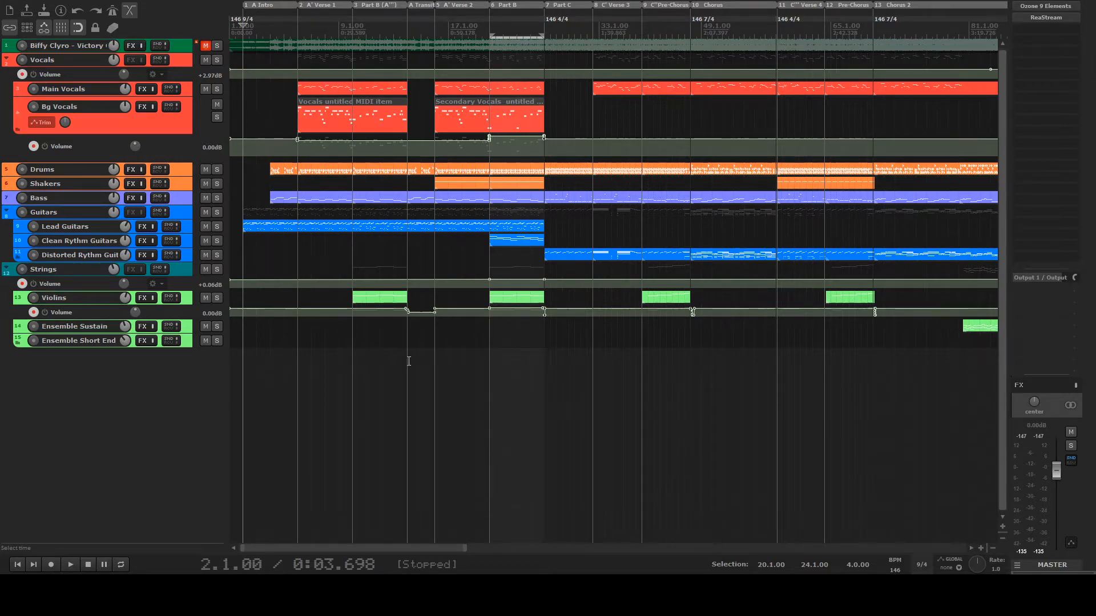
Open the Lead Guitars item in the MIDI editor and play its opening riff in the intro
scroll(409, 361, down, 2)
scroll(409, 361, up, 2)
scroll(471, 165, down, 1)
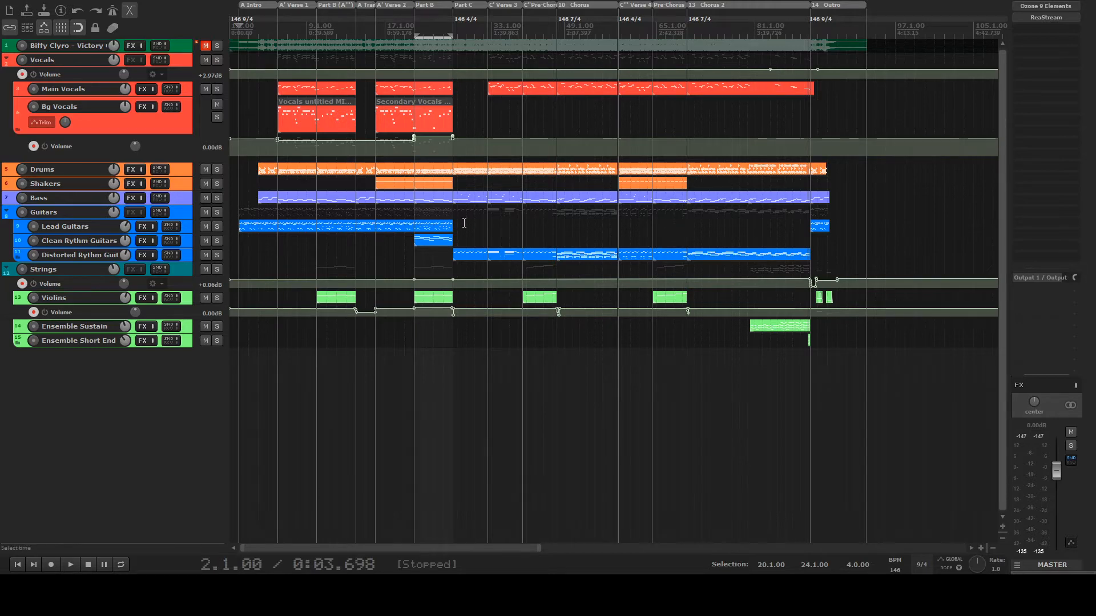
scroll(304, 323, up, 5)
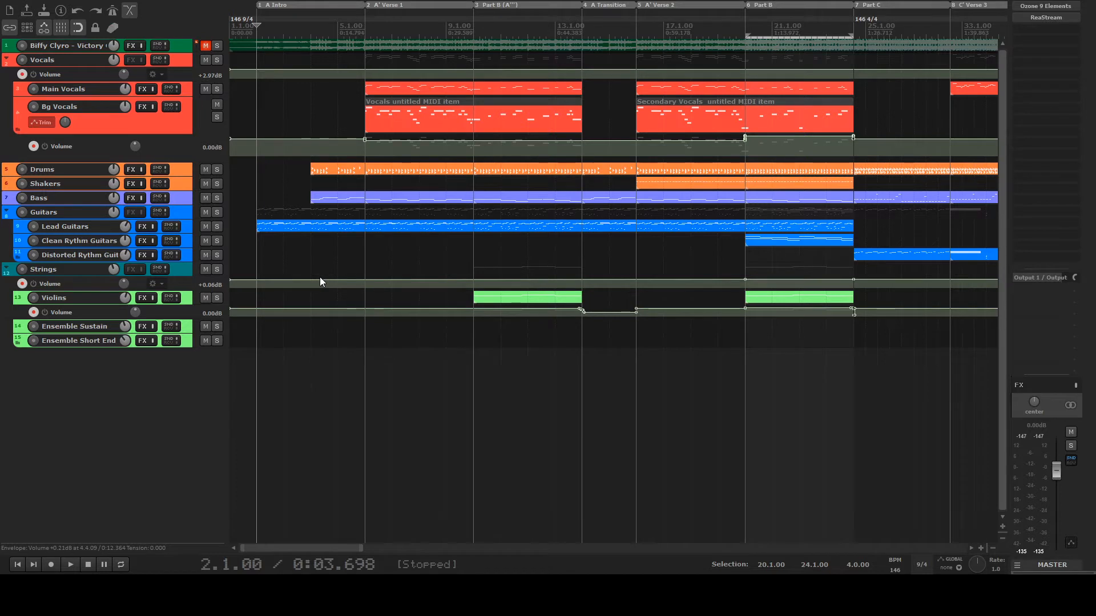
click(262, 227)
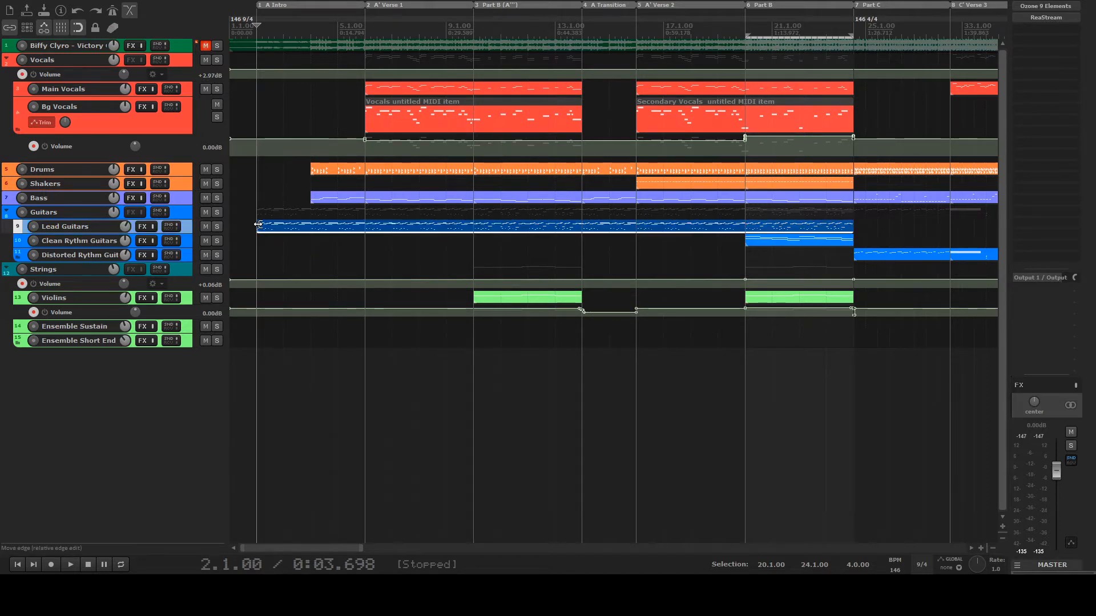
double_click(261, 226)
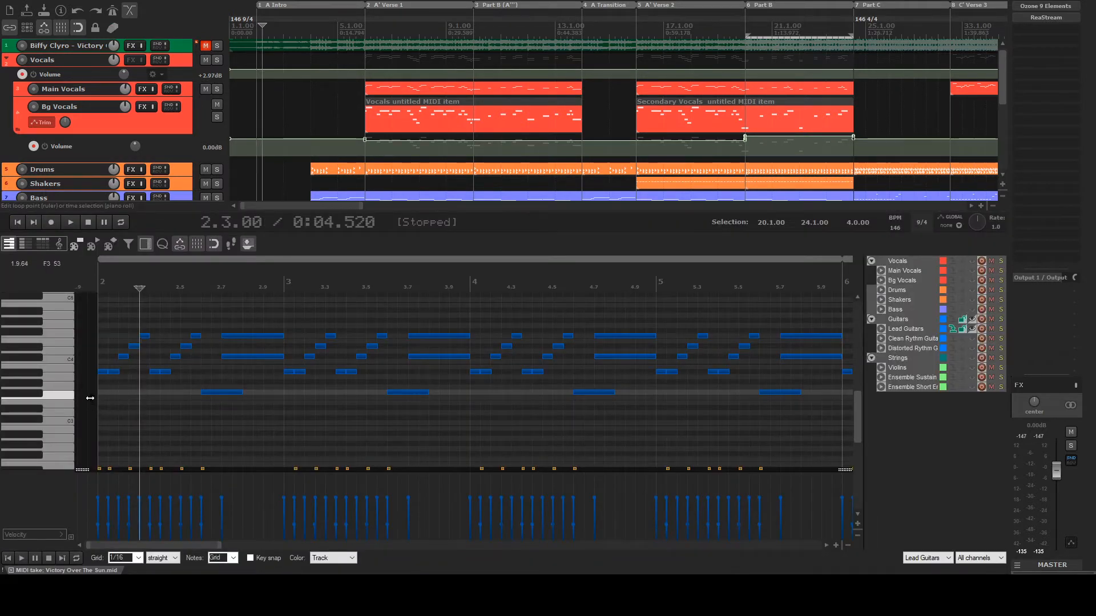
key(space)
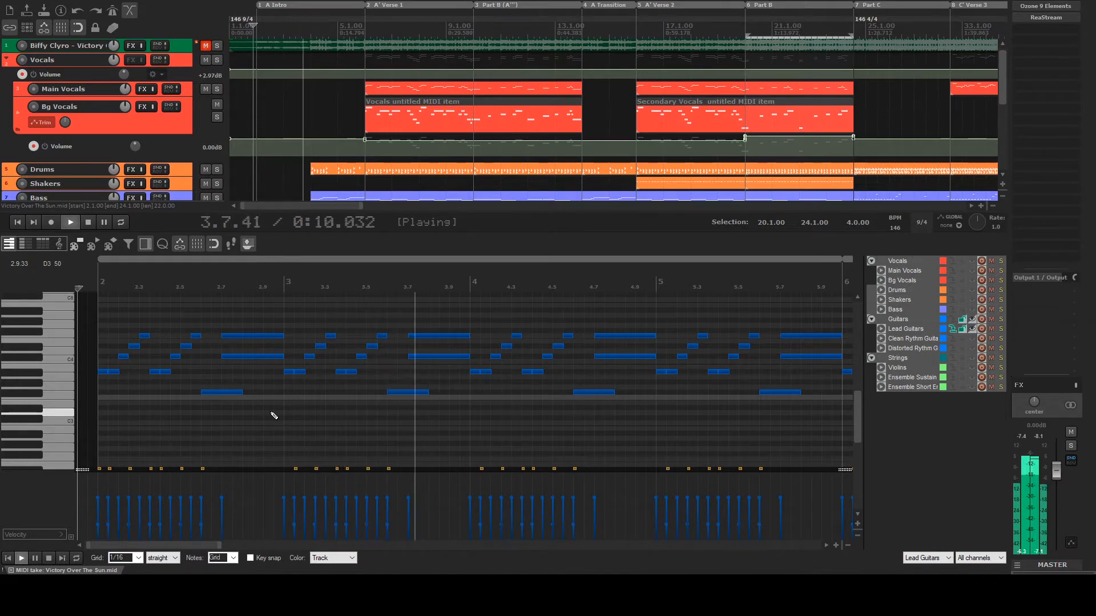
key(space)
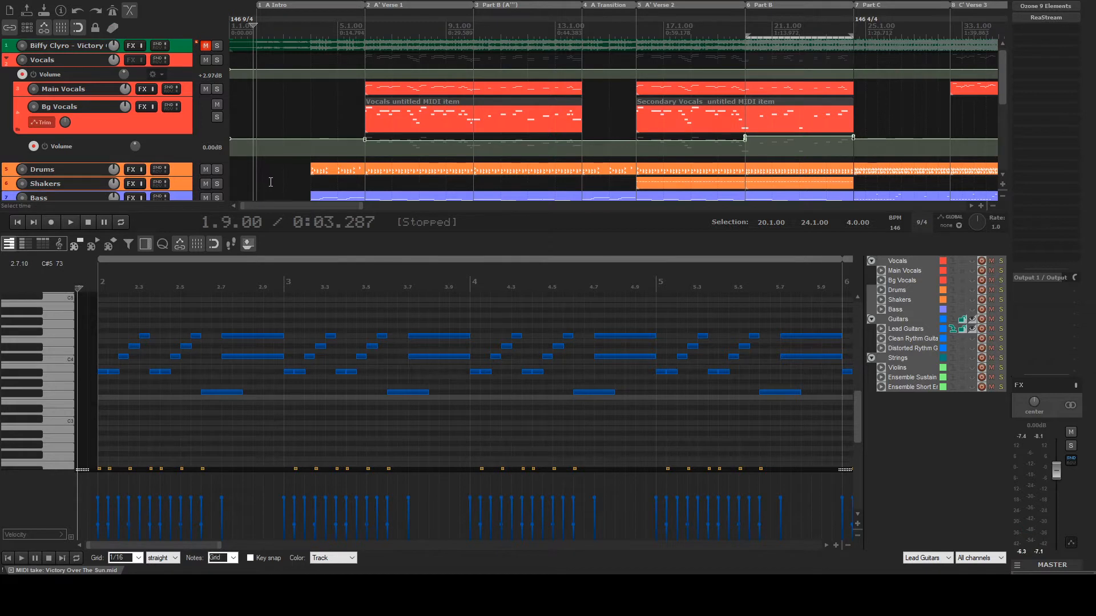
Play the intro from the start of measure 2 with the lead guitar notes in view
click(204, 405)
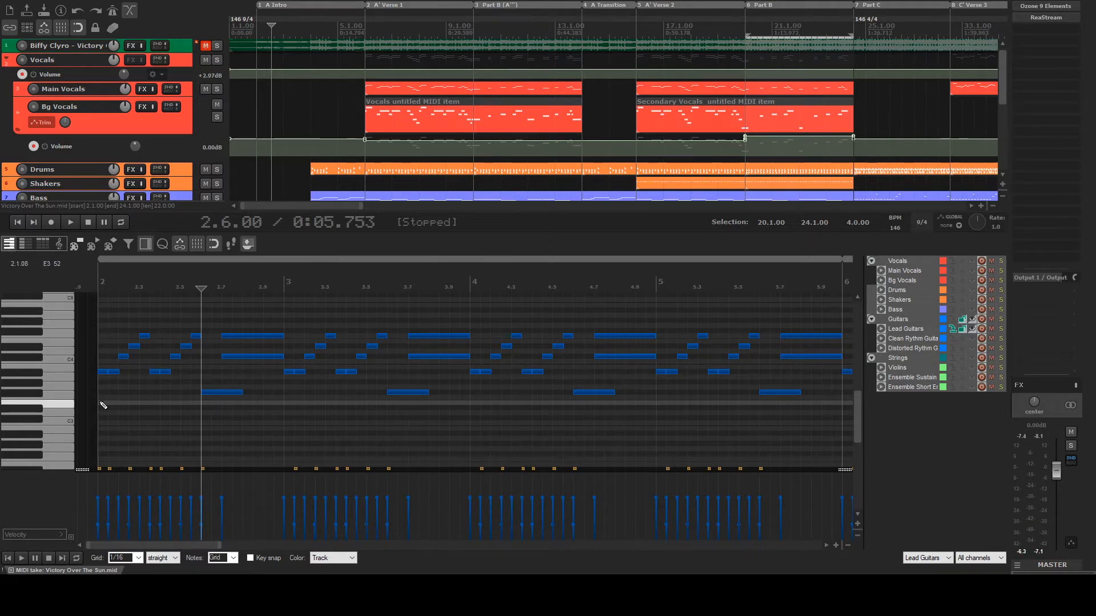
key(Home)
key(space)
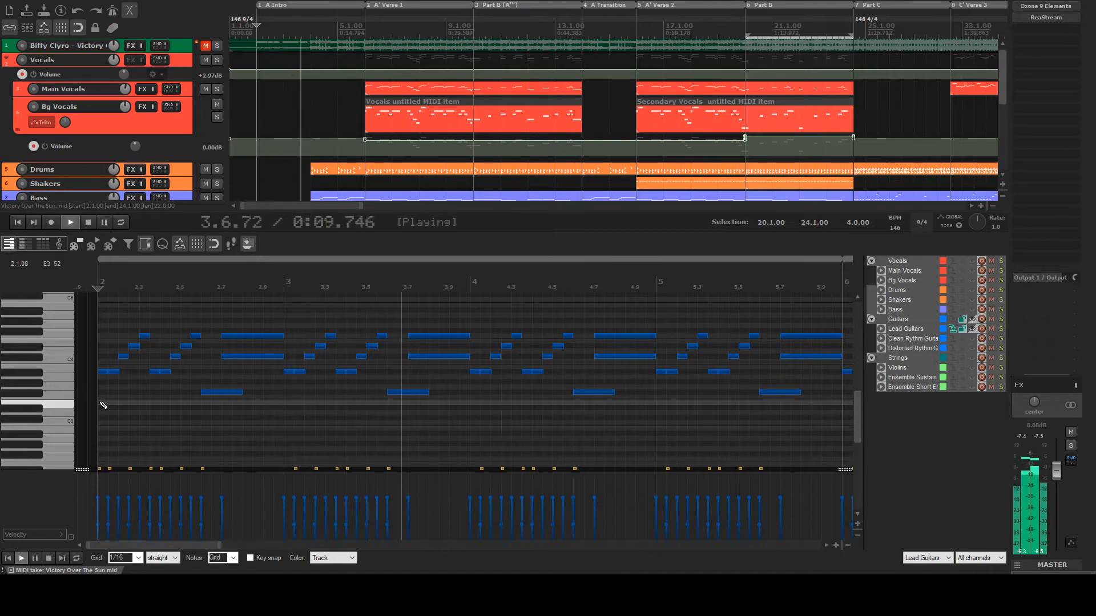
key(space)
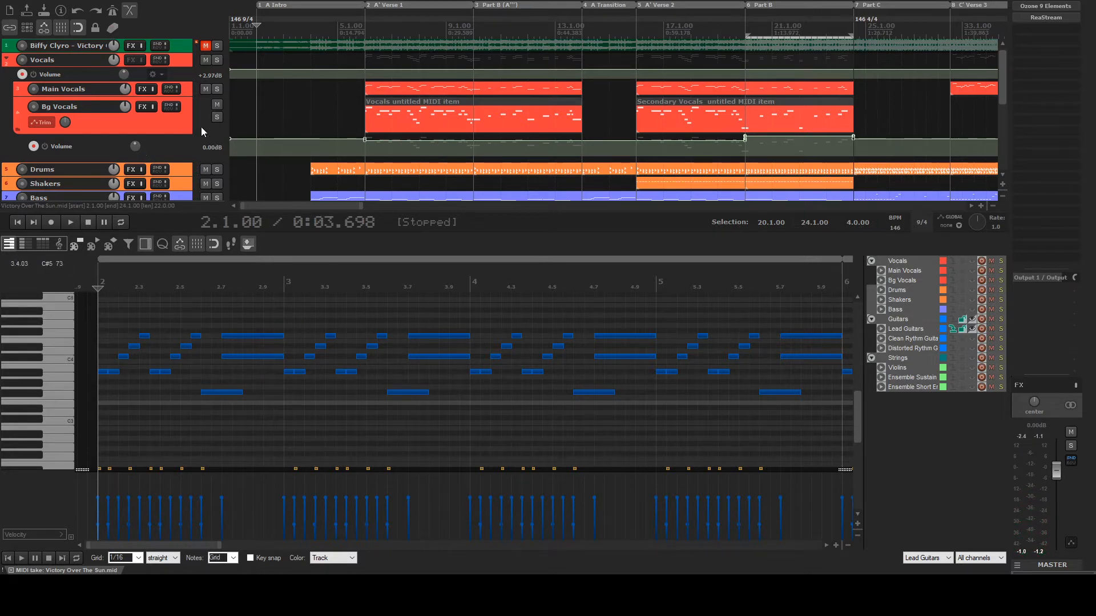
Listen twice to the lead guitar riff from just before the low note at beat 6 of measure 2
scroll(203, 131, down, 3)
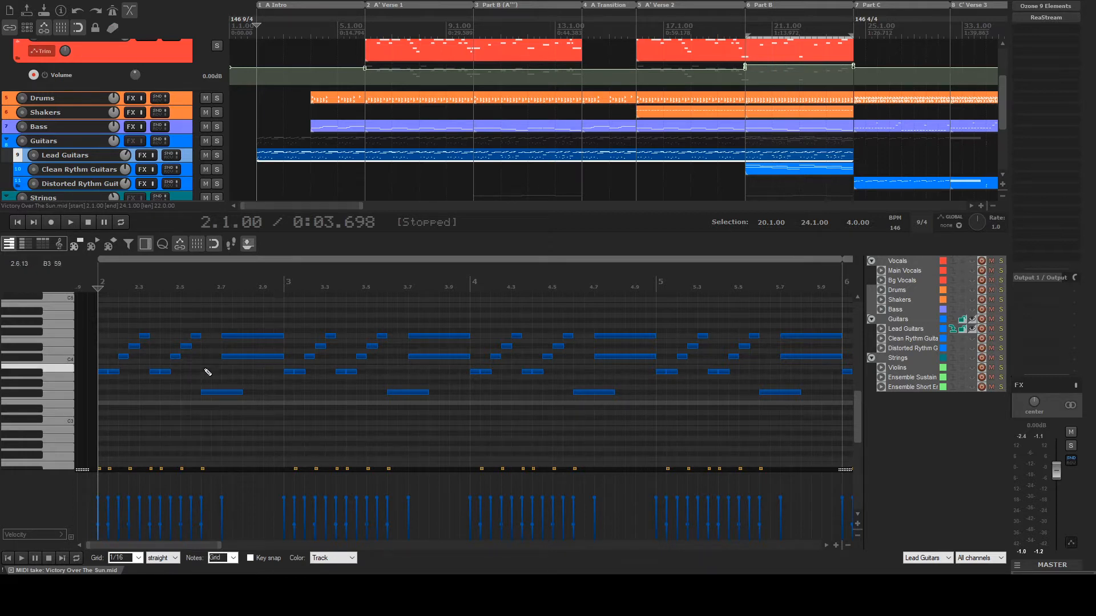
click(197, 416)
key(space)
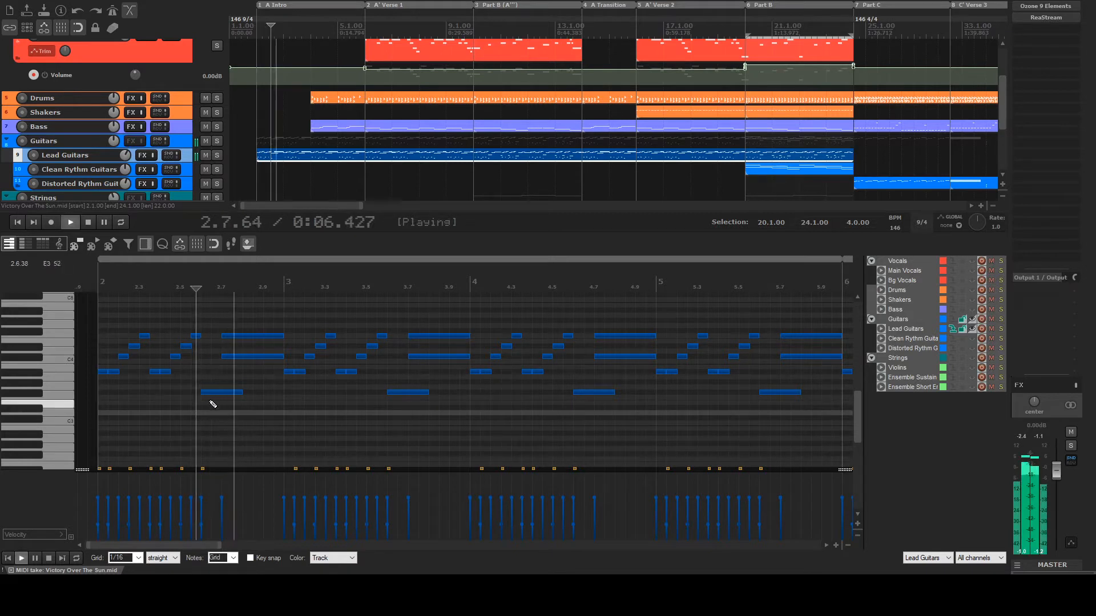
key(space)
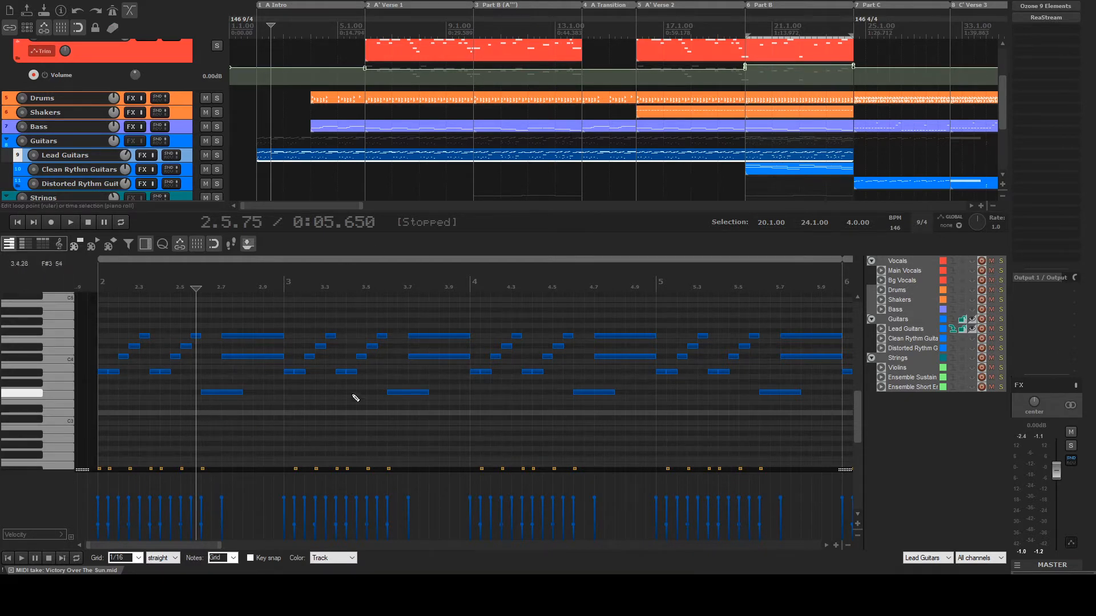
key(space)
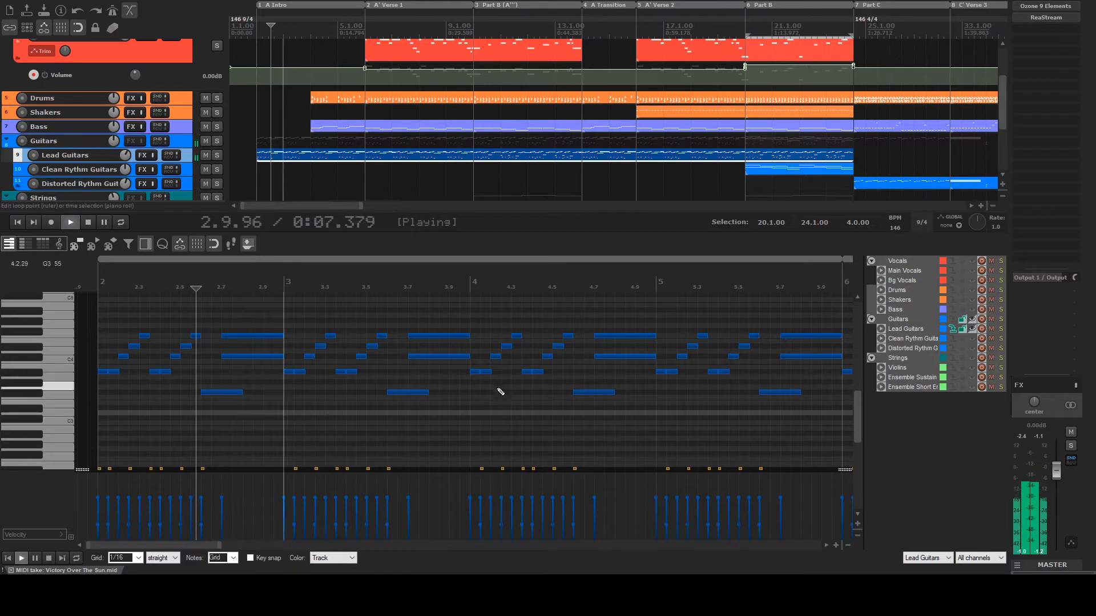
scroll(423, 379, down, 2)
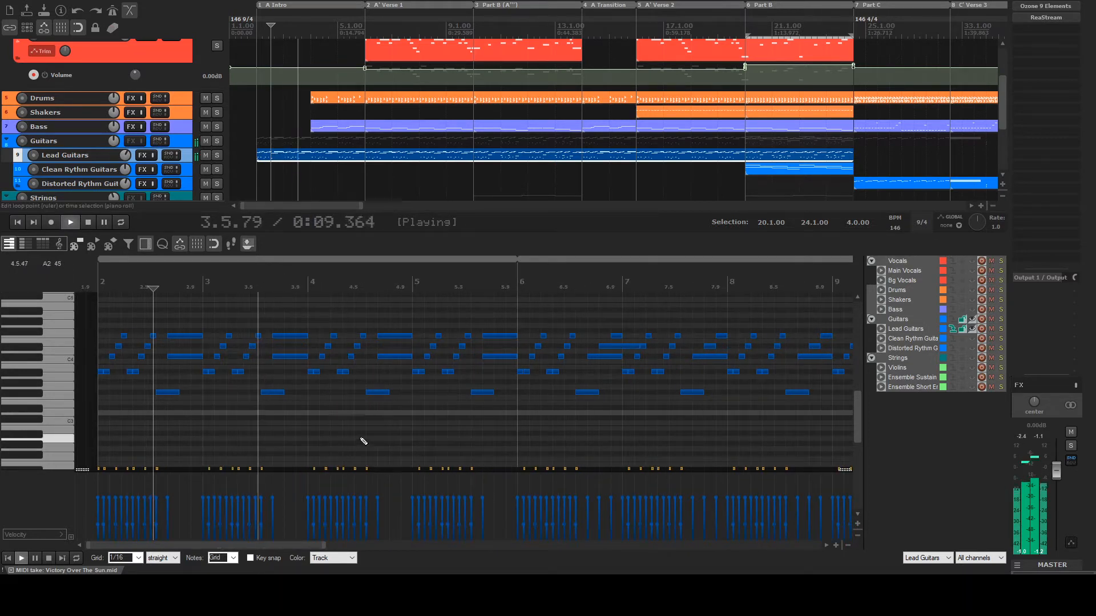
key(space)
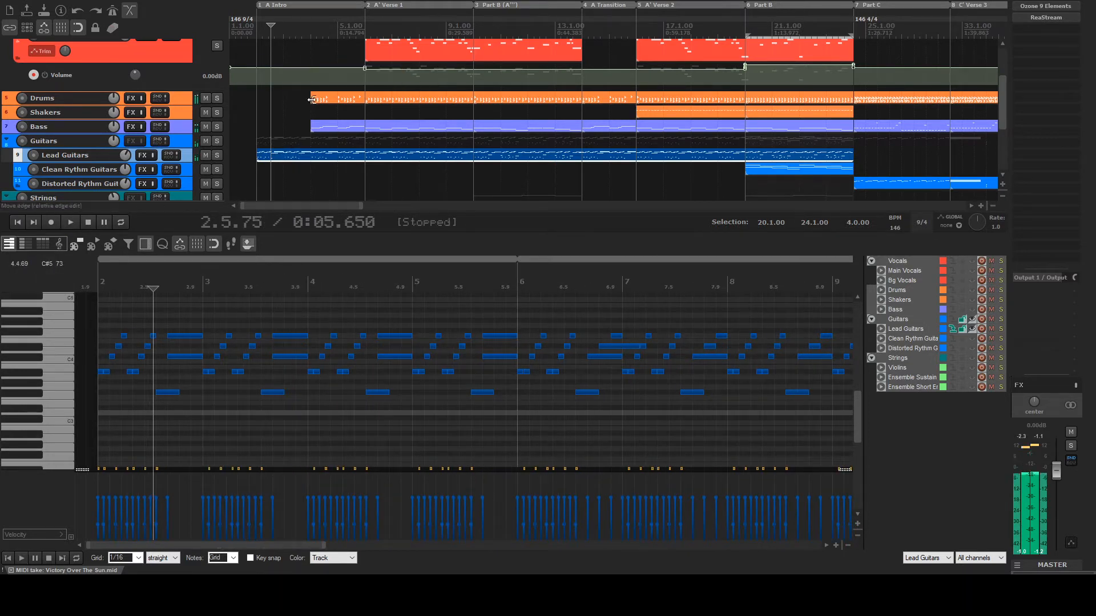
Open the Drums intro item in the MIDI editor and play it from the start of measure 4
click(305, 78)
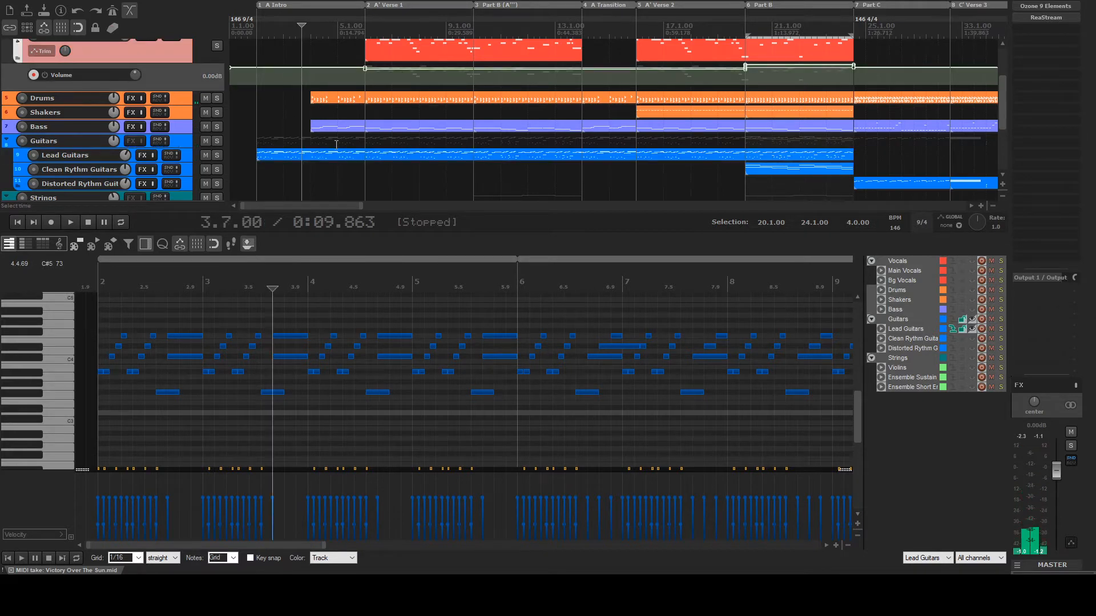
double_click(315, 98)
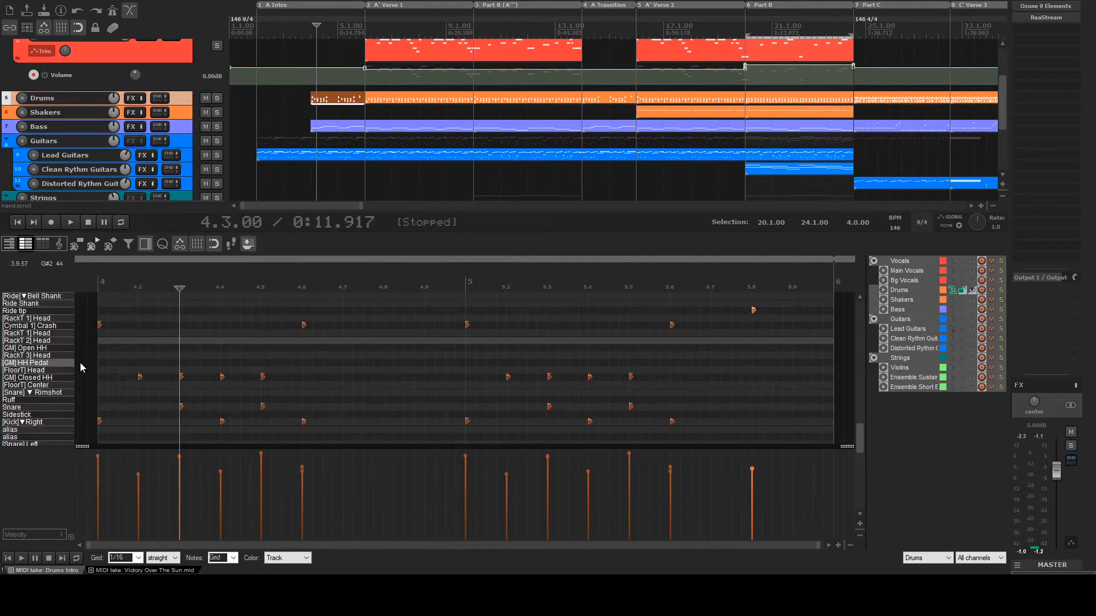
click(96, 353)
key(space)
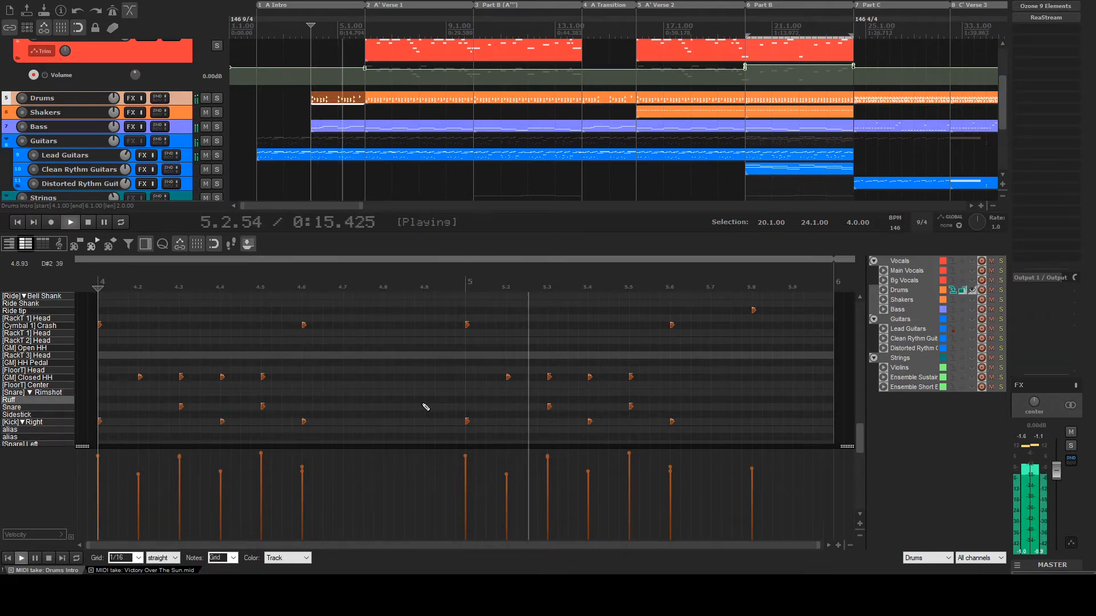
key(space)
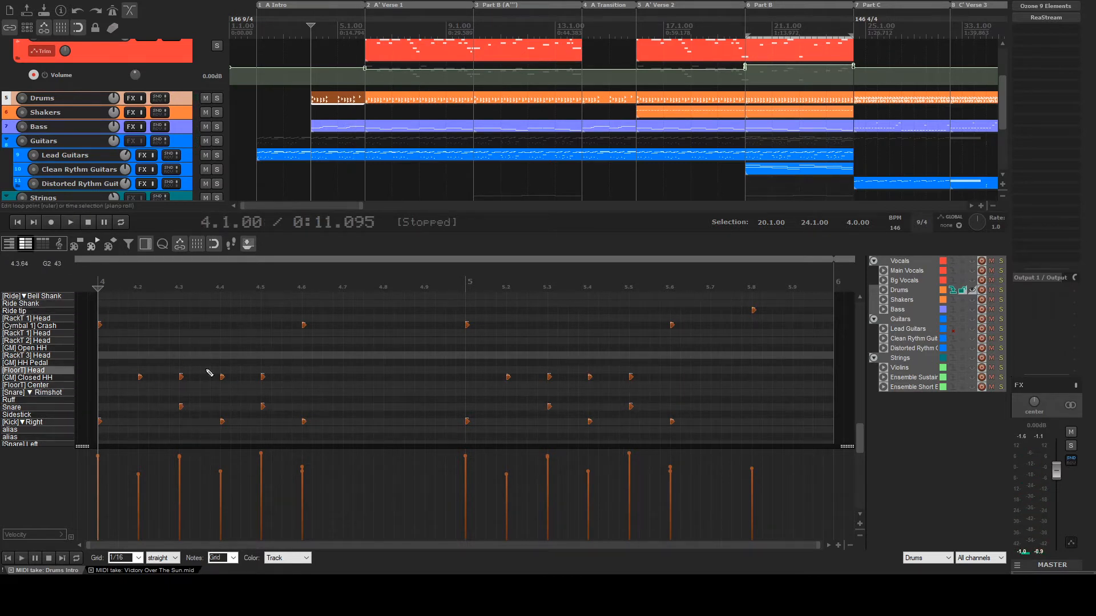
Listen twice to the drum intro from the crash and kick hit at beat 6 of measure 4
click(307, 349)
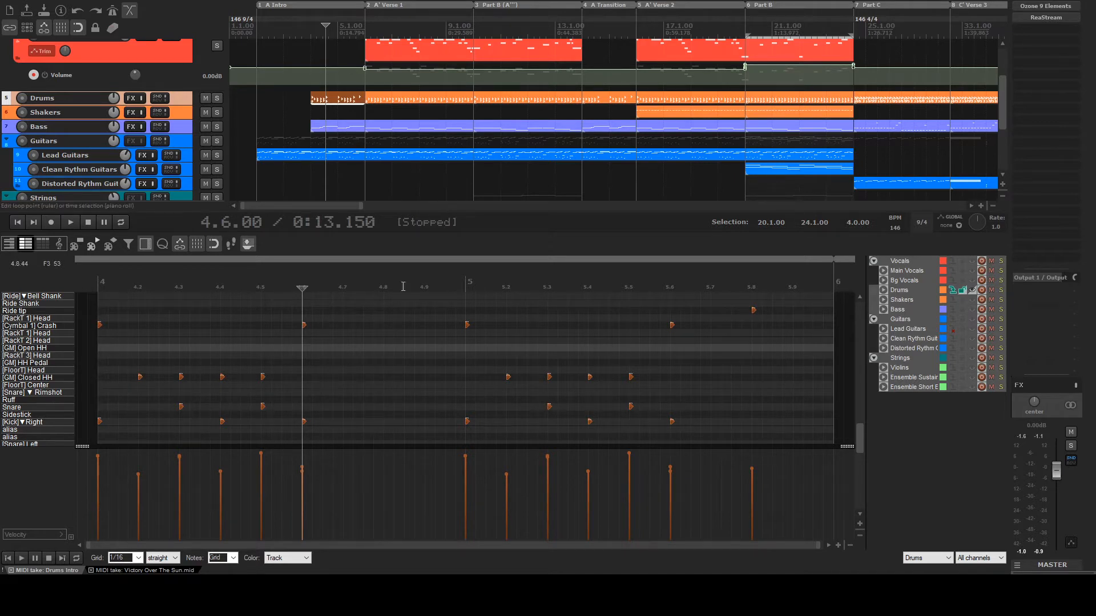
key(space)
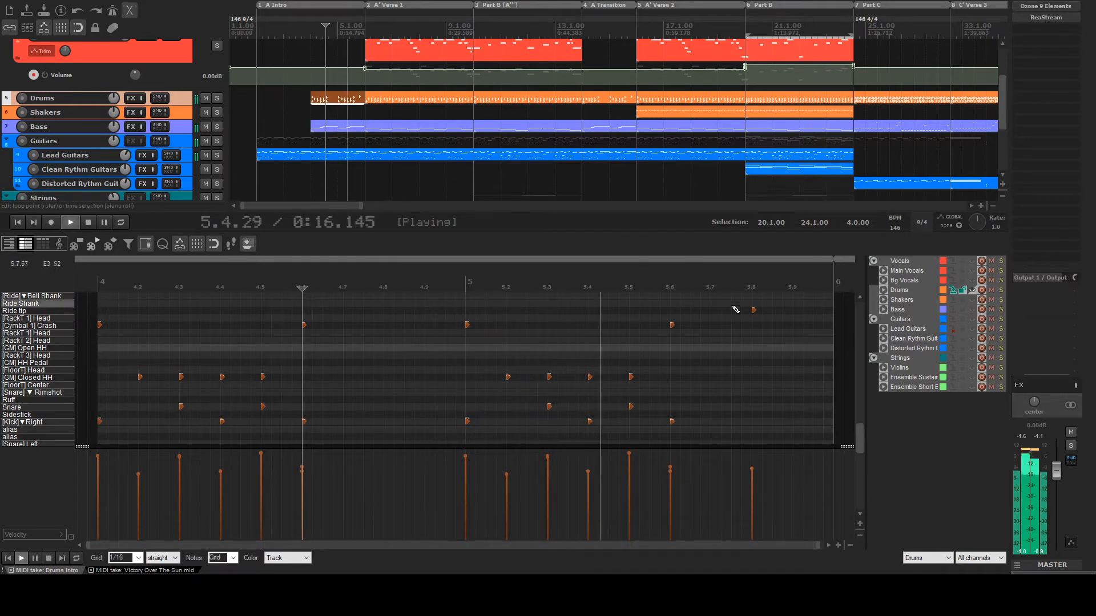
key(space)
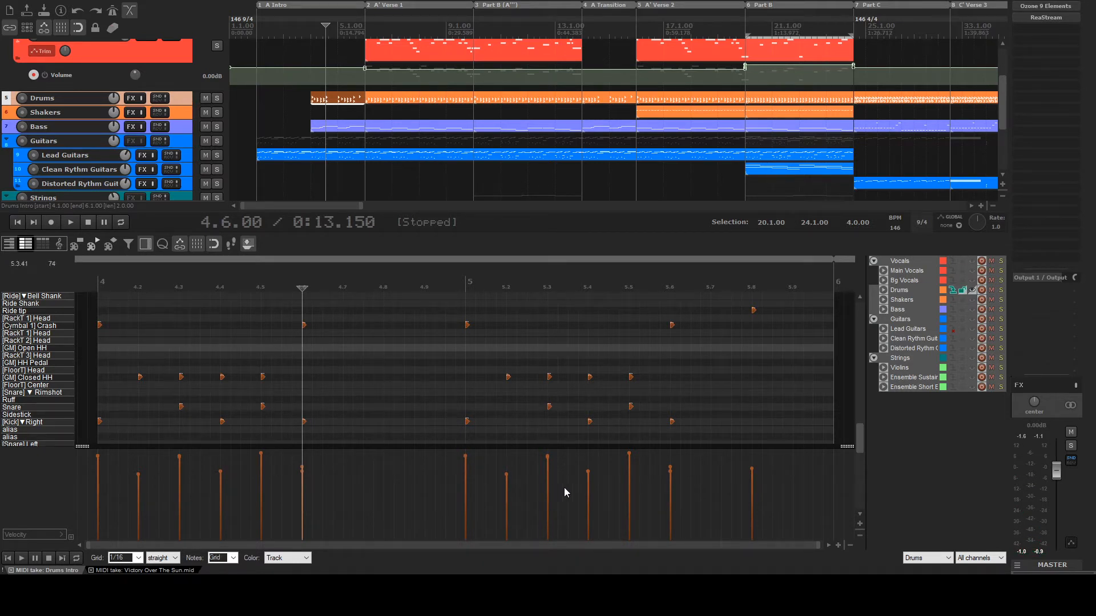
key(space)
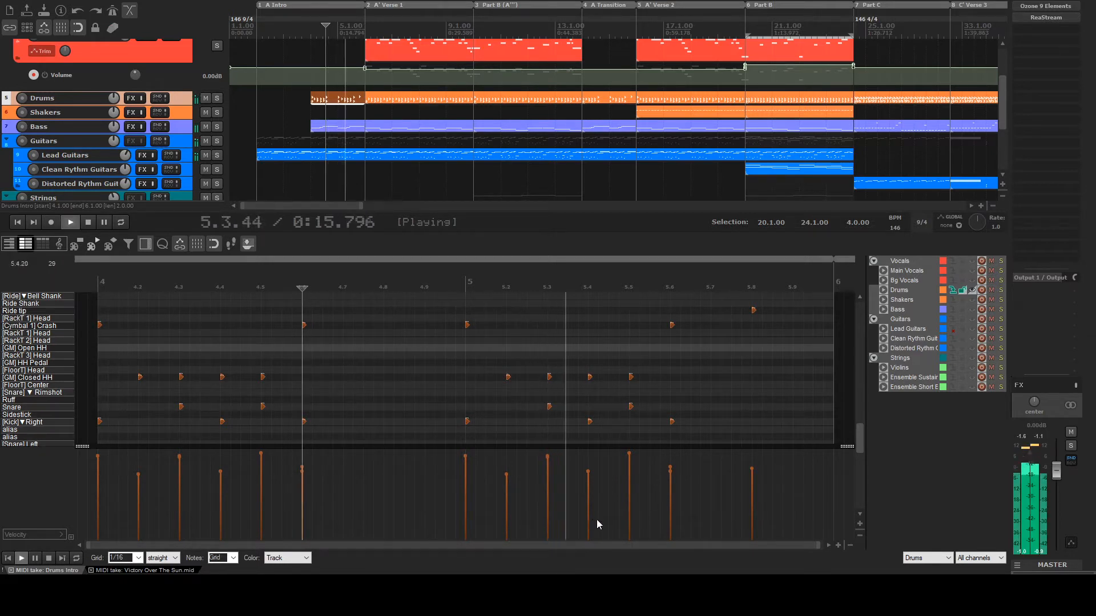
key(space)
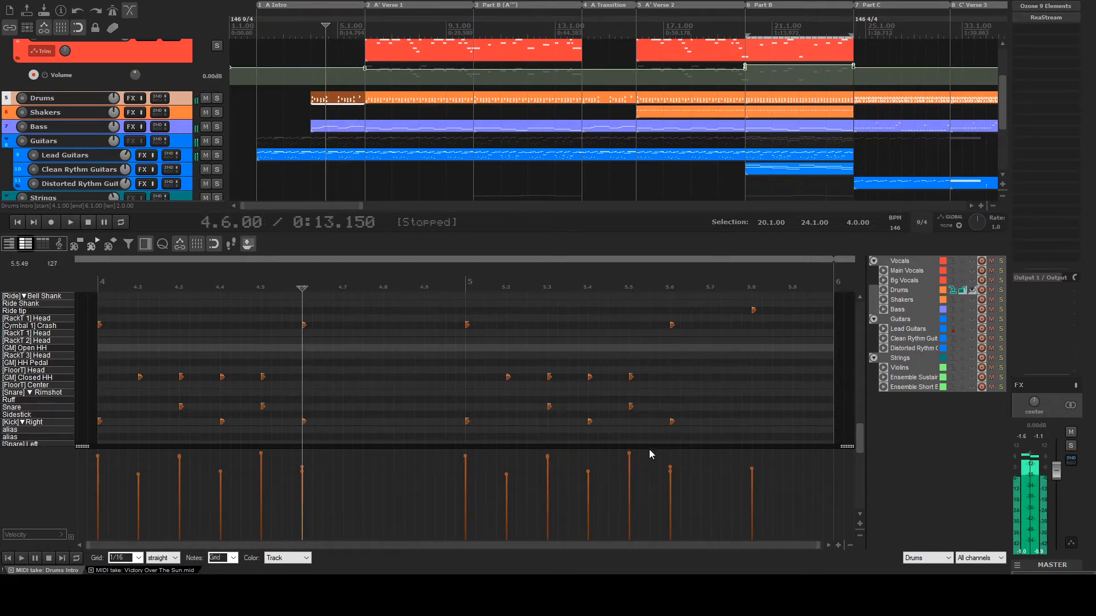
Open the Bass intro item in the MIDI editor and play it from the start of measure 4
double_click(316, 126)
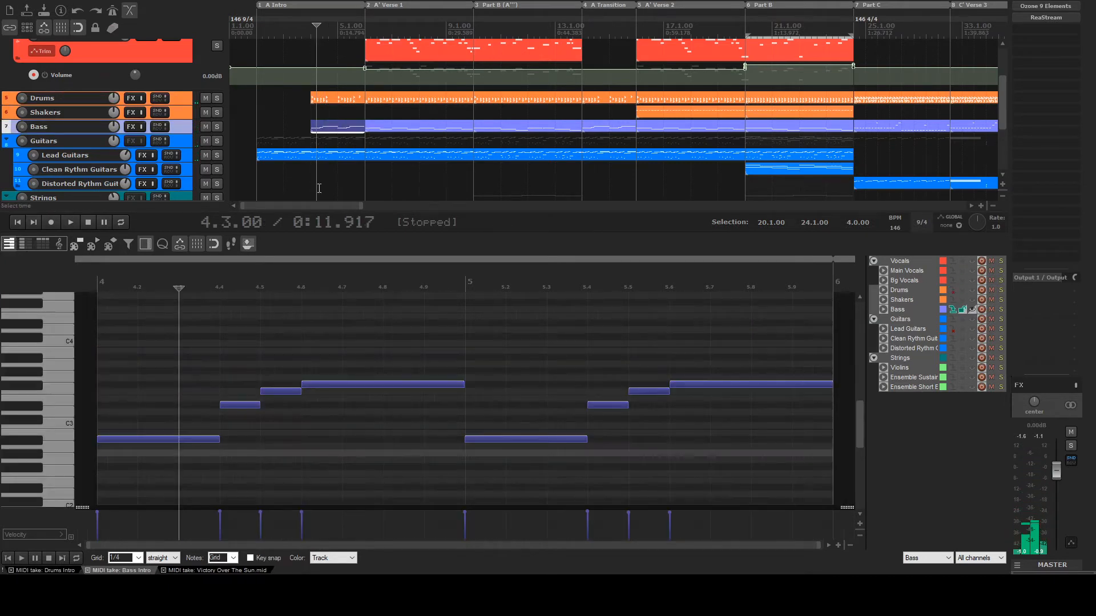
click(102, 470)
key(space)
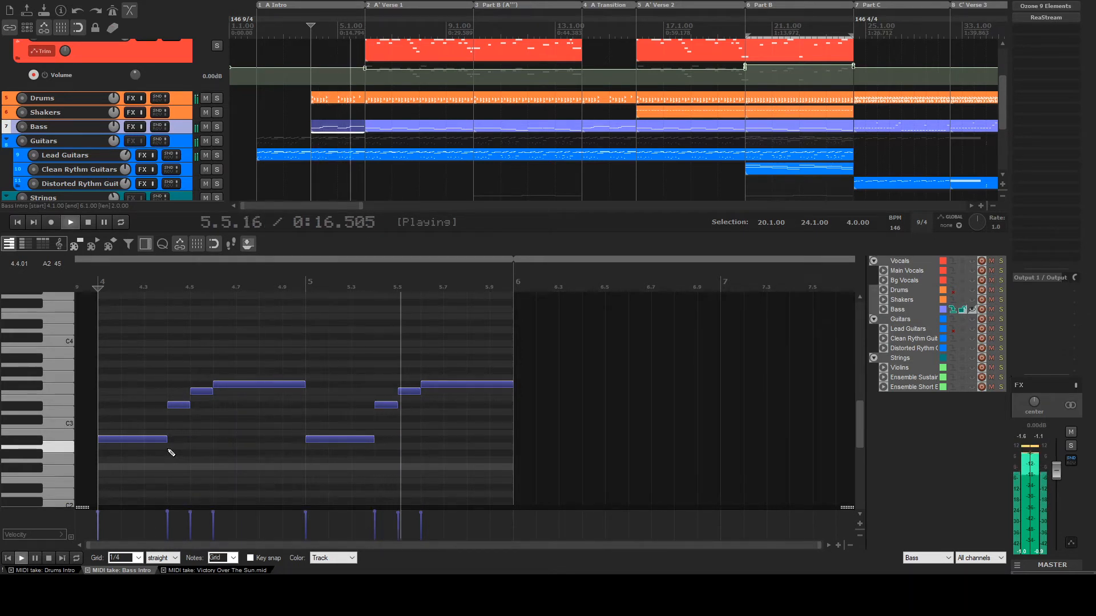
key(space)
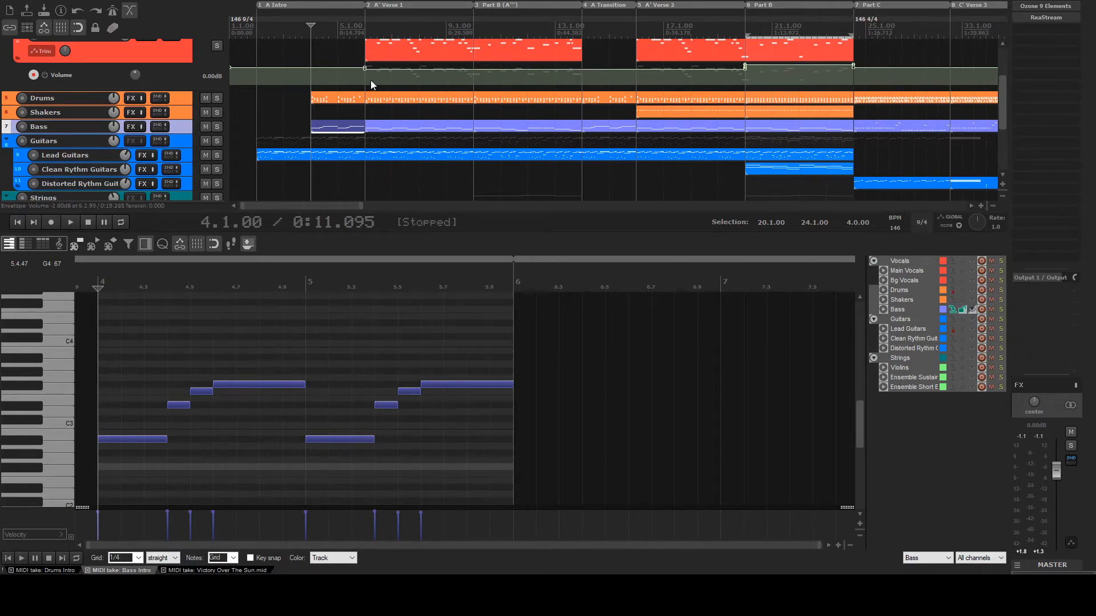
Reopen the Lead Guitars item at Verse 1, solo its track and play it from the start of measure 6
scroll(390, 184, down, 2)
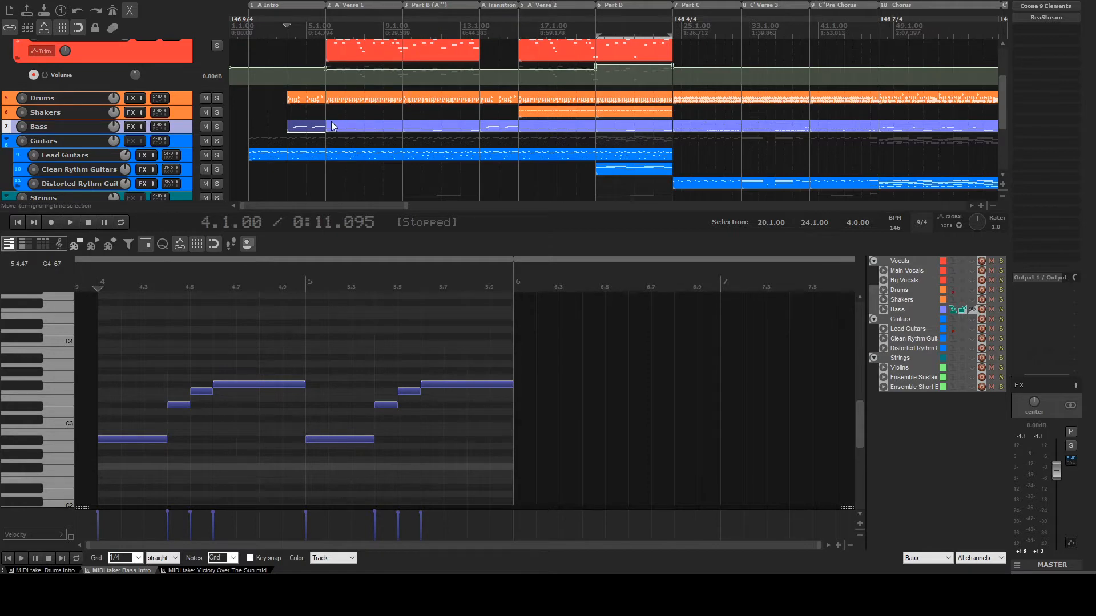
double_click(333, 157)
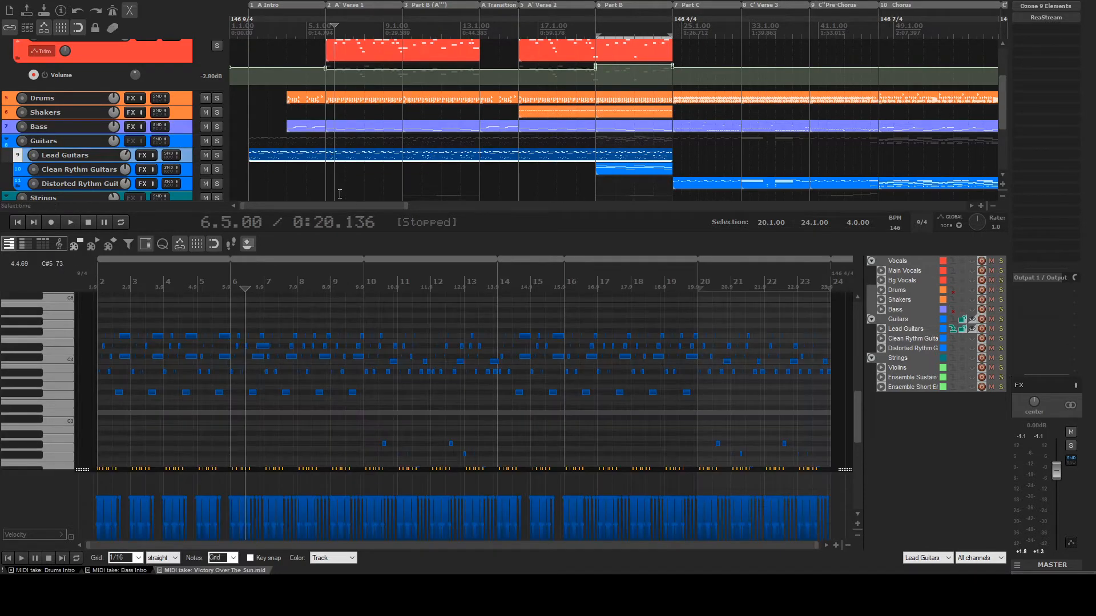
scroll(501, 401, up, 2)
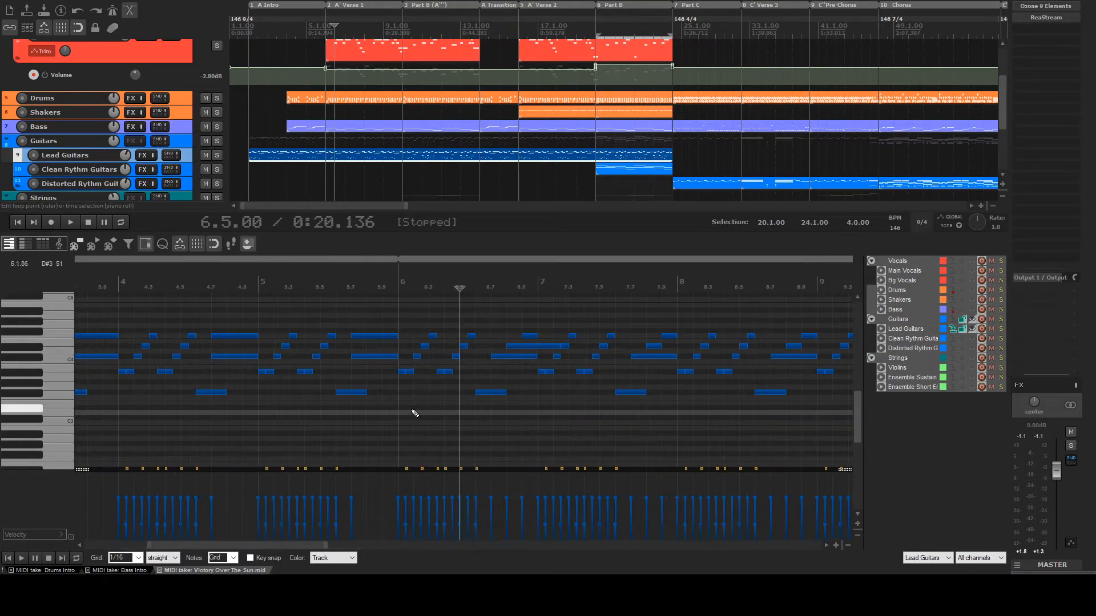
drag(414, 413, 397, 410)
click(216, 155)
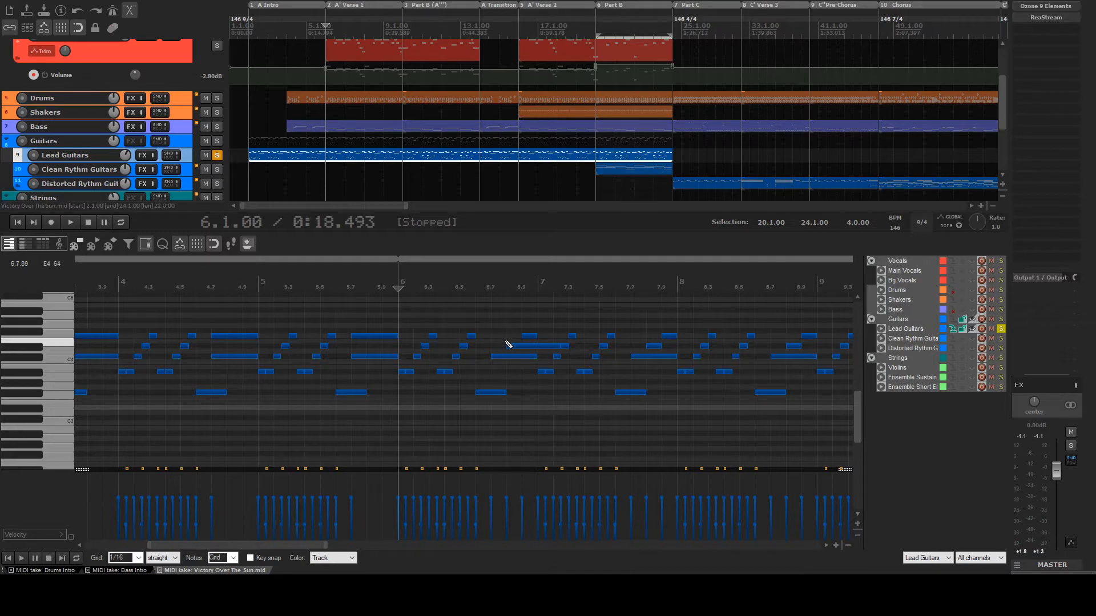
key(space)
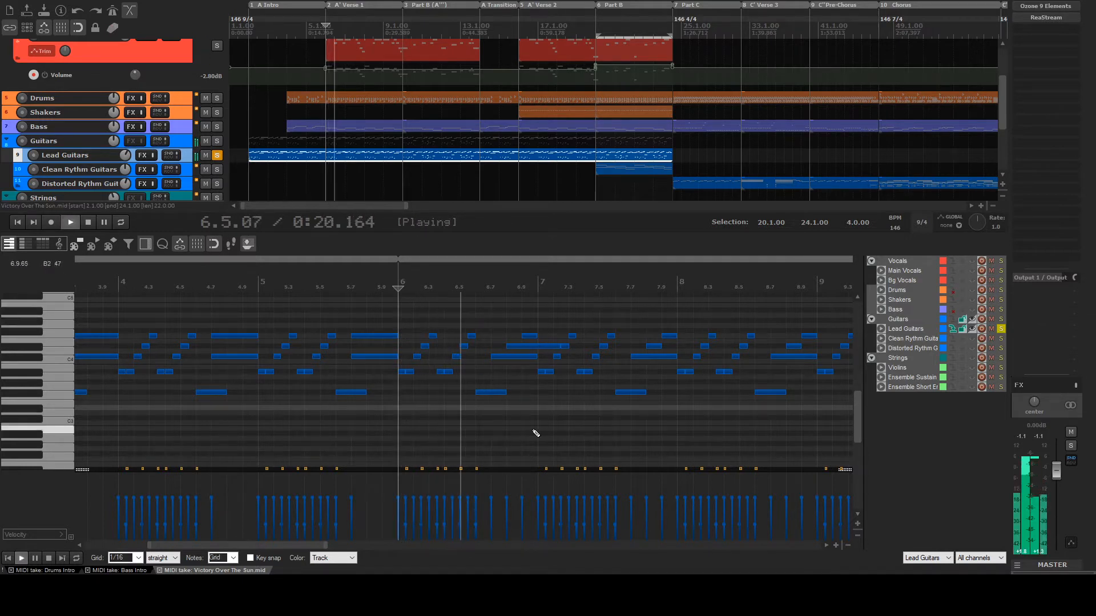
key(space)
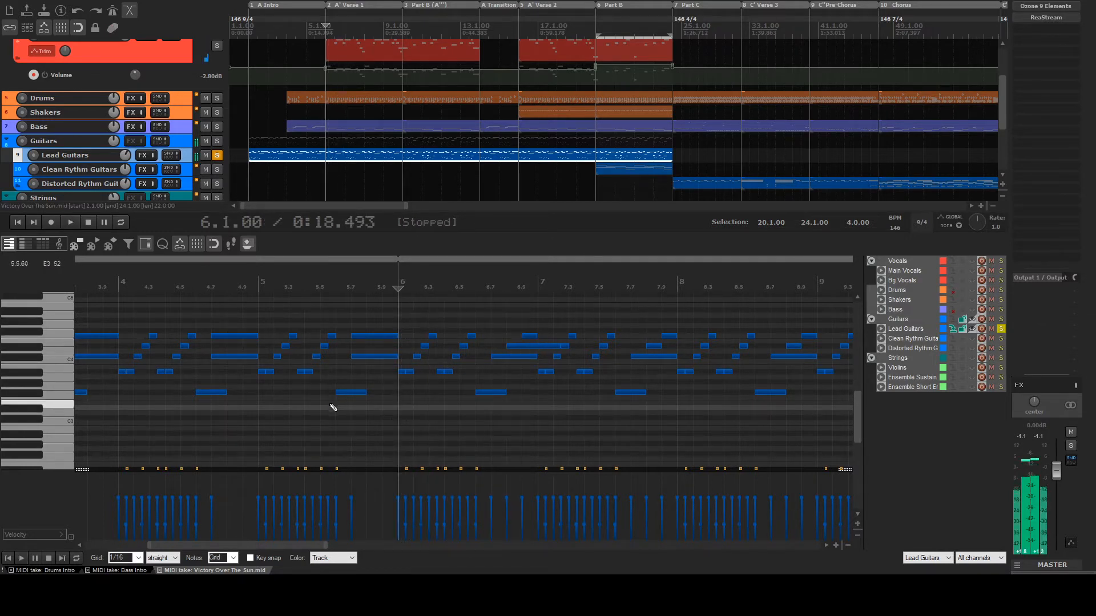
Play the soloed Lead Guitars part from the low note at beat 6 of measure 5
click(326, 406)
click(341, 418)
key(space)
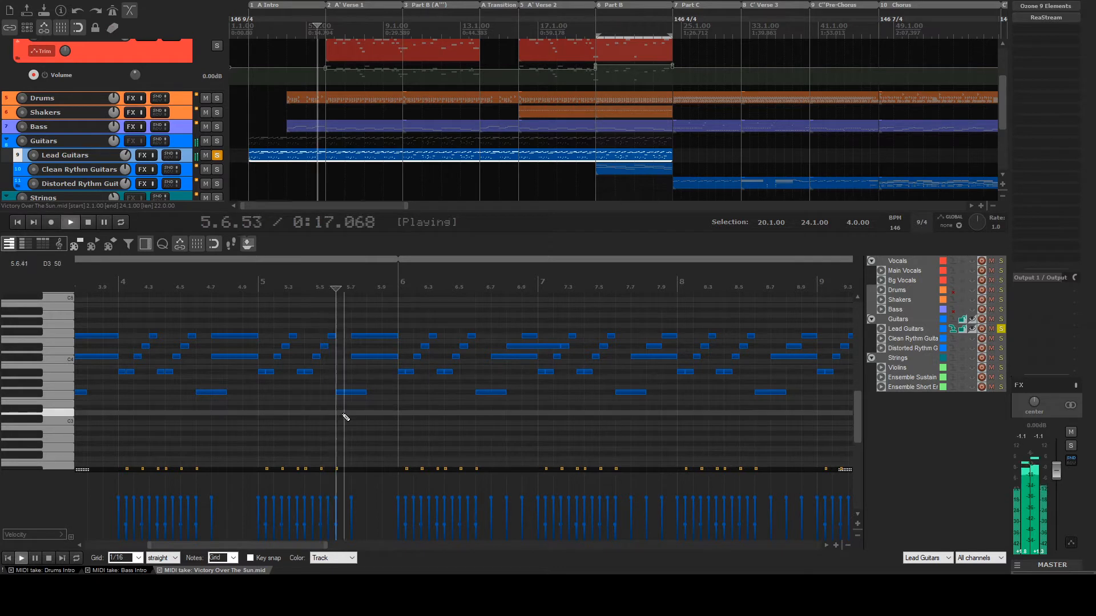
key(space)
Listen twice to the Lead Guitars part from the low note at beat 6 of measure 6
click(480, 410)
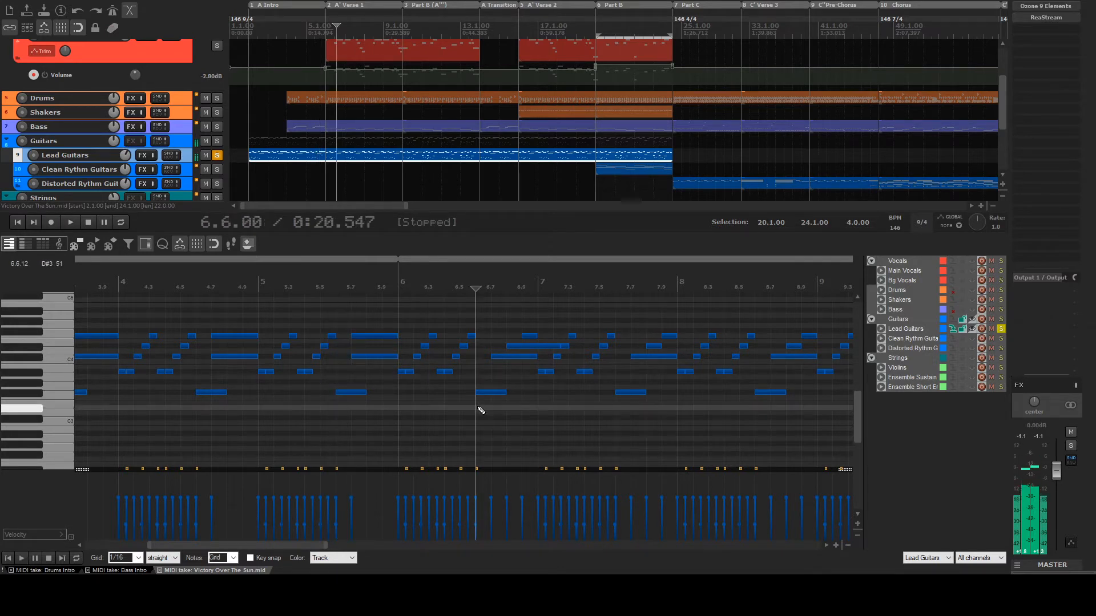
key(space)
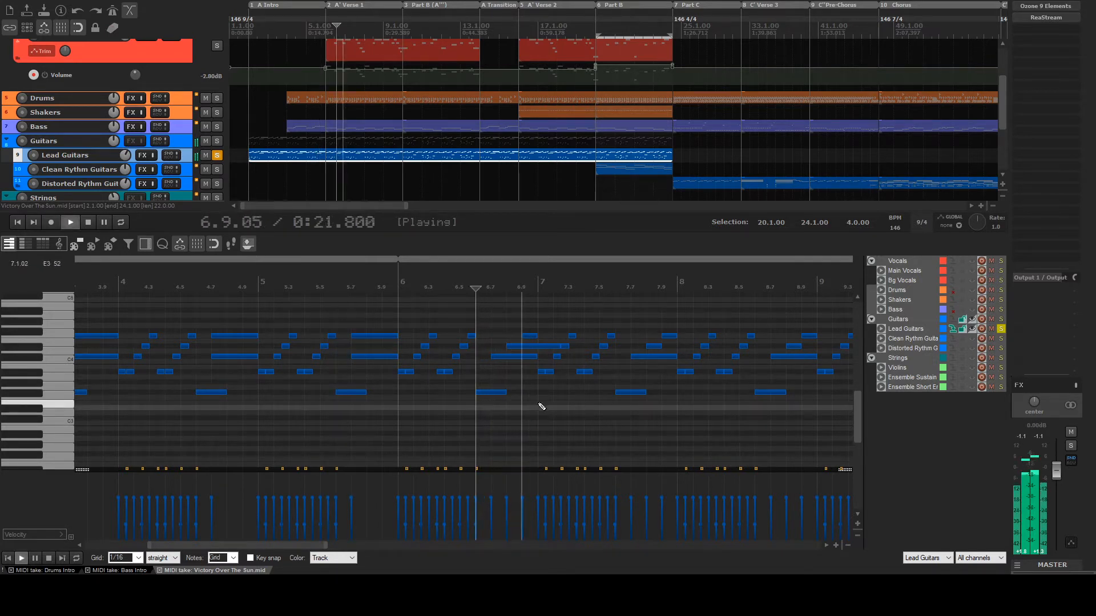
key(space)
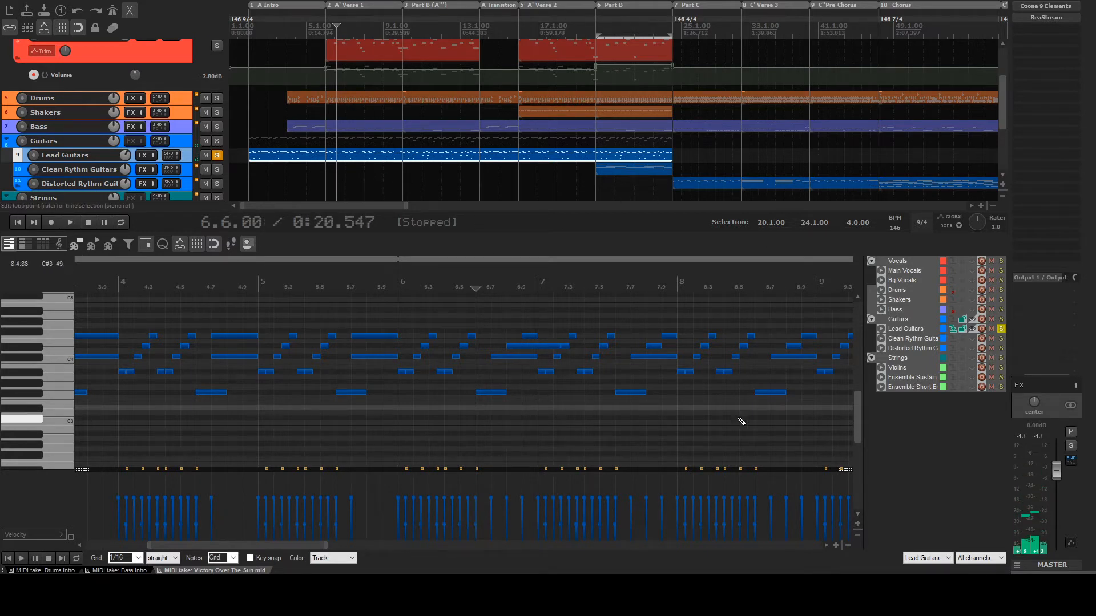
scroll(504, 380, down, 2)
key(space)
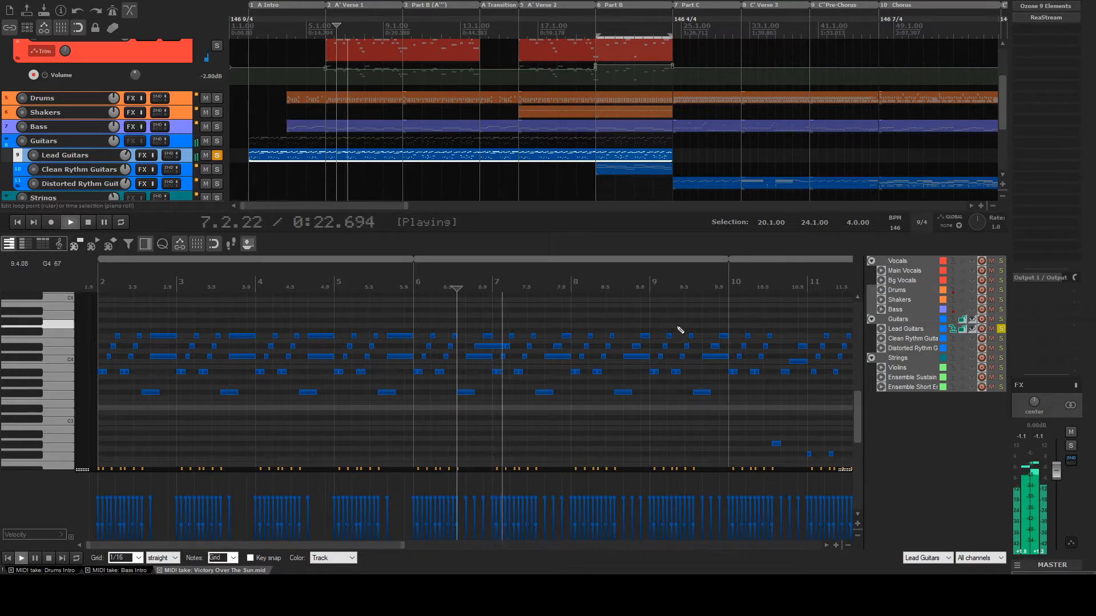
key(space)
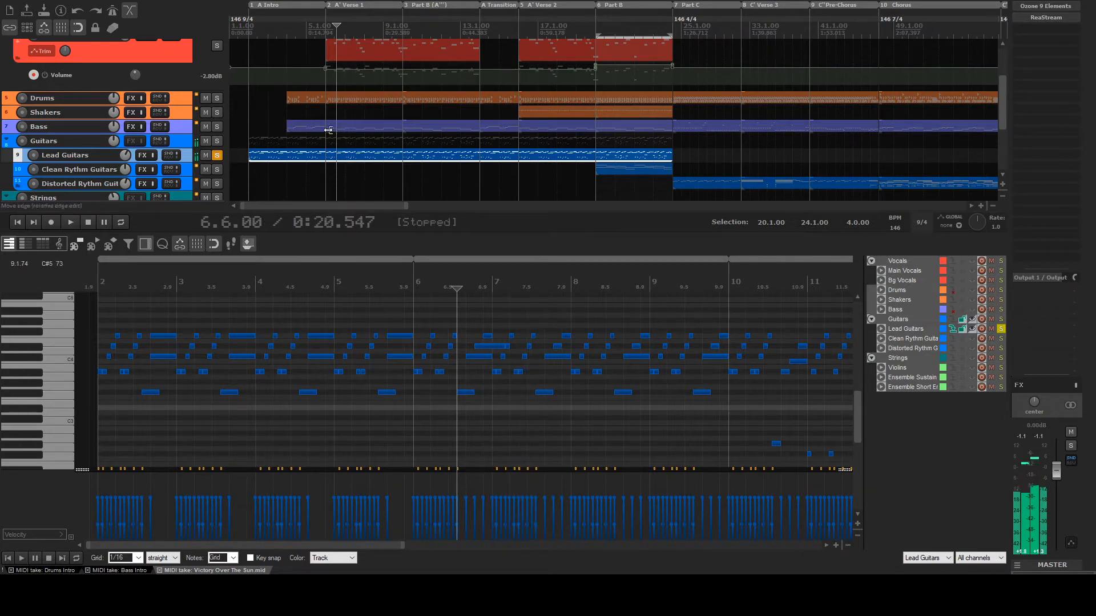
Solo the Bass track as well, open its Verse 1 item in the MIDI editor and play it from the start of measure 6
click(217, 127)
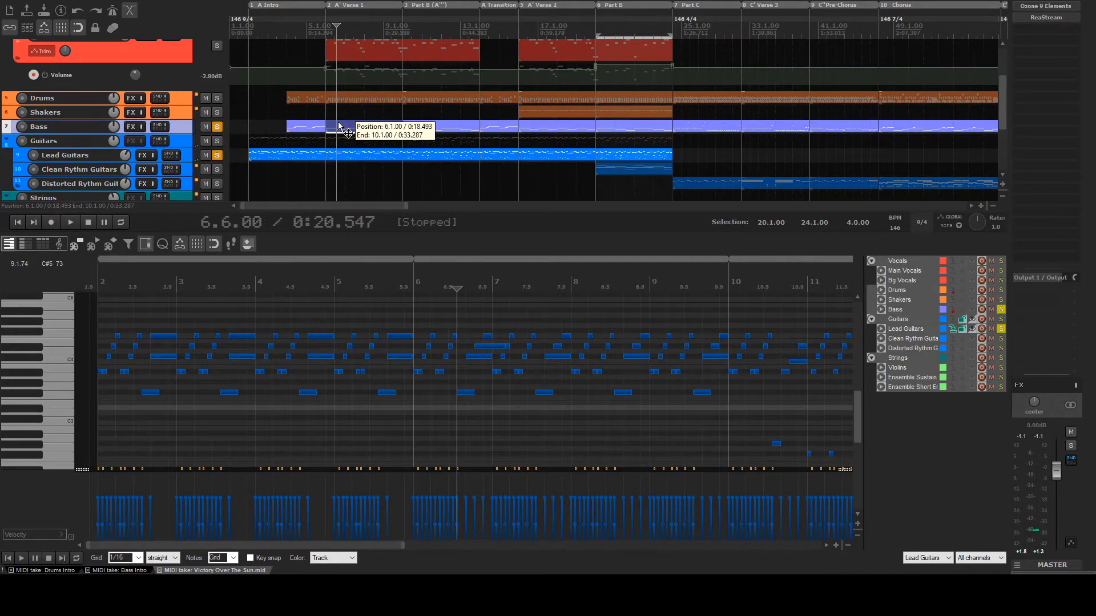
double_click(340, 126)
scroll(194, 388, down, 1)
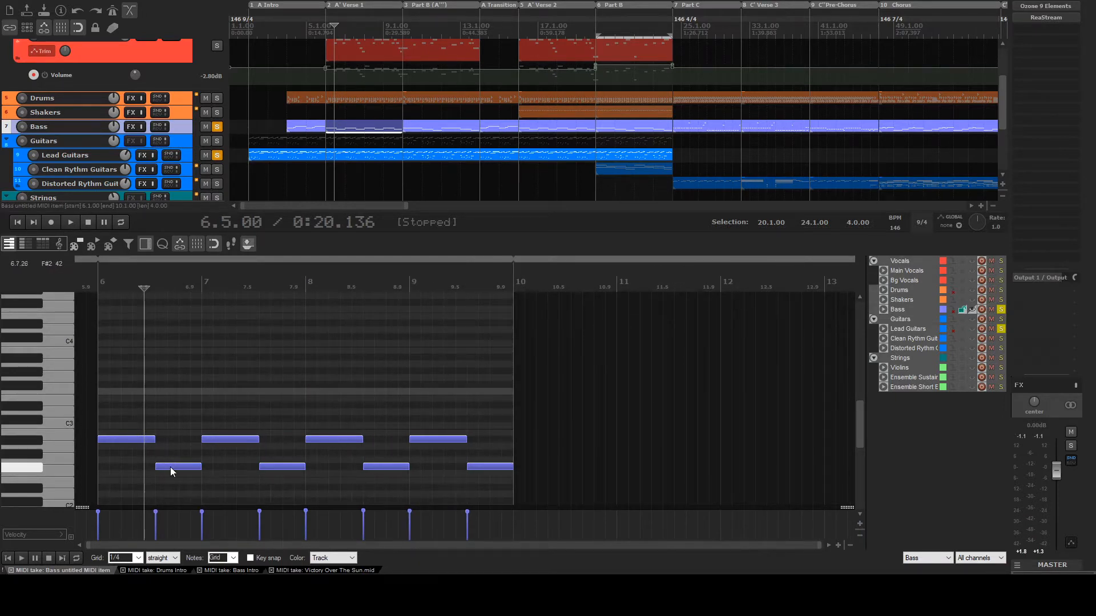
click(100, 402)
key(space)
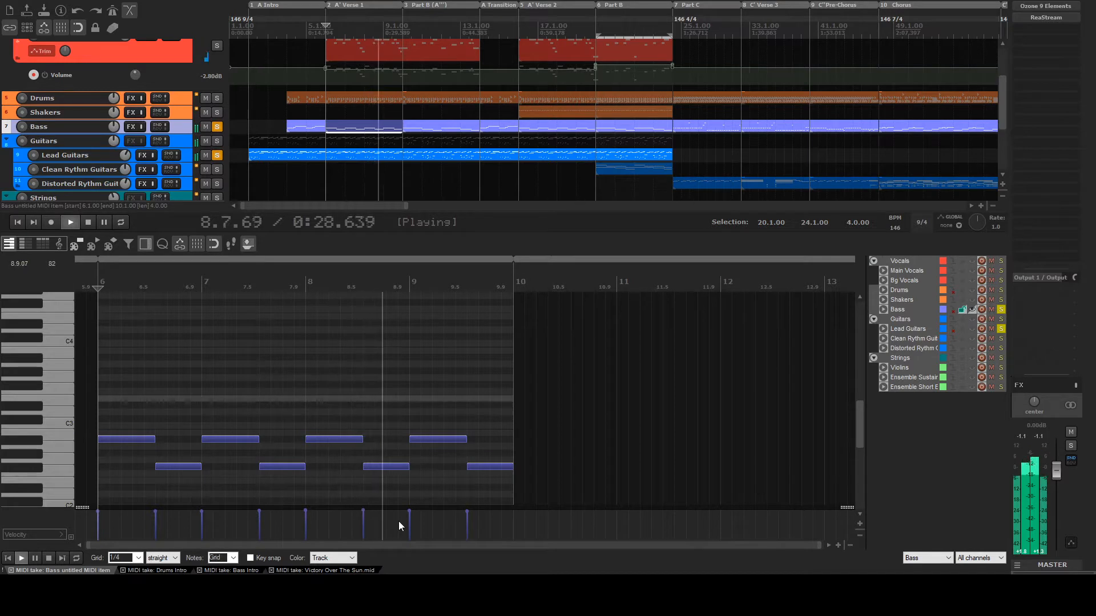
key(space)
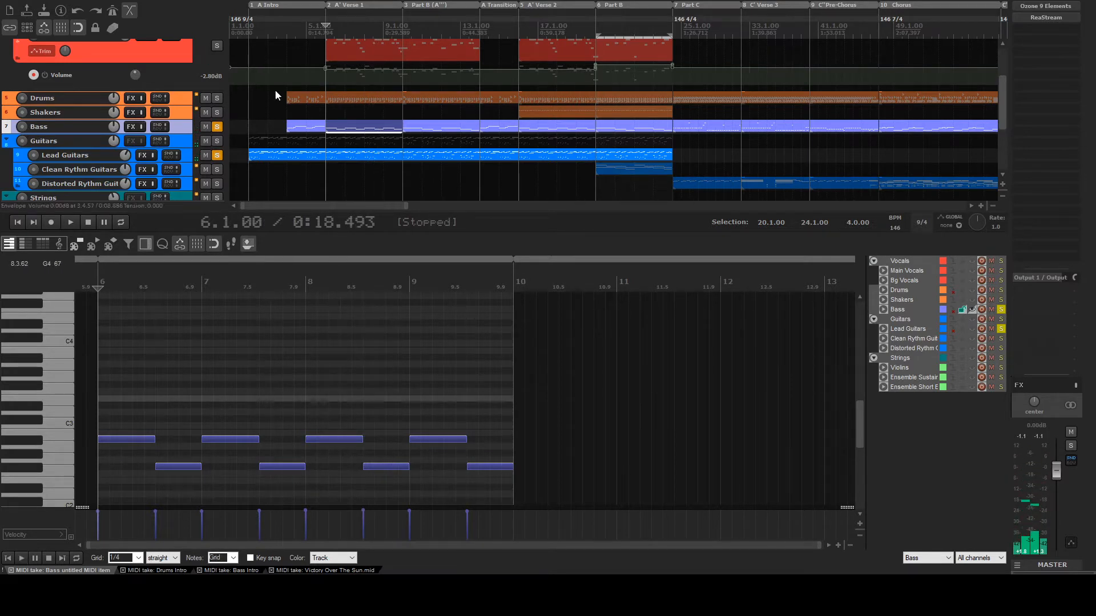
Add the Drums track to the solo, open its Verse 1 item in the MIDI editor and play it from measure 6
click(217, 98)
click(328, 99)
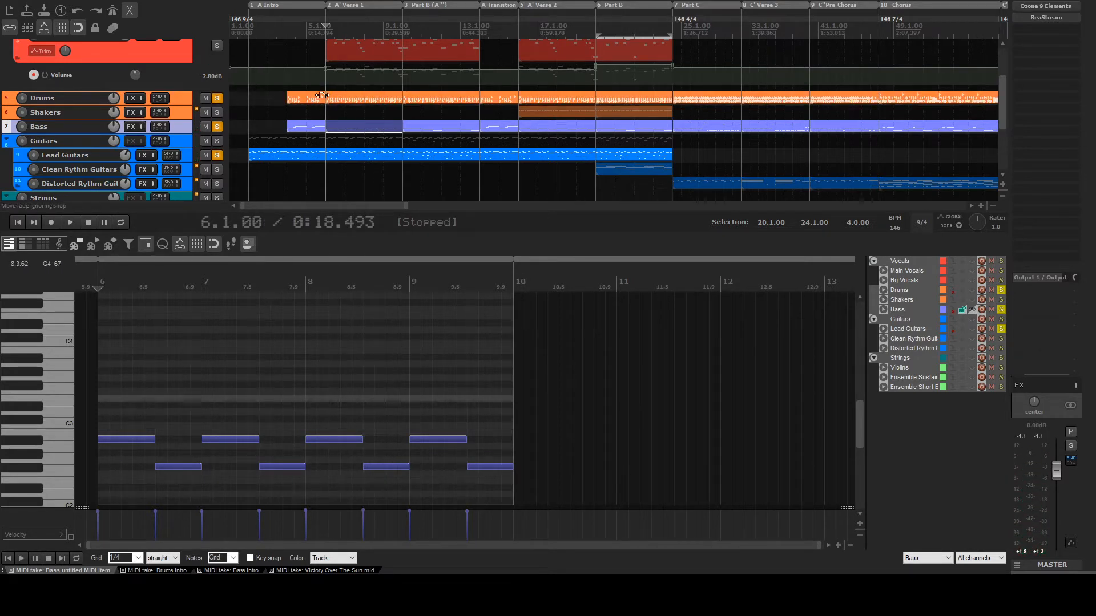
double_click(328, 98)
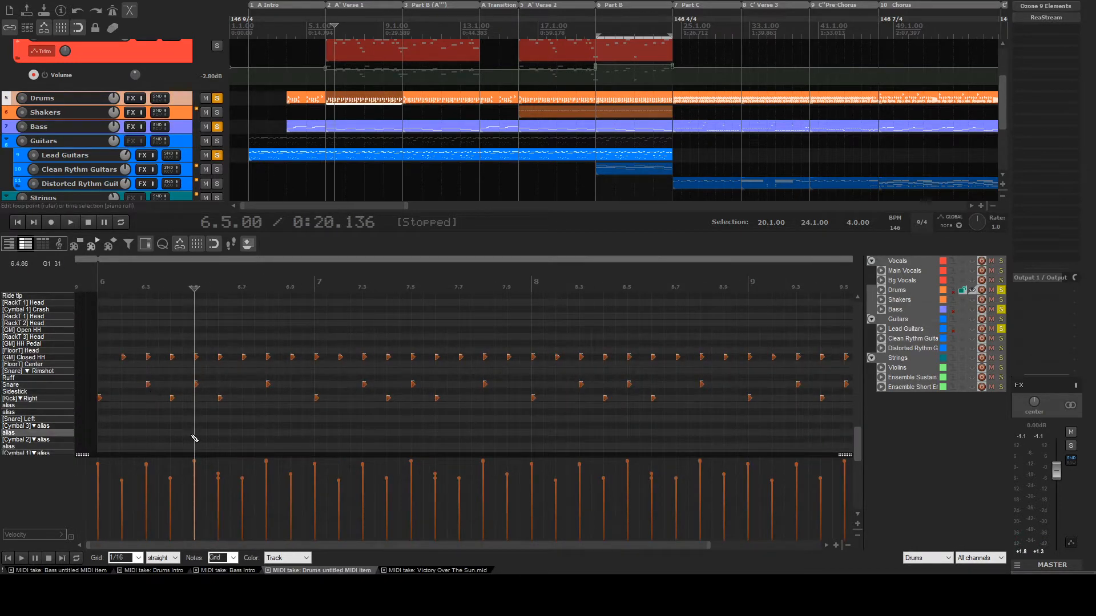
click(103, 419)
key(space)
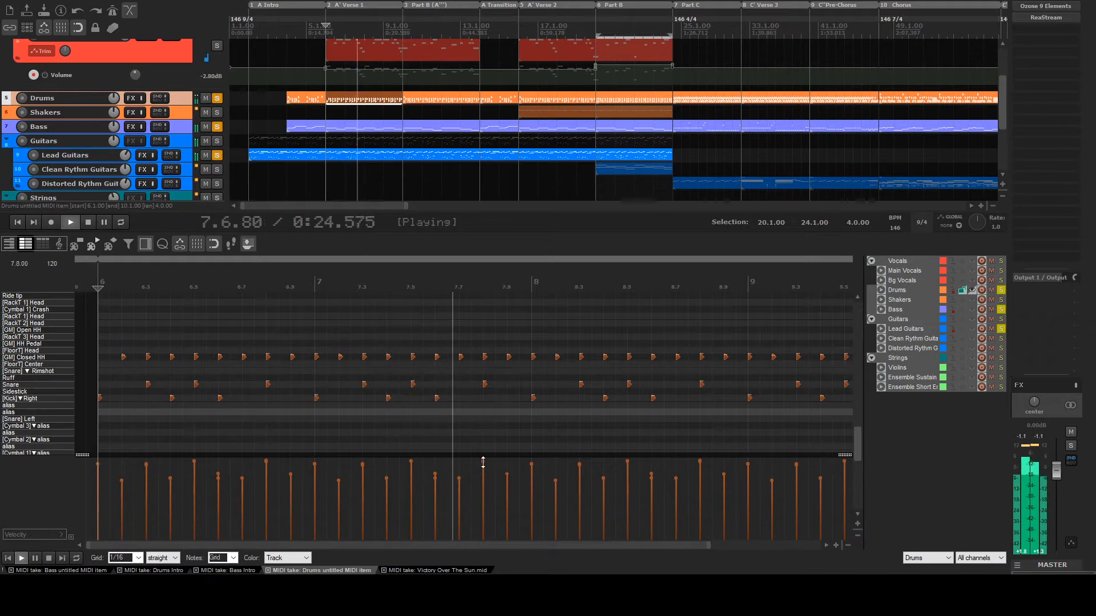
key(space)
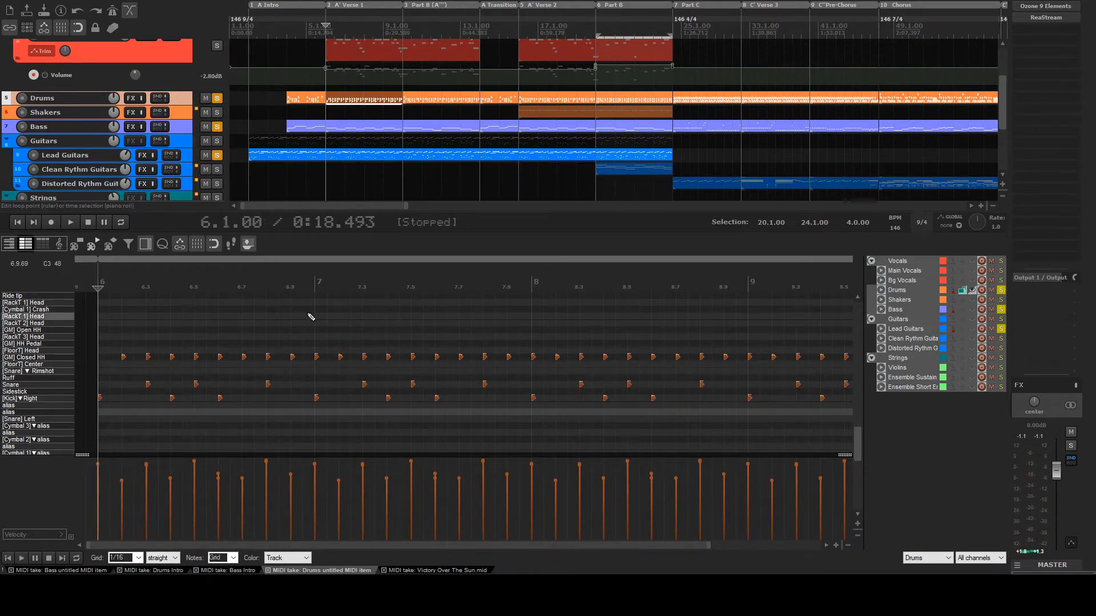
Play the Verse 1 drum groove from the snare hit at beat 5 of measure 7
click(411, 316)
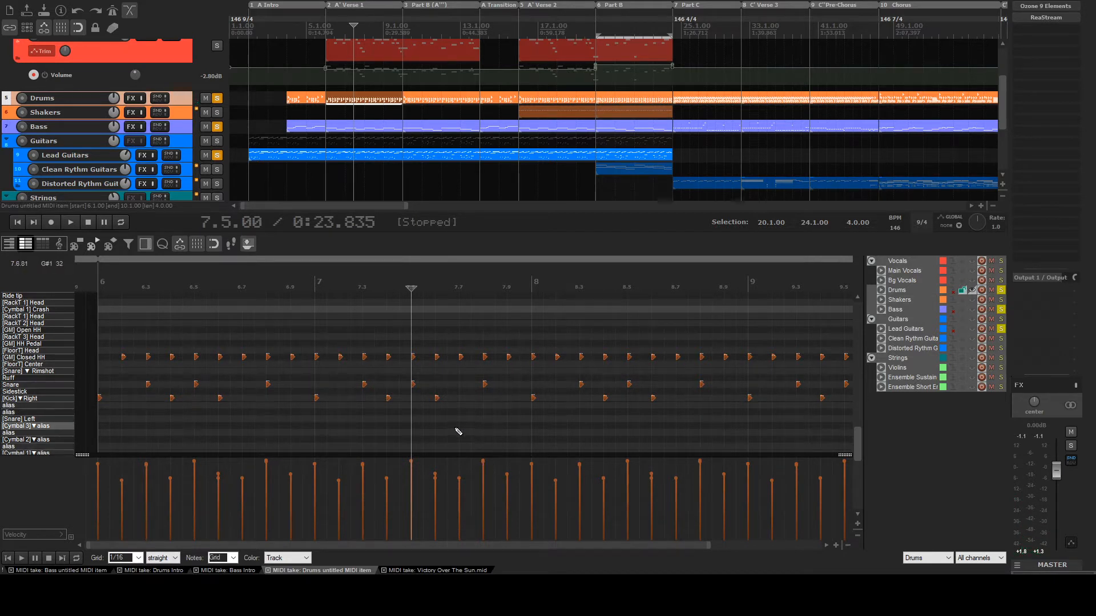
key(space)
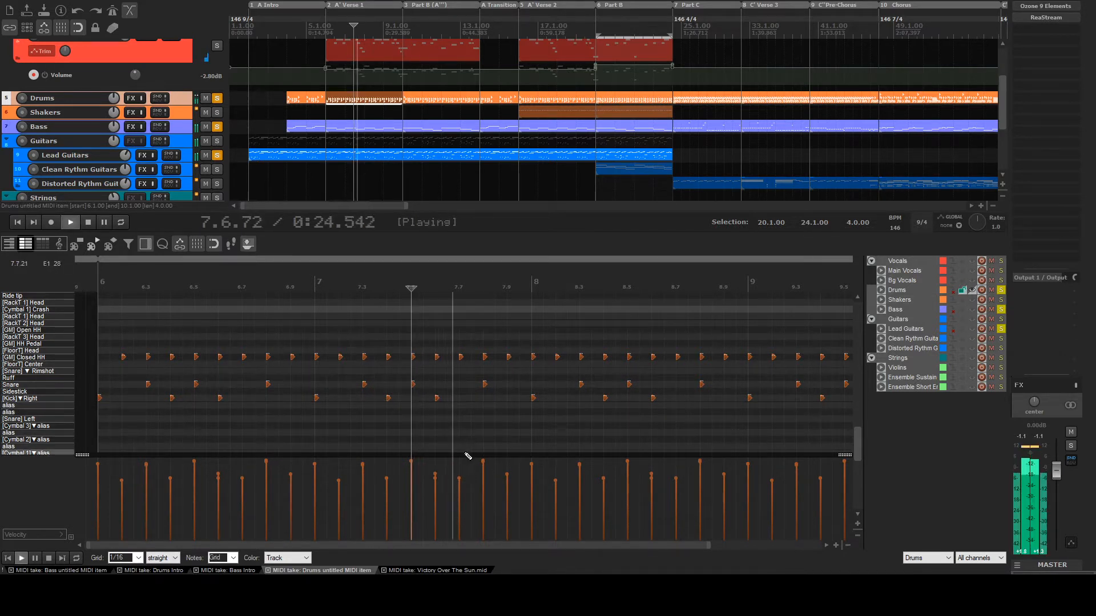
key(space)
Listen twice to the Verse 1 drum groove from the kick hit at beat 6 of measure 7
click(438, 432)
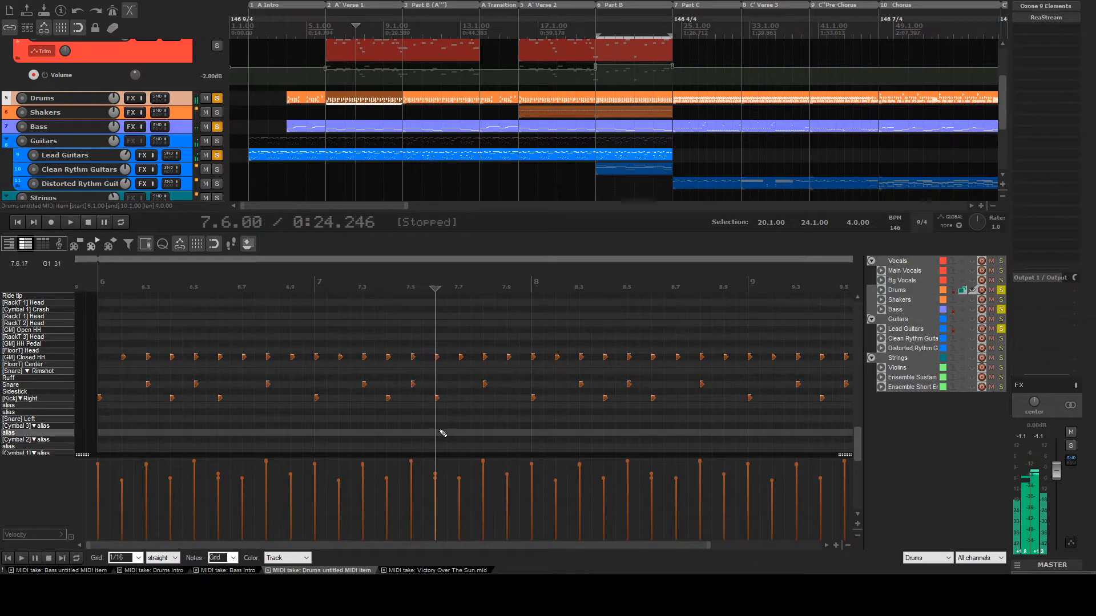
key(space)
key(space)
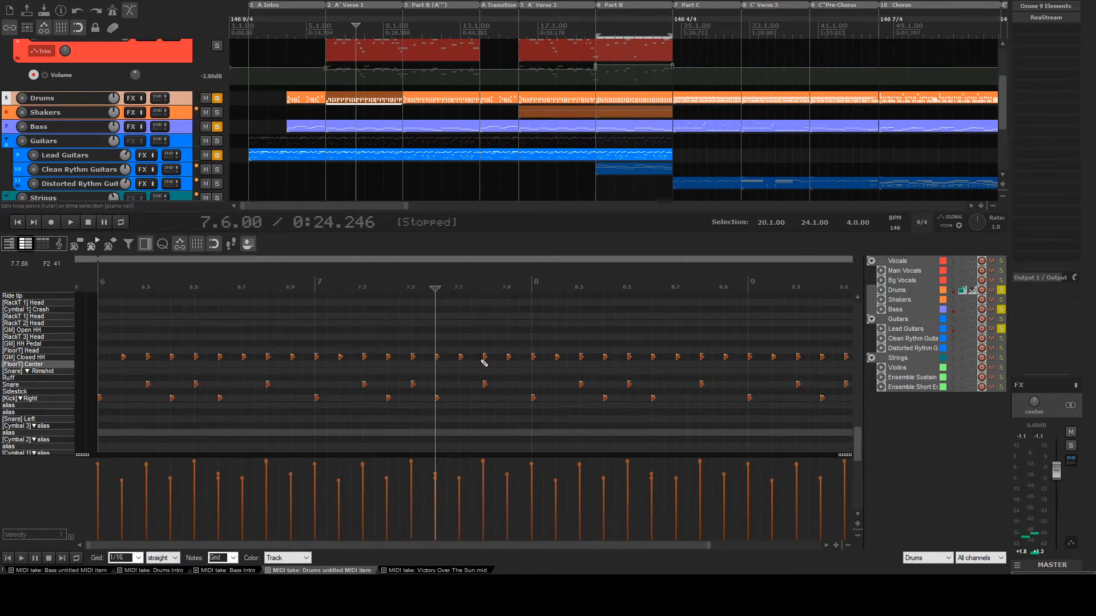
key(space)
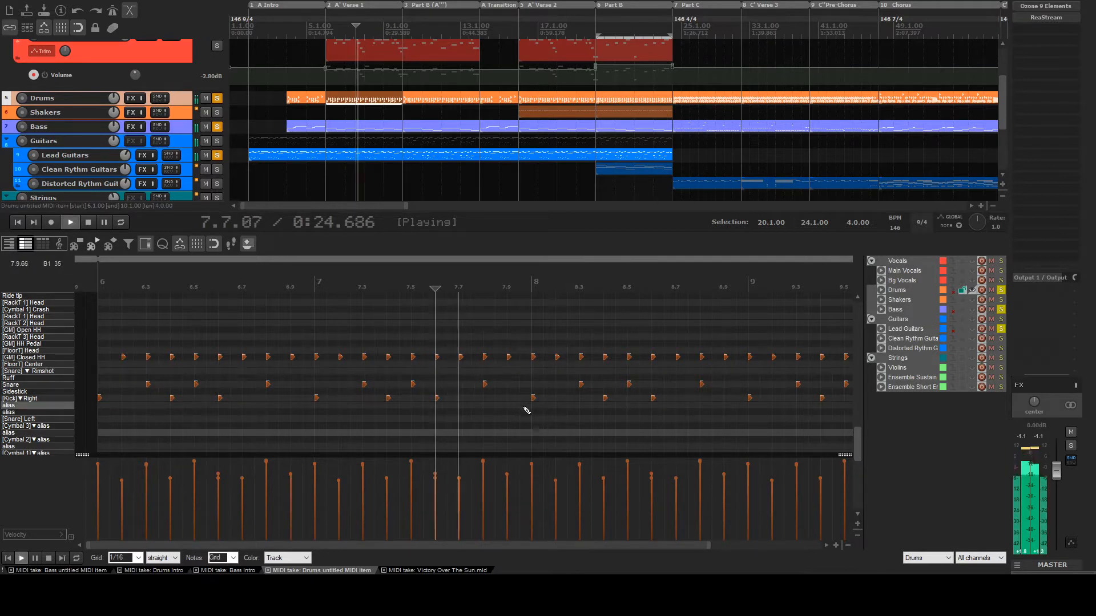
scroll(629, 292, down, 2)
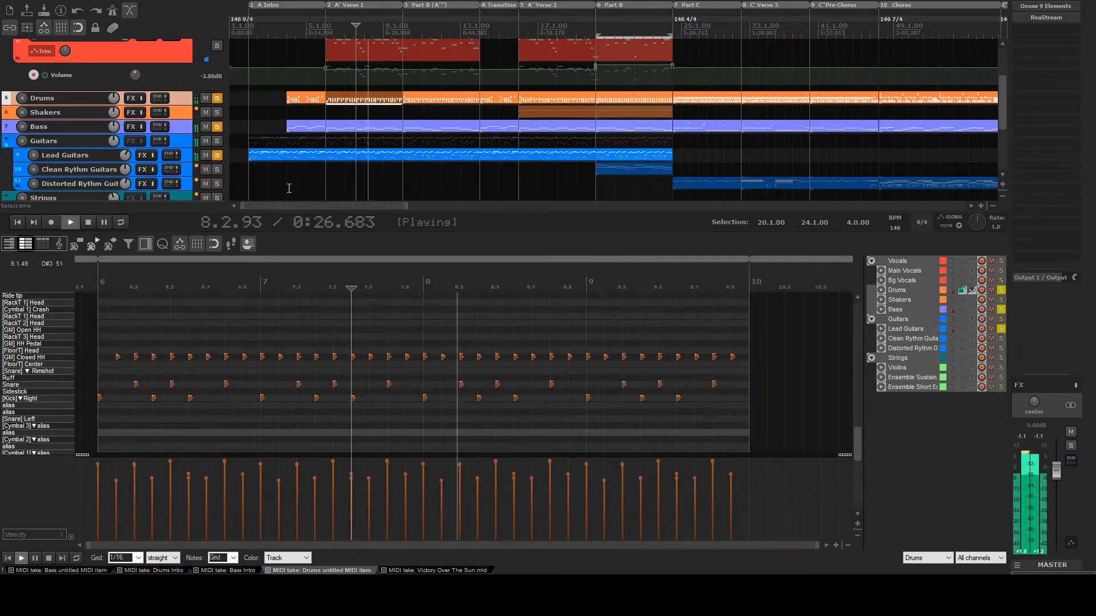
key(space)
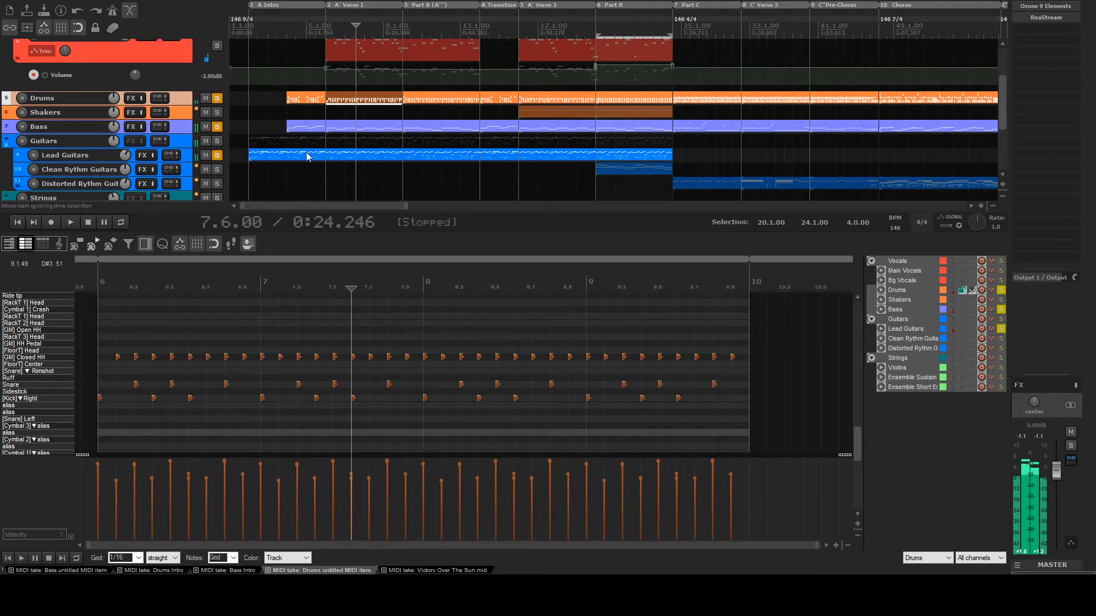
Solo the Main Vocals and Bg Vocals tracks together with the guitar, bass and drums
scroll(175, 160, down, 3)
scroll(175, 160, up, 3)
scroll(442, 113, up, 3)
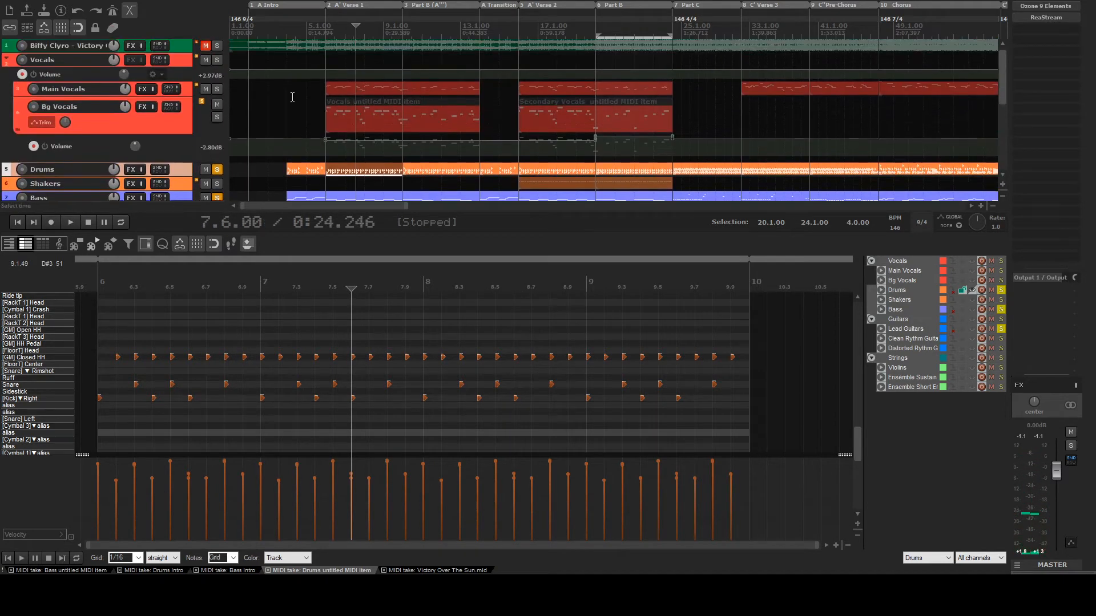
click(217, 89)
click(217, 119)
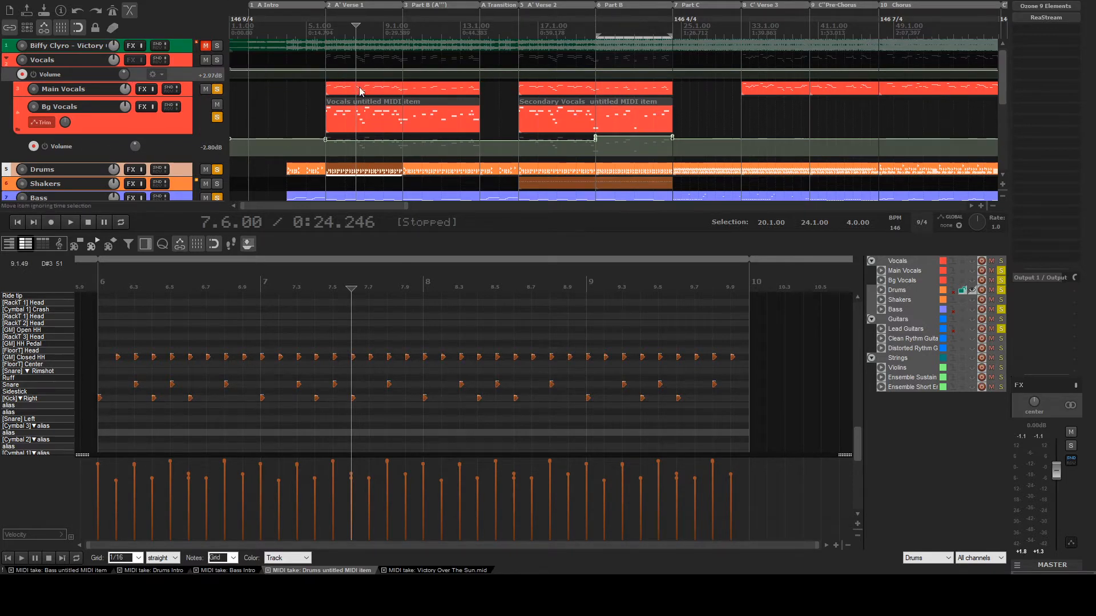
key(ctrl+s)
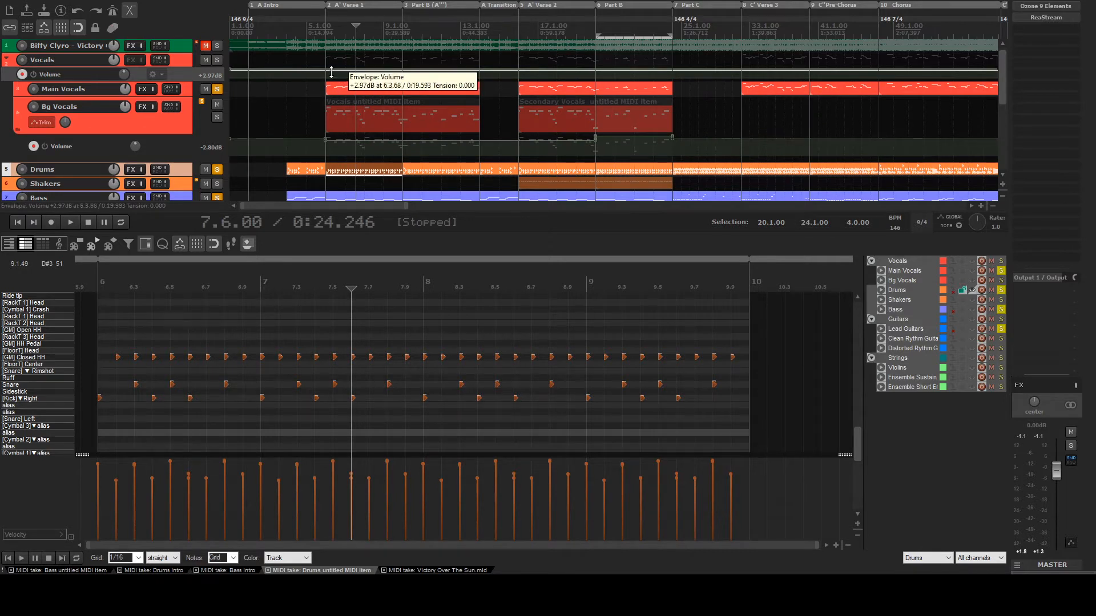
click(217, 117)
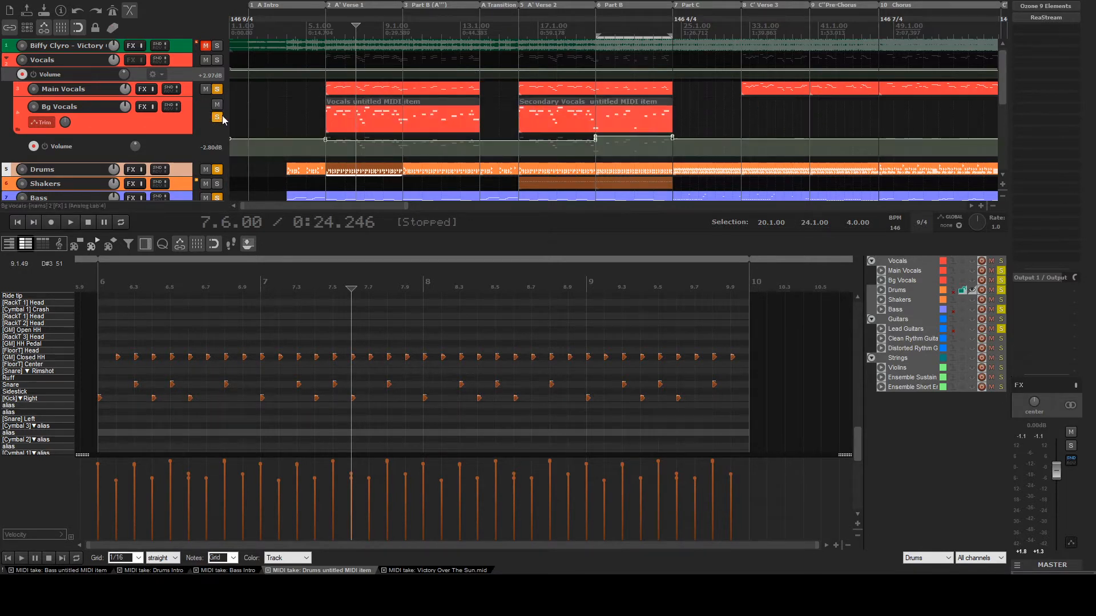
Play the soloed tracks from the start of Verse 1 and open the Main Vocals item in the MIDI editor to follow the melody
click(327, 81)
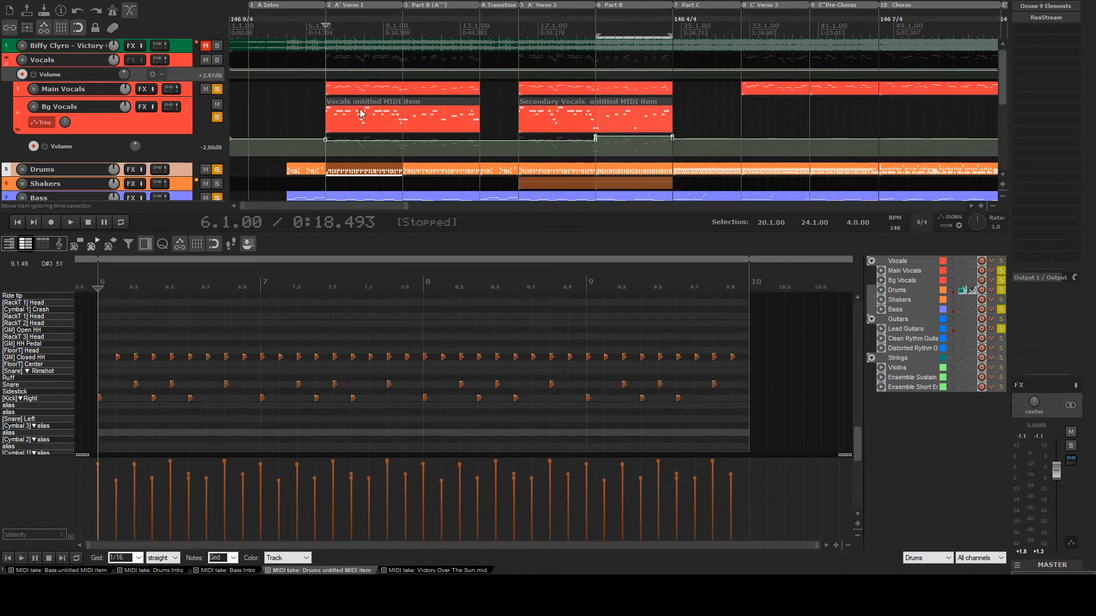
scroll(348, 100, up, 5)
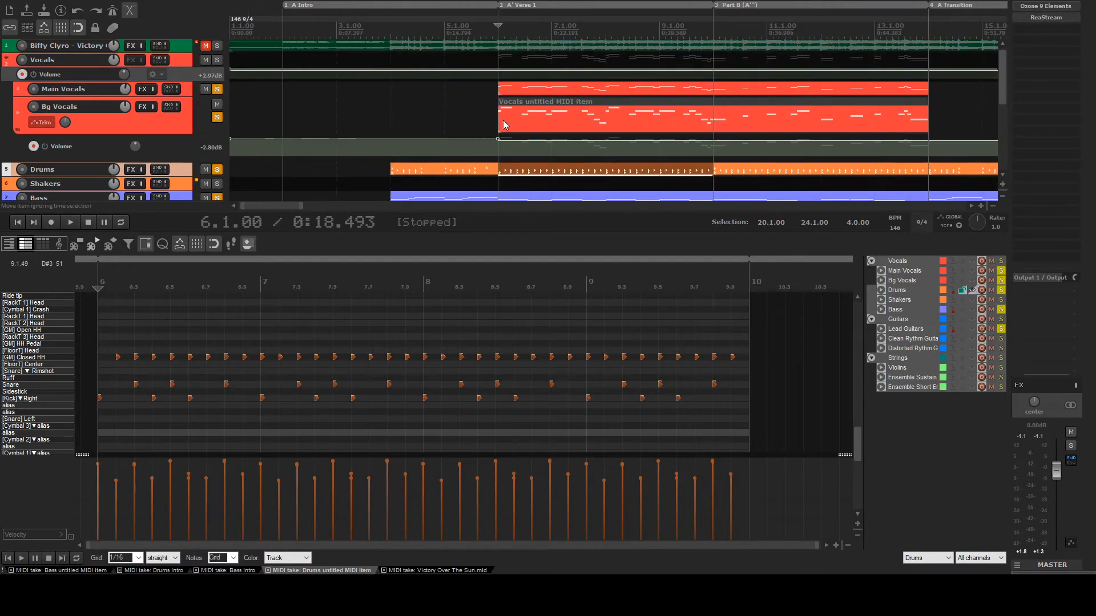
key(space)
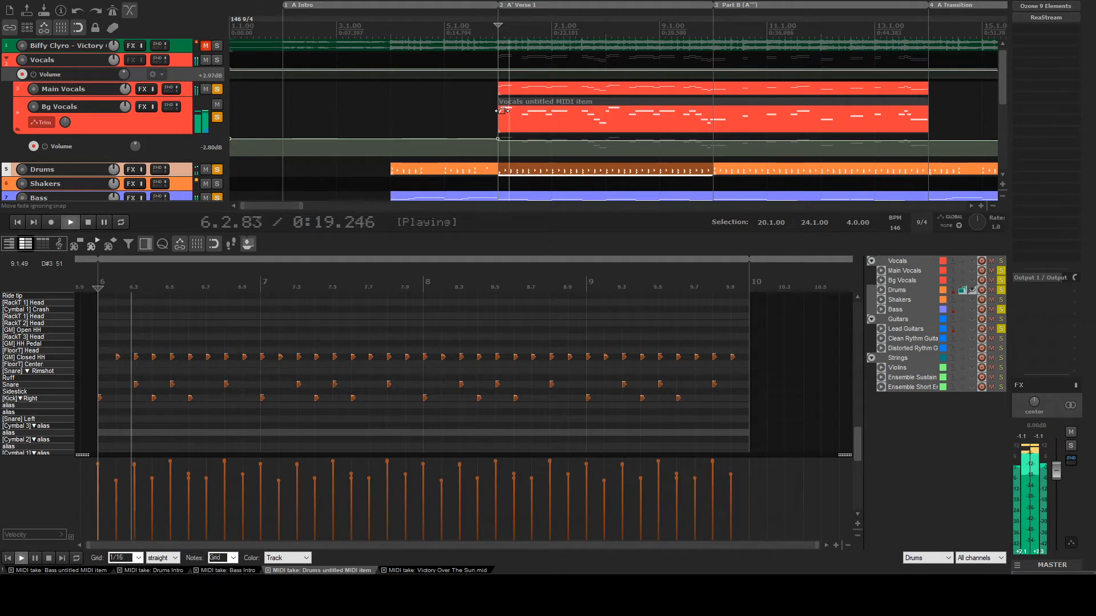
click(547, 91)
double_click(546, 91)
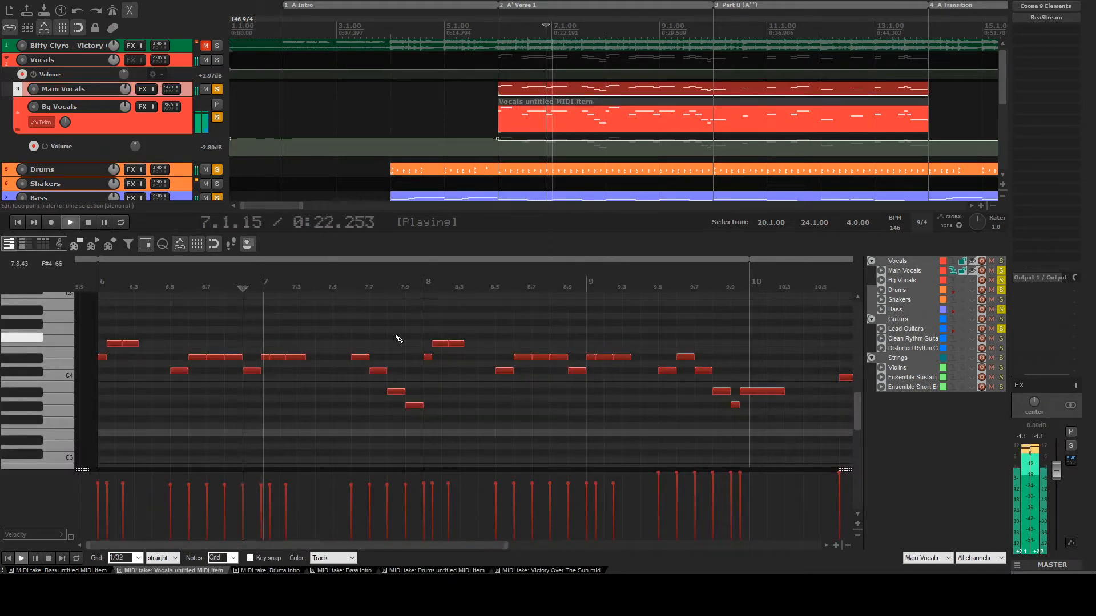
scroll(429, 382, down, 2)
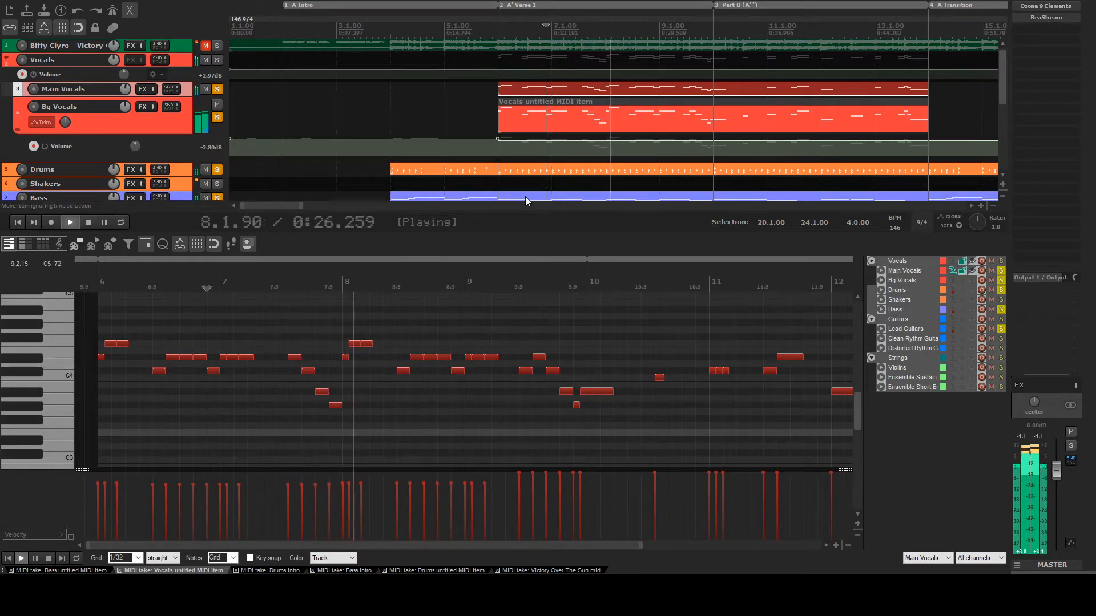
scroll(525, 196, down, 2)
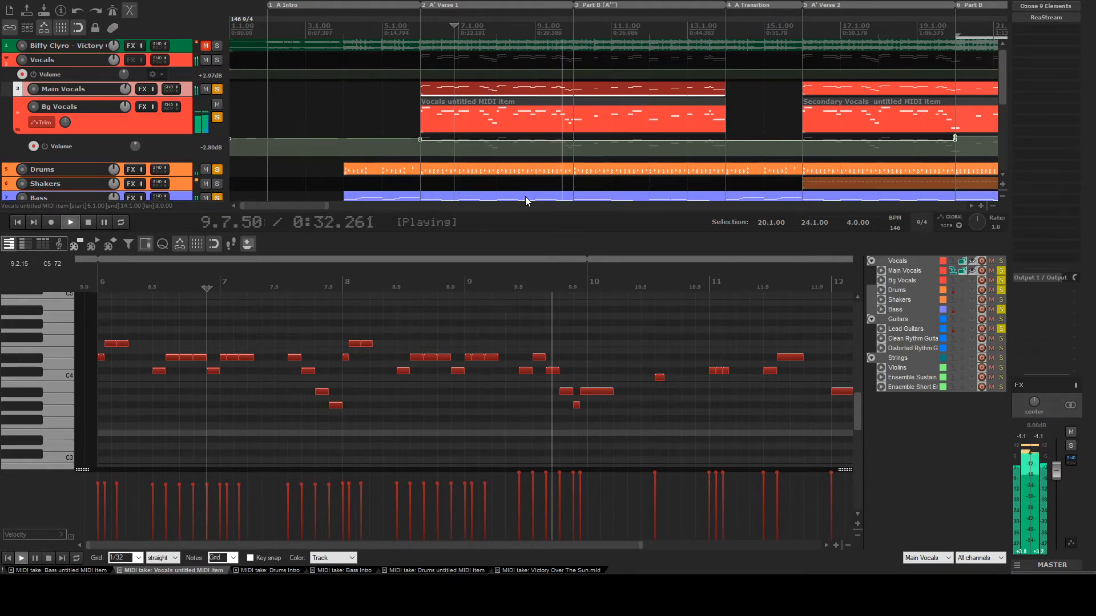
key(space)
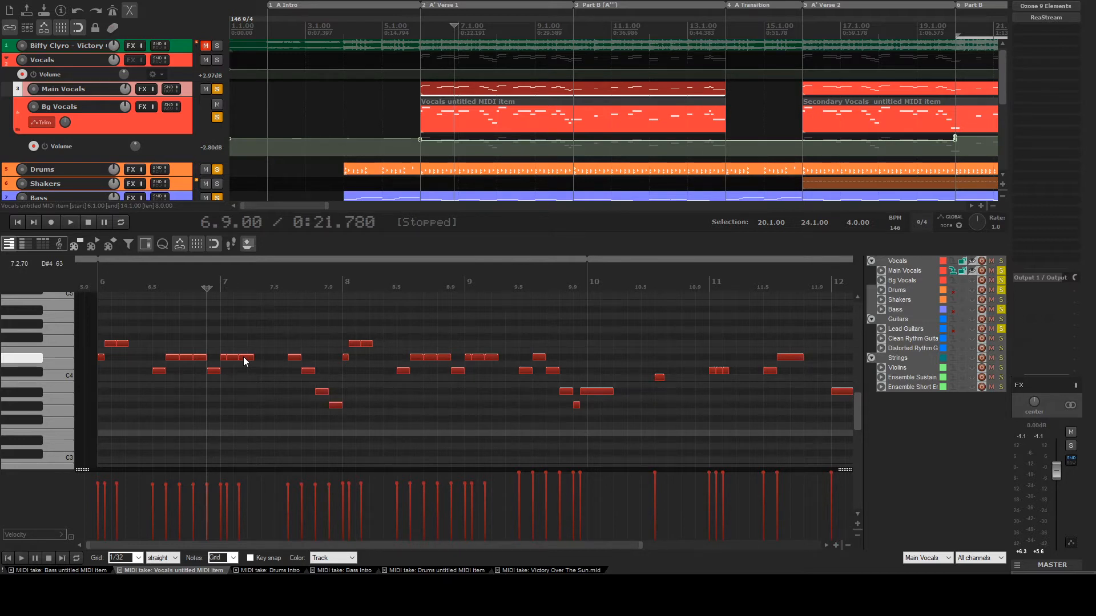
Replay the Main Vocals melody with the backing from just before the start of measure 6
click(87, 371)
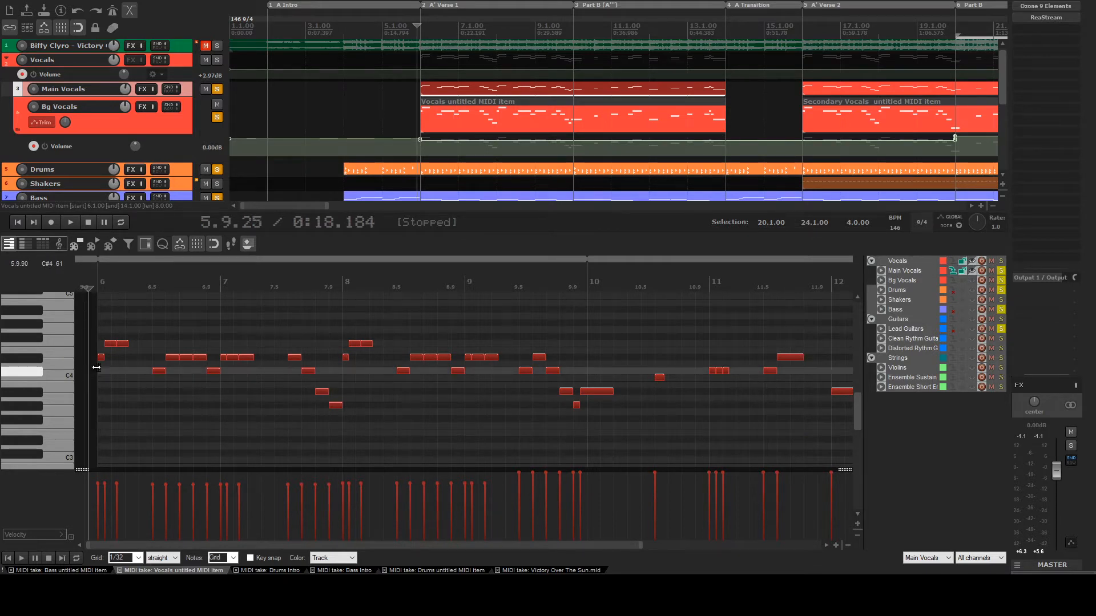
key(space)
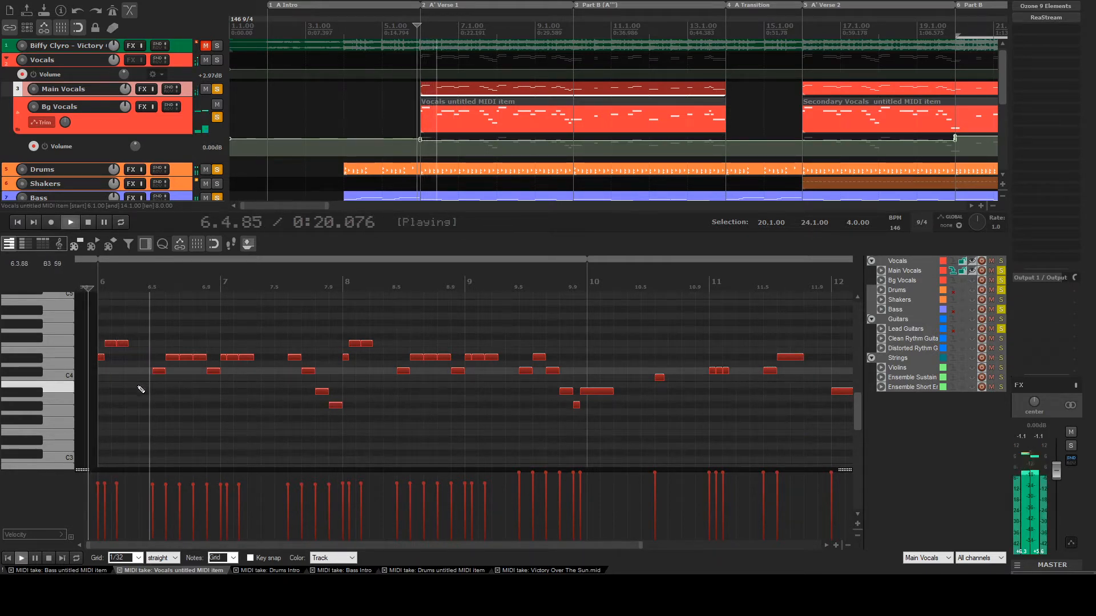
key(space)
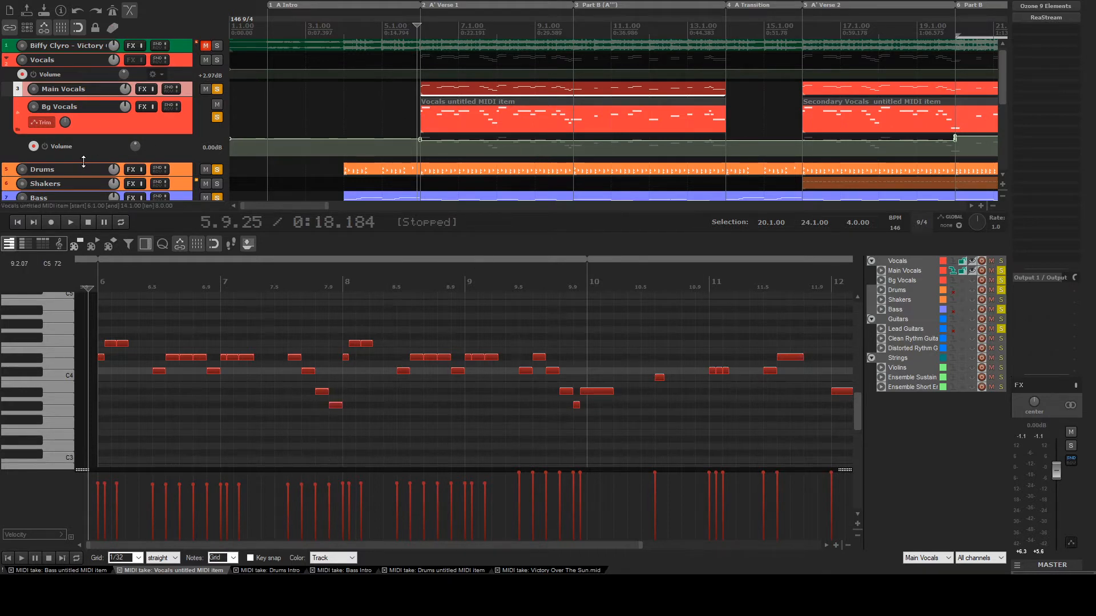
Open the Lead Guitars item in the MIDI editor with the edit cursor at the start of the first Part B
scroll(128, 127, down, 1)
scroll(462, 145, down, 2)
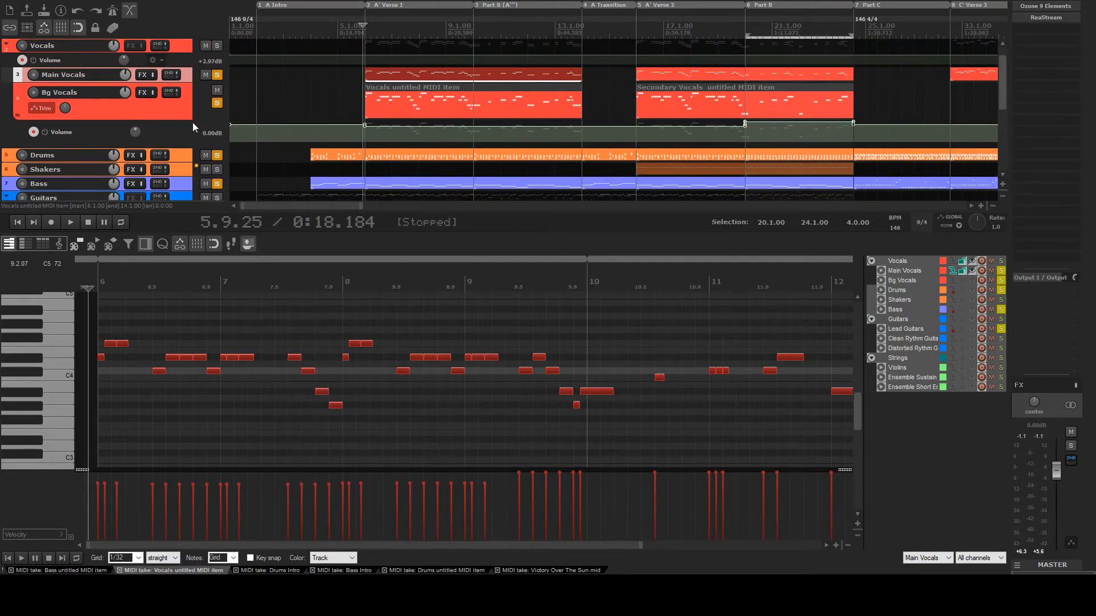
scroll(194, 120, down, 1)
scroll(215, 102, down, 2)
click(468, 175)
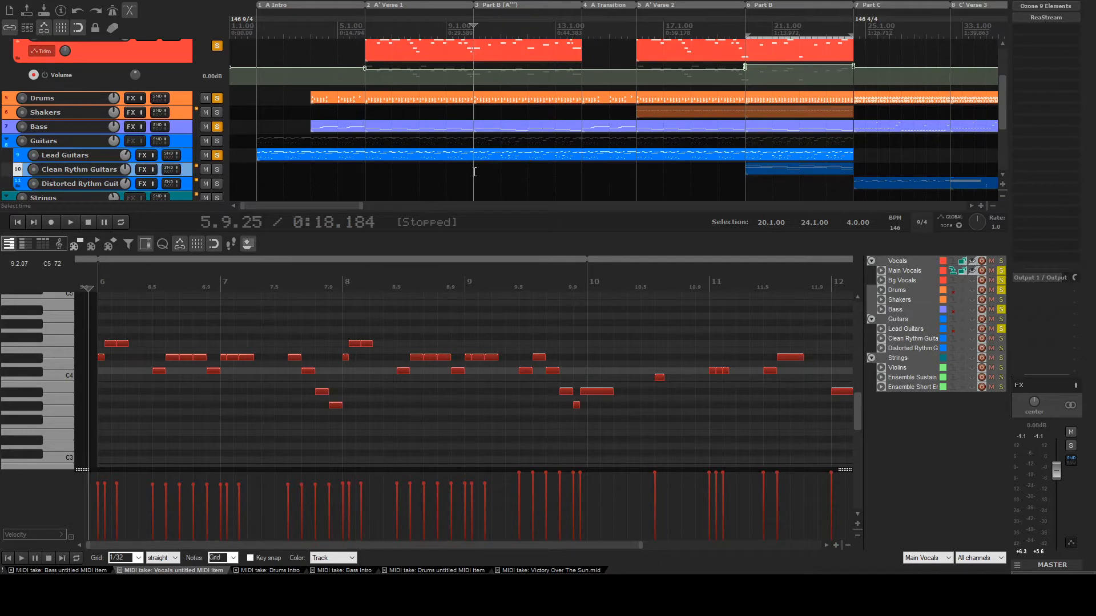
click(477, 157)
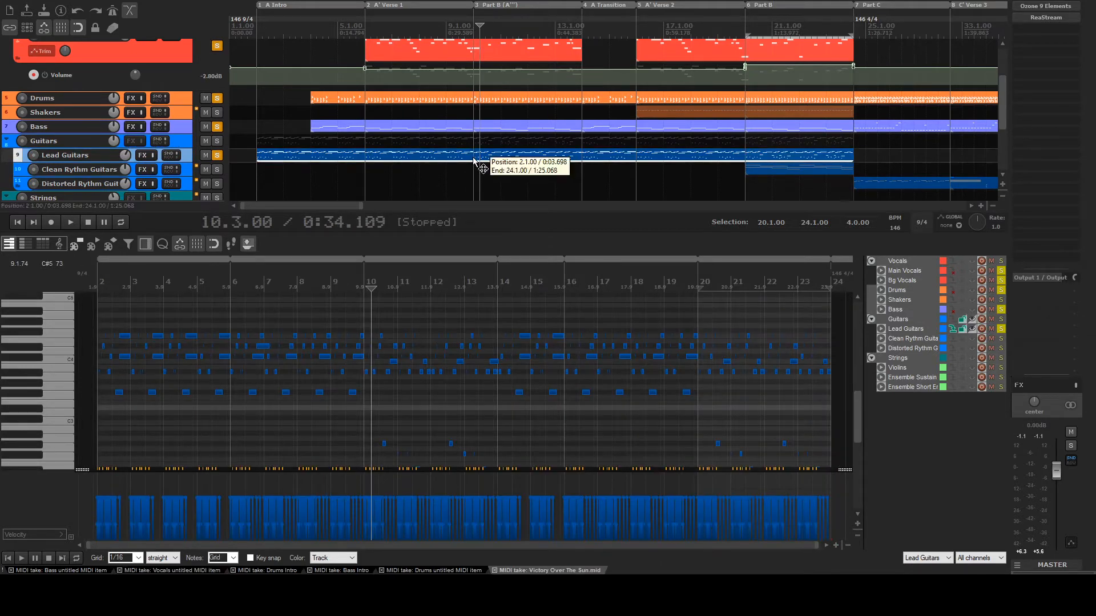
click(478, 160)
Play the first Part B from measure 10 while following the Lead Guitars notes in the MIDI editor
scroll(478, 160, down, 5)
scroll(217, 149, down, 4)
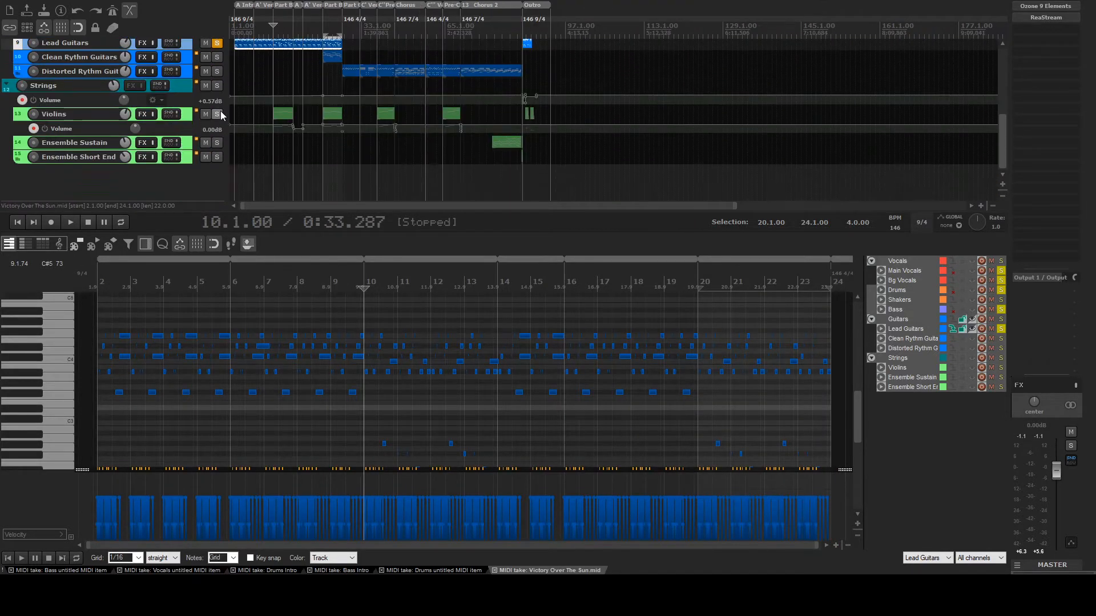
scroll(149, 146, up, 4)
scroll(544, 126, up, 5)
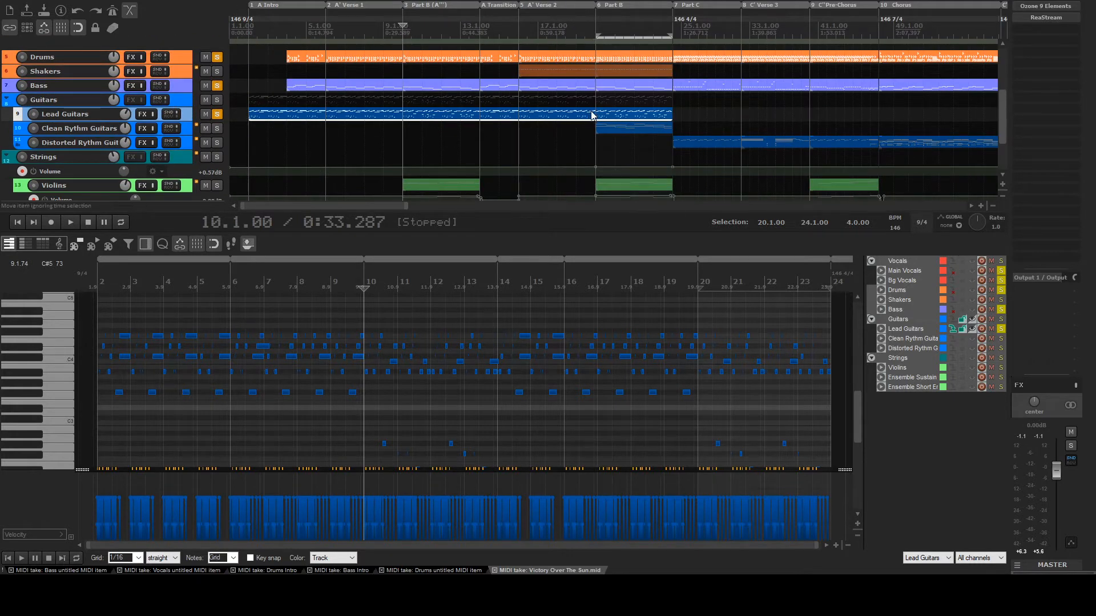
key(space)
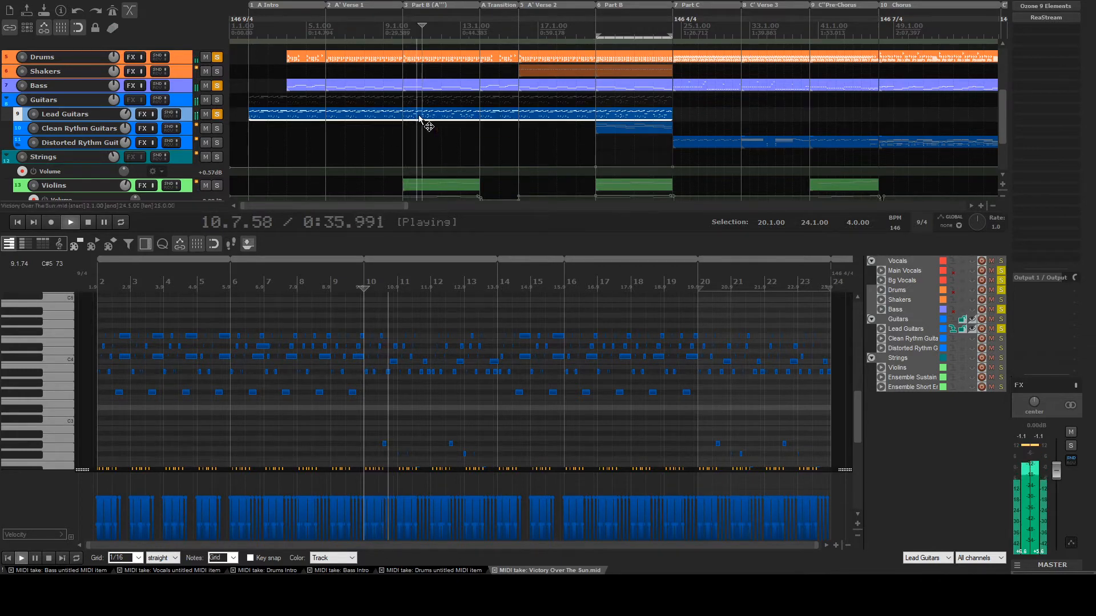
scroll(456, 331, up, 2)
scroll(455, 332, up, 3)
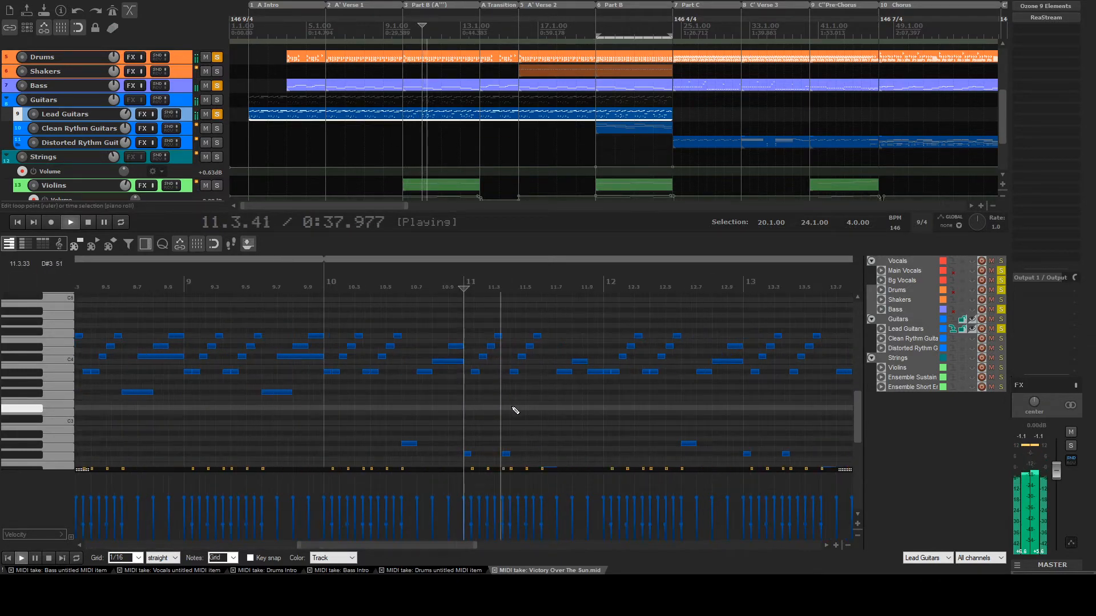
scroll(517, 411, down, 1)
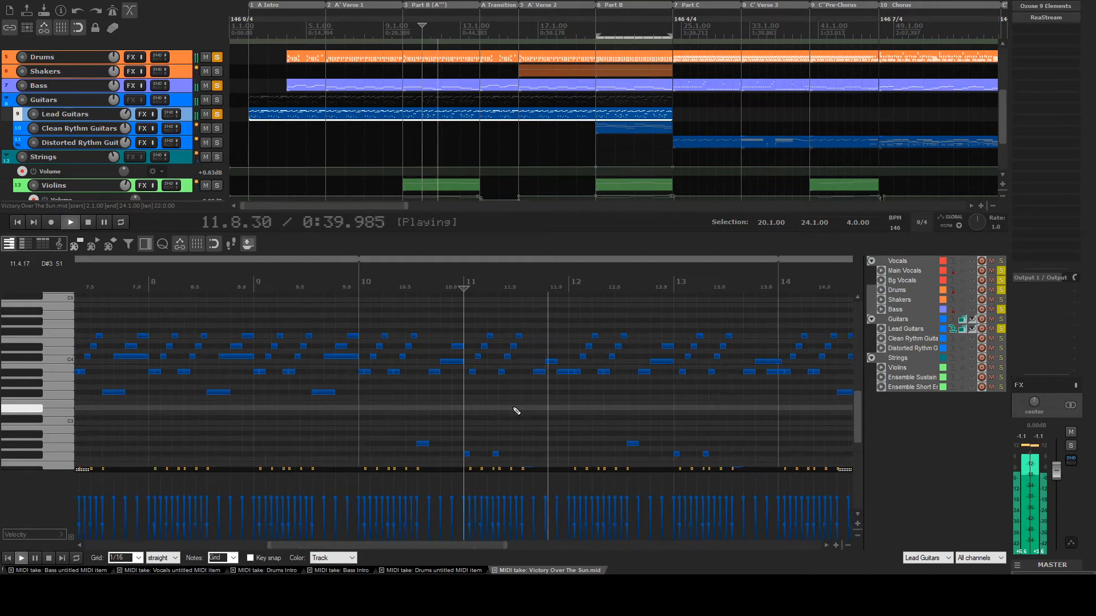
scroll(599, 414, down, 1)
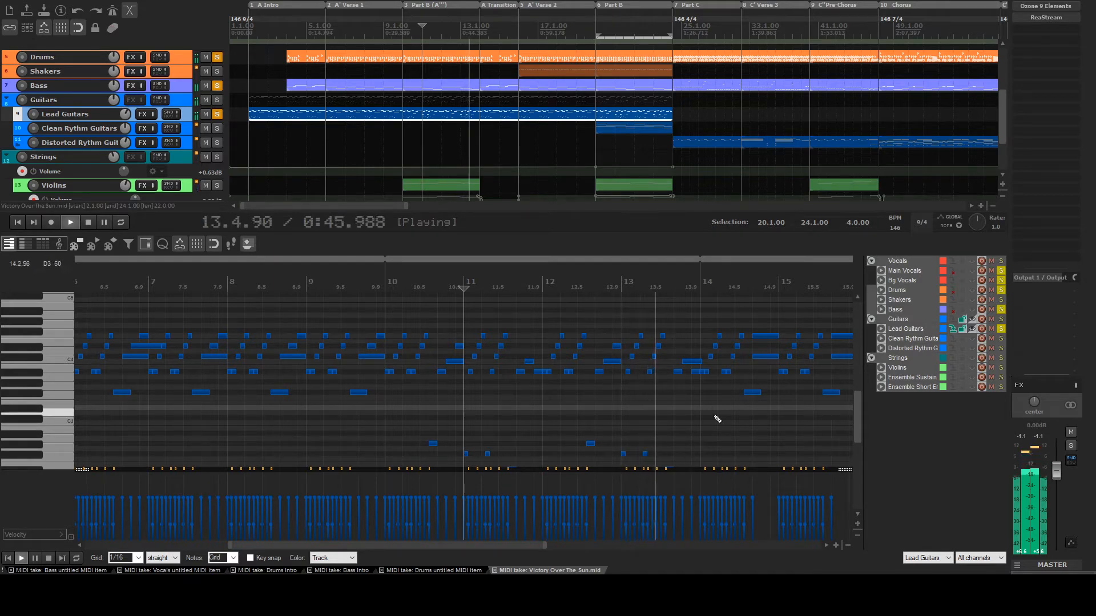
key(space)
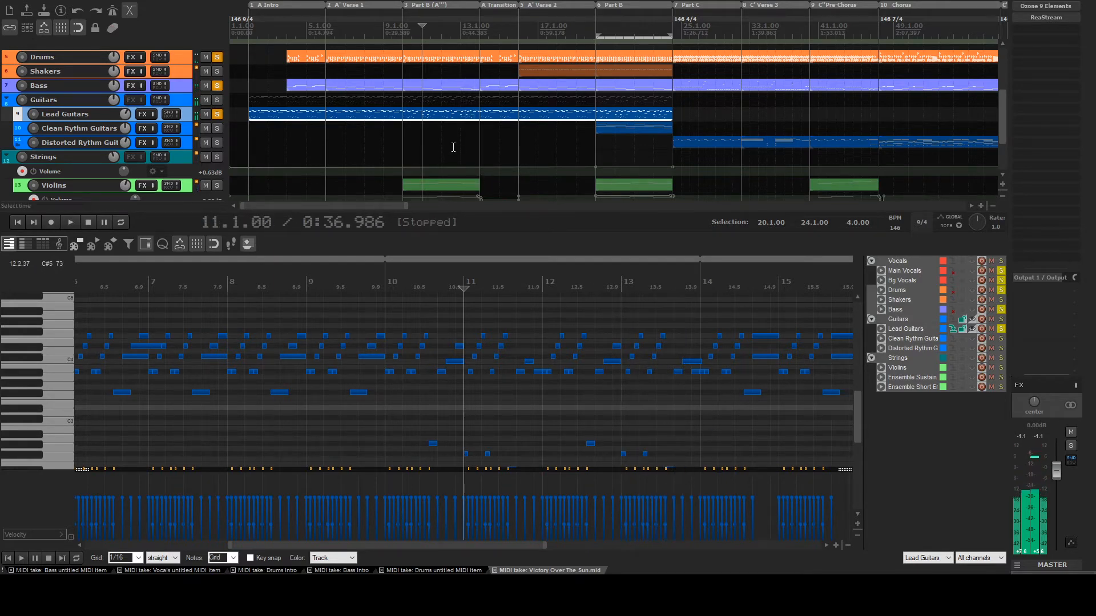
Select the low Lead Guitars note in measure 10 and examine the descending low notes of Part B
double_click(412, 115)
scroll(472, 374, up, 6)
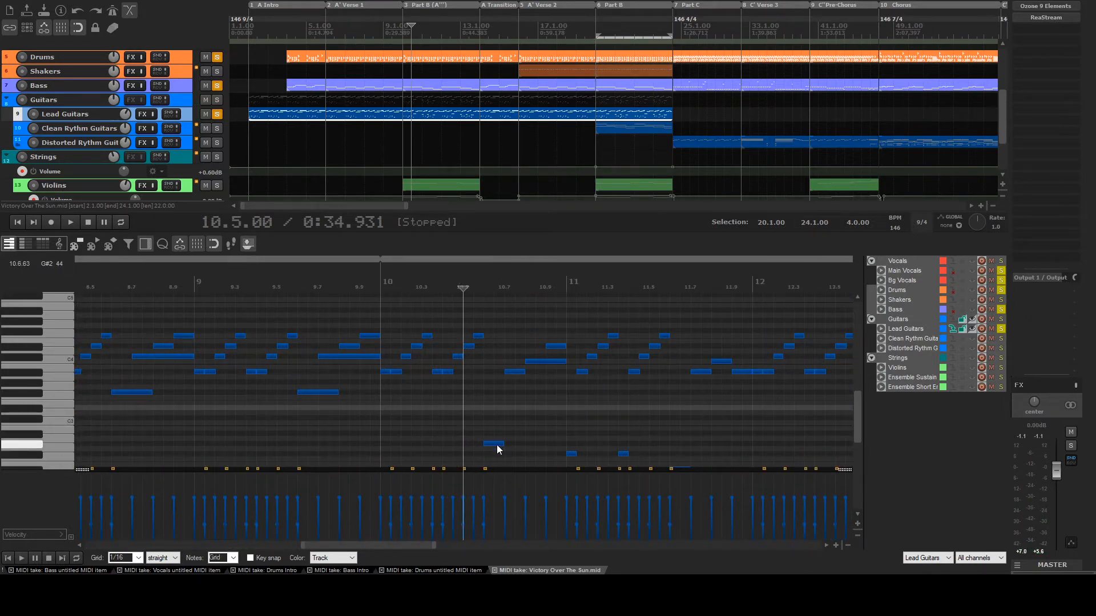
click(494, 445)
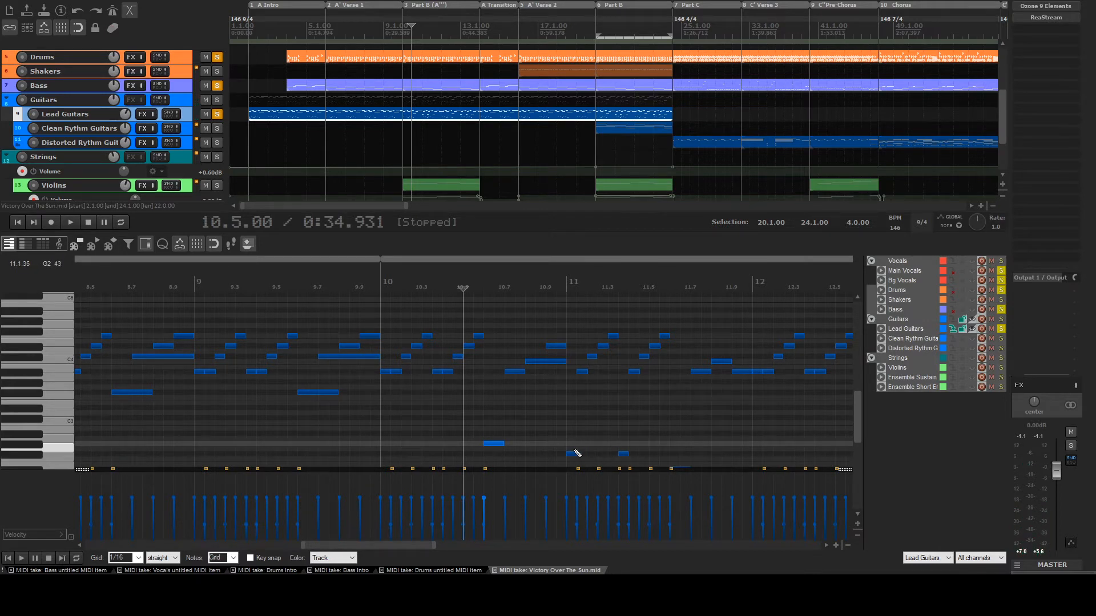
scroll(656, 453, down, 2)
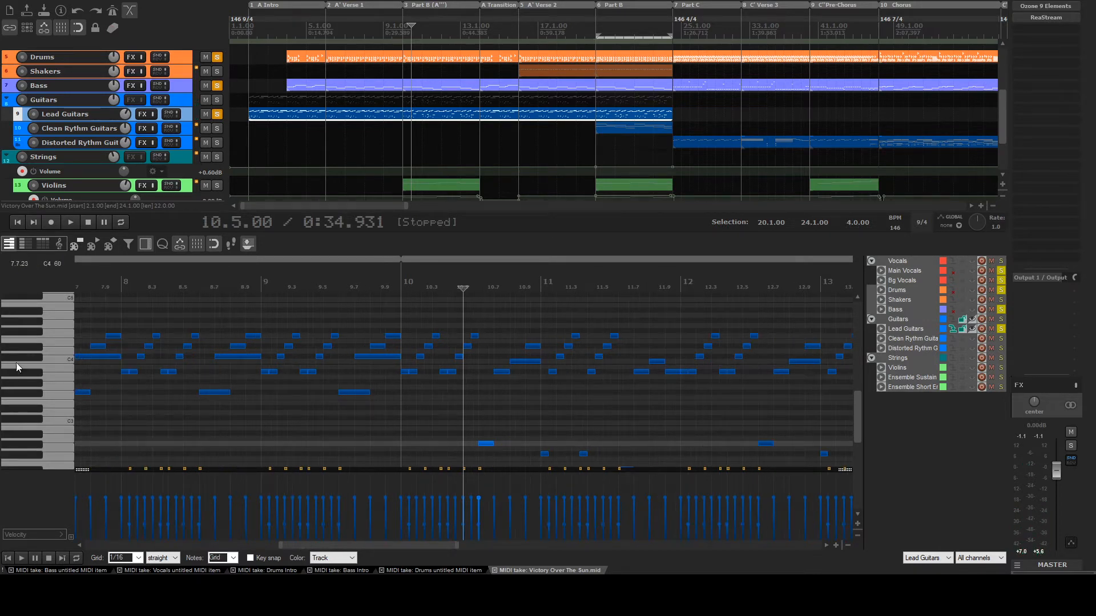
scroll(464, 420, down, 3)
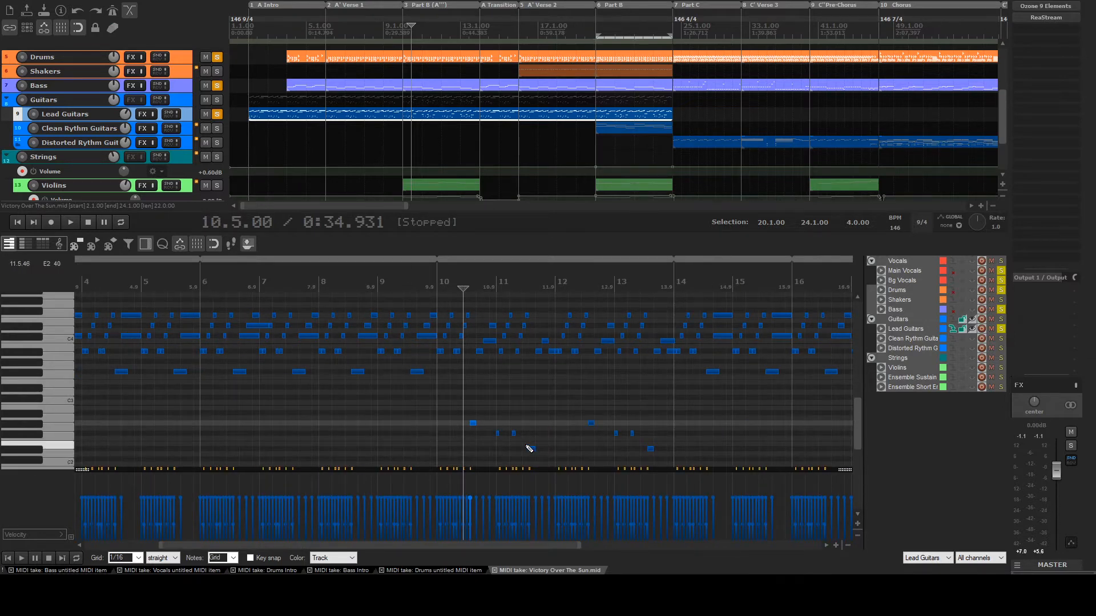
Replay the Lead Guitars part from beat 5 of measure 10, following its low notes
scroll(491, 439, up, 3)
key(space)
scroll(491, 426, up, 5)
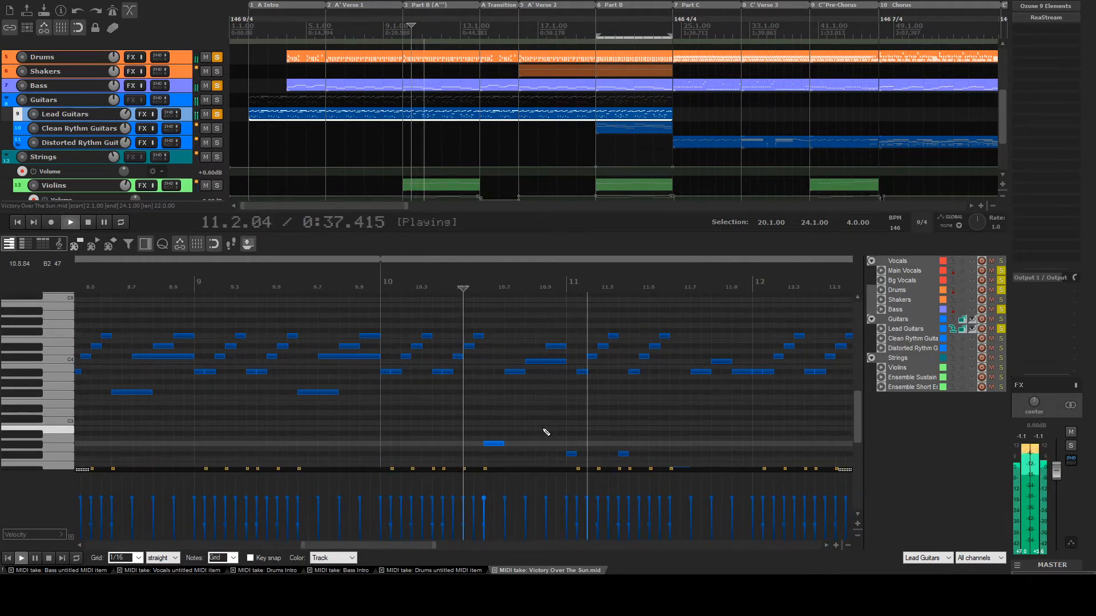
scroll(607, 423, down, 2)
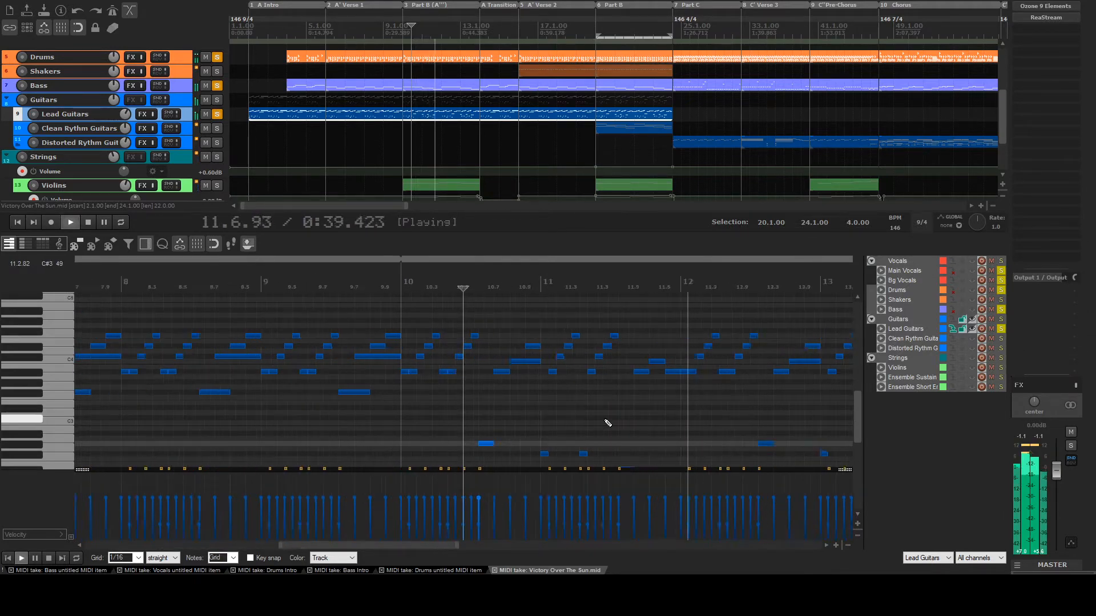
scroll(608, 423, down, 2)
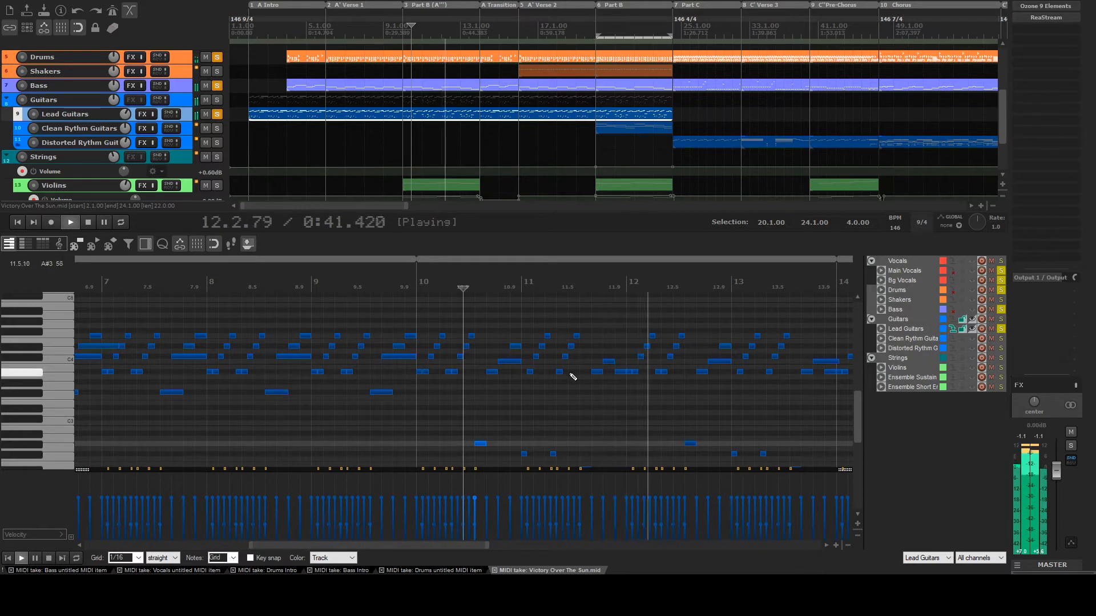
Open the first Part B Bass item in the MIDI editor and unsolo the Lead Guitars track
double_click(408, 87)
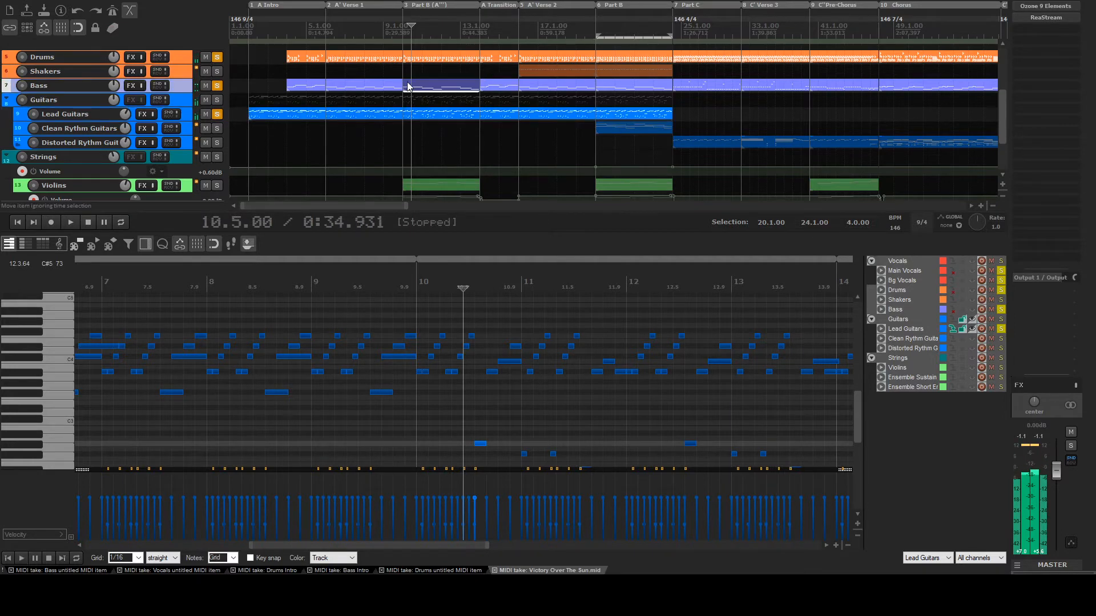
click(217, 114)
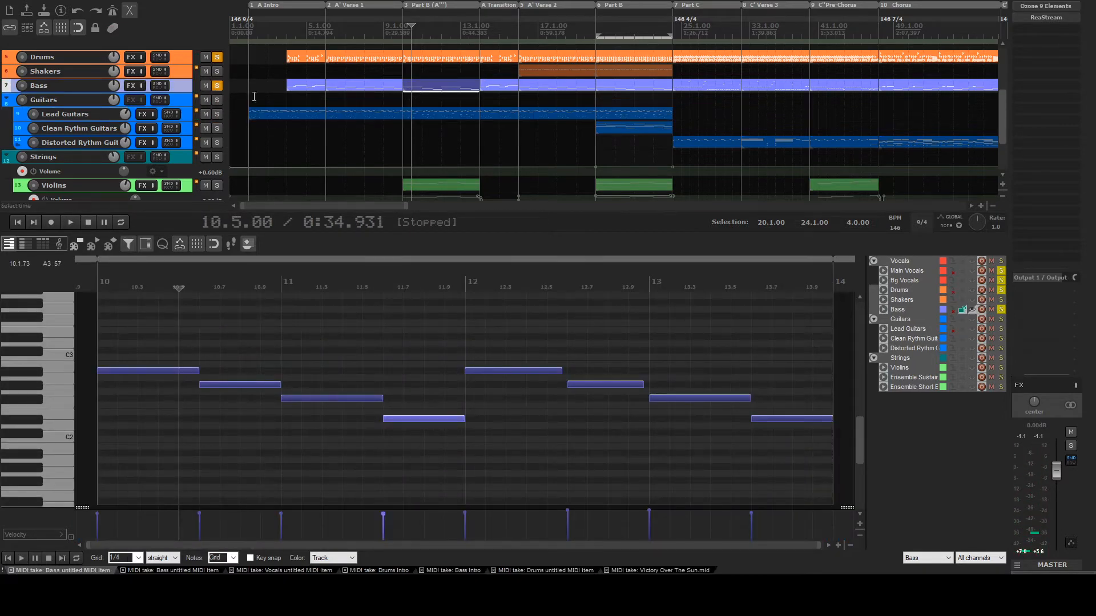
Play the Part B bass line from the start of measure 10 through measure 13
click(401, 69)
key(space)
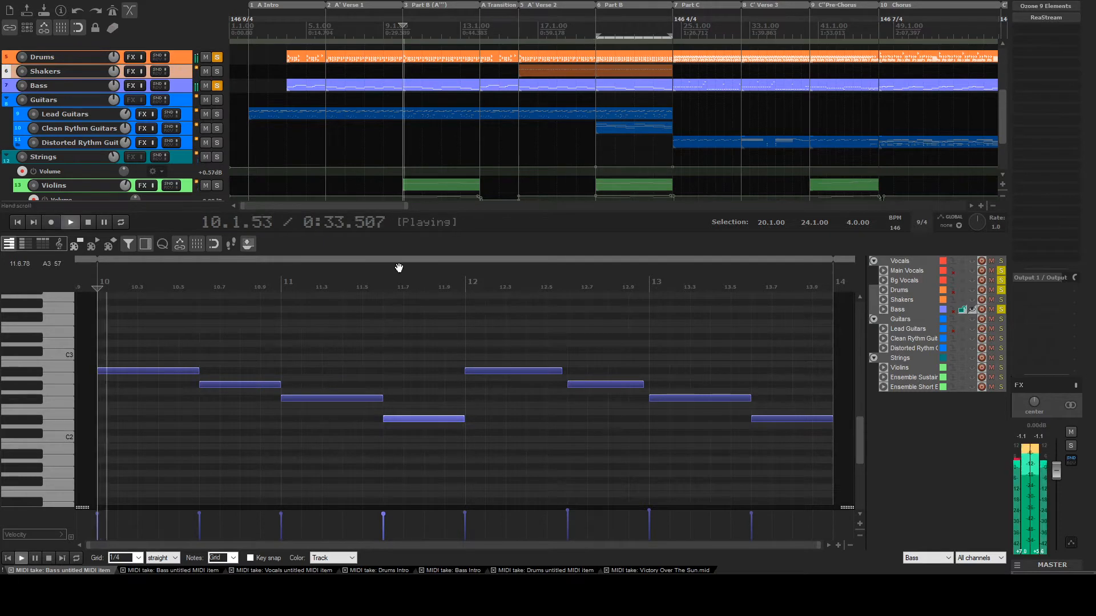
scroll(269, 404, down, 2)
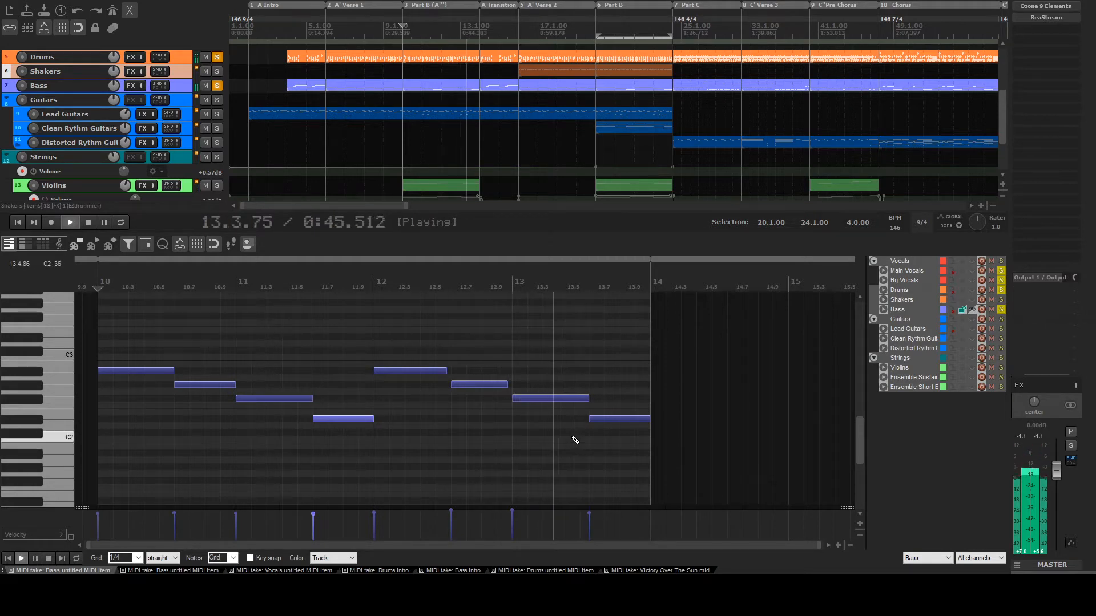
key(space)
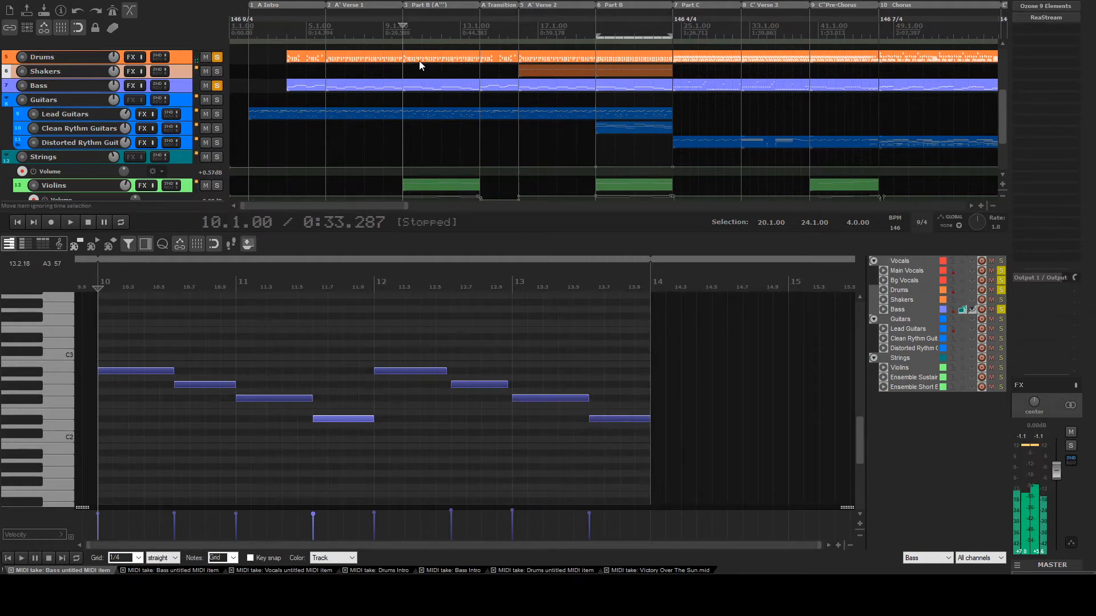
Open the first Part B Drums item in the MIDI editor and listen to its groove from measure 10
click(406, 56)
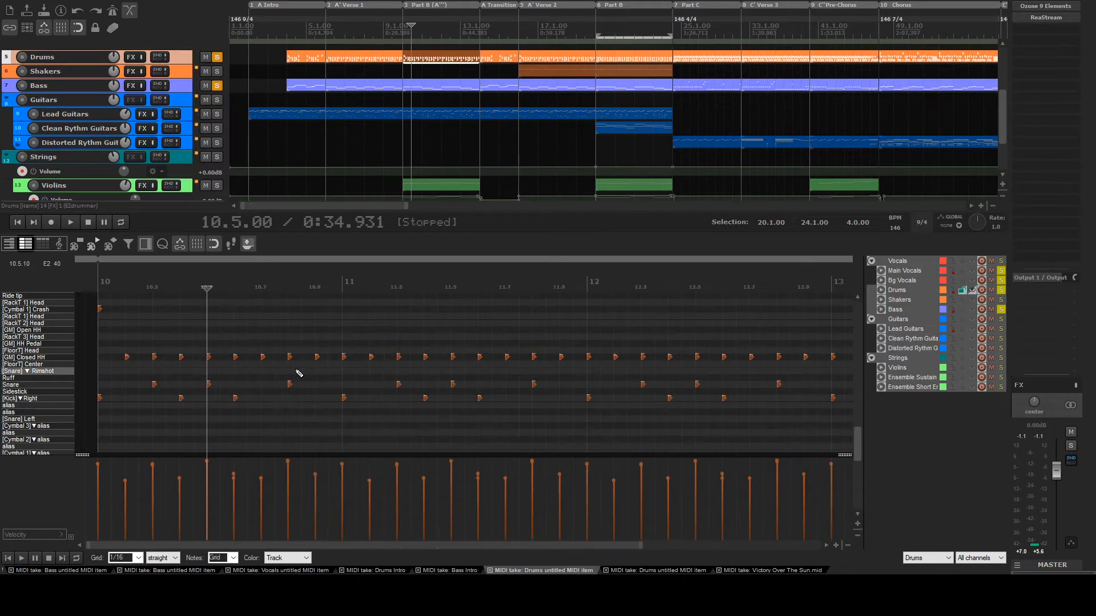
scroll(266, 422, down, 1)
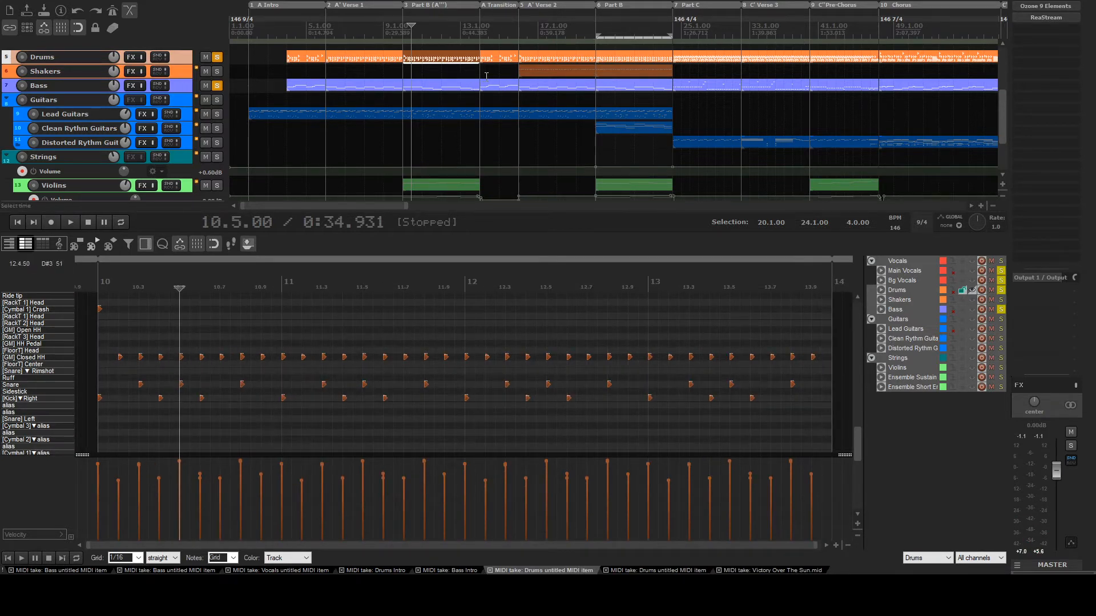
click(405, 73)
key(space)
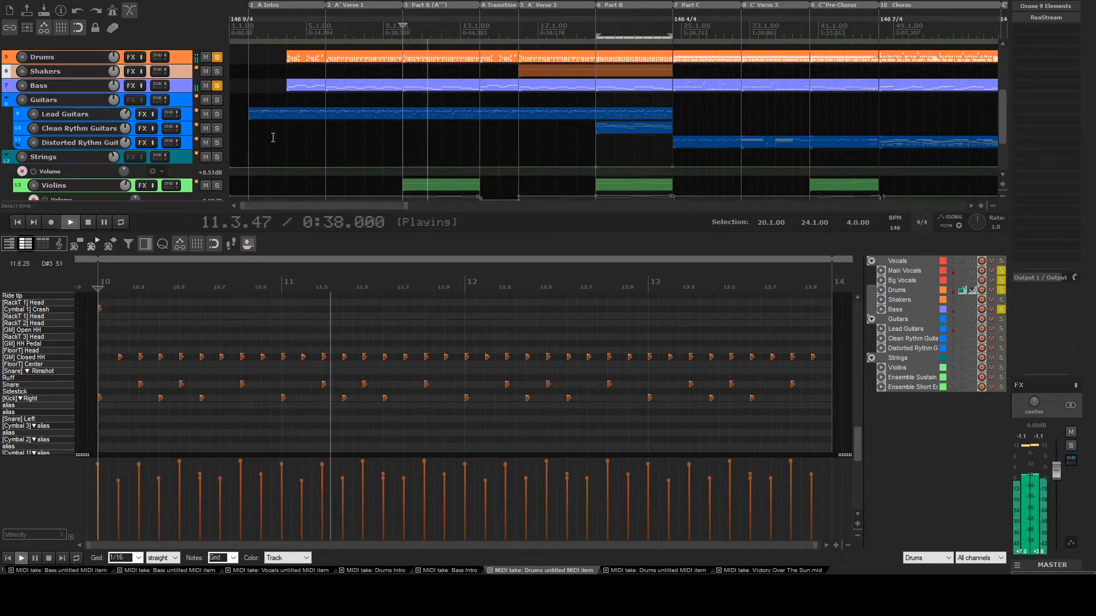
key(space)
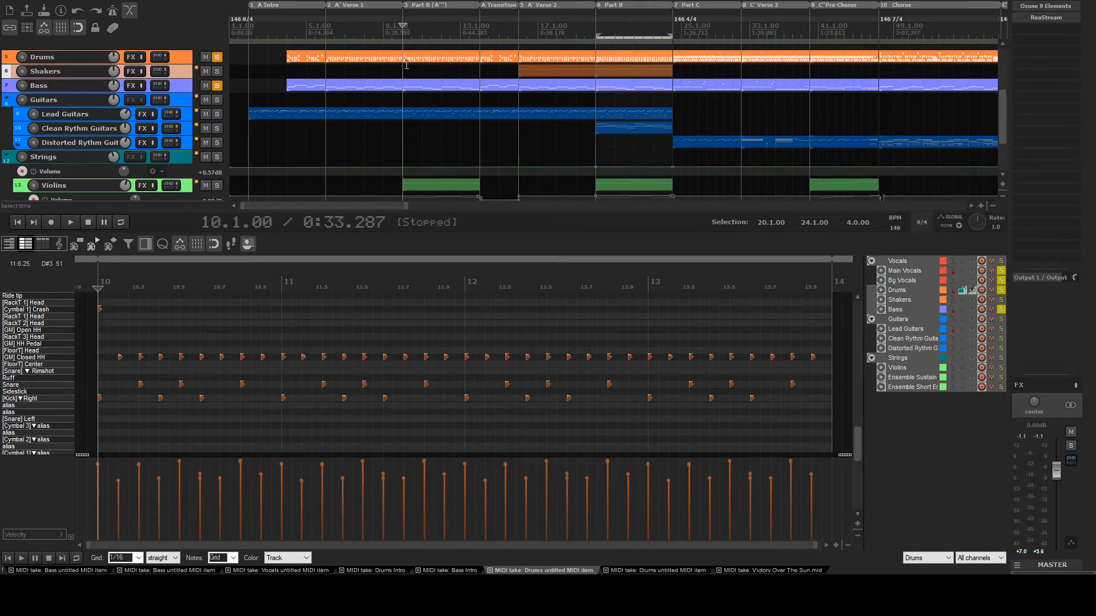
Open the Verse 1 Bg Vocals item in the MIDI editor and play its melody from just before measure 10
scroll(413, 57, up, 2)
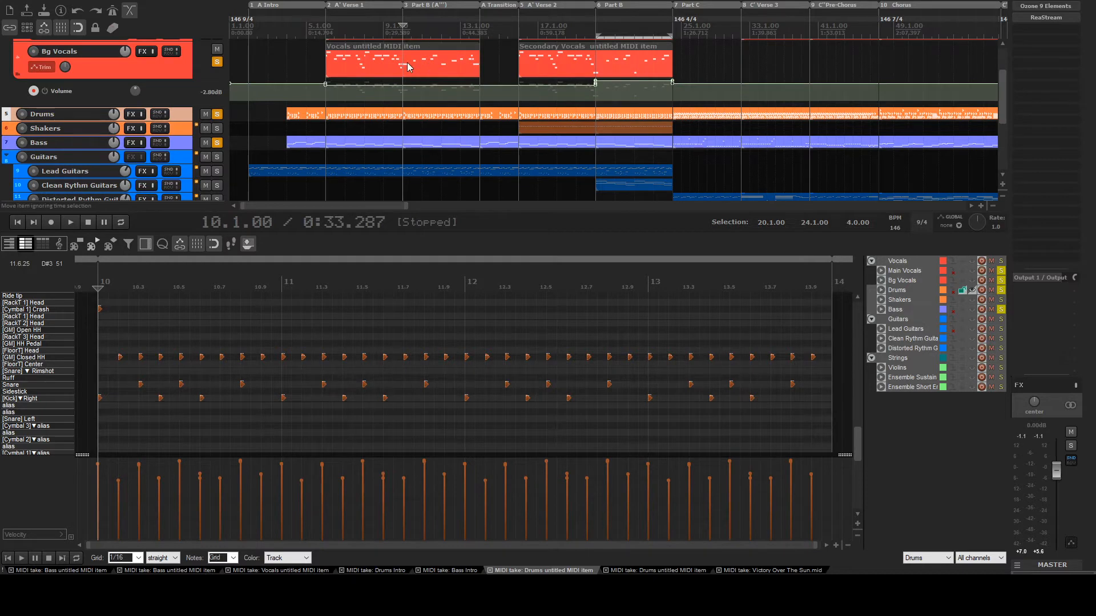
double_click(409, 68)
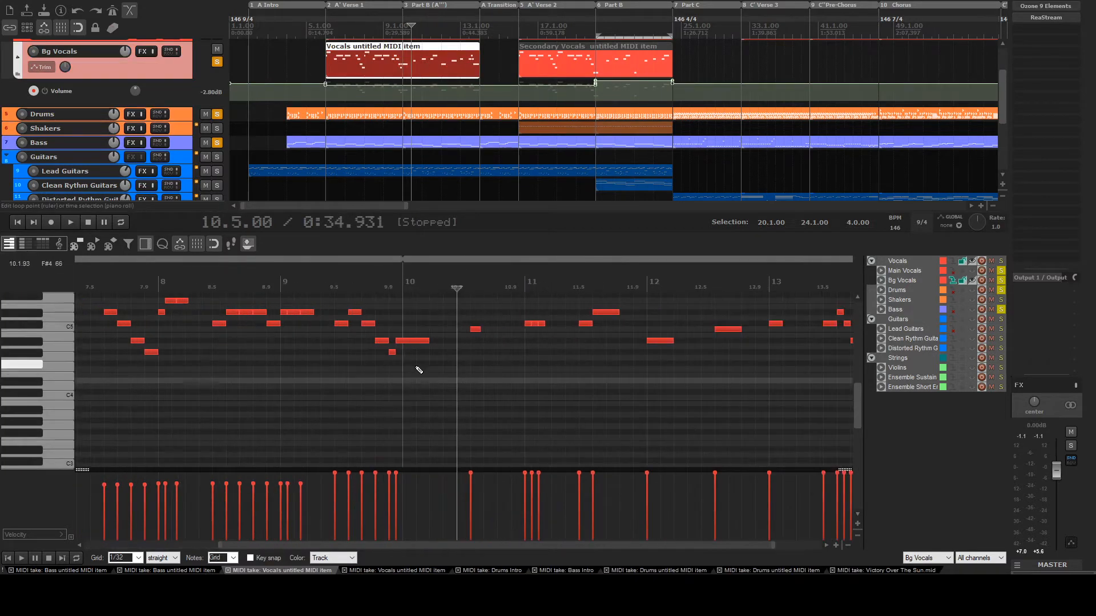
click(385, 365)
key(space)
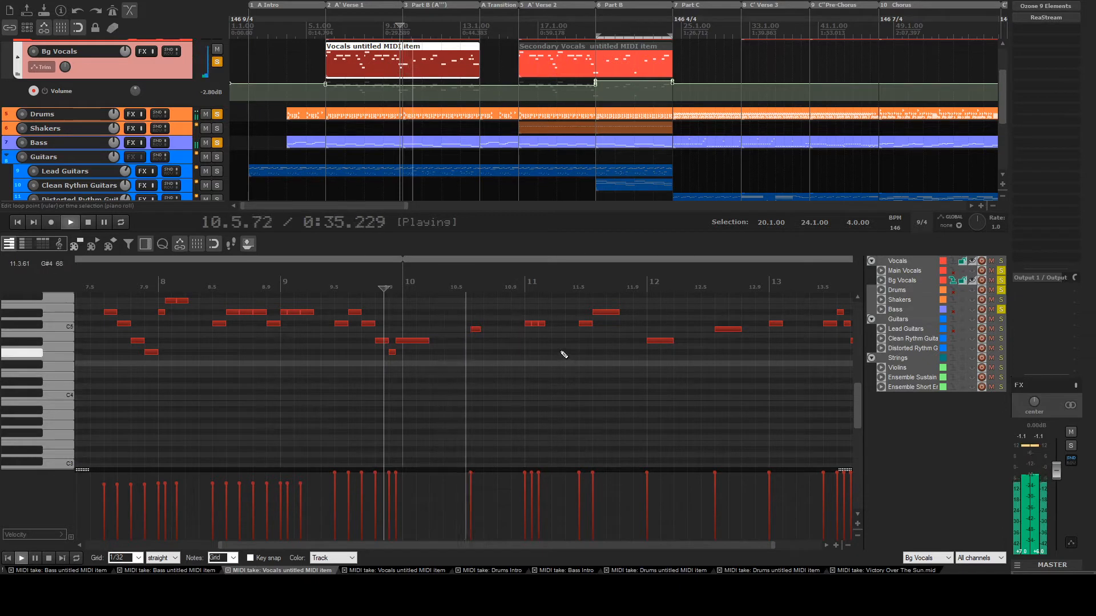
scroll(582, 388, down, 2)
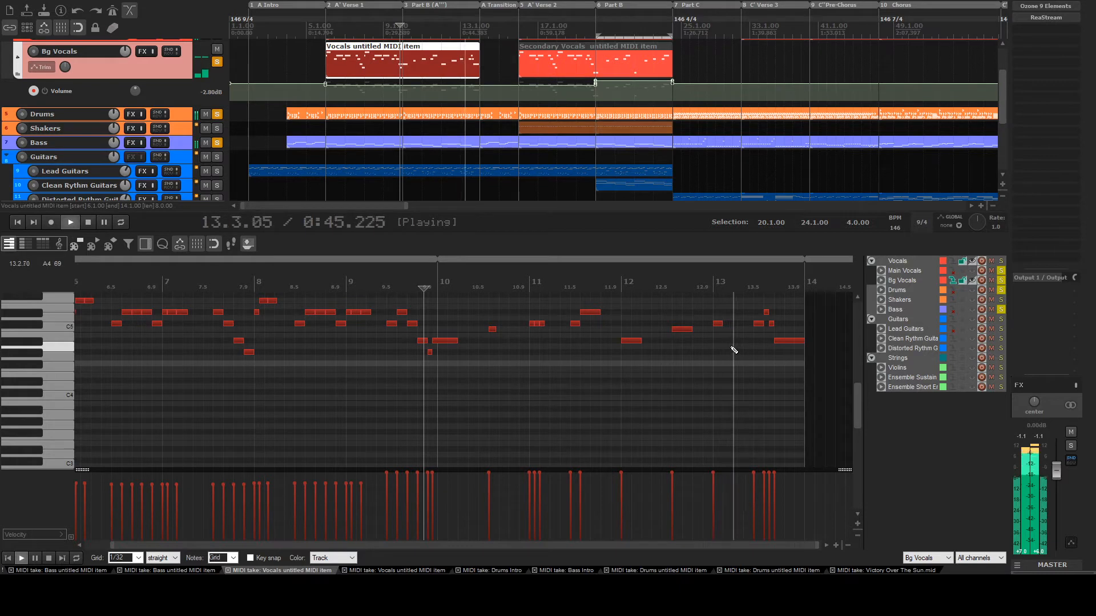
key(space)
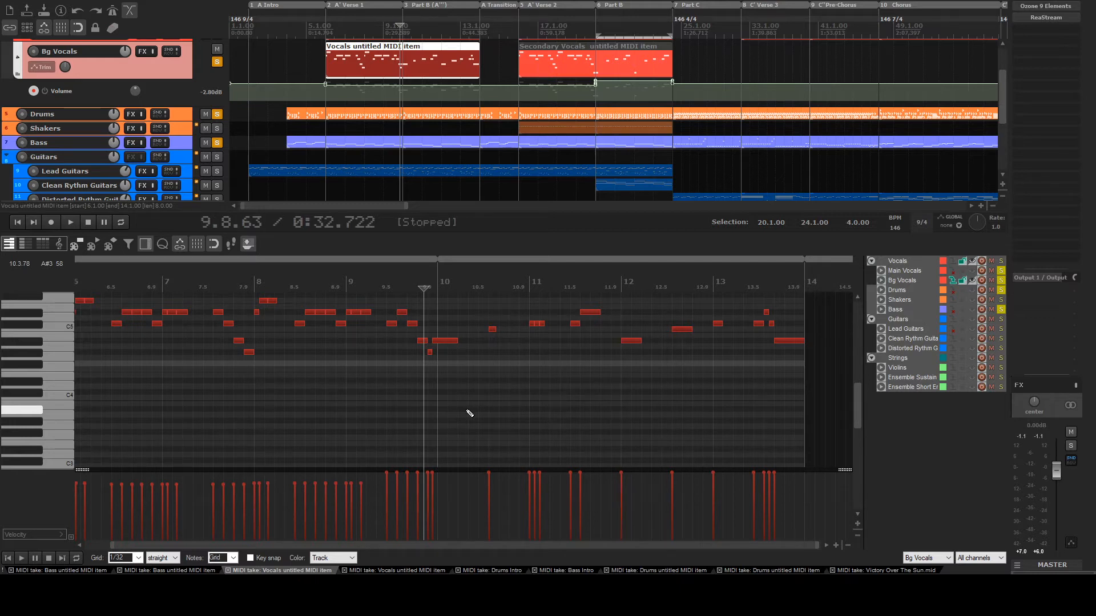
Solo the Lead Guitars and Violins tracks together with the vocals, drums and bass
scroll(519, 411, up, 4)
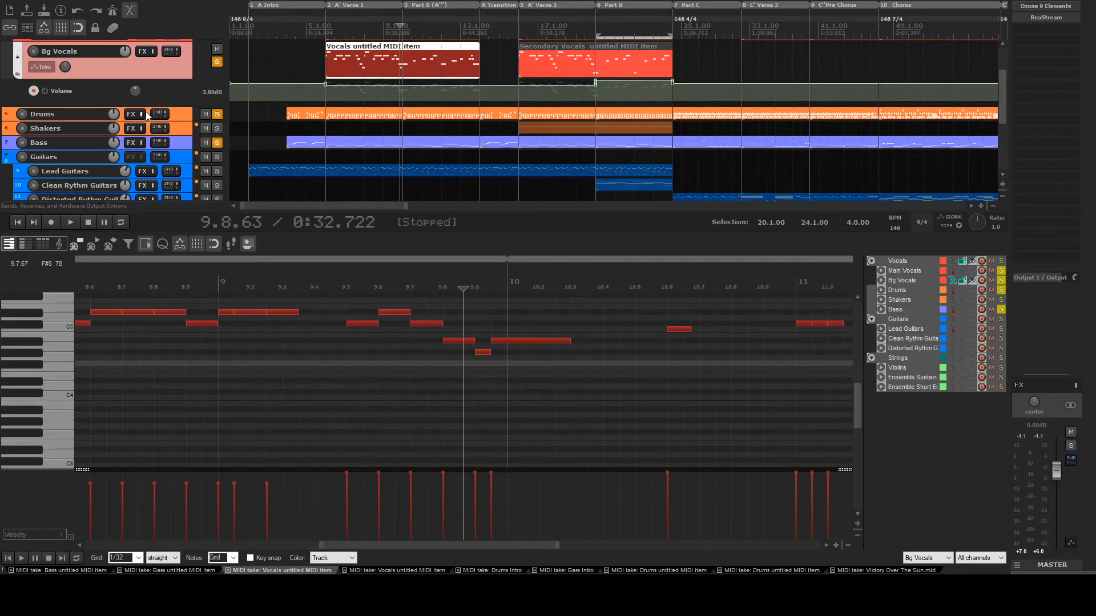
scroll(150, 87, down, 2)
scroll(423, 112, down, 3)
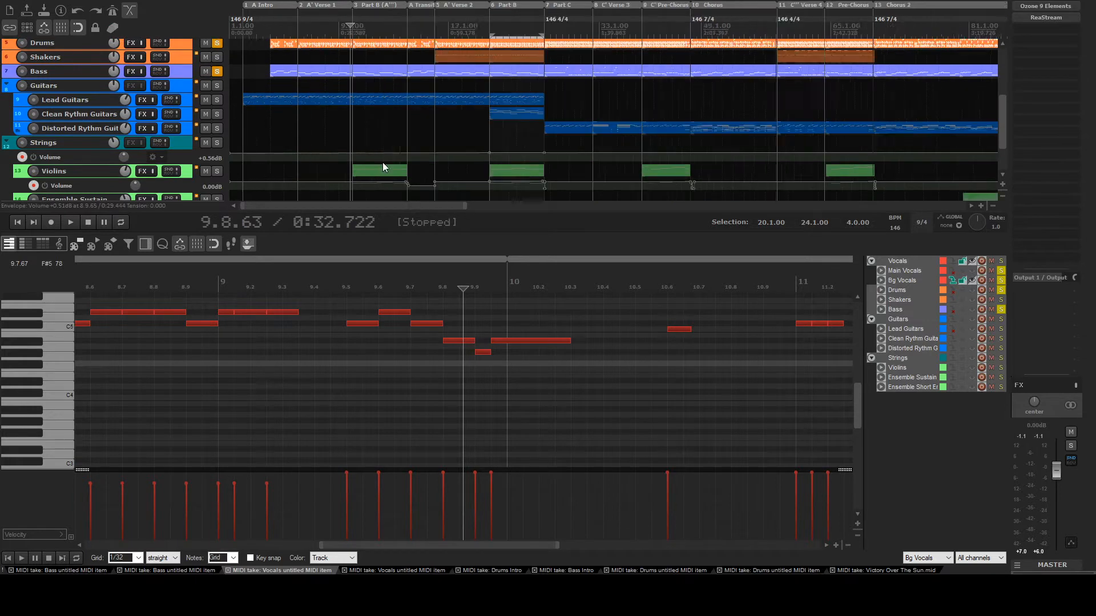
click(207, 100)
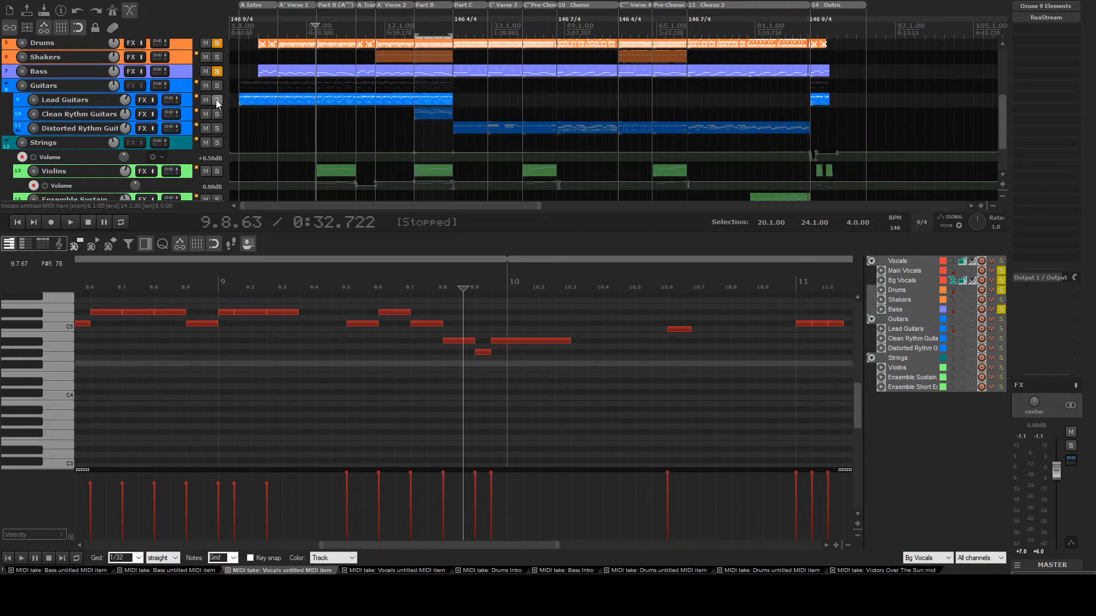
click(217, 171)
Play from around measure 9 and open the first Part B Violins item in the MIDI editor to follow its notes
click(307, 114)
key(space)
scroll(344, 154, up, 4)
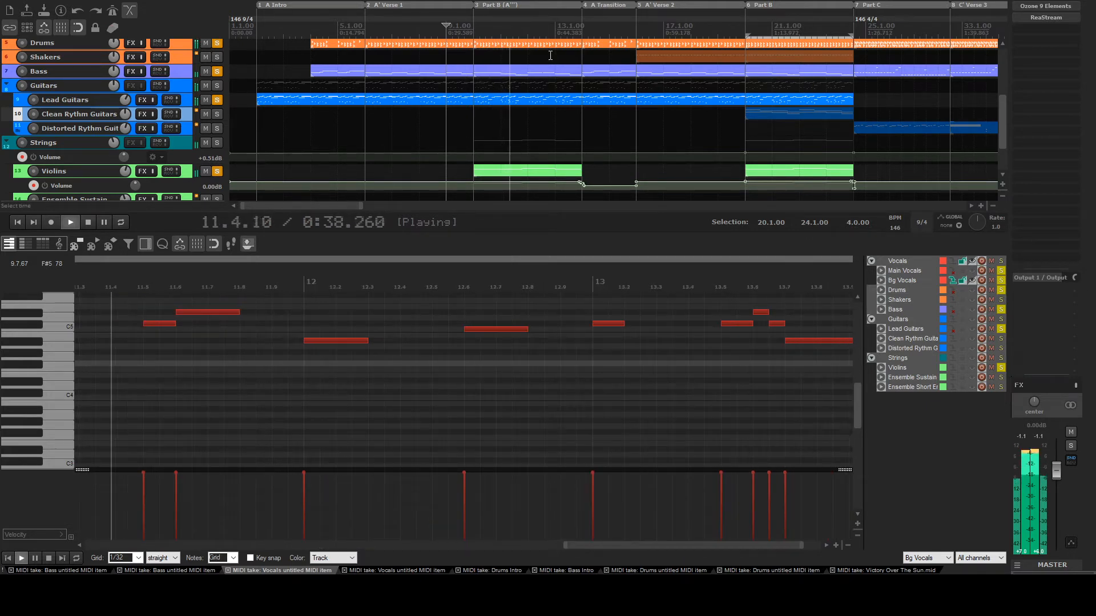
click(519, 171)
double_click(518, 170)
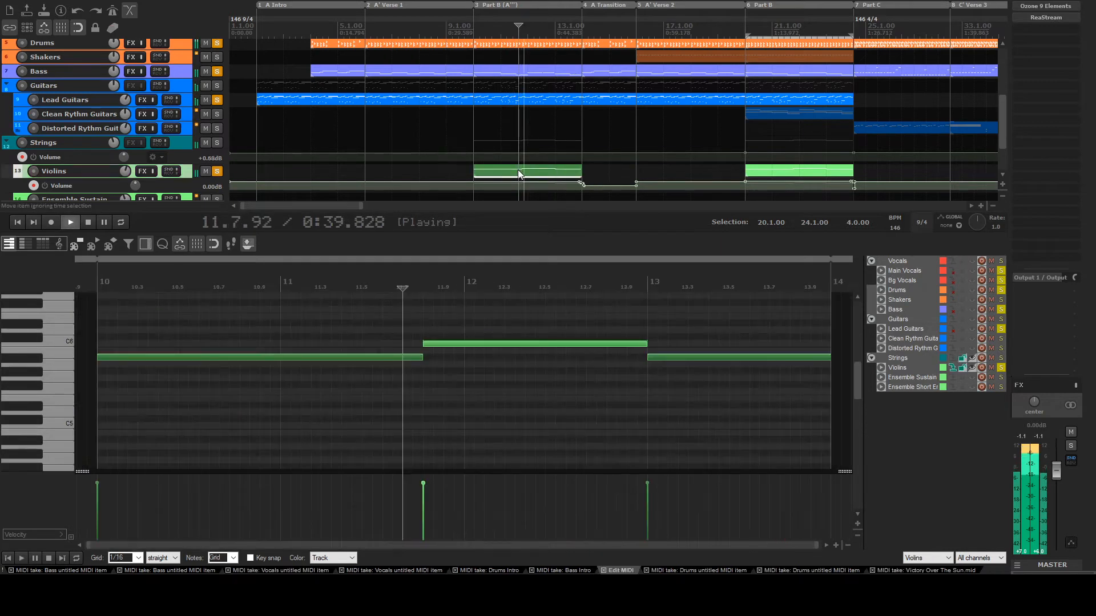
scroll(388, 368, down, 3)
scroll(376, 388, up, 3)
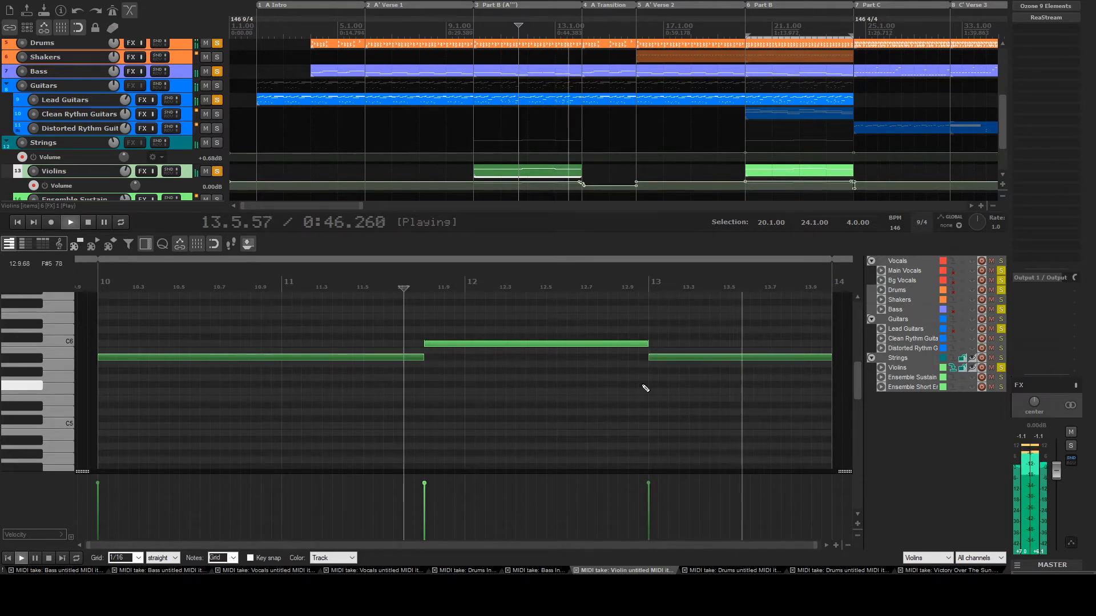
key(space)
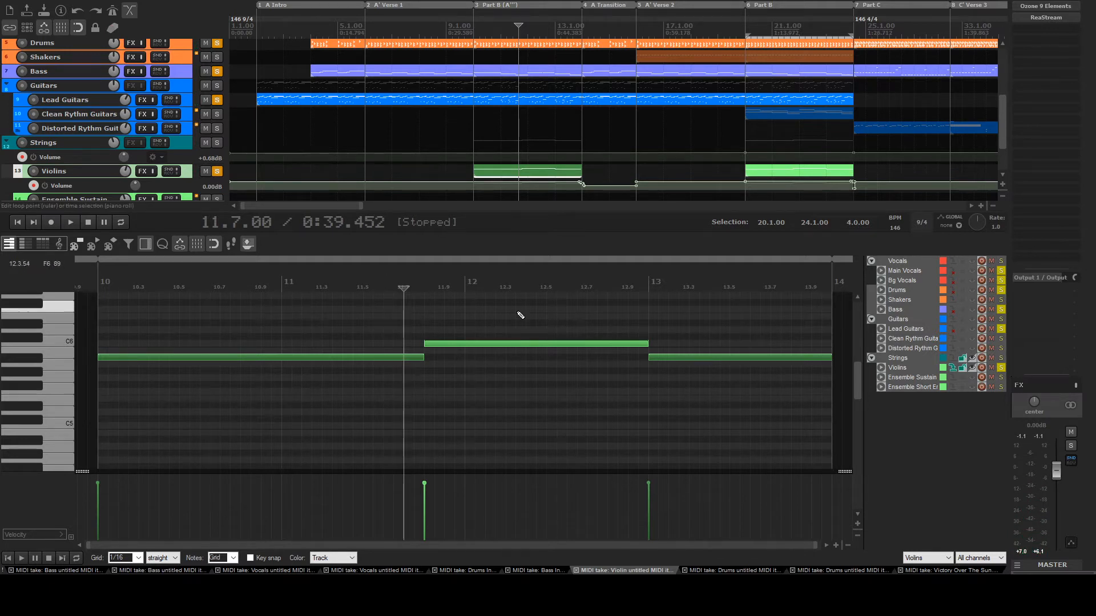
Examine the first Part B violin notes and play them from measure 10
scroll(370, 352, down, 2)
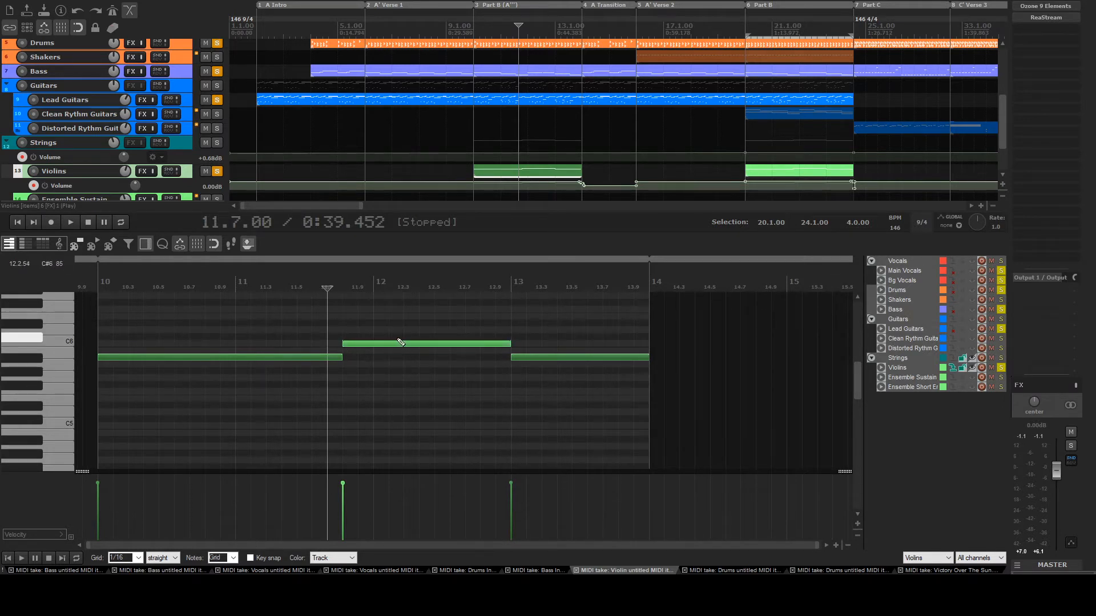
scroll(376, 375, down, 2)
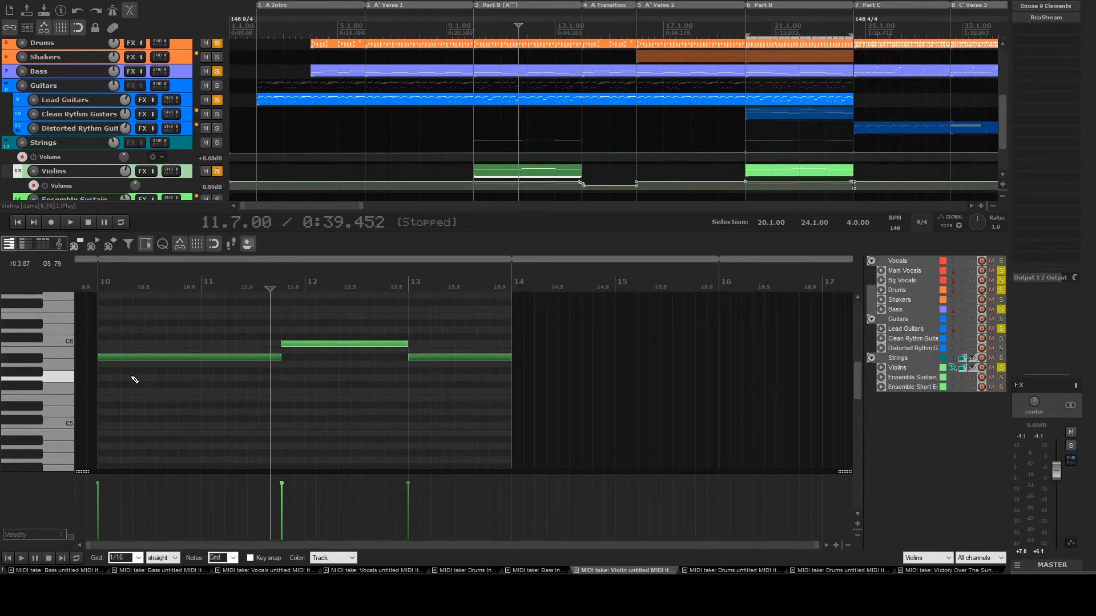
click(103, 380)
key(space)
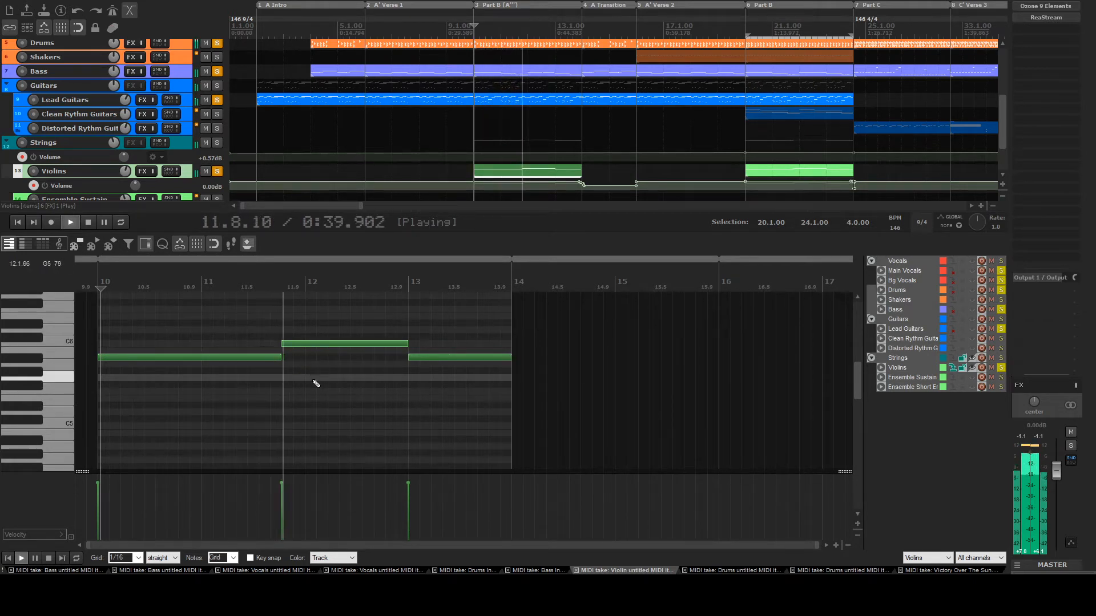
key(space)
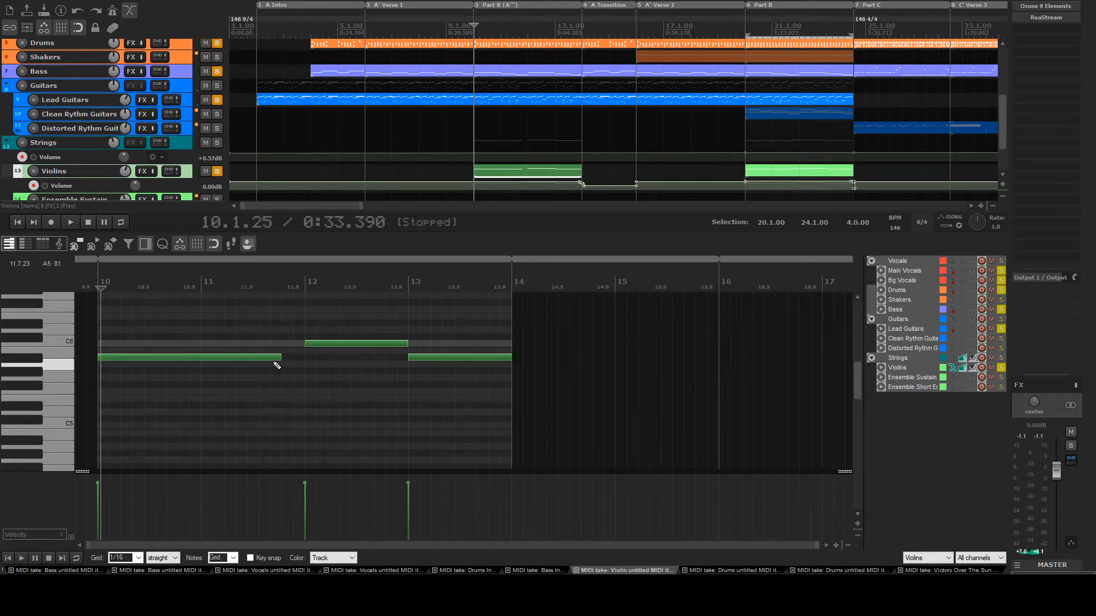
Try extending the first violin note to measure 12, listen from measure 11, and restore the earlier note change
drag(279, 357, 297, 361)
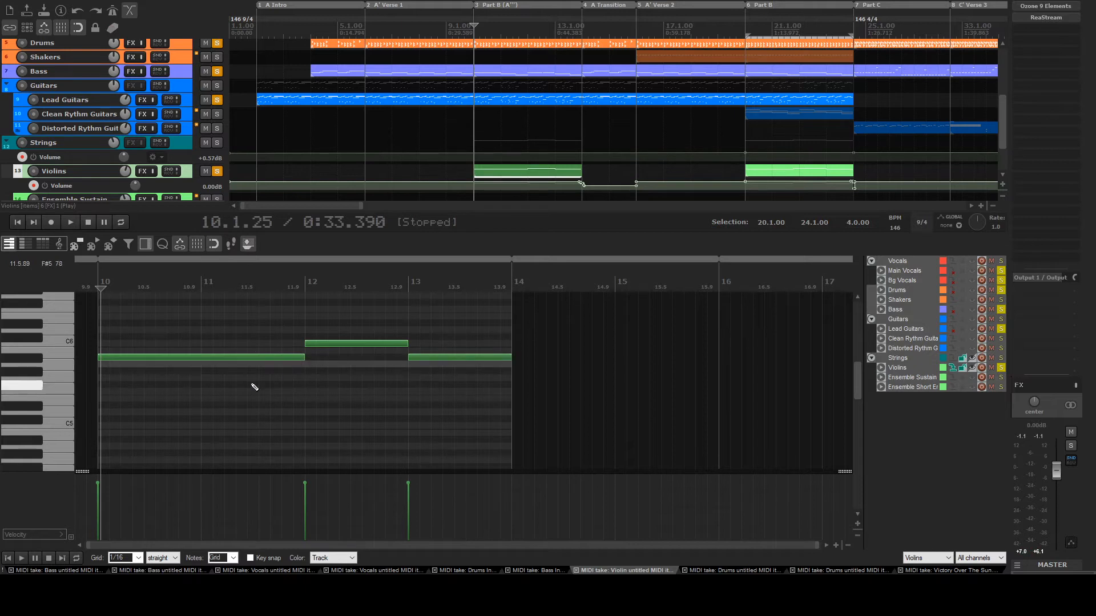
click(219, 393)
key(space)
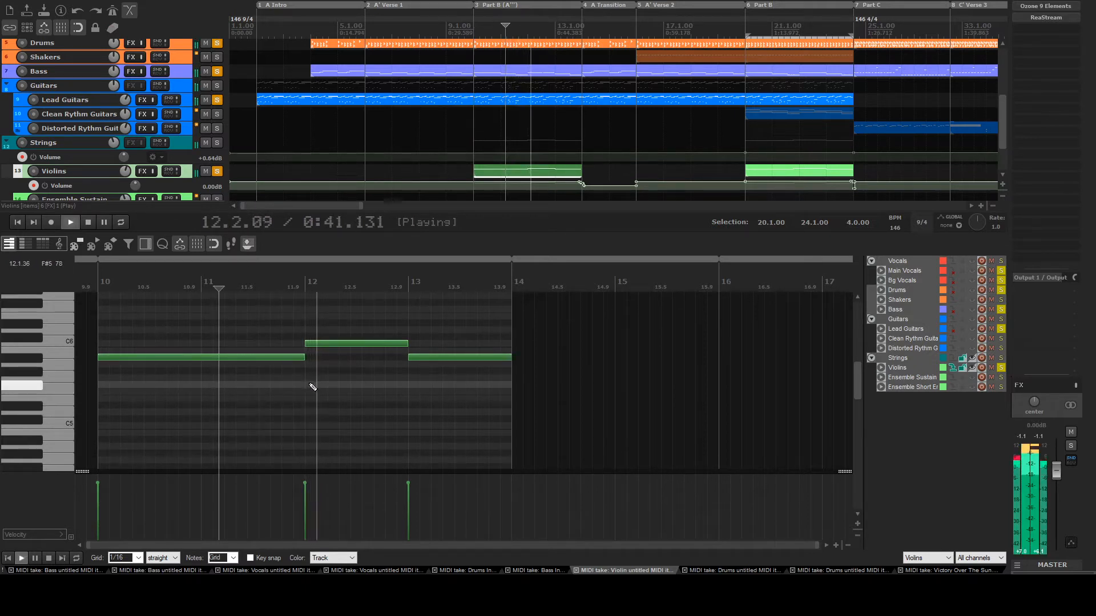
key(space)
drag(281, 354, 283, 341)
Play the original violin line from measure 11 through measure 13
key(space)
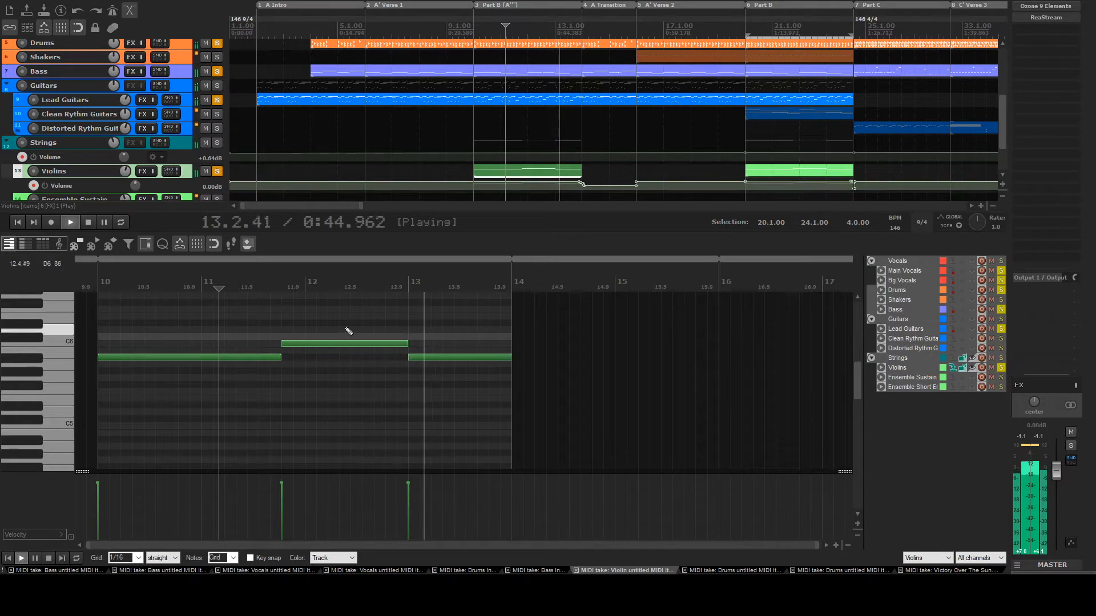
scroll(542, 117, down, 2)
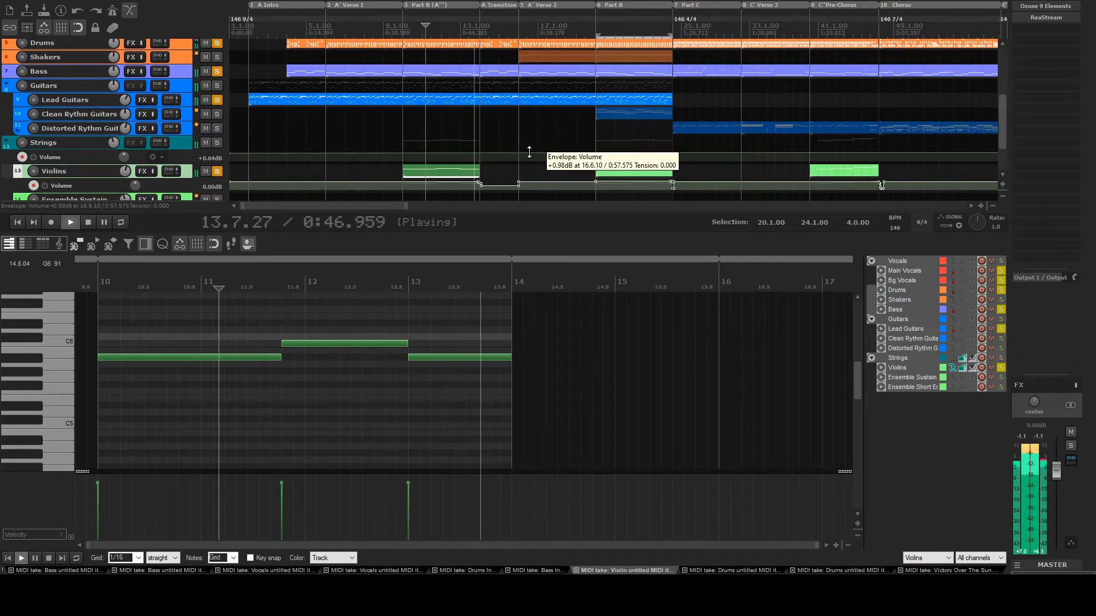
key(space)
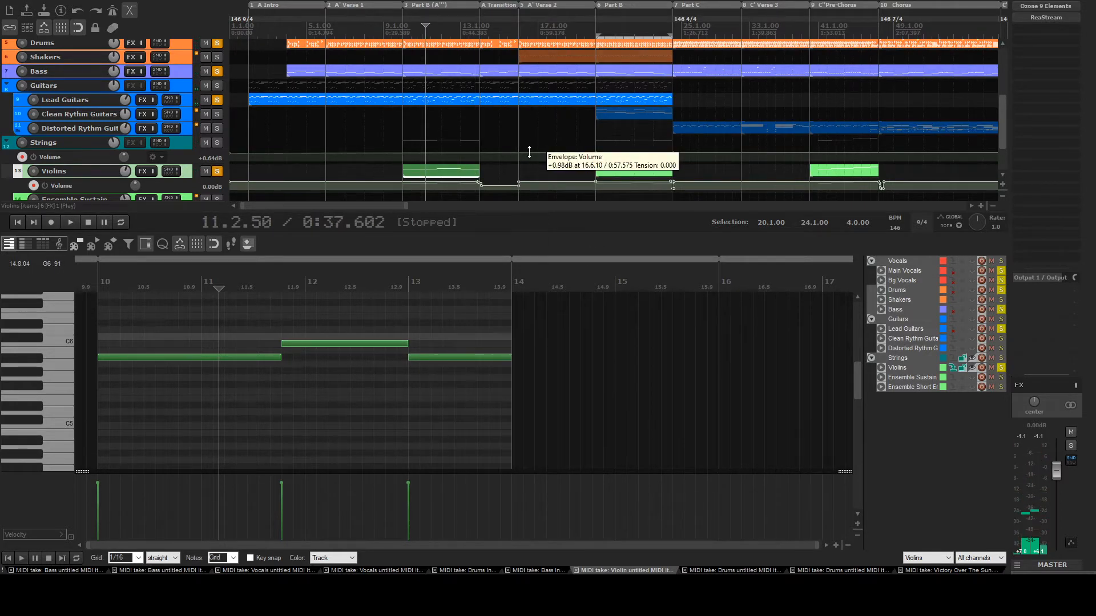
Play the Transition section from measure 14 until the start of Verse 2
click(485, 119)
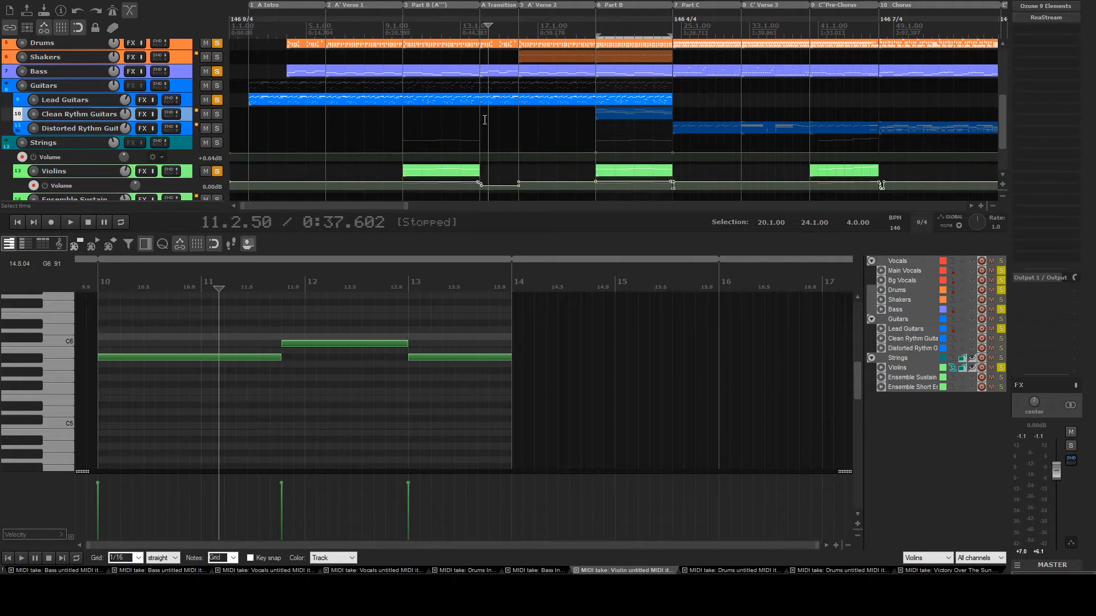
key(space)
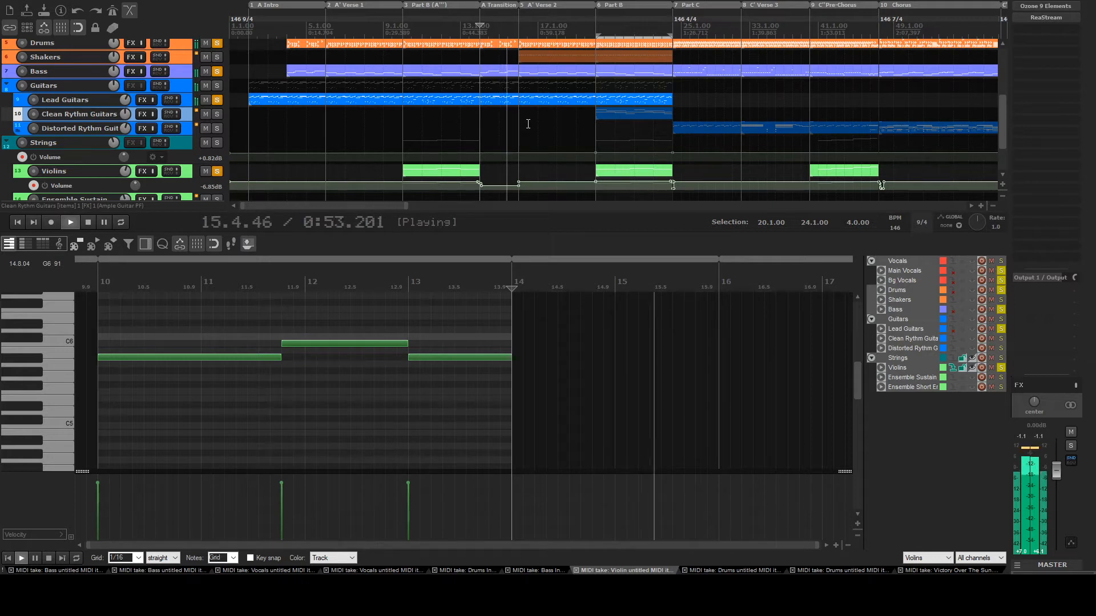
scroll(563, 113, down, 2)
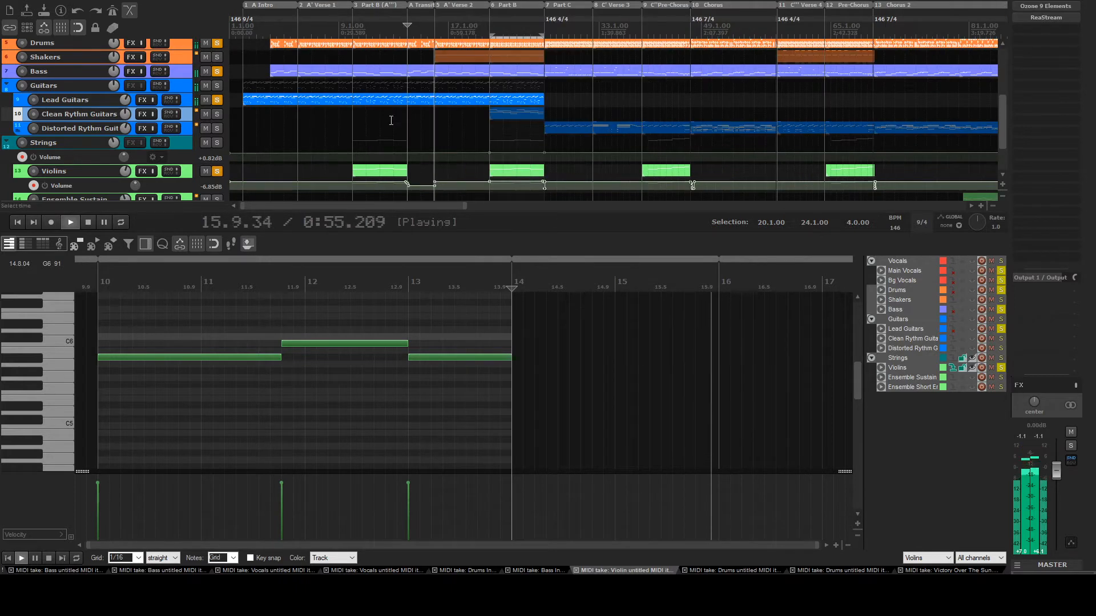
key(space)
Open the Lead Guitars item in the MIDI editor and play its Verse 2 riff from measure 16
double_click(441, 100)
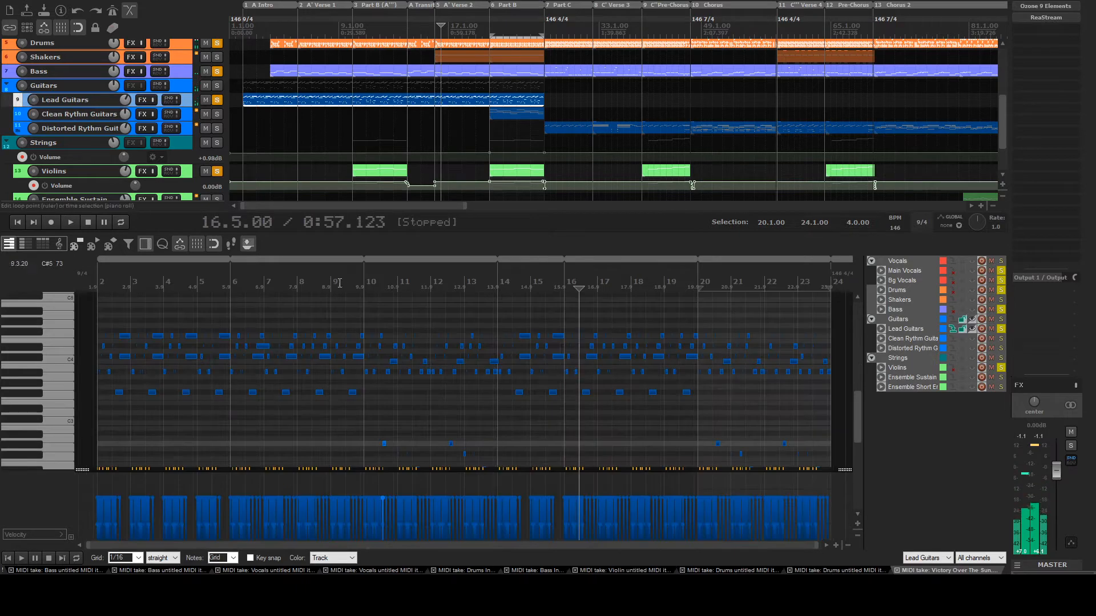
scroll(500, 434, up, 4)
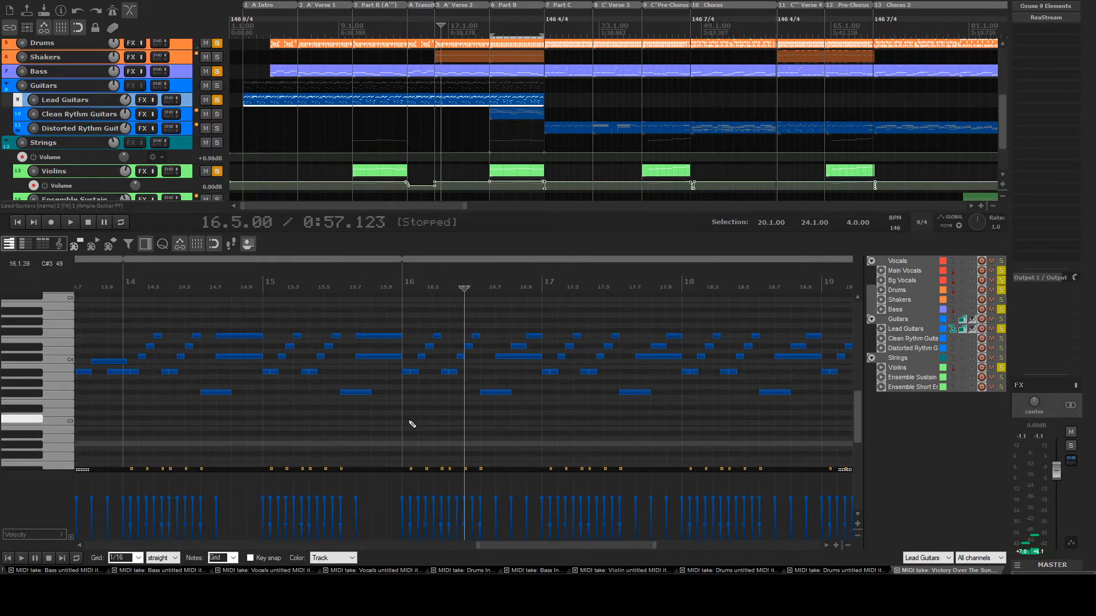
click(405, 422)
key(space)
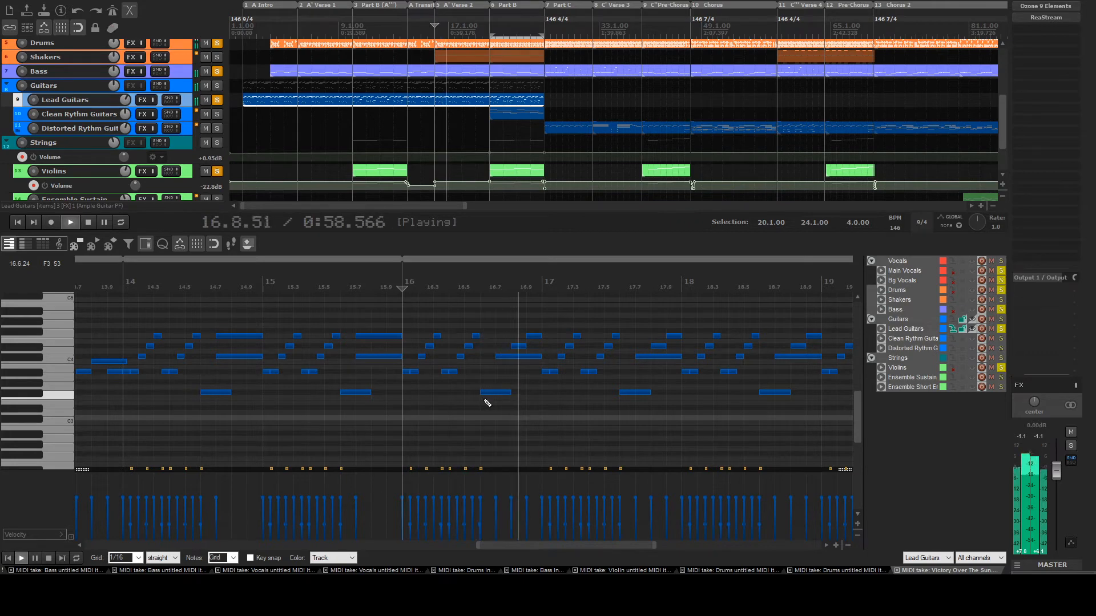
scroll(627, 411, up, 1)
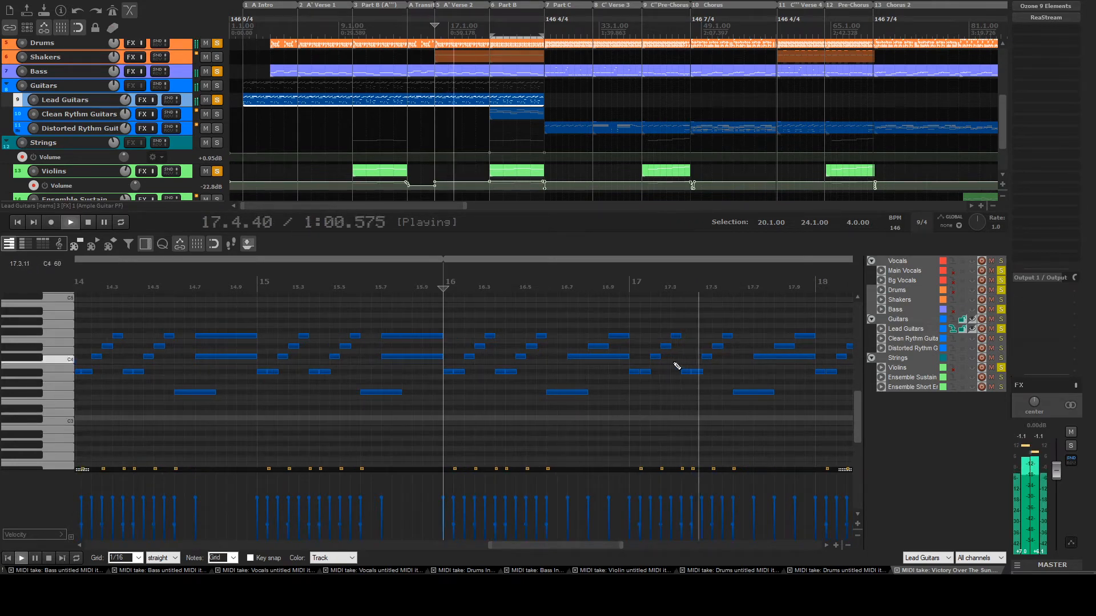
scroll(677, 366, down, 2)
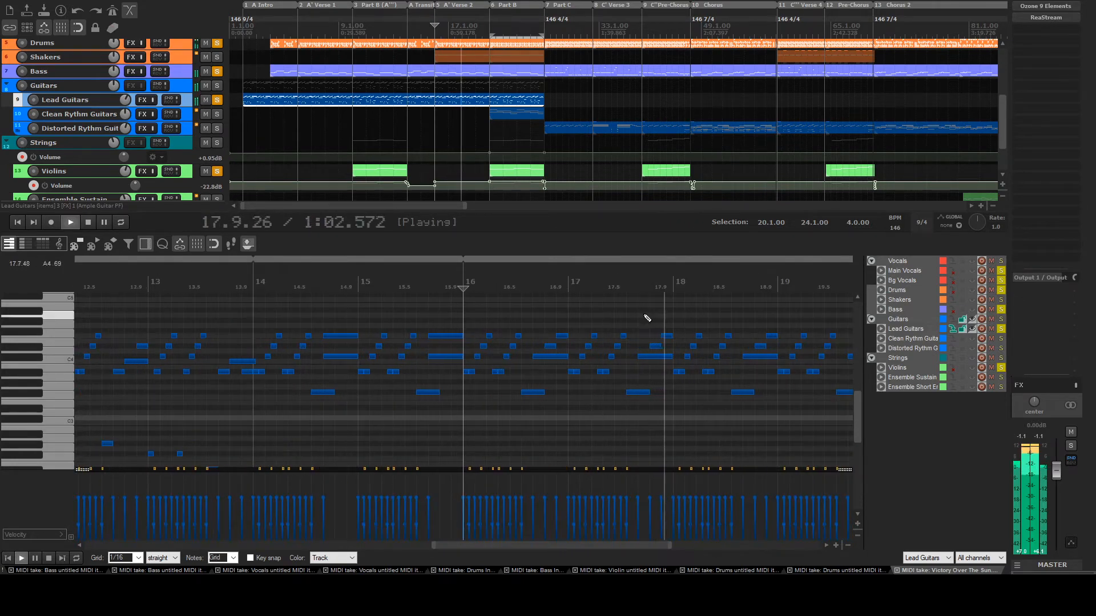
key(space)
Open the Verse 2 Bass item in the MIDI editor, display it as a piano roll, and listen to it
click(460, 73)
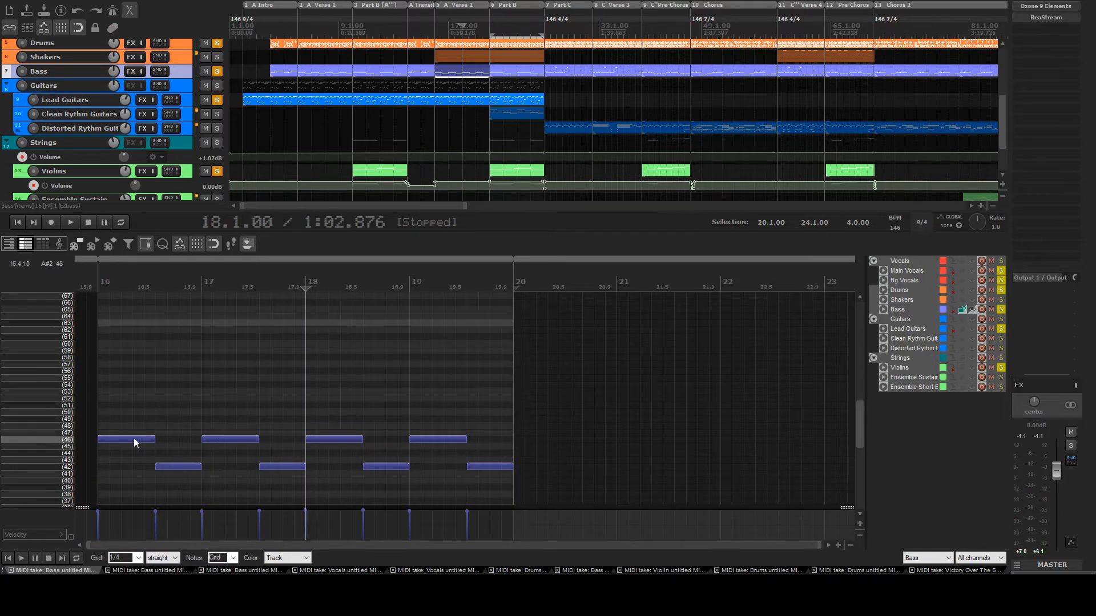
click(7, 249)
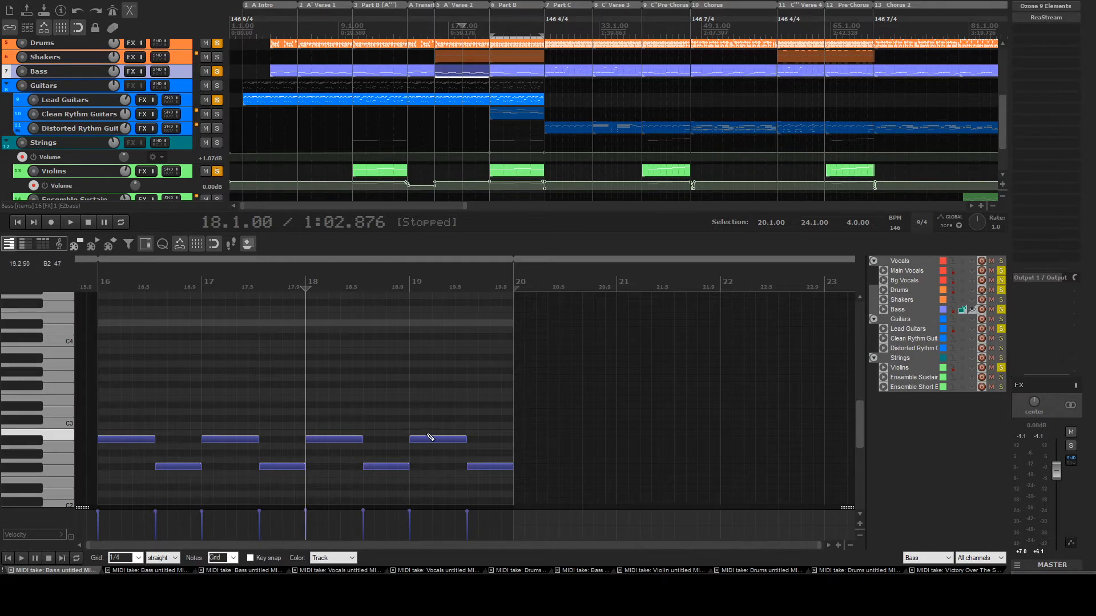
key(space)
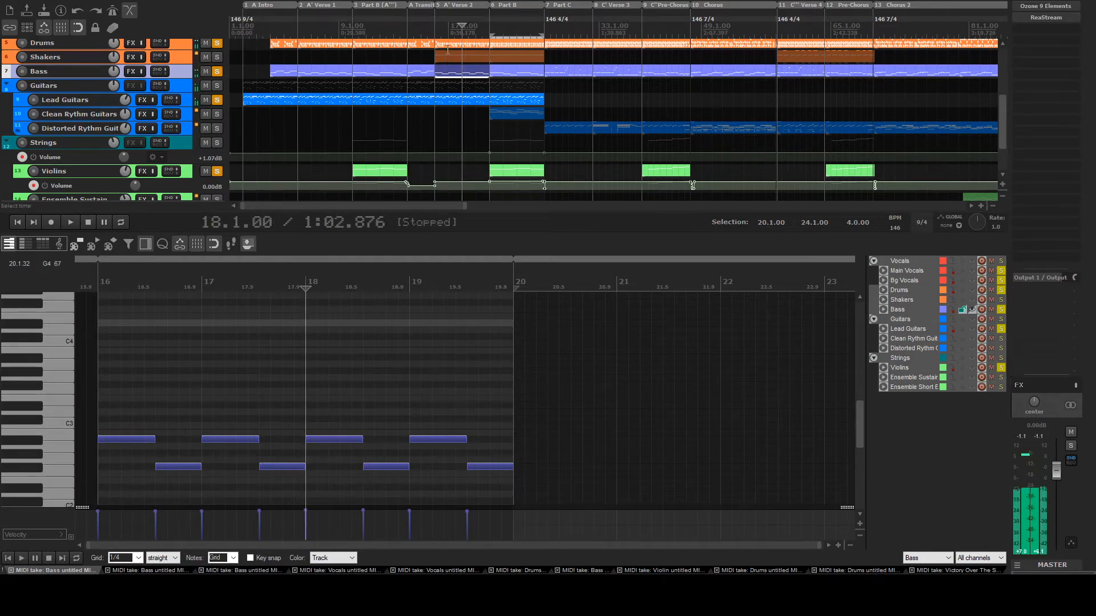
Open the Verse 2 Drums item in the MIDI editor and listen to its groove from the middle of measure 16
click(443, 44)
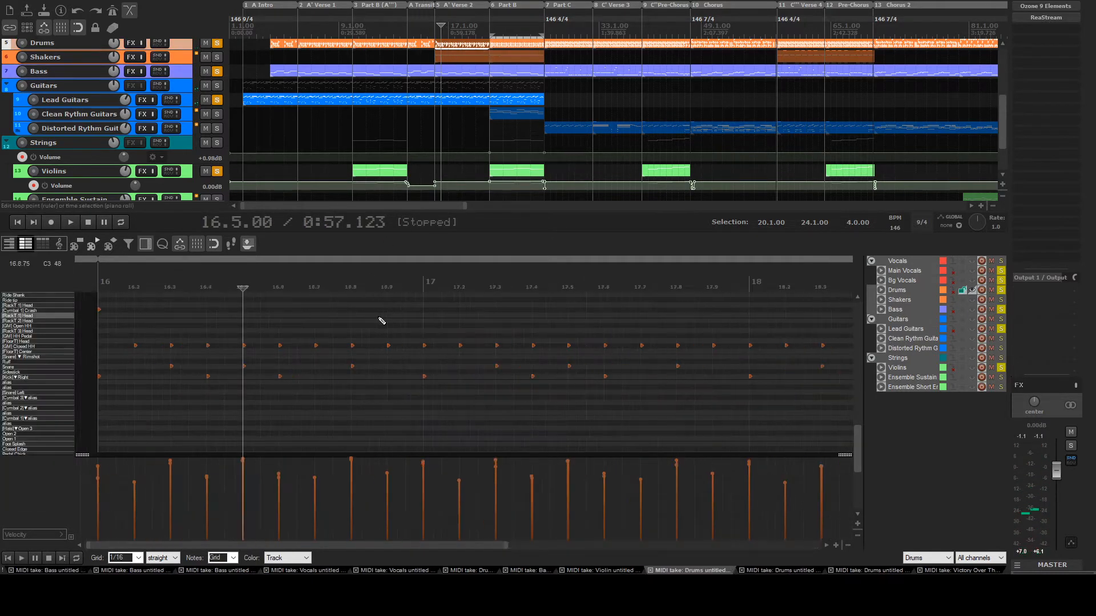
key(space)
scroll(409, 392, down, 3)
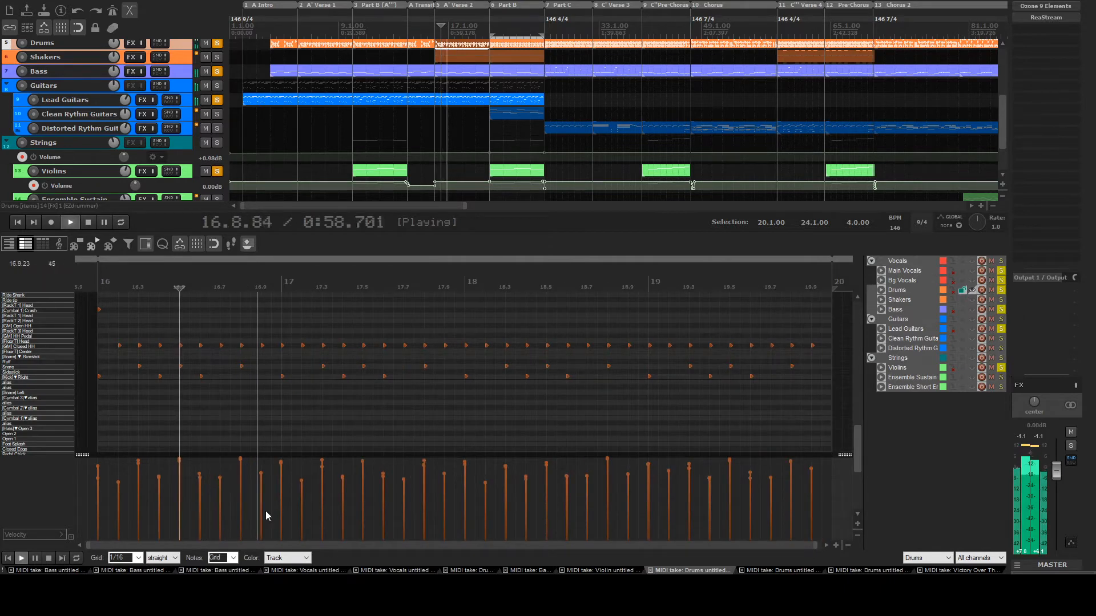
scroll(392, 475, down, 2)
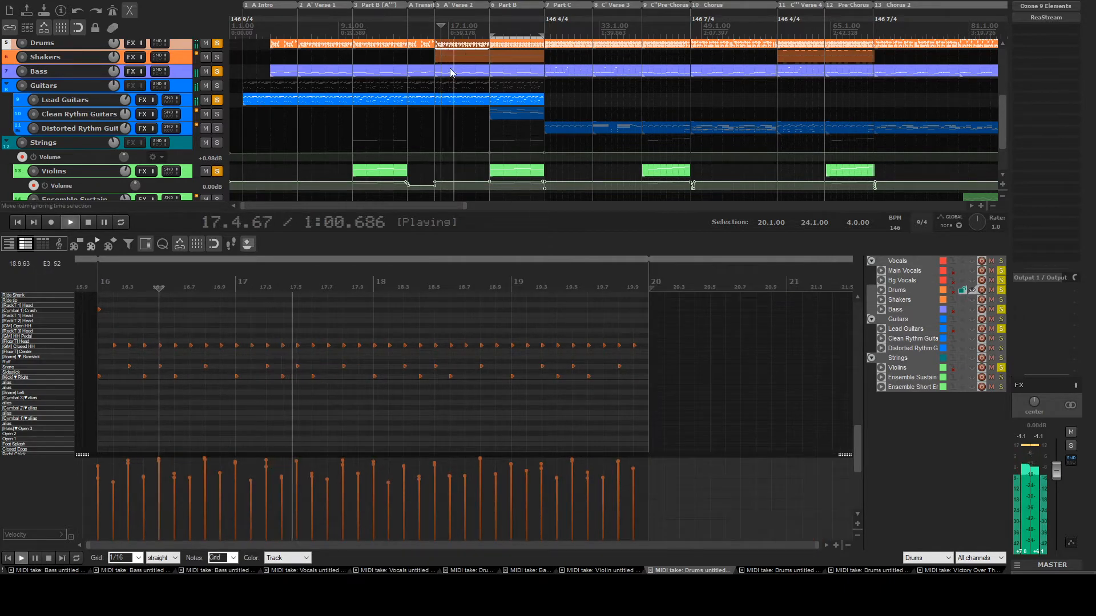
key(space)
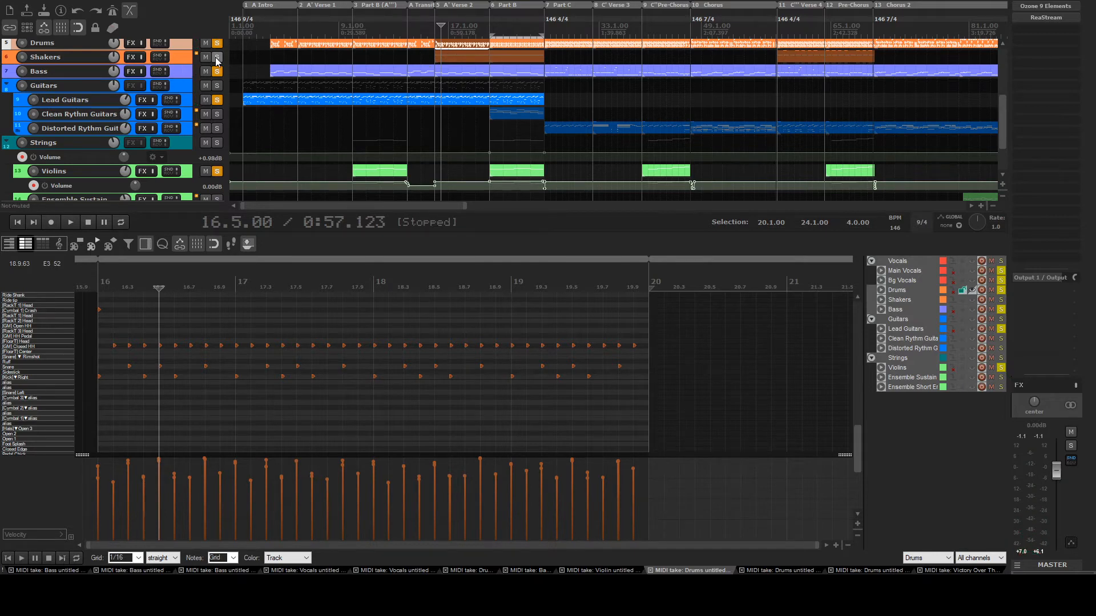
Solo the Shakers track too and display the Shaker Pad notes of its Verse 2 item in the MIDI editor
click(217, 58)
double_click(437, 55)
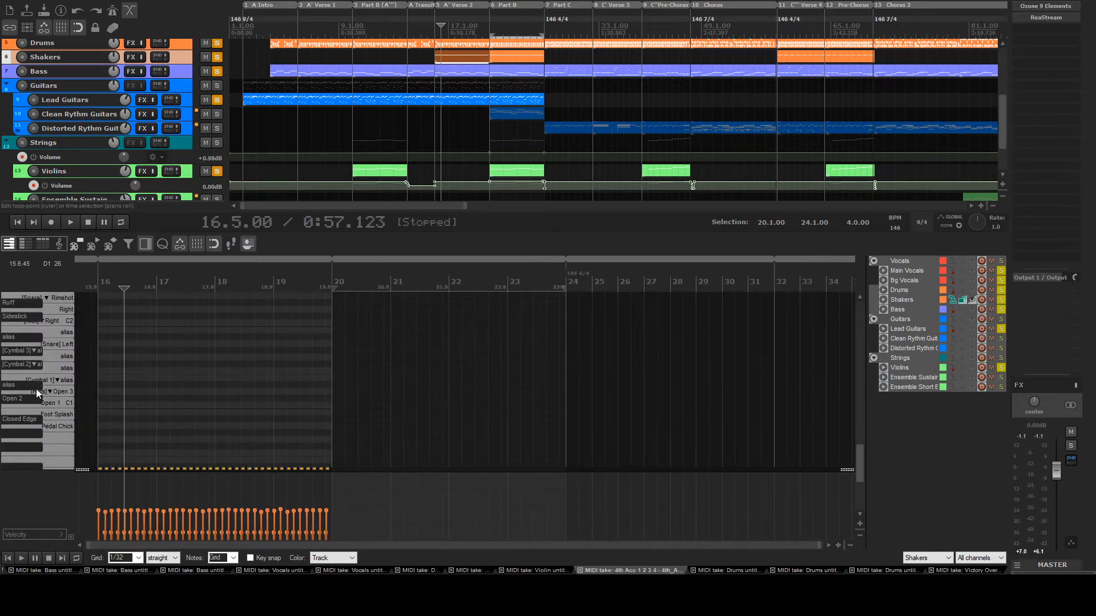
scroll(37, 391, down, 6)
scroll(110, 403, down, 4)
scroll(50, 416, down, 2)
scroll(134, 445, up, 8)
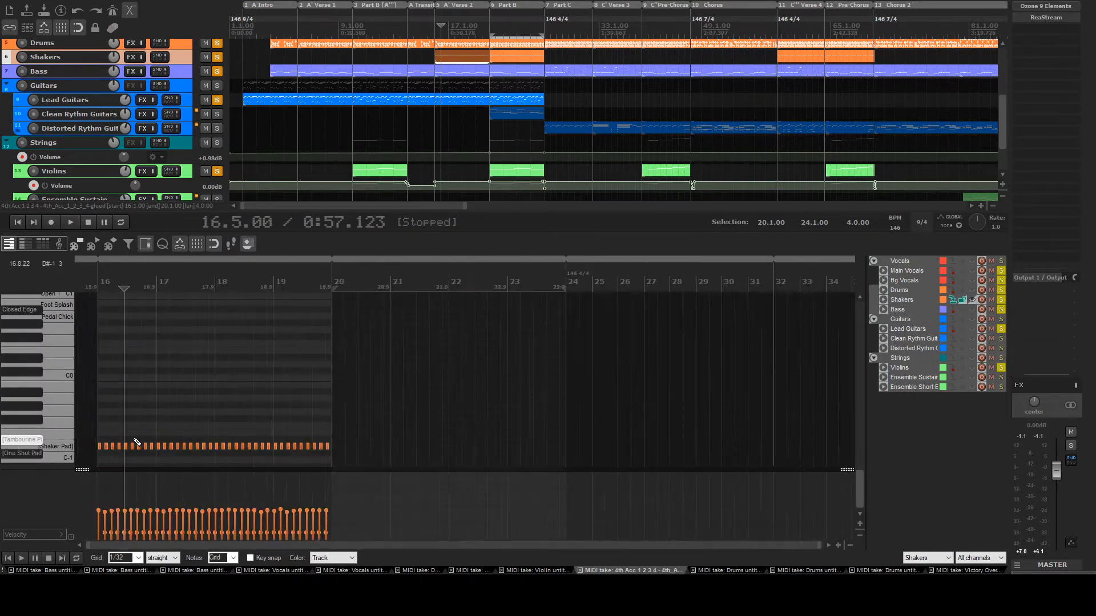
Play Verse 2 with the shakers included from measure 16
click(435, 69)
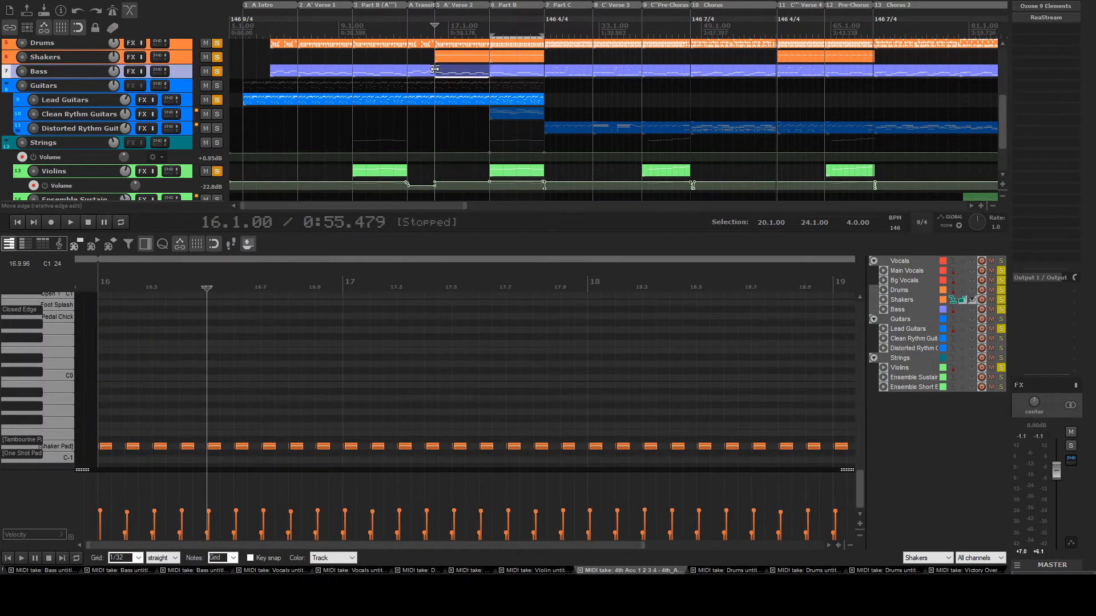
key(space)
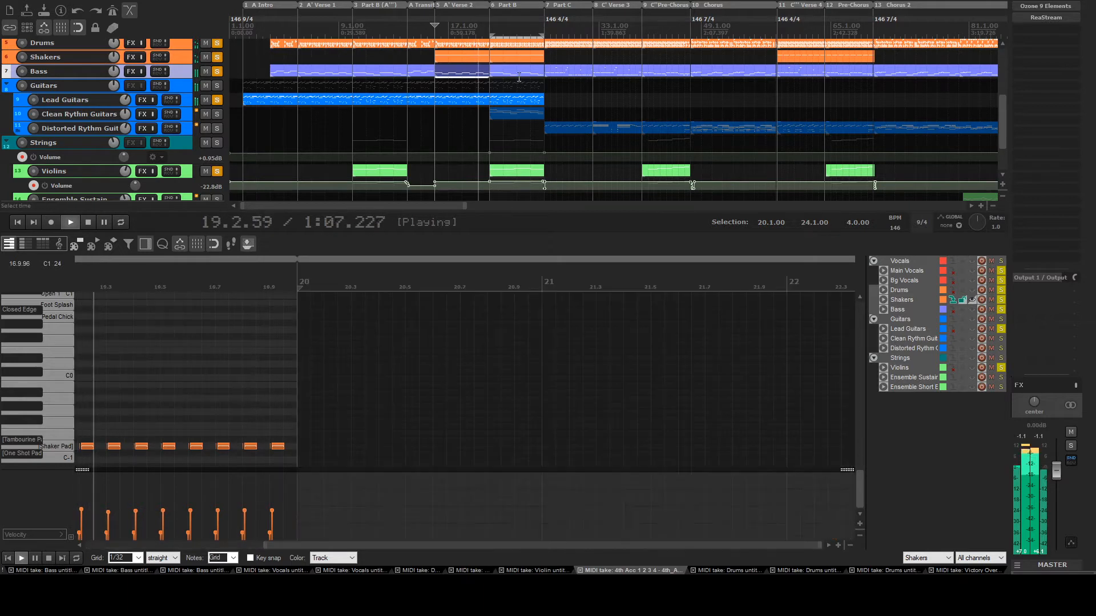
key(space)
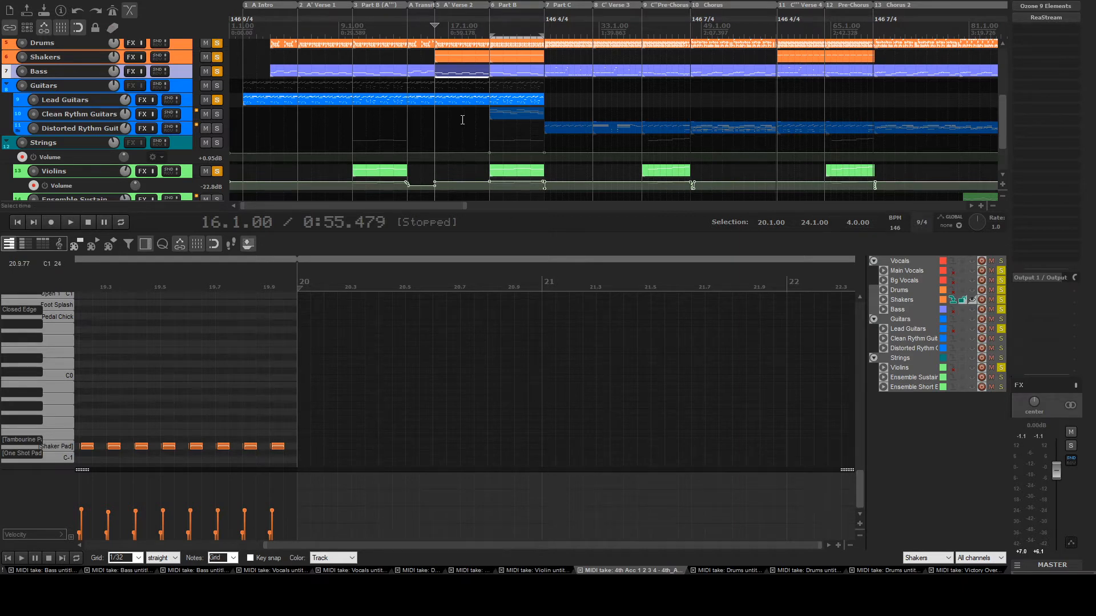
Play Part B from the start of measure 20 and listen to the soloed tracks together
click(491, 122)
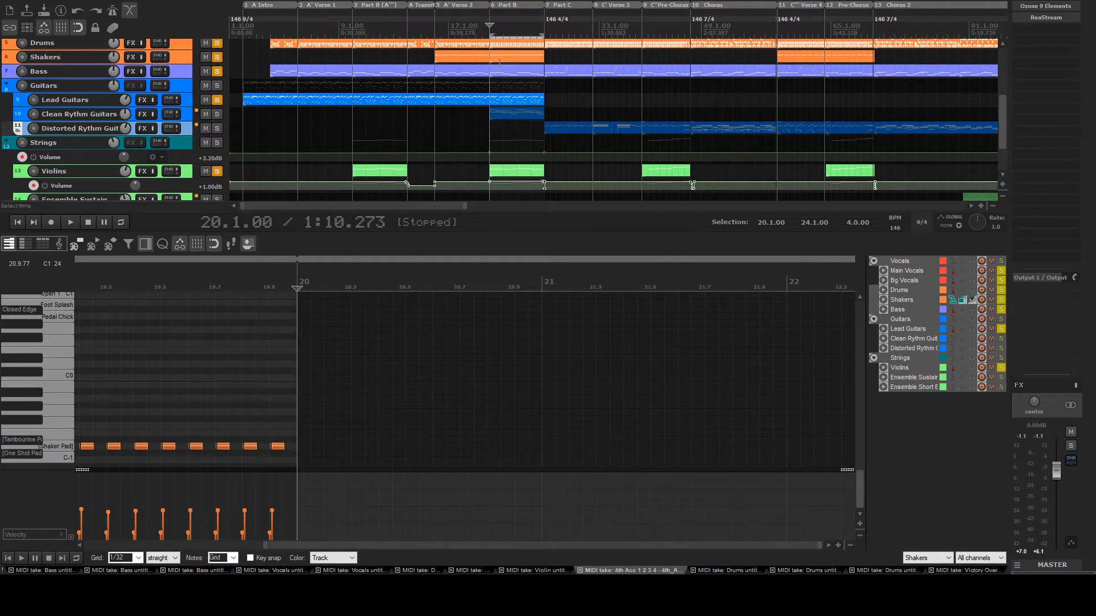
key(space)
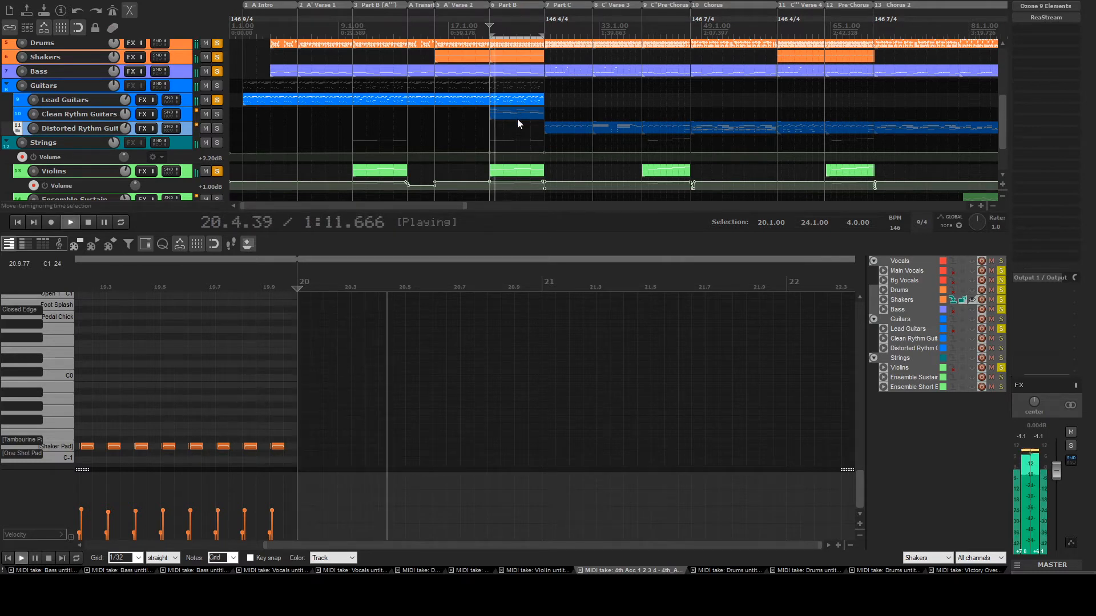
key(space)
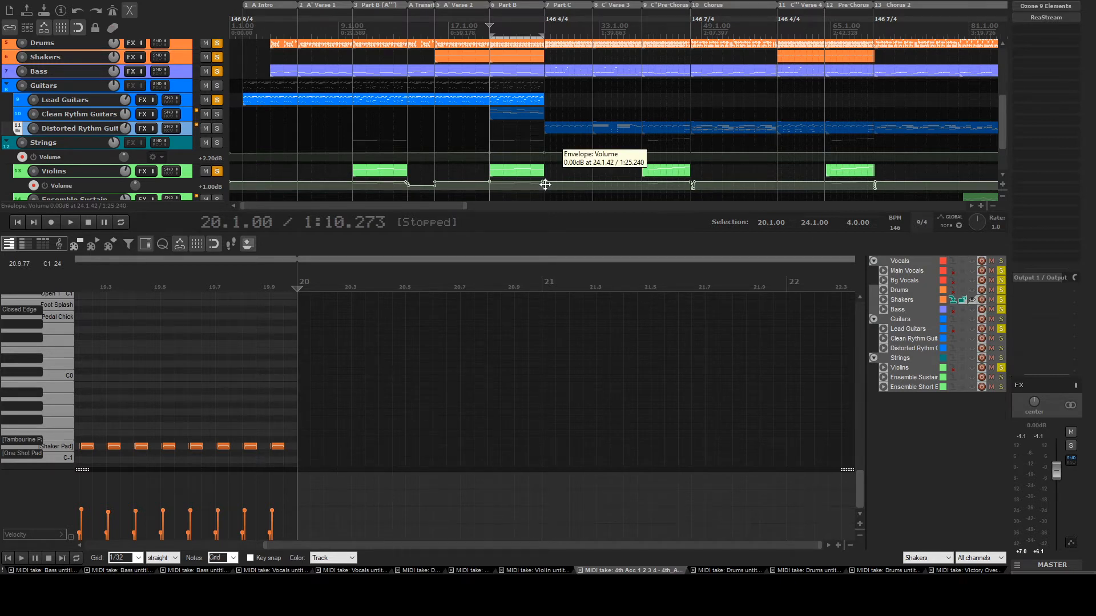
Display the Lead Guitars item's notes in the MIDI editor and listen to them from measure 20
double_click(494, 101)
key(space)
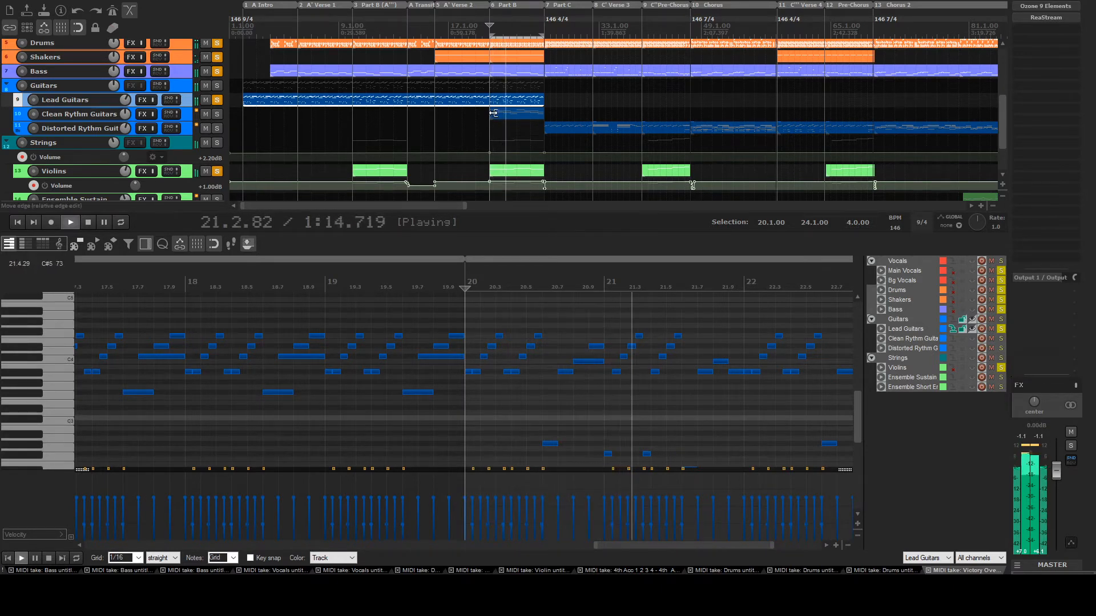
key(space)
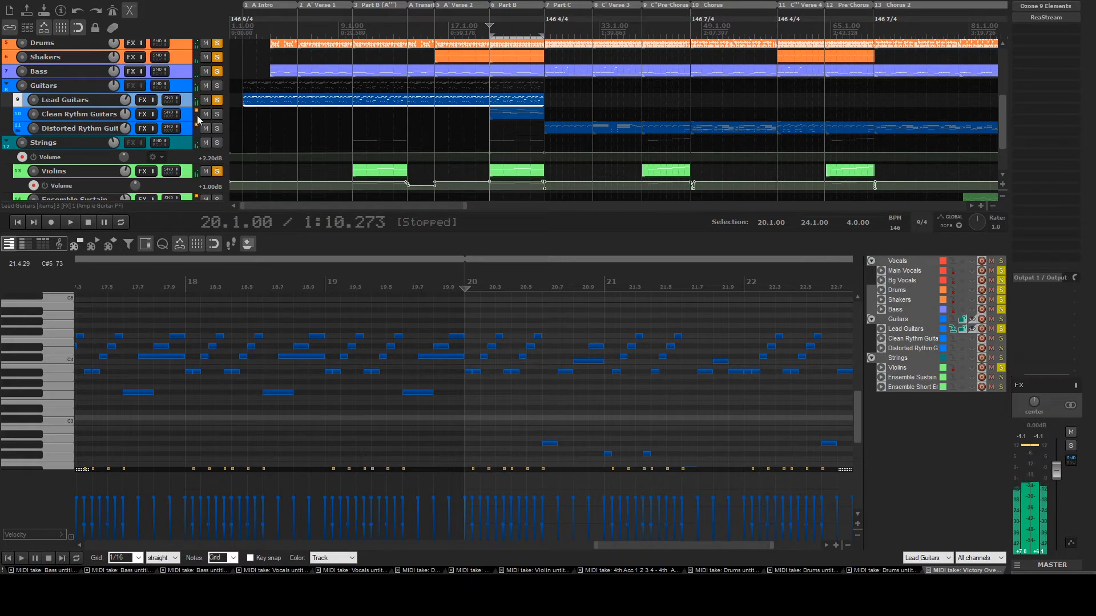
Add Clean Rythm Guitars to the soloed tracks and remove the solo from Violins, Bass and Shakers
click(218, 116)
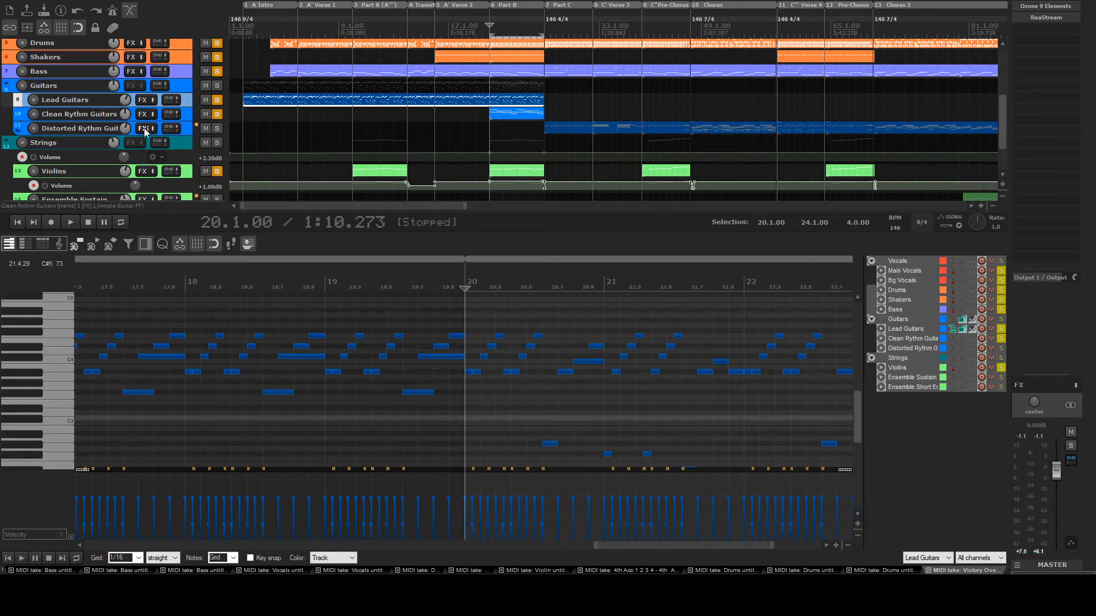
click(218, 171)
click(217, 72)
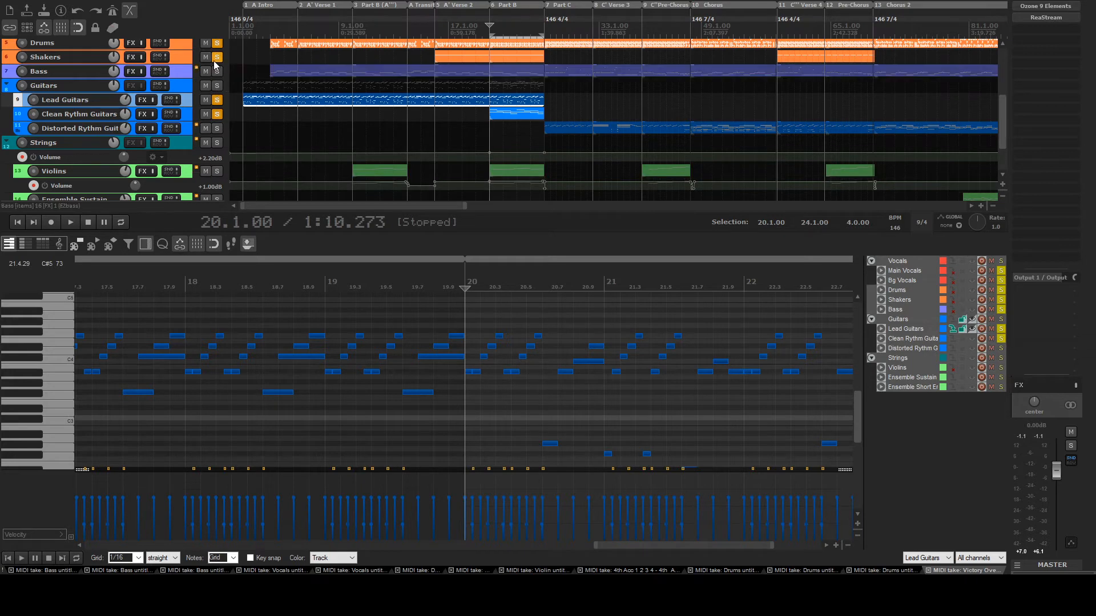
click(216, 58)
Listen to Part B while displaying all four measures of its Clean Rythm Guitars item in the MIDI editor
key(space)
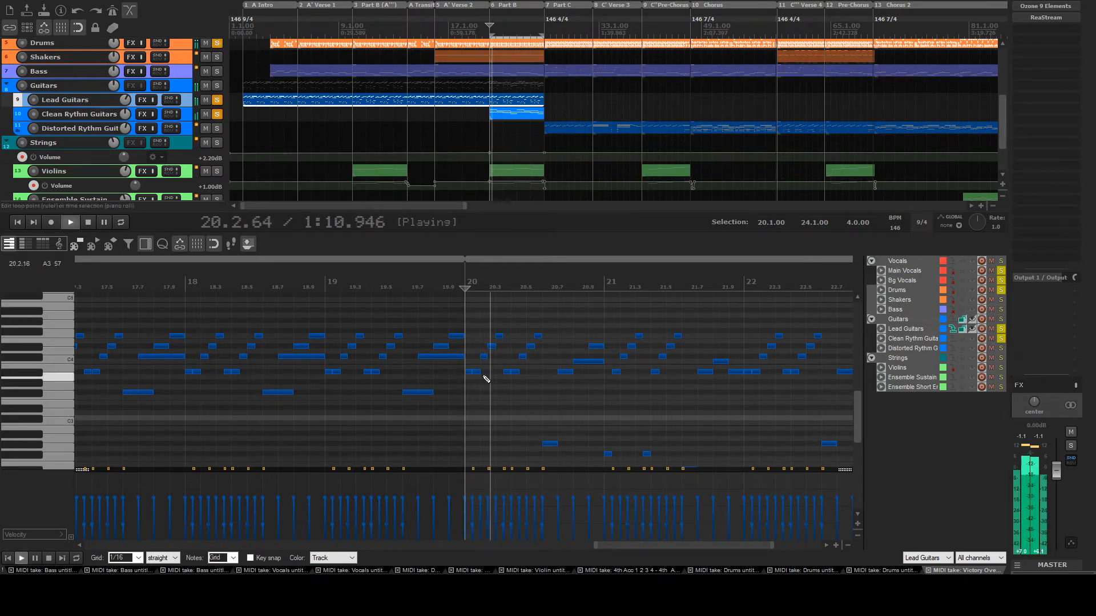
double_click(513, 113)
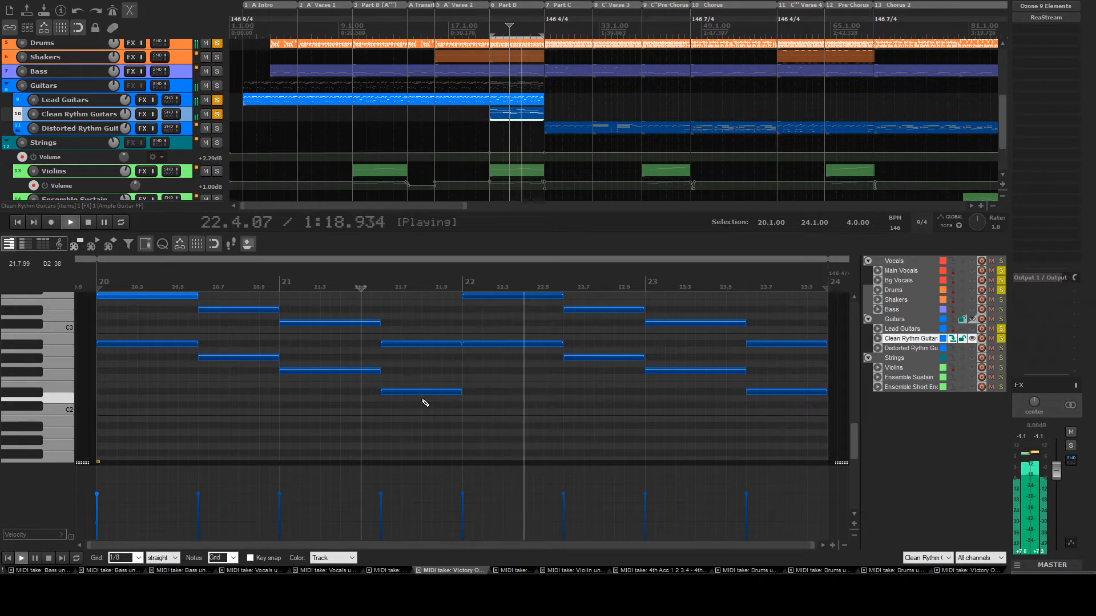
scroll(505, 409, down, 1)
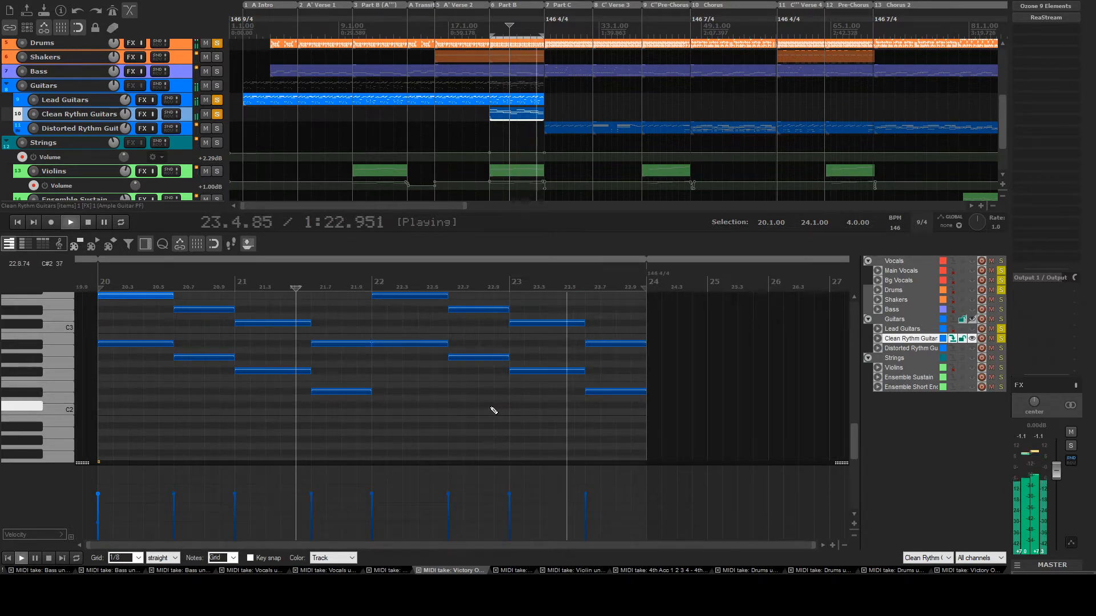
key(space)
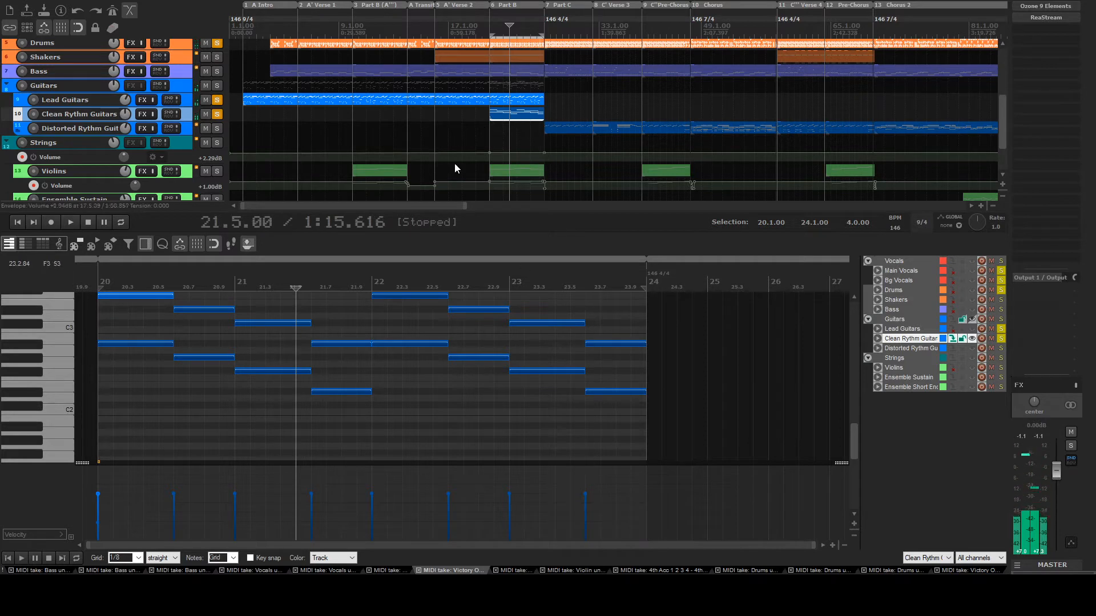
Solo the Violins track again and listen to it with the guitars from the middle of measure 21
click(217, 171)
scroll(187, 178, down, 3)
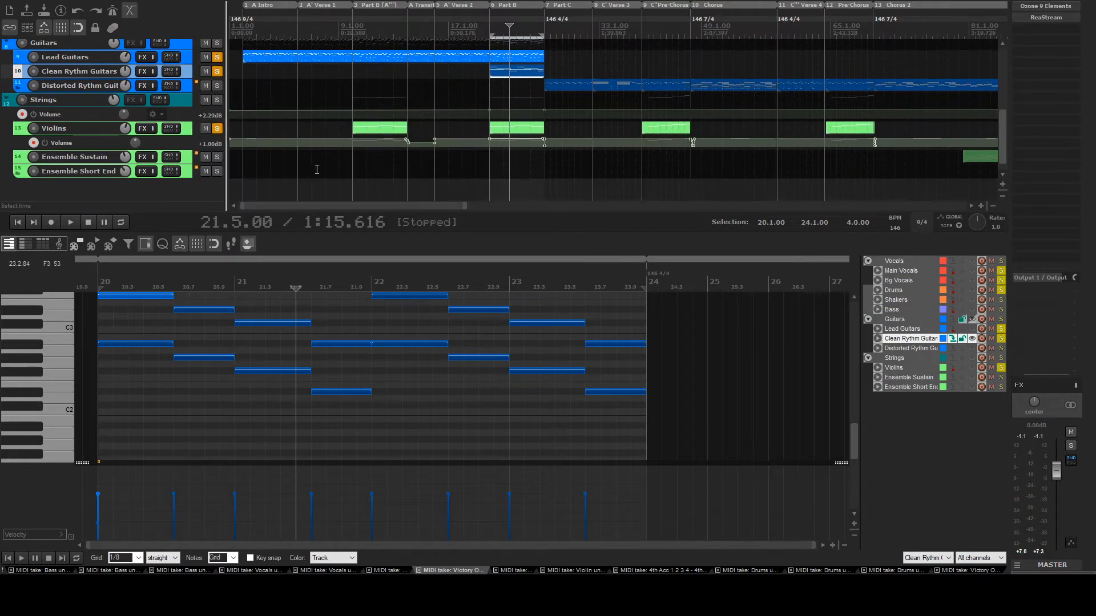
key(space)
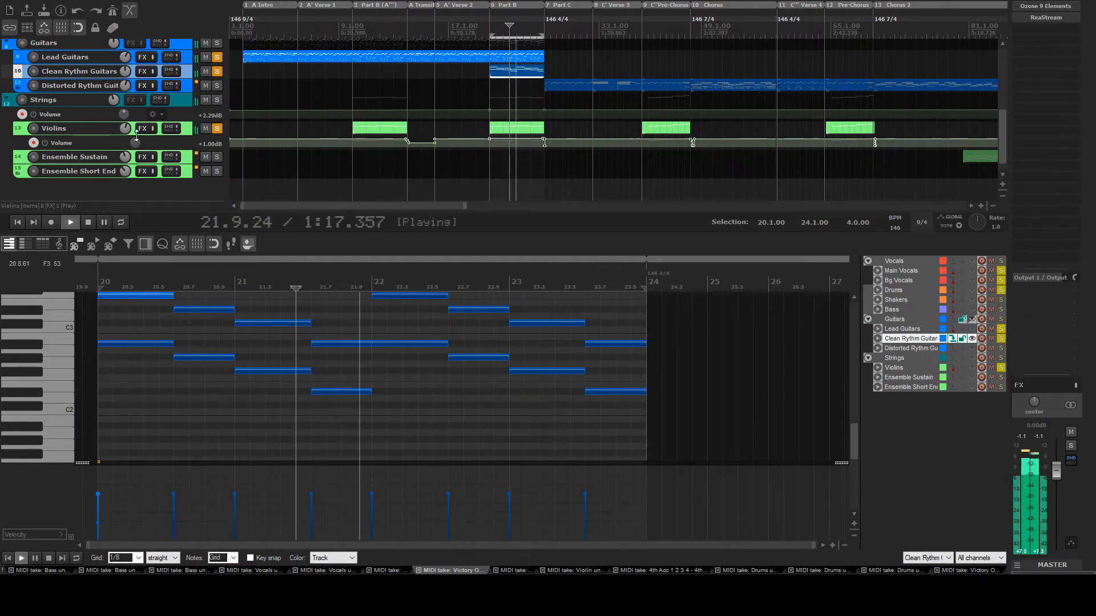
scroll(163, 146, up, 6)
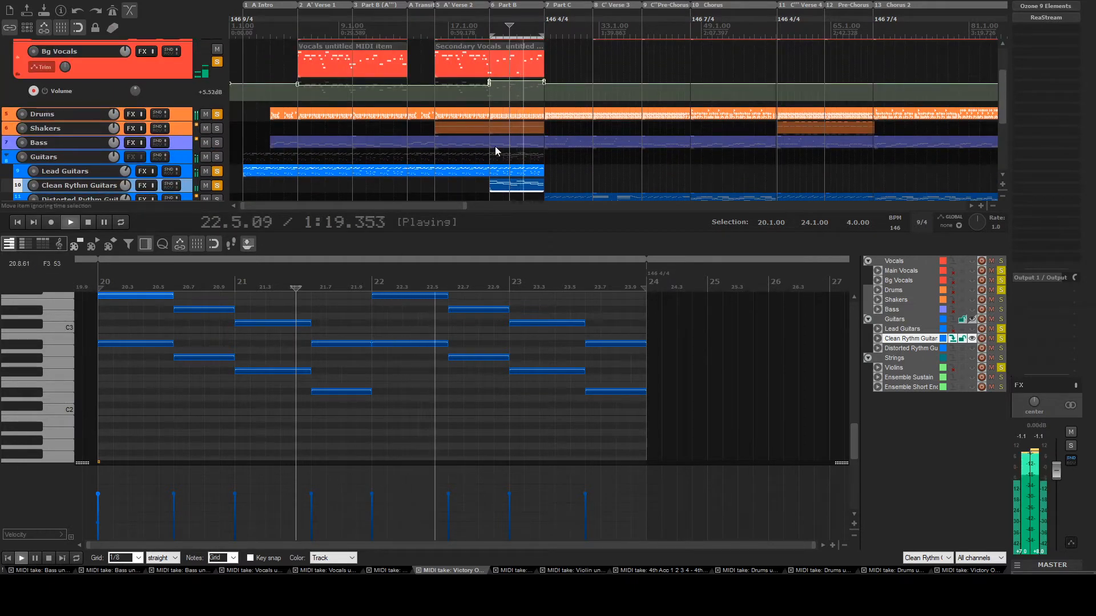
key(space)
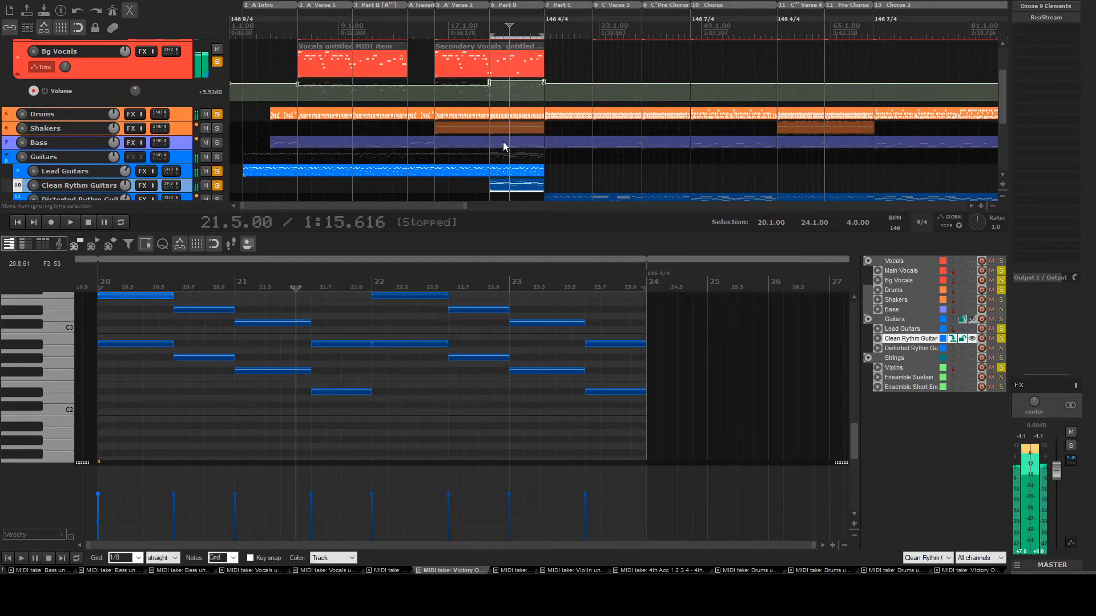
Solo Shakers and Bass again and play Part B with the fuller arrangement from measure 20
click(217, 128)
click(218, 142)
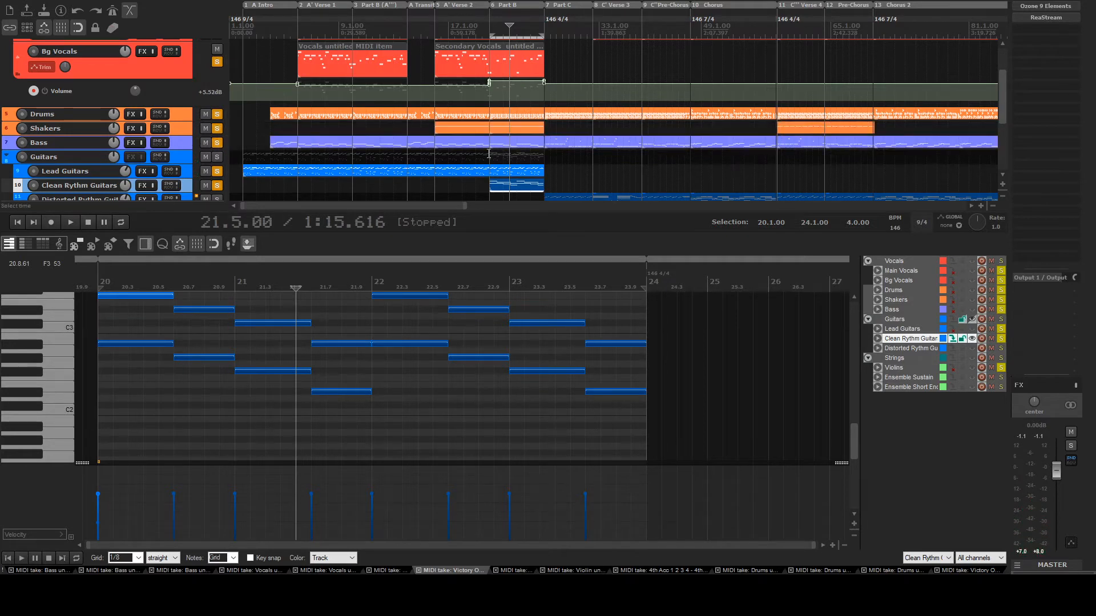
click(492, 156)
key(space)
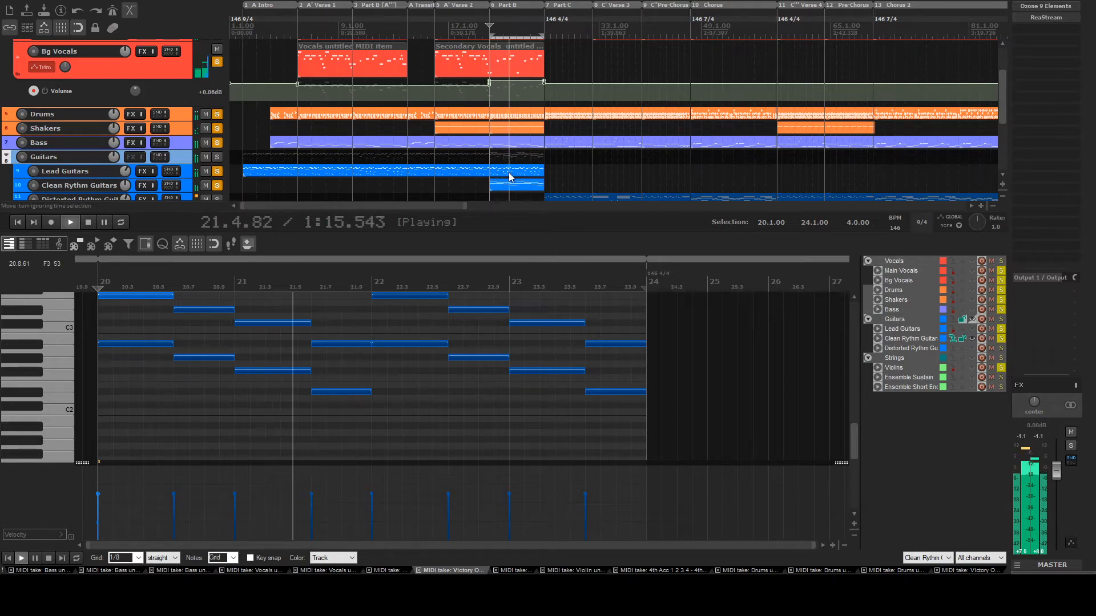
key(space)
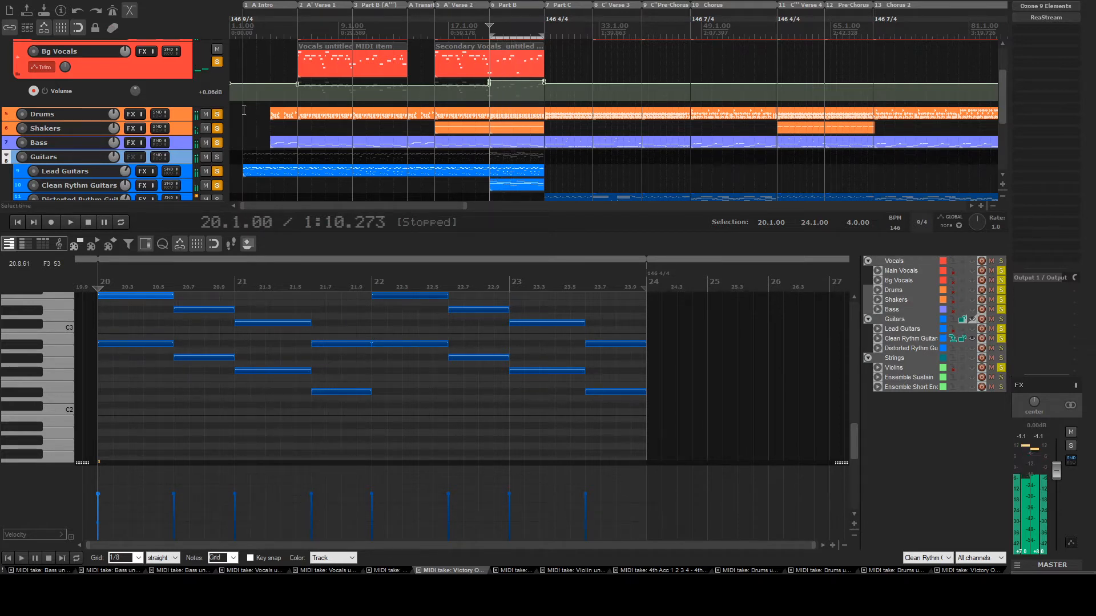
Open the Bg Vocals track's Secondary Vocals item in the MIDI editor and display its notes around measure 20
scroll(174, 110, up, 2)
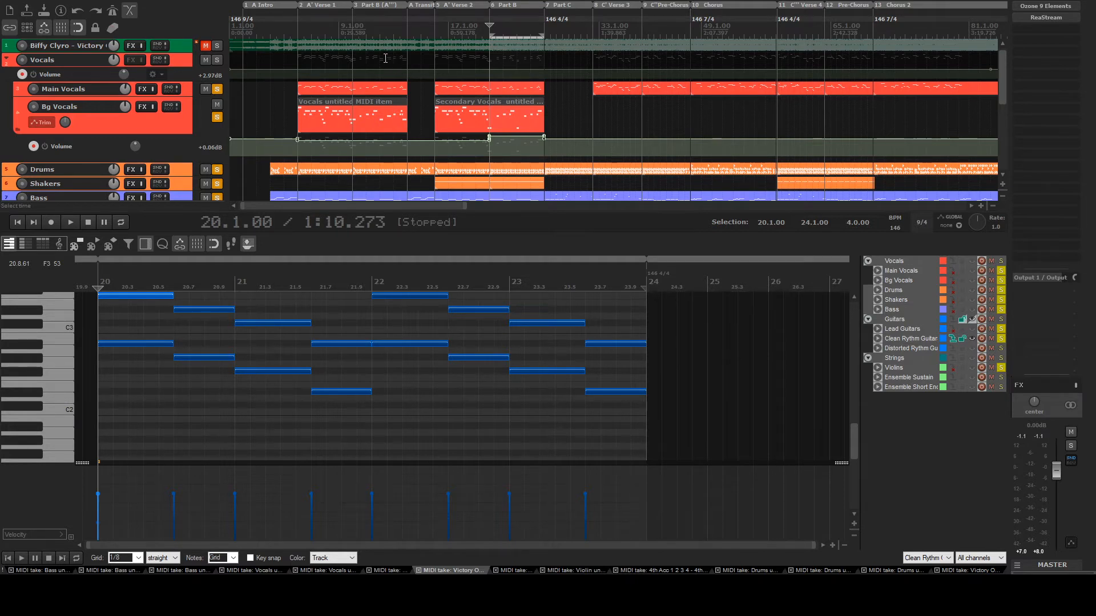
double_click(495, 111)
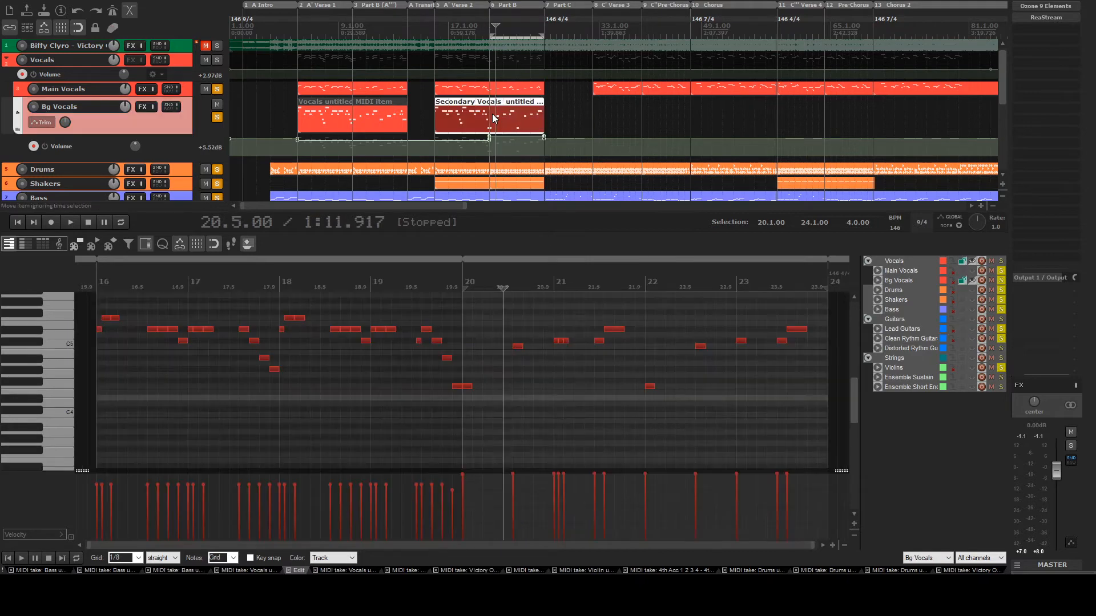
drag(481, 260, 483, 334)
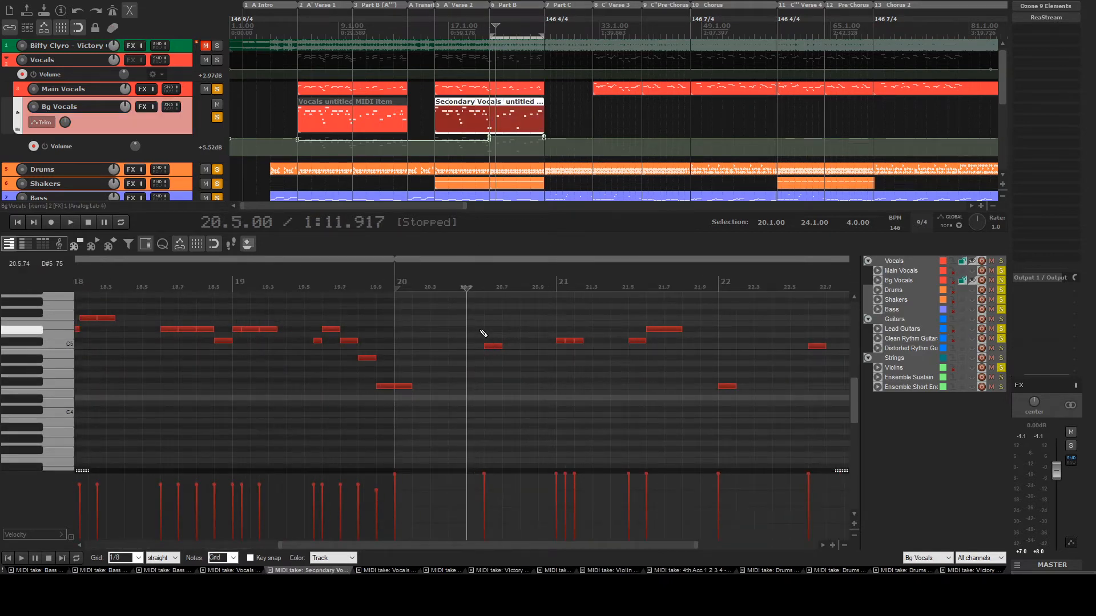
Play Part B from measure 20 and follow the background vocal notes through measure 23
click(489, 50)
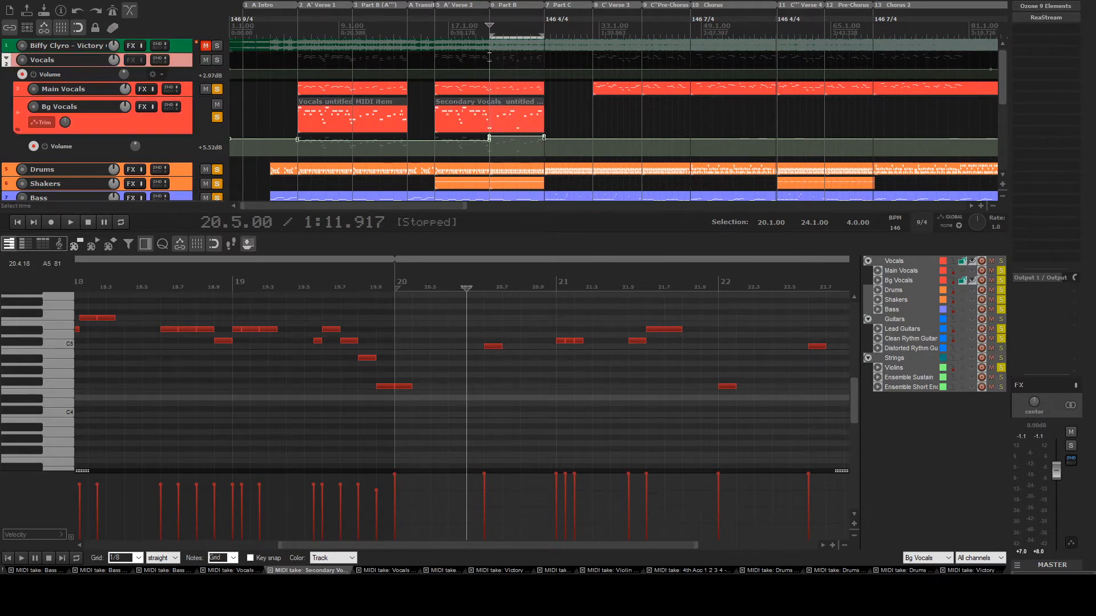
key(space)
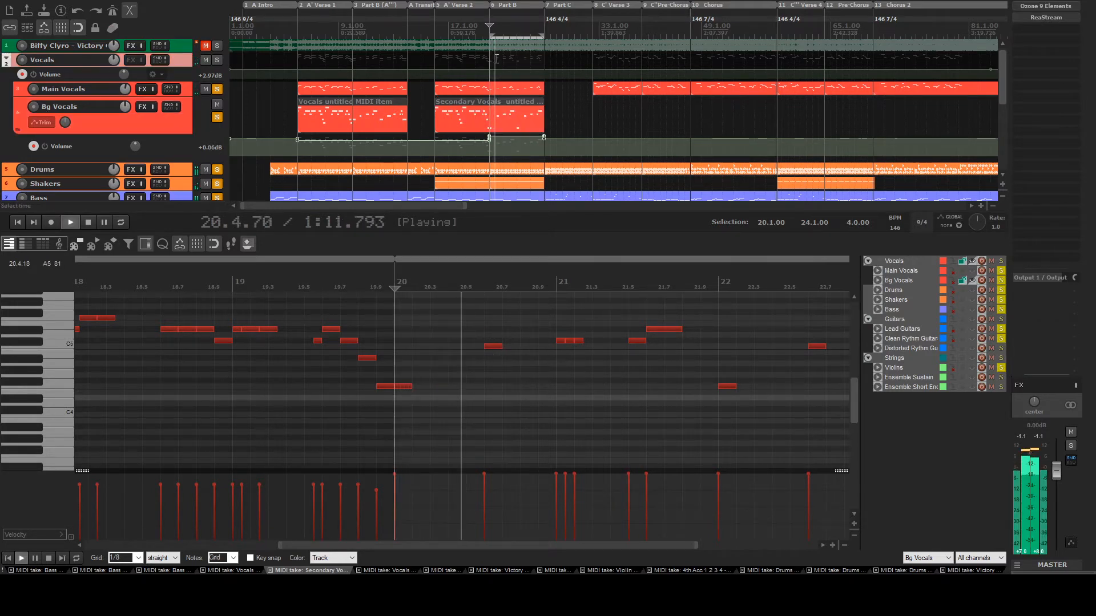
scroll(529, 392, down, 2)
scroll(529, 392, down, 1)
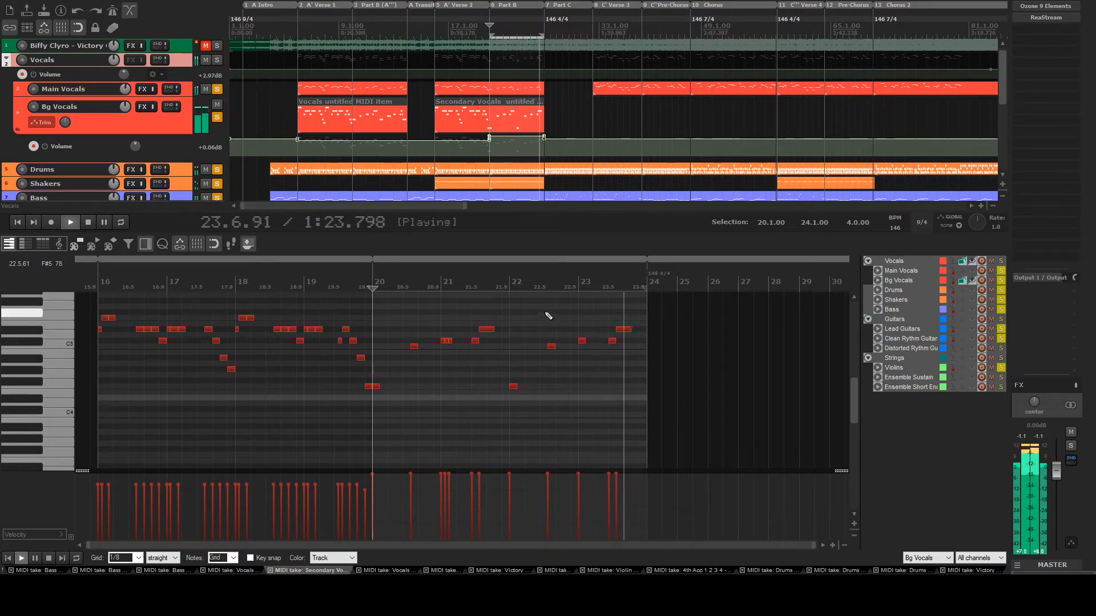
key(space)
Show the Main Vocals notes behind the Bg Vocals notes and audition the background note in the middle of measure 23
double_click(534, 113)
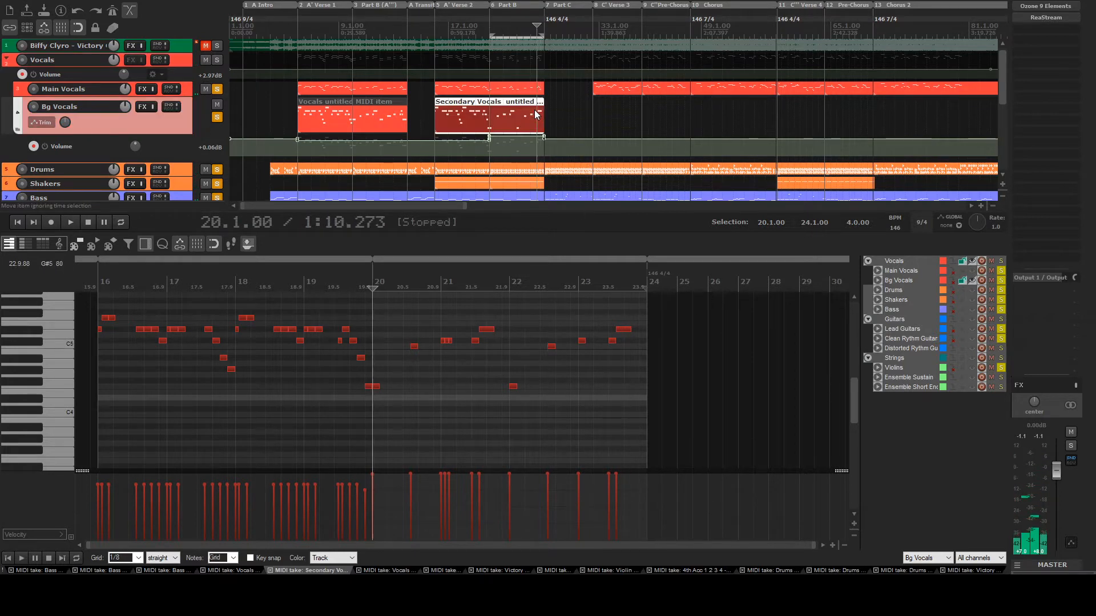
scroll(695, 288, up, 3)
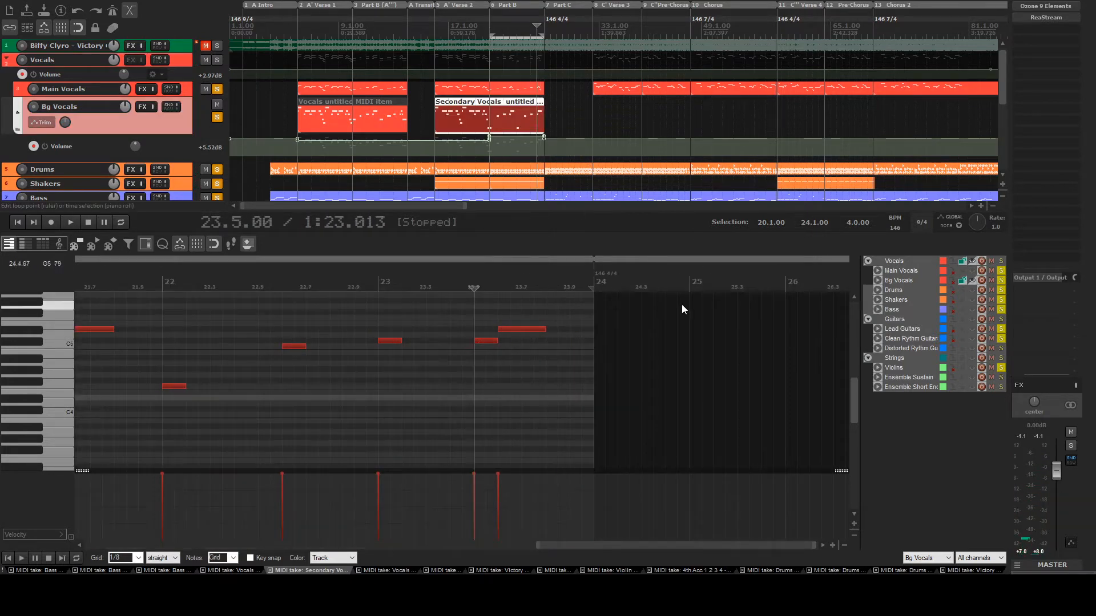
click(972, 271)
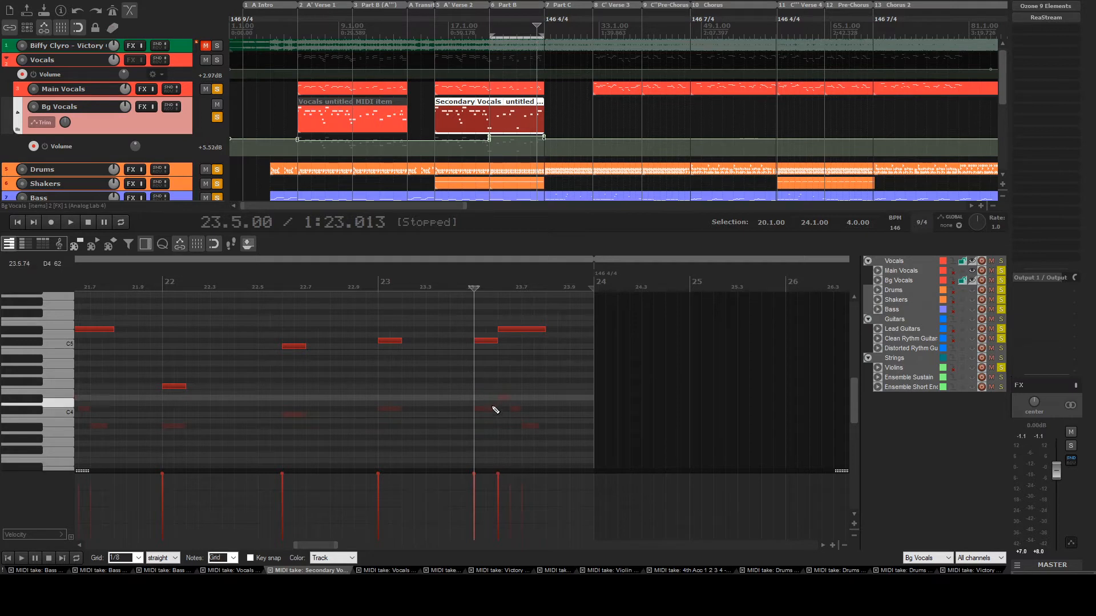
click(484, 340)
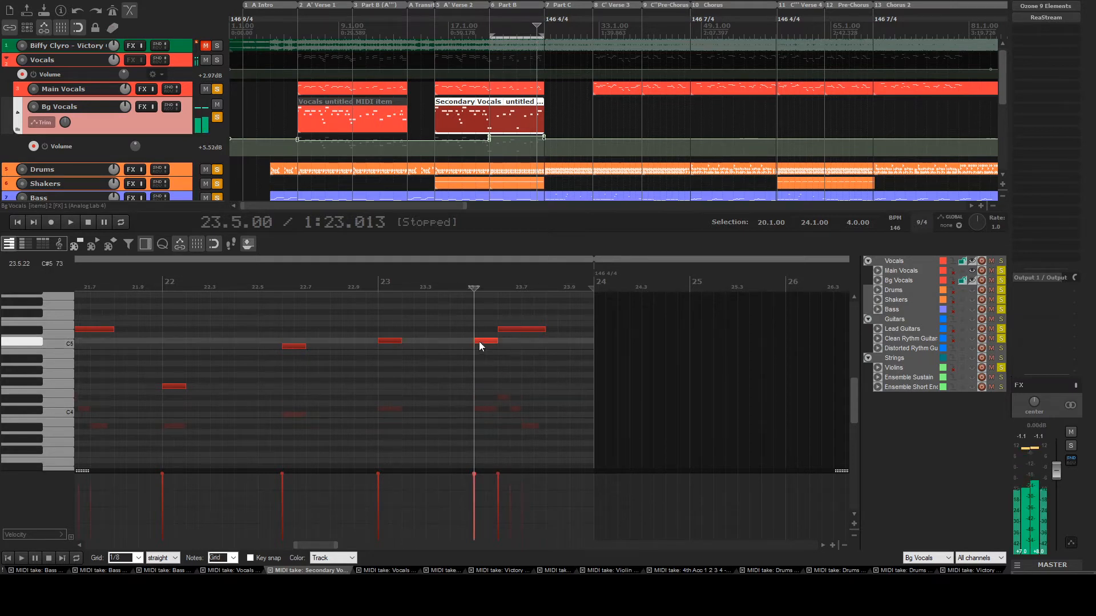
scroll(479, 341, down, 1)
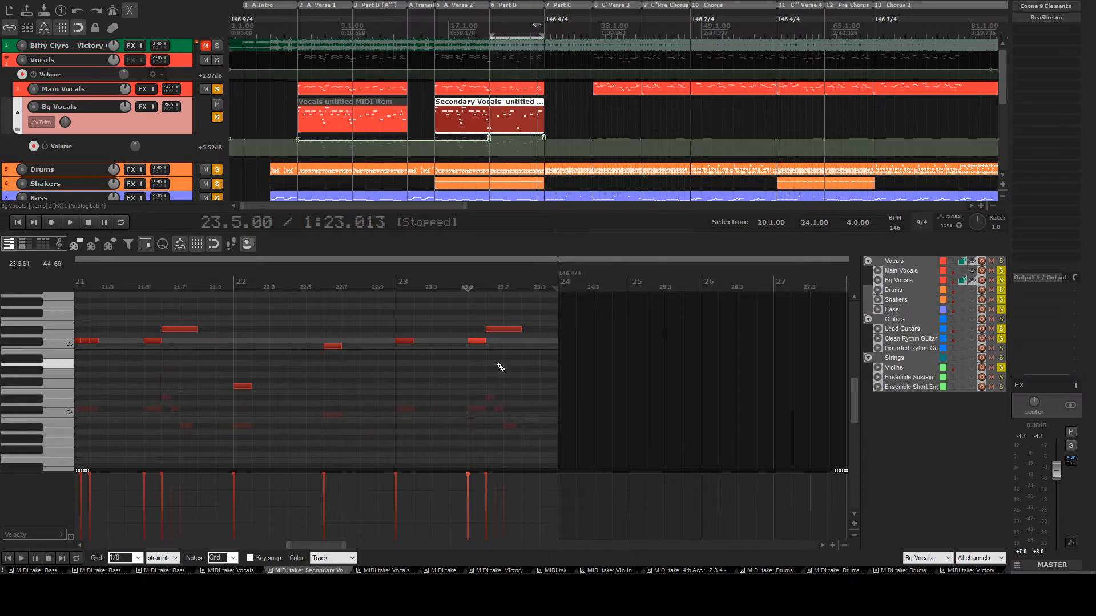
Open the Main Vocals item ending at measure 24 and listen from mid-measure 23 with Bg Vocals unsoloed
double_click(536, 88)
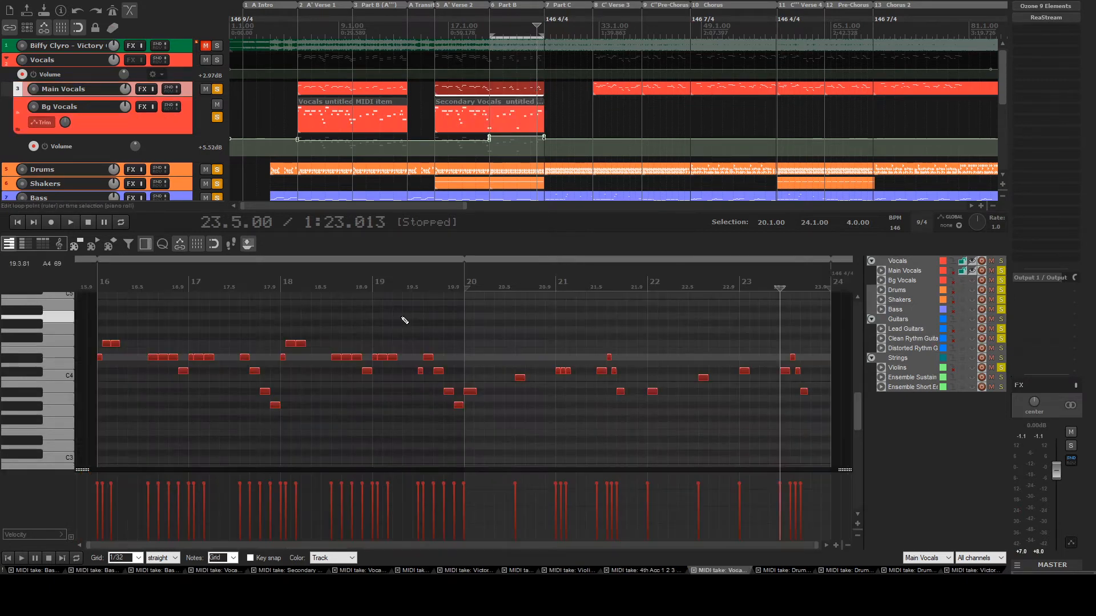
scroll(436, 343, up, 4)
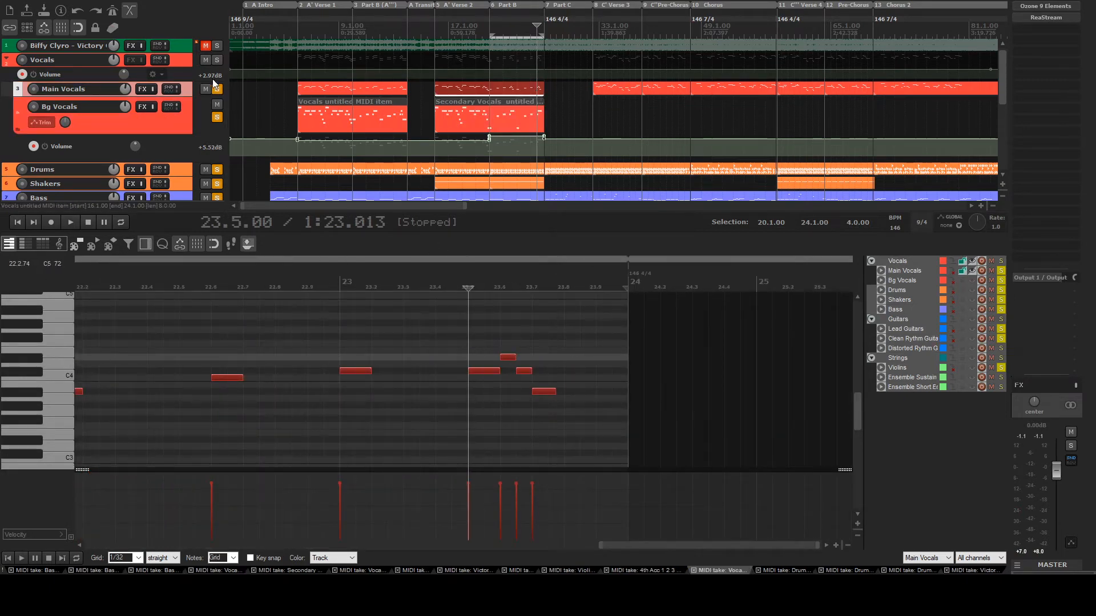
click(217, 117)
key(space)
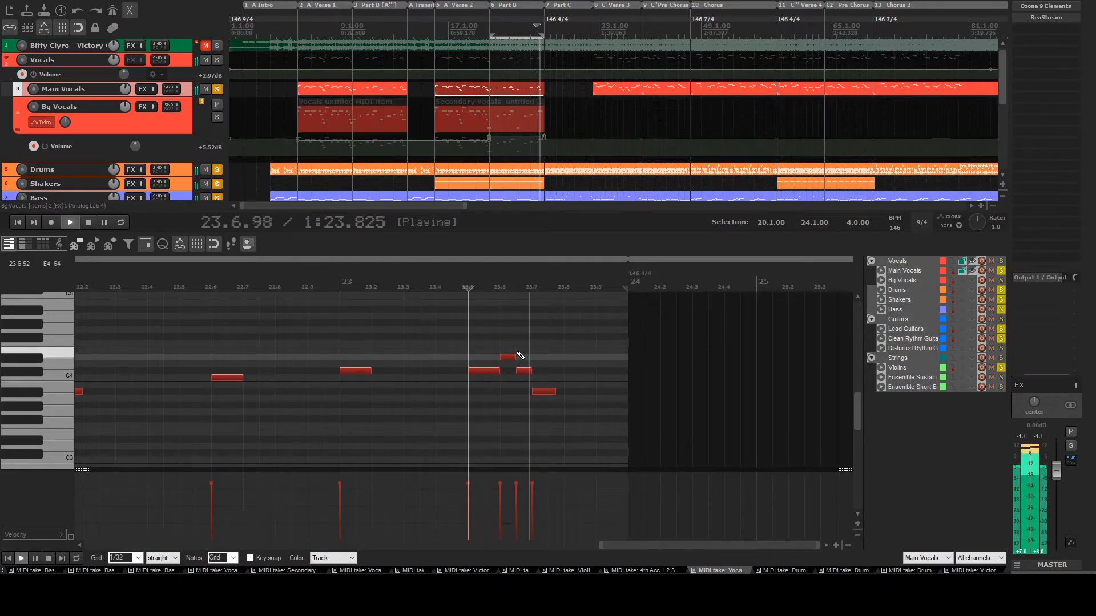
key(space)
Solo Bg Vocals instead of Main Vocals, reopen its Secondary Vocals item and play it from the middle of measure 23
click(217, 117)
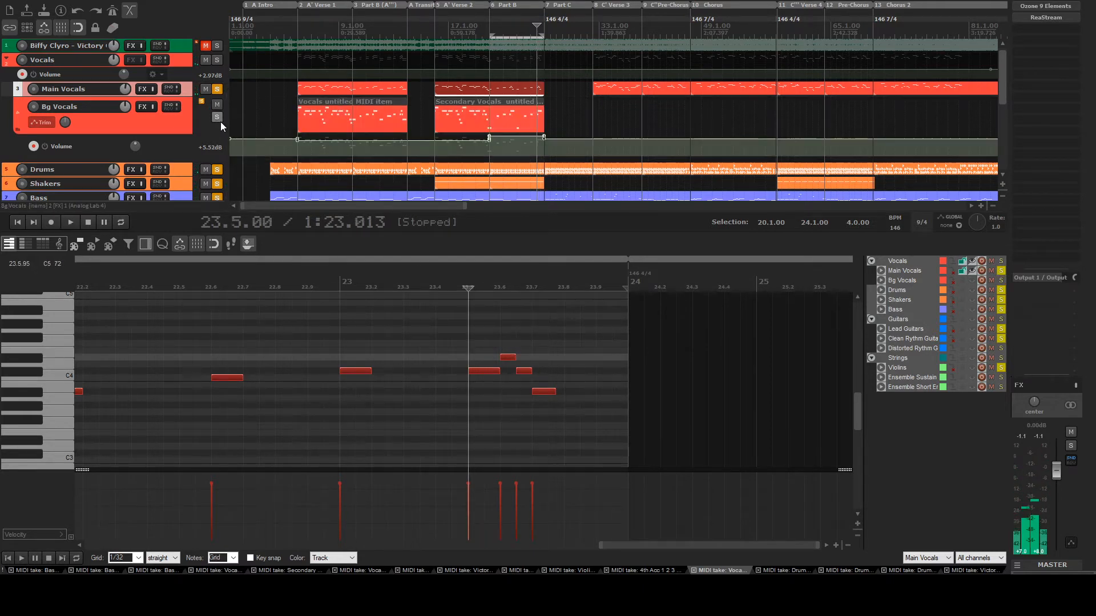
click(218, 91)
double_click(535, 115)
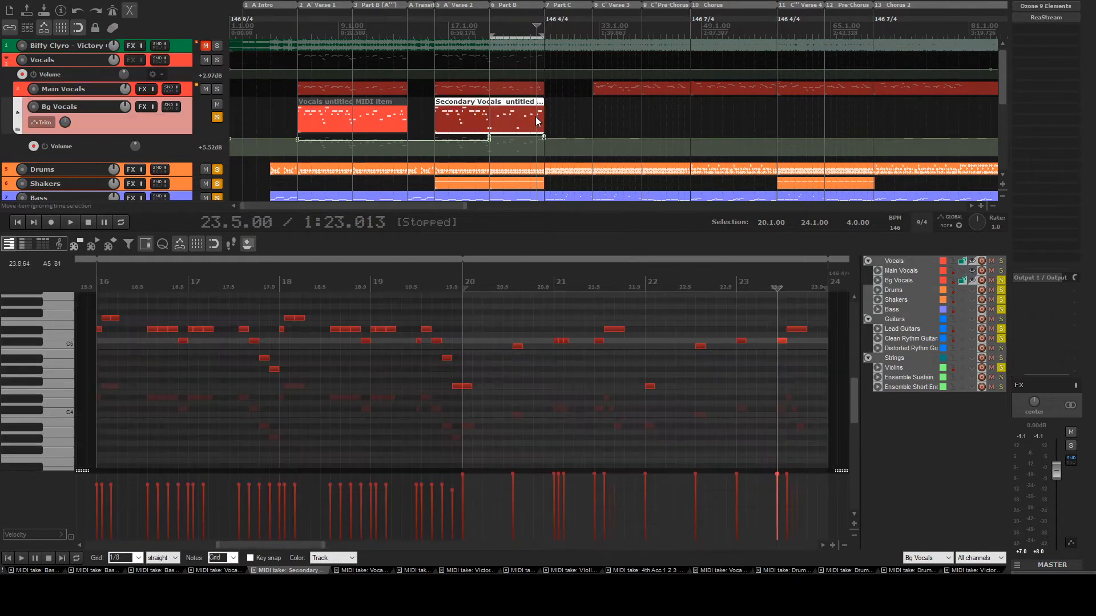
key(space)
key(space)
key(space)
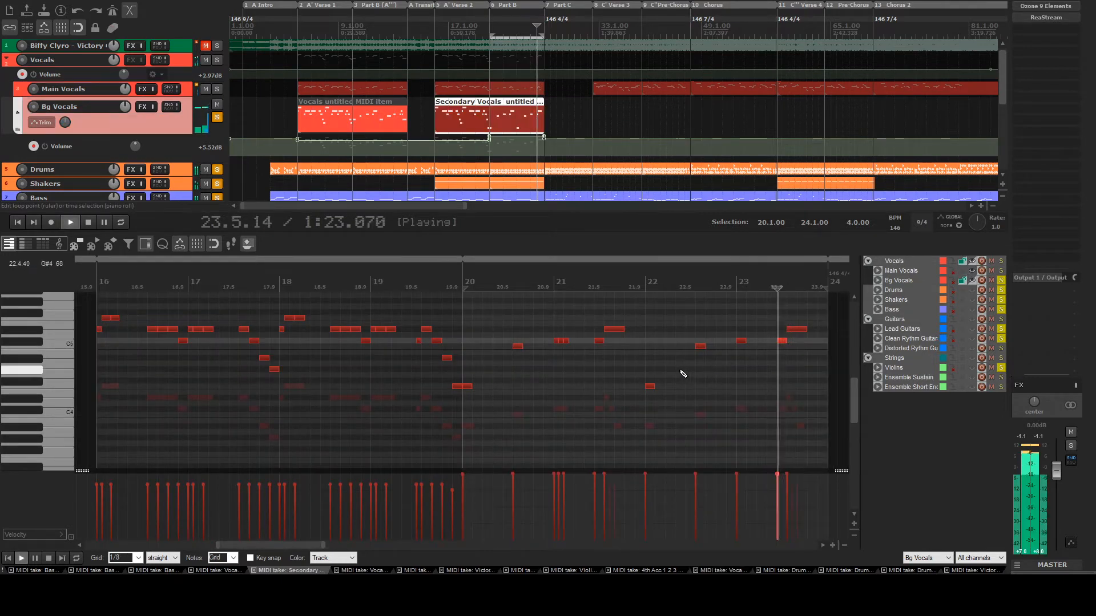
Stop the Bg Vocals playback in measure 23 and play the song from the start of Part C at measure 24
scroll(679, 377, up, 3)
key(space)
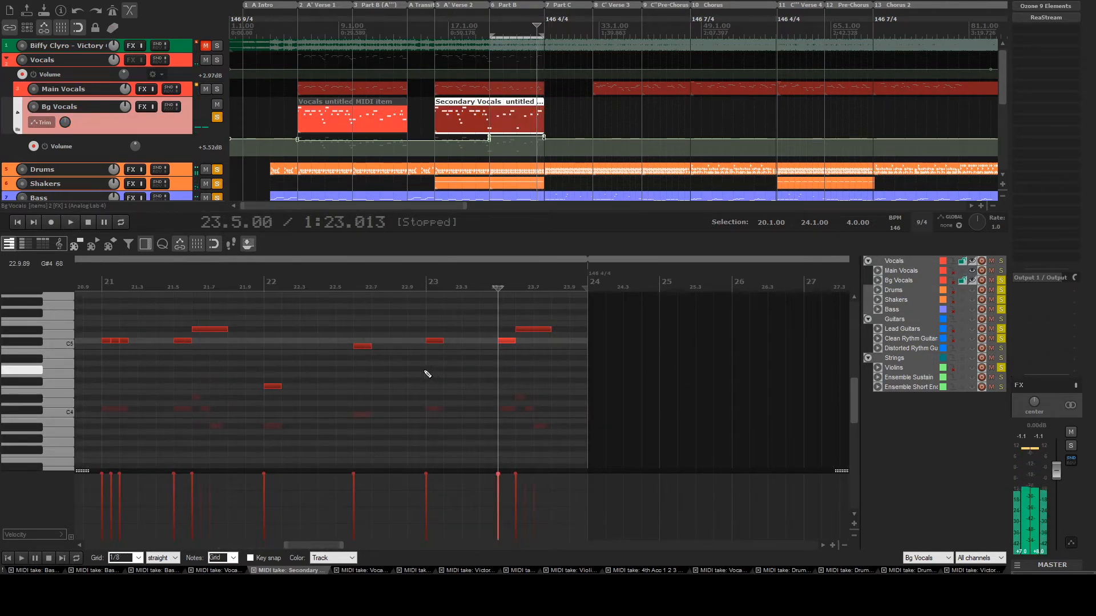
scroll(473, 119, down, 2)
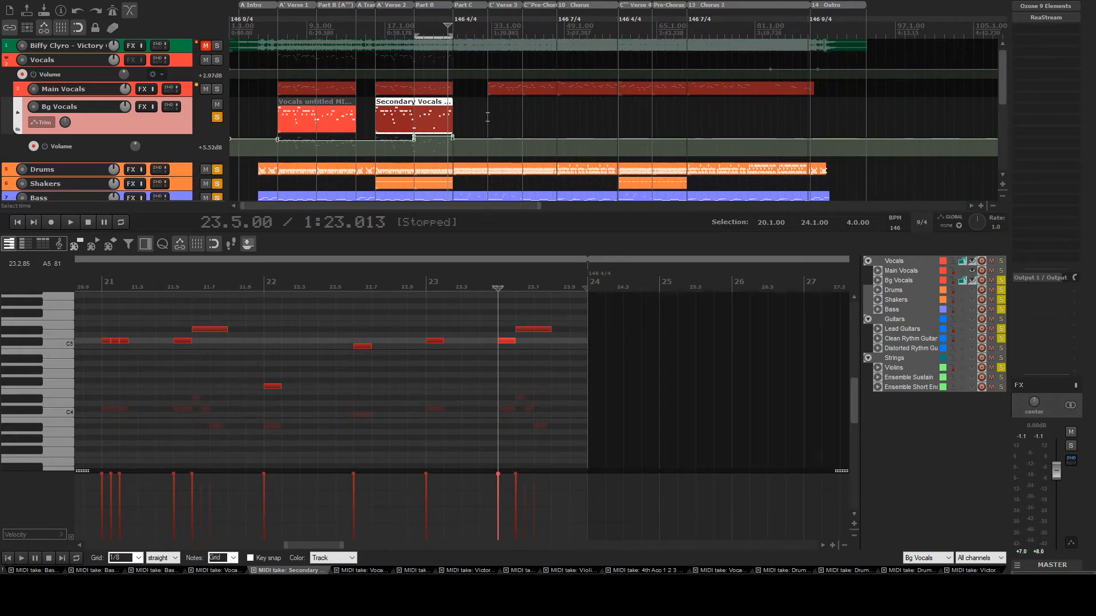
click(455, 84)
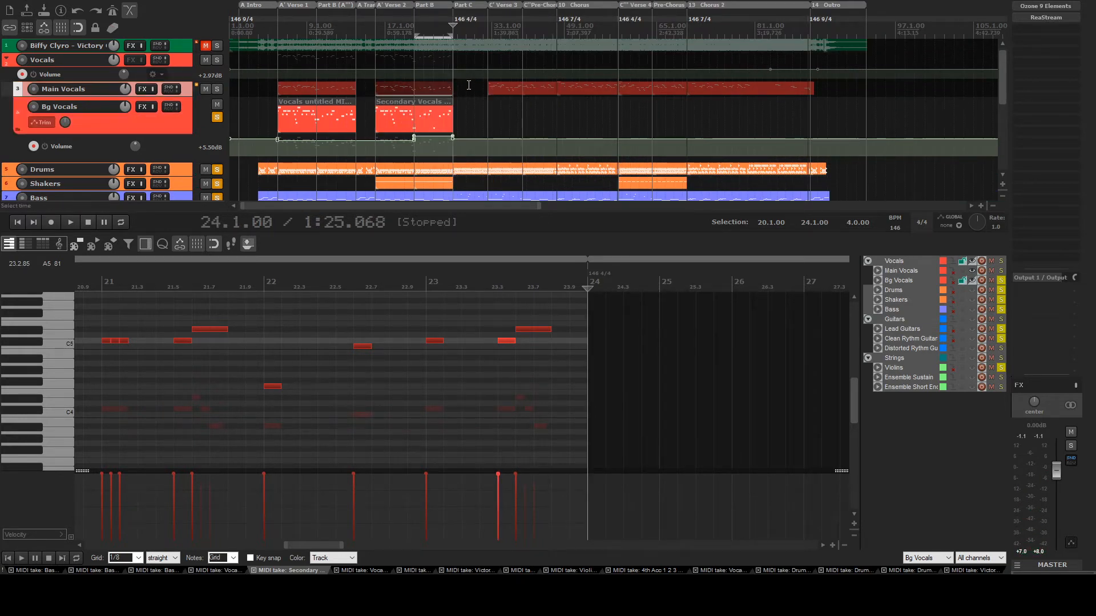
scroll(475, 91, up, 6)
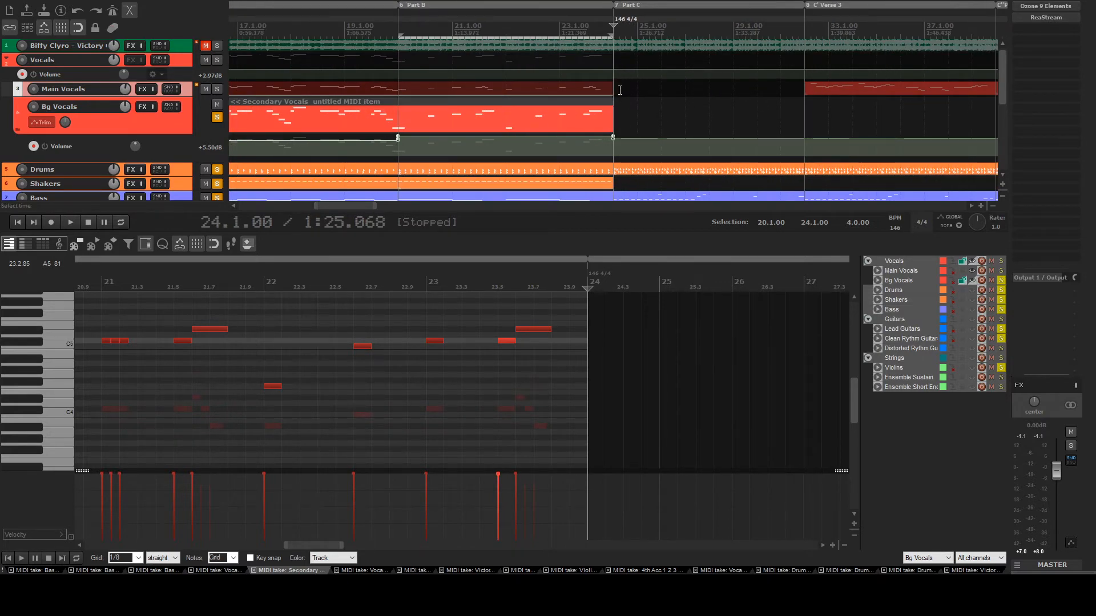
scroll(568, 80, down, 6)
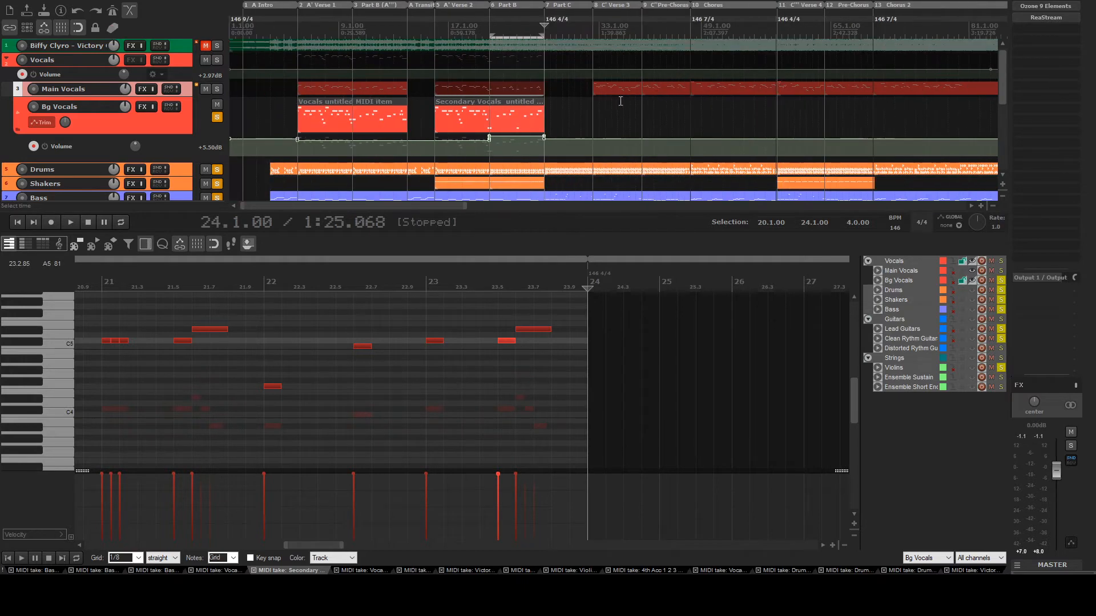
scroll(197, 118, down, 2)
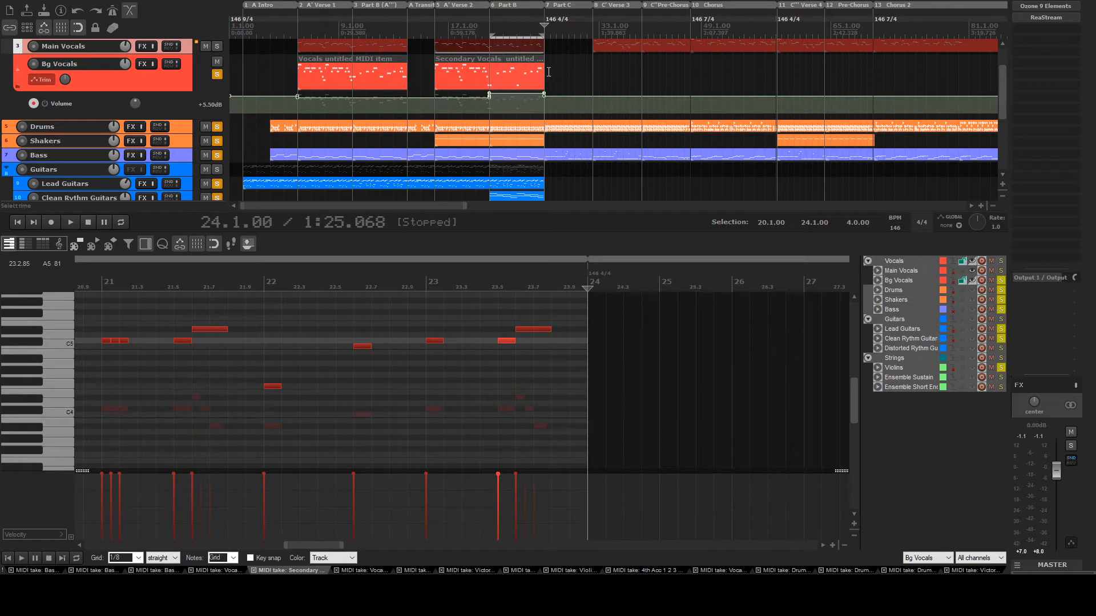
click(544, 71)
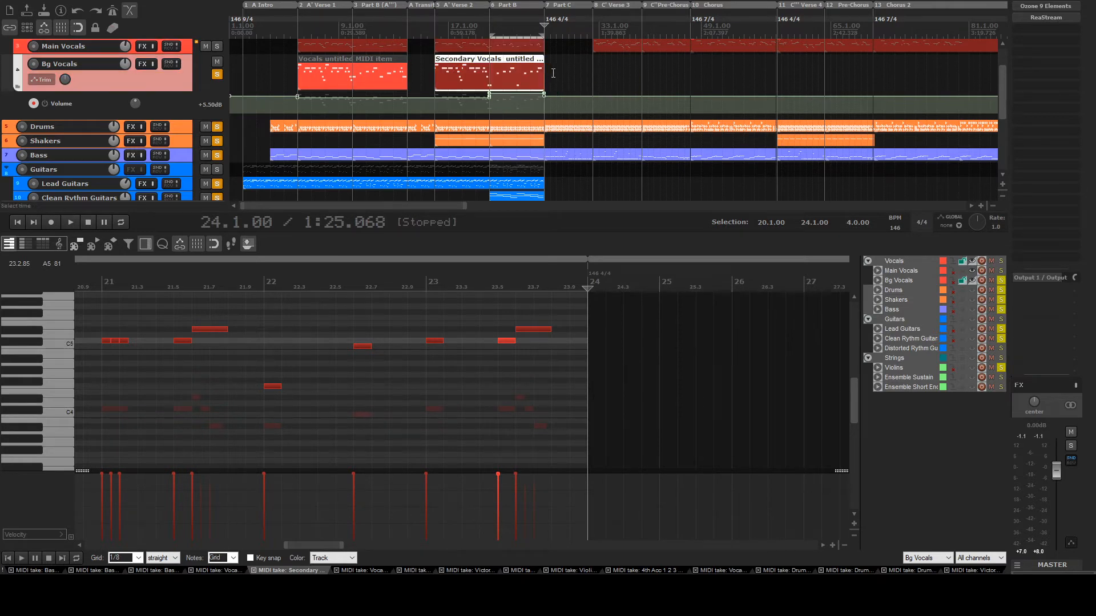
key(space)
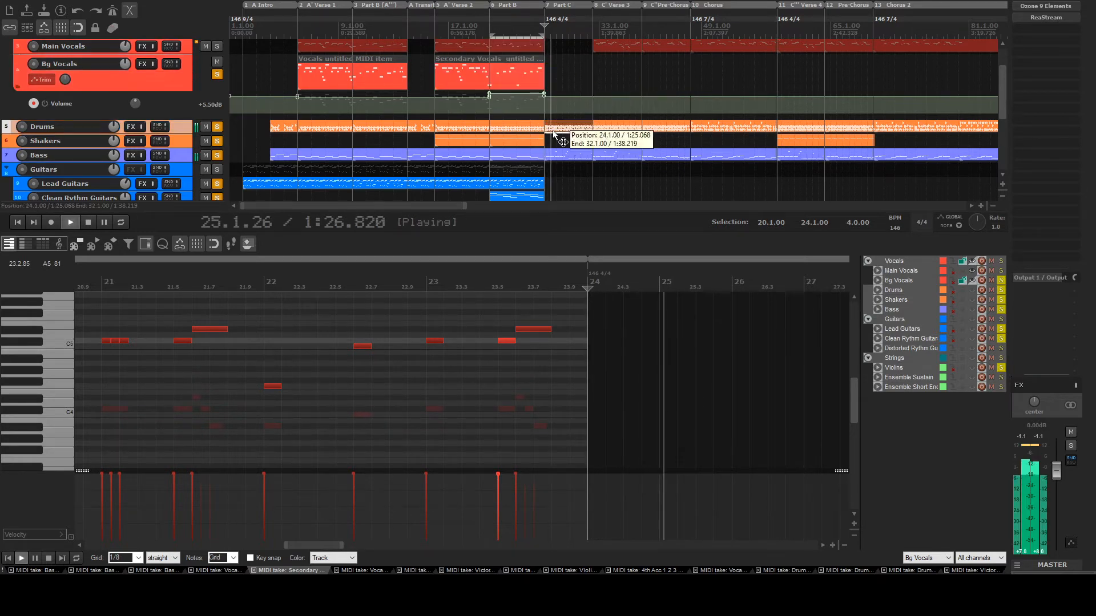
Open the Part C Drums item starting at measure 24, stop the playback and examine its opening hits
click(565, 126)
scroll(179, 156, up, 1)
scroll(178, 156, down, 3)
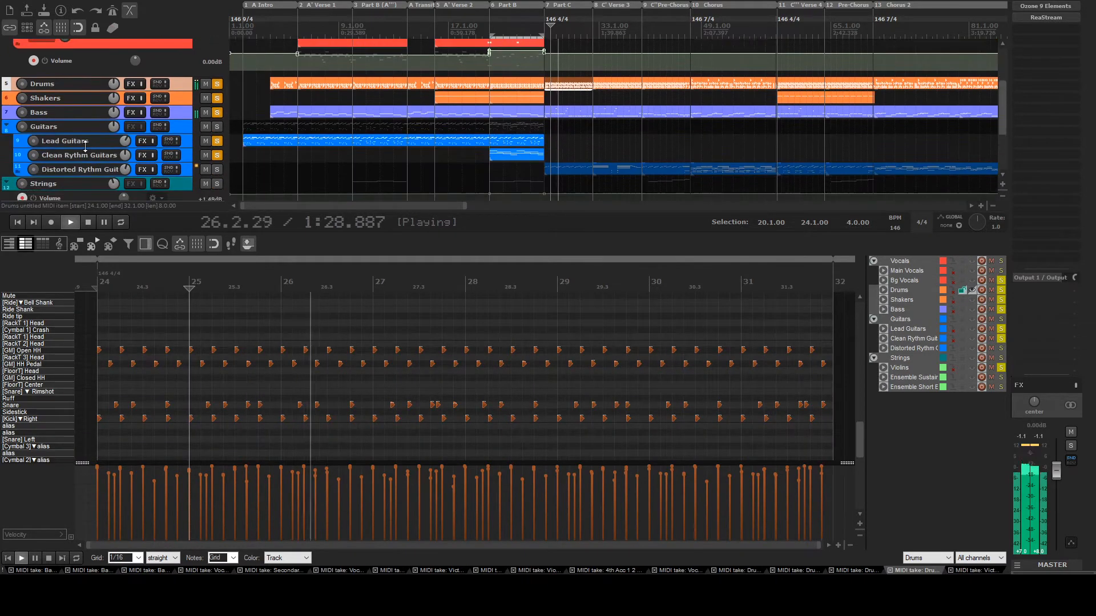
key(space)
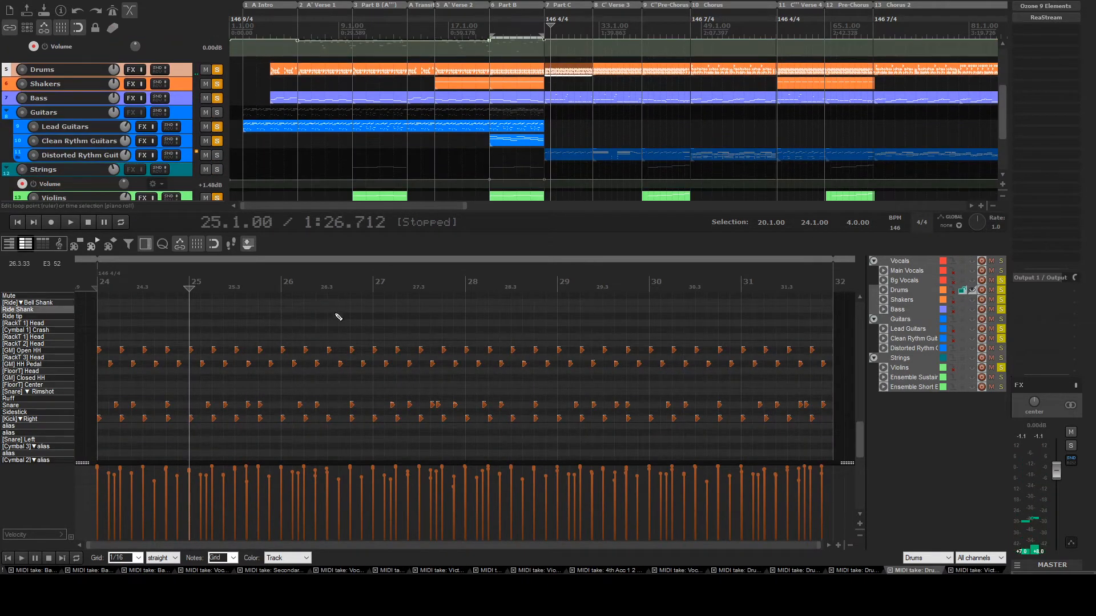
scroll(337, 313, up, 5)
scroll(228, 405, down, 2)
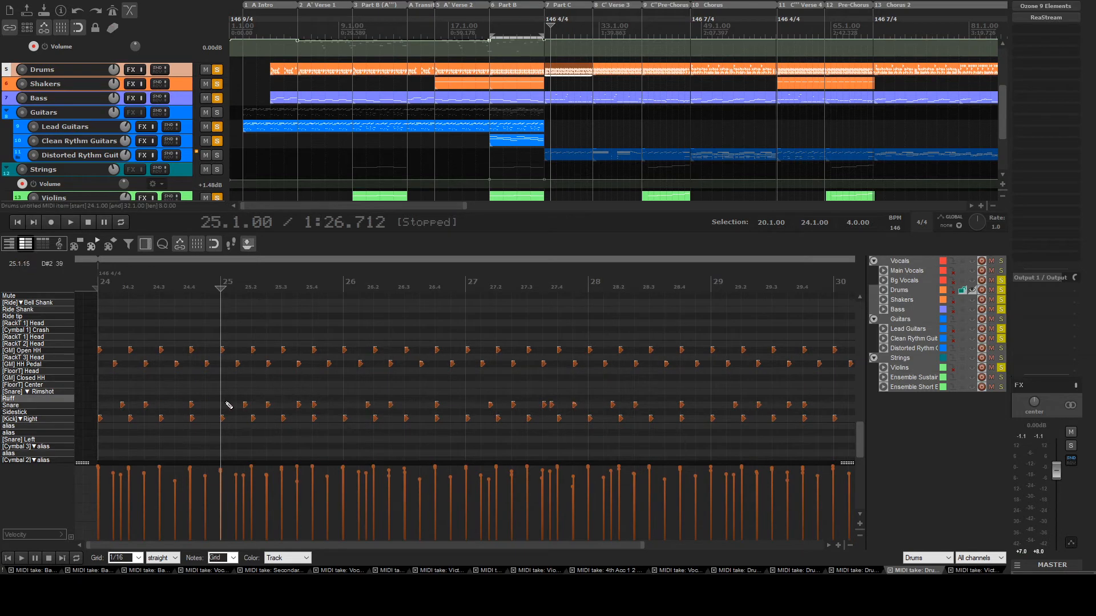
Play the Part C drum pattern from measure 24, stop it and examine the hits in measures 29 to 31
click(105, 446)
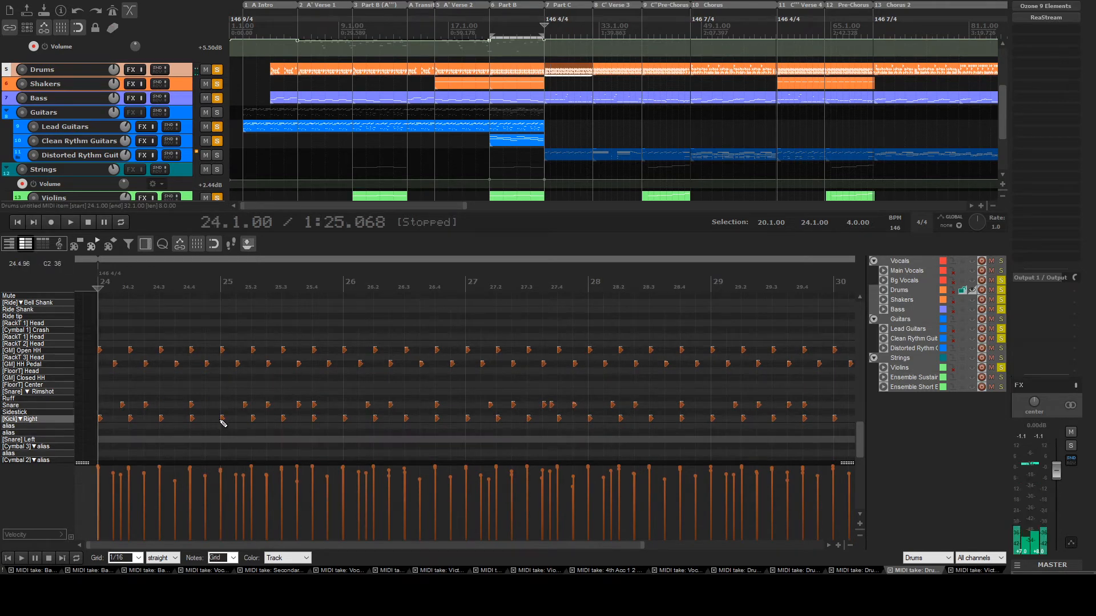
key(space)
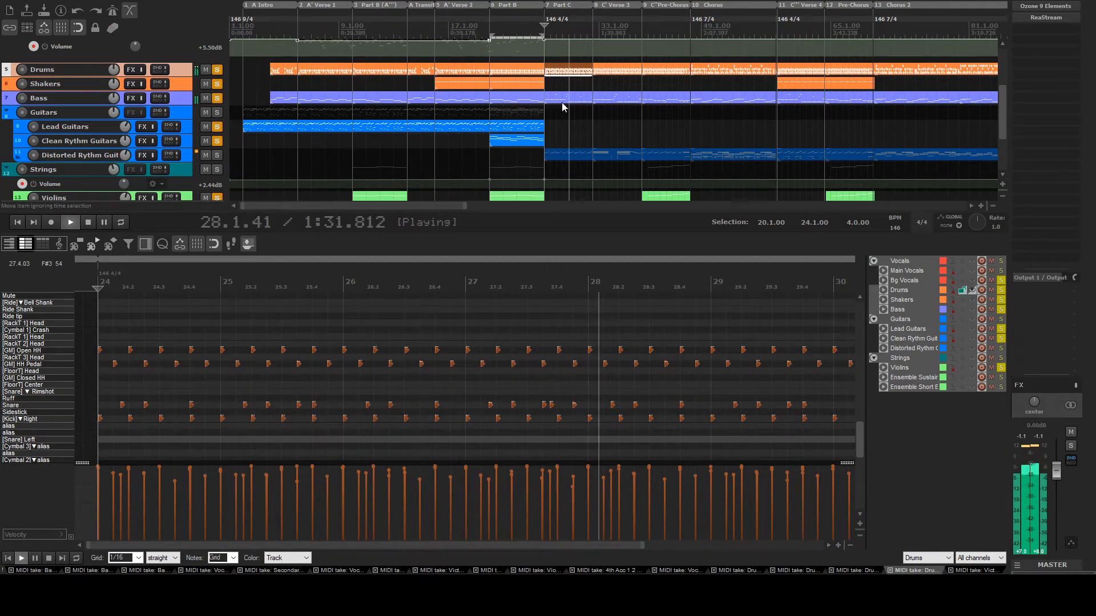
scroll(486, 366, down, 3)
scroll(484, 362, up, 5)
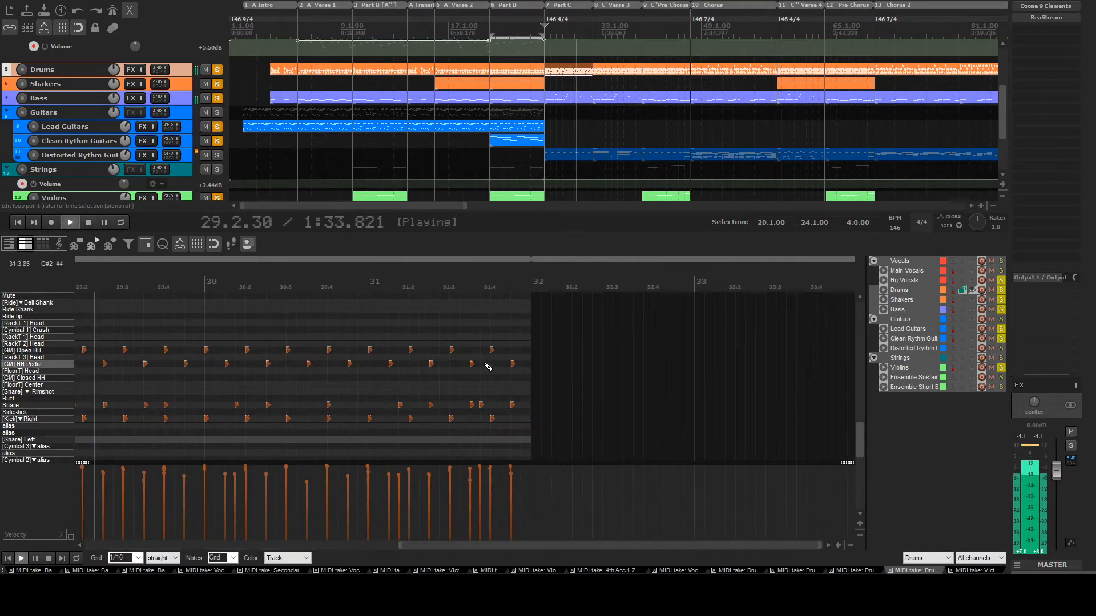
key(space)
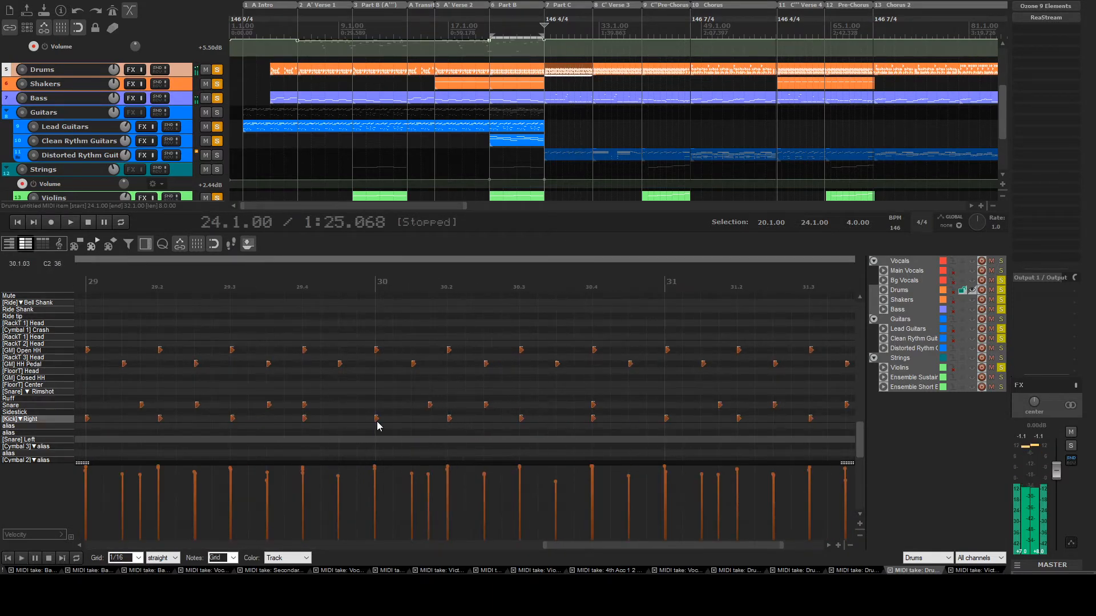
scroll(435, 425, down, 1)
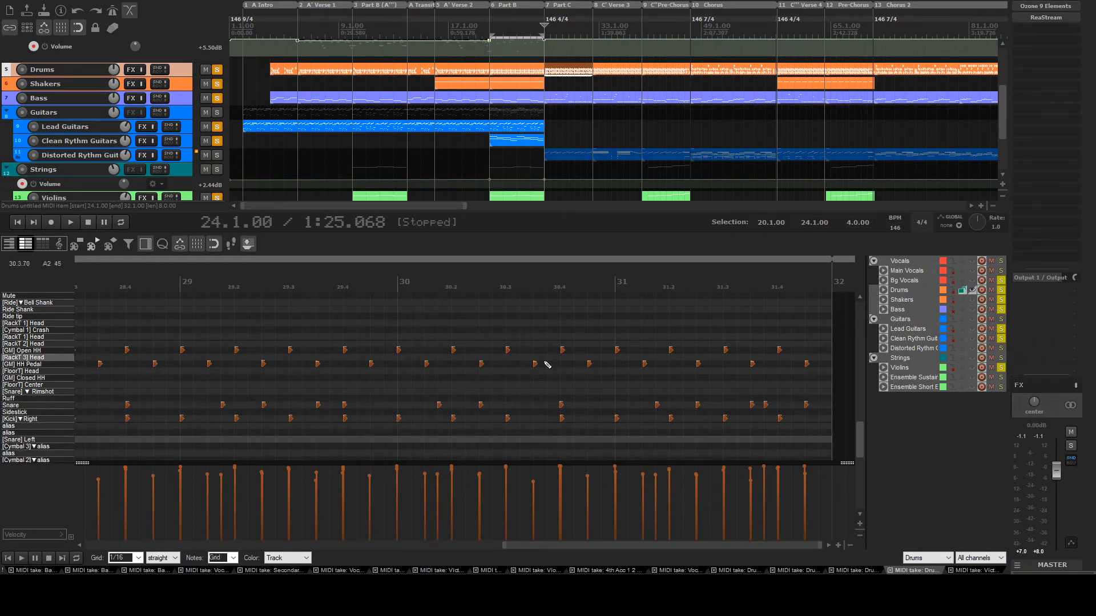
Replay the drum pattern from measure 24 and follow its hits through measure 29 before stopping
key(space)
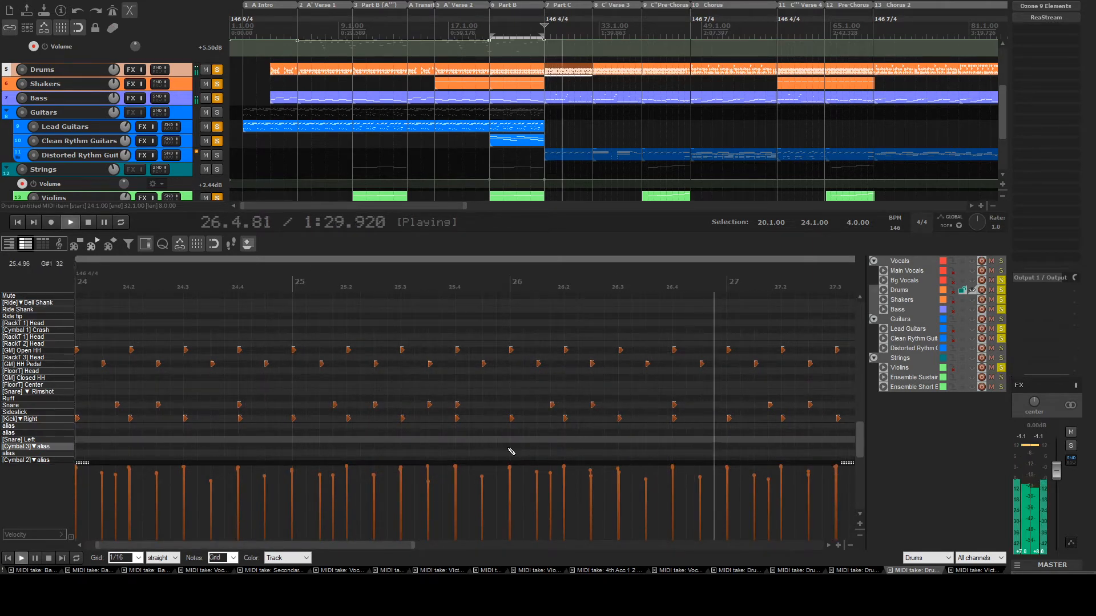
scroll(519, 371, down, 3)
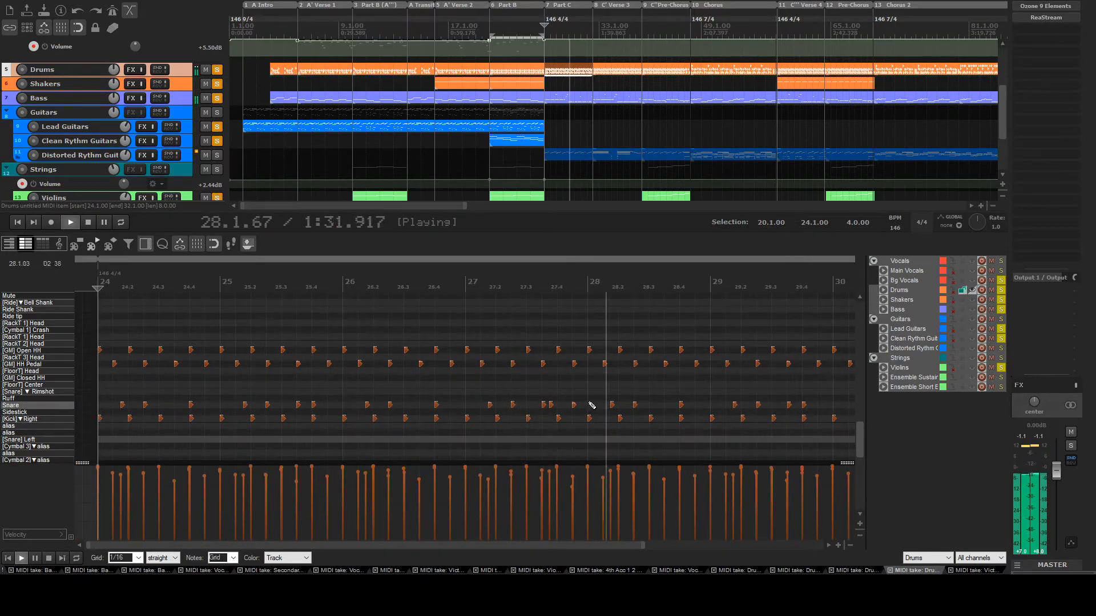
scroll(616, 386, down, 1)
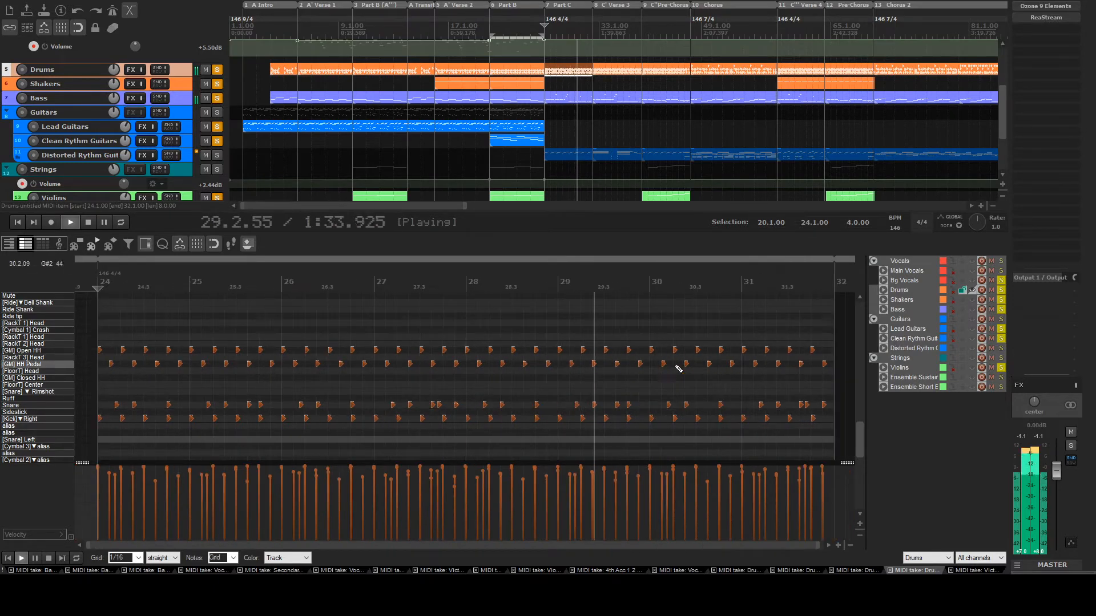
key(space)
Open the Part B Bass item, show its notes in piano roll view and play it briefly from measure 20
click(499, 100)
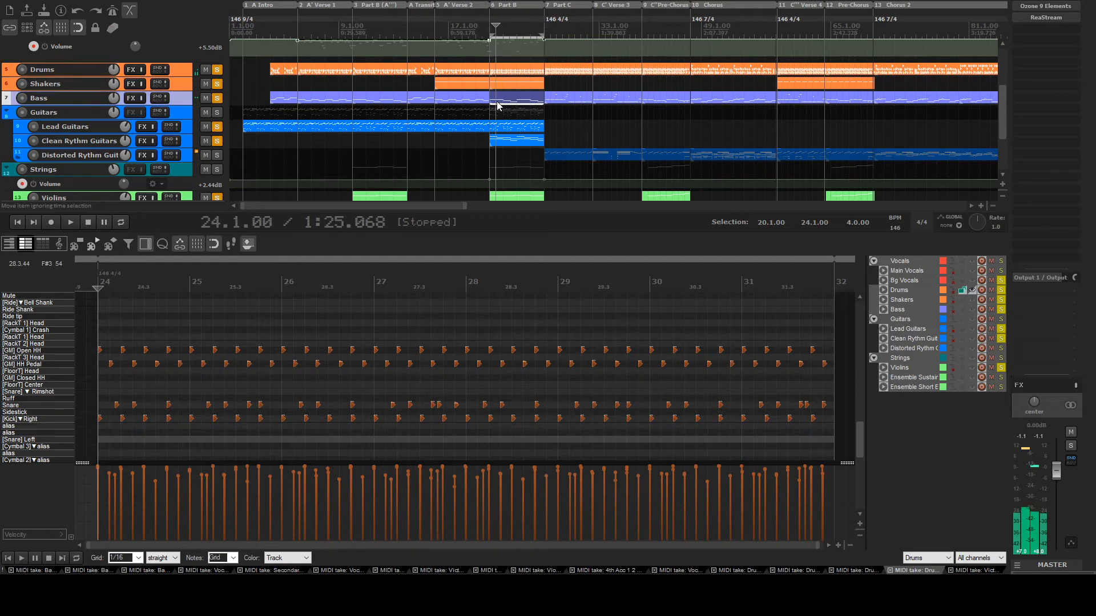
scroll(24, 386, down, 3)
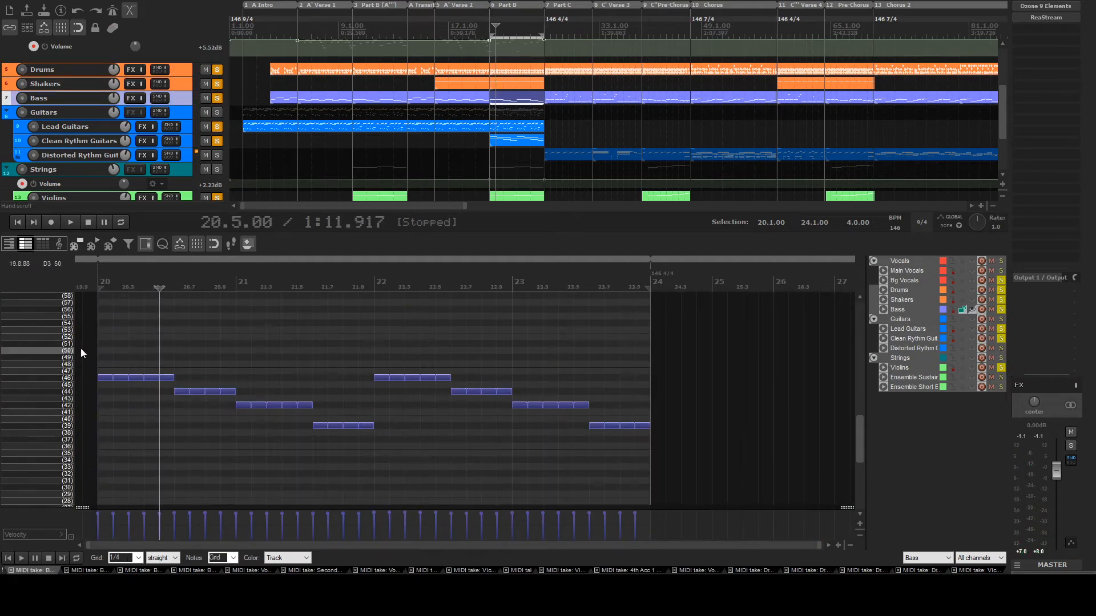
click(9, 244)
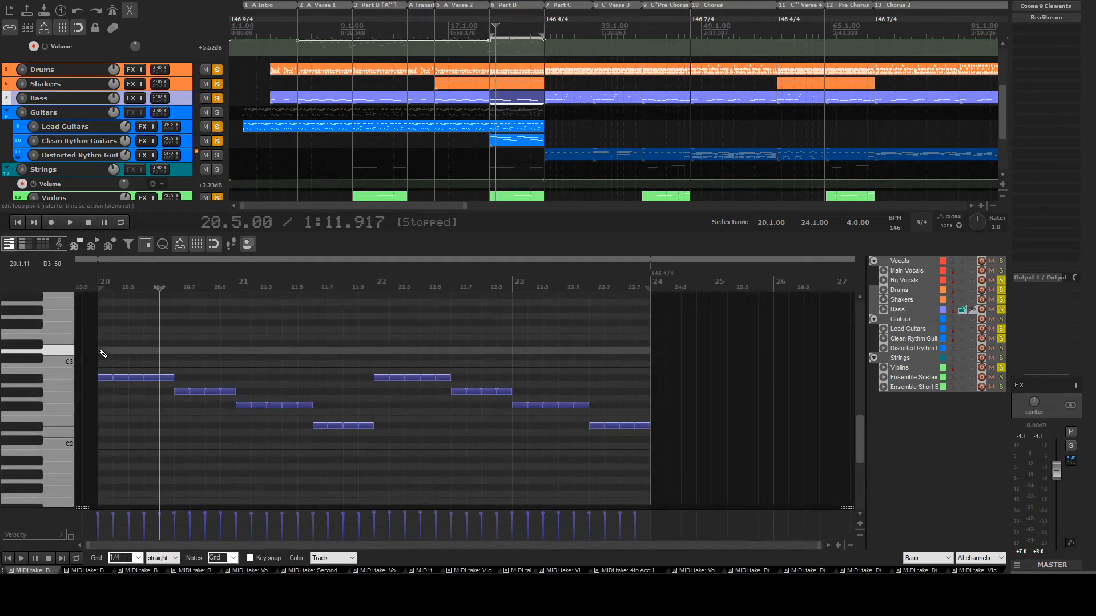
click(102, 357)
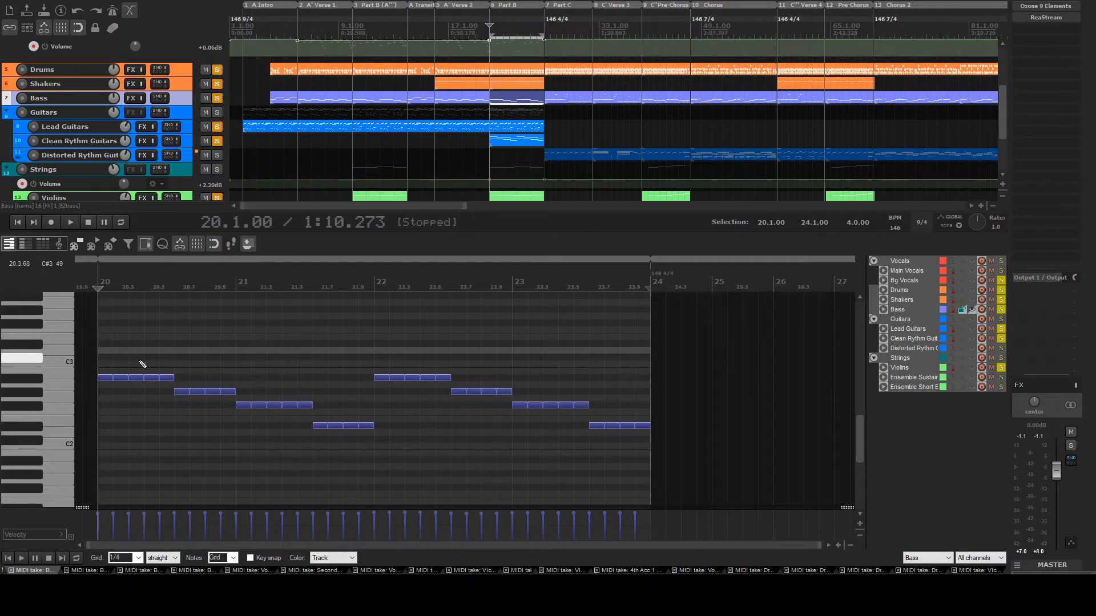
key(space)
key(space)
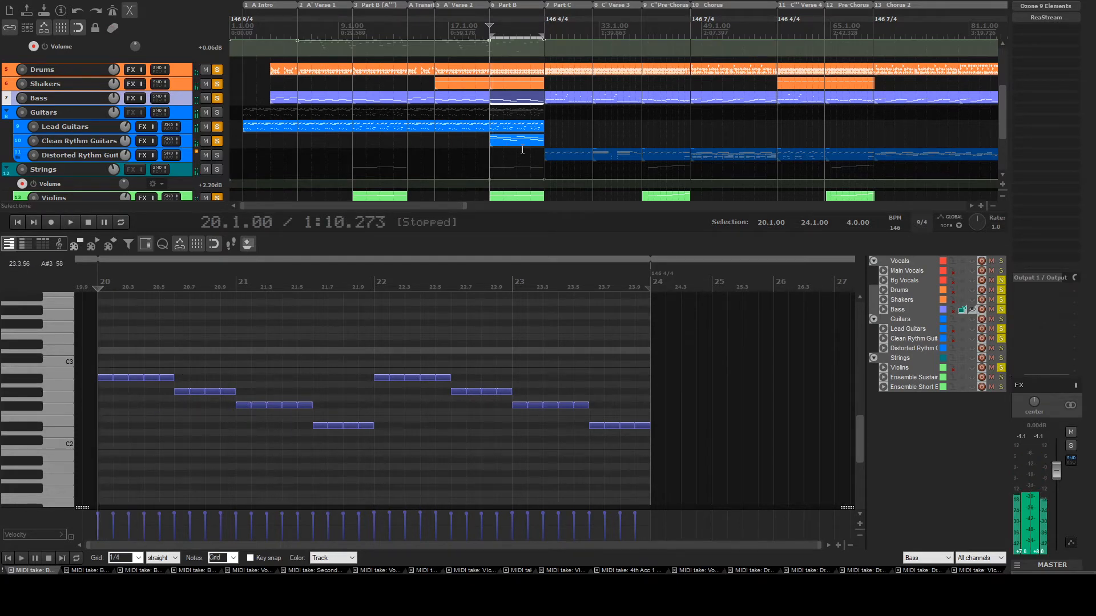
Open the Part C Bass item and play it from measure 24, following its repeated notes
click(552, 116)
click(547, 97)
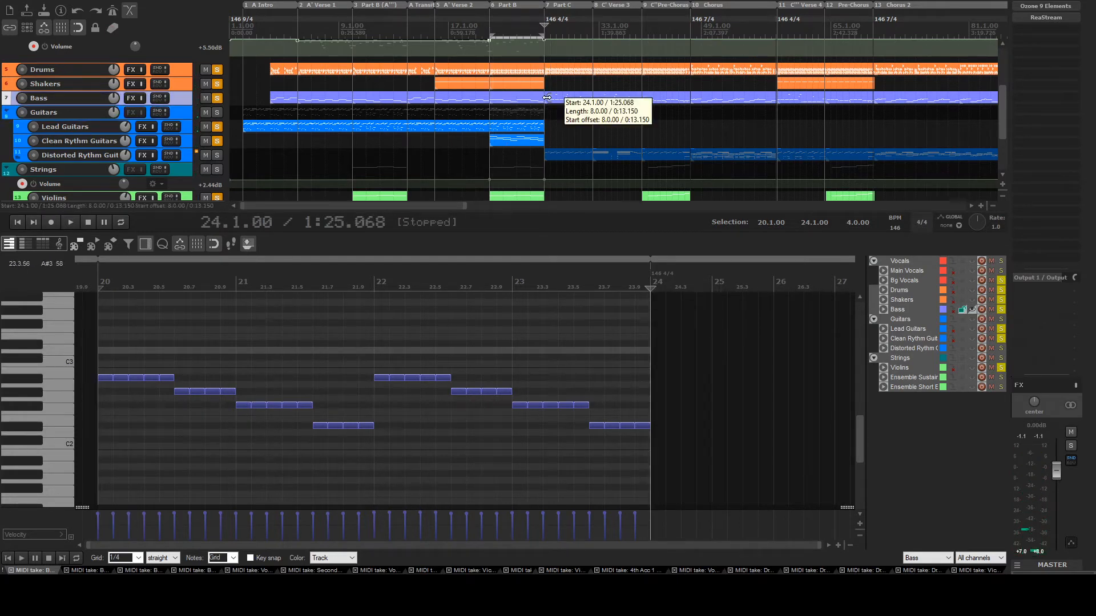
key(space)
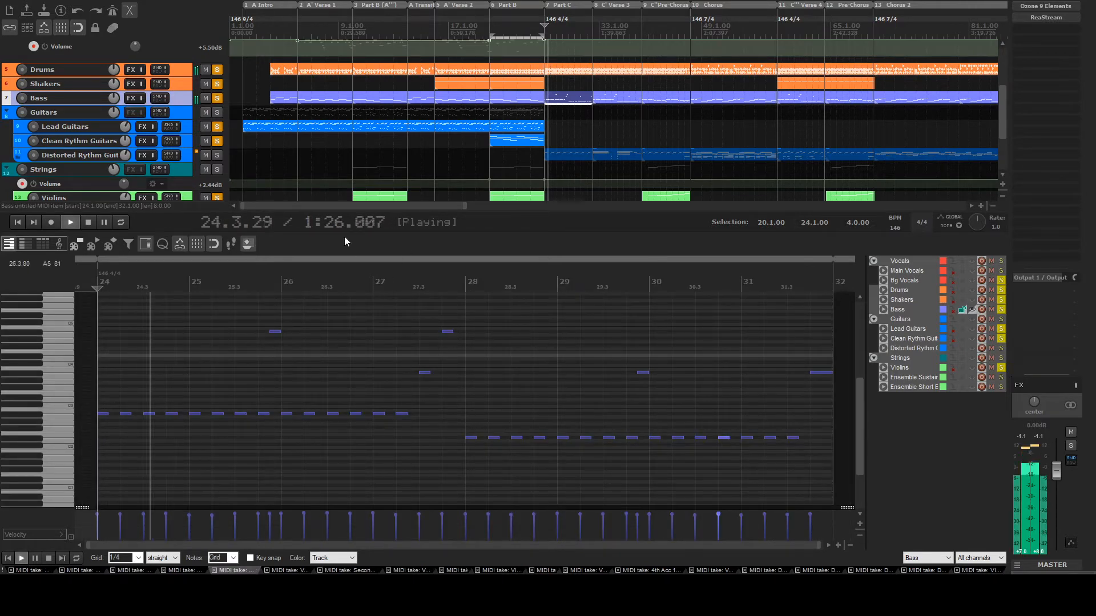
scroll(306, 420, up, 2)
scroll(365, 420, down, 2)
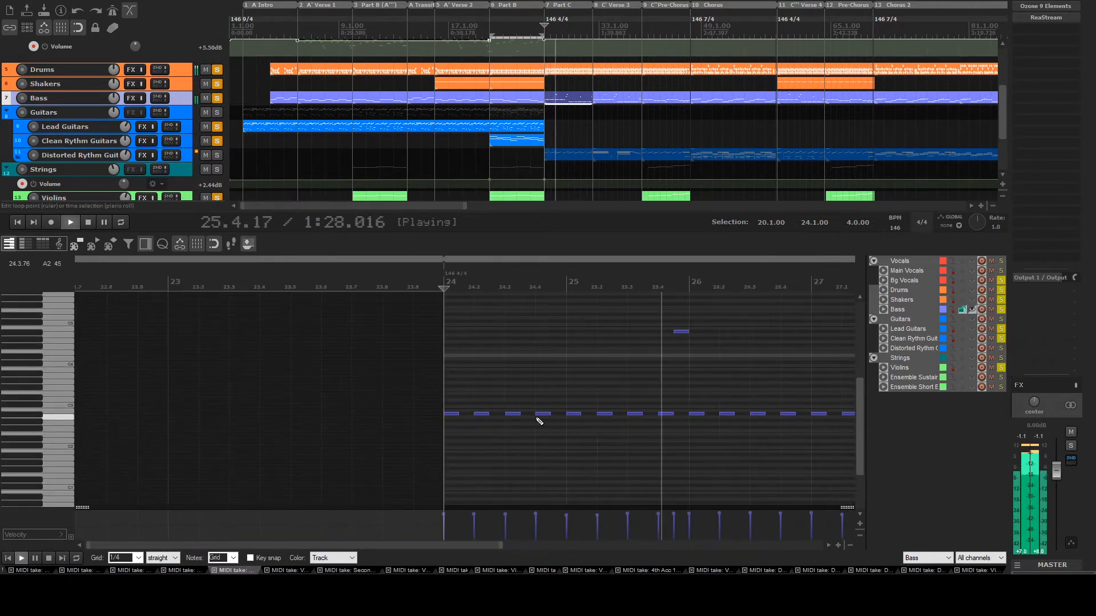
scroll(516, 418, down, 2)
scroll(569, 430, up, 2)
key(space)
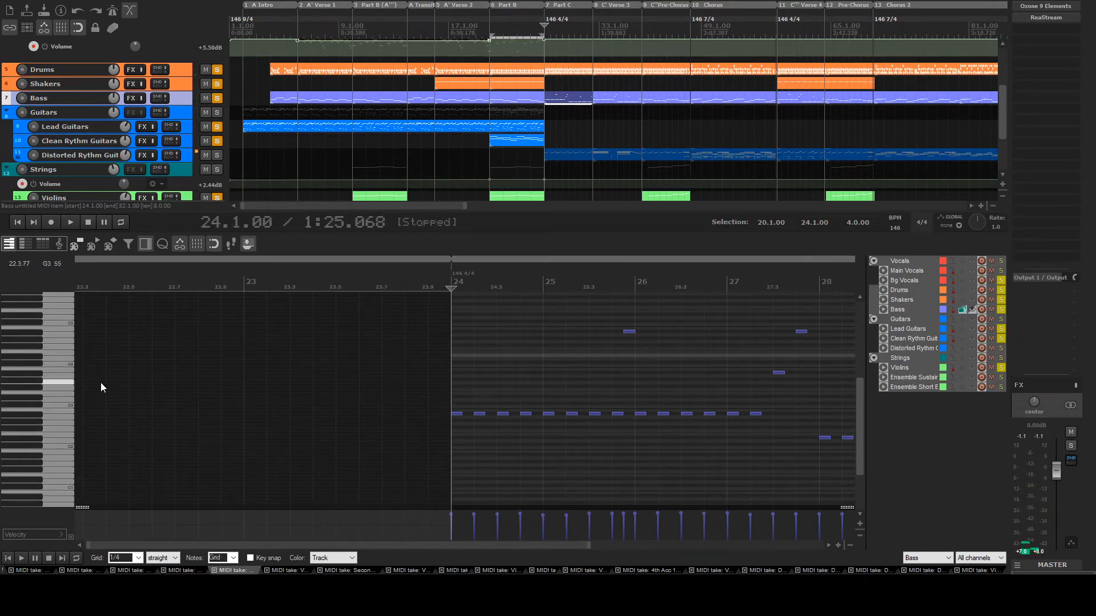
Examine the Part C bass notes from measure 24 to 32, comparing the low repeated notes with the higher accents
scroll(644, 388, up, 4)
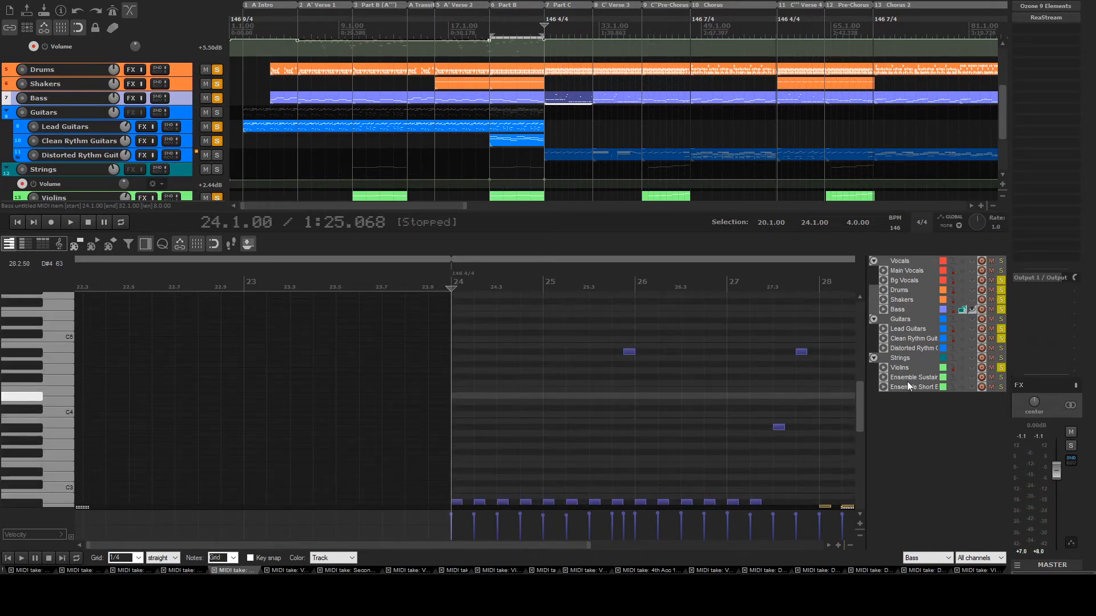
scroll(858, 392, down, 3)
scroll(548, 390, down, 2)
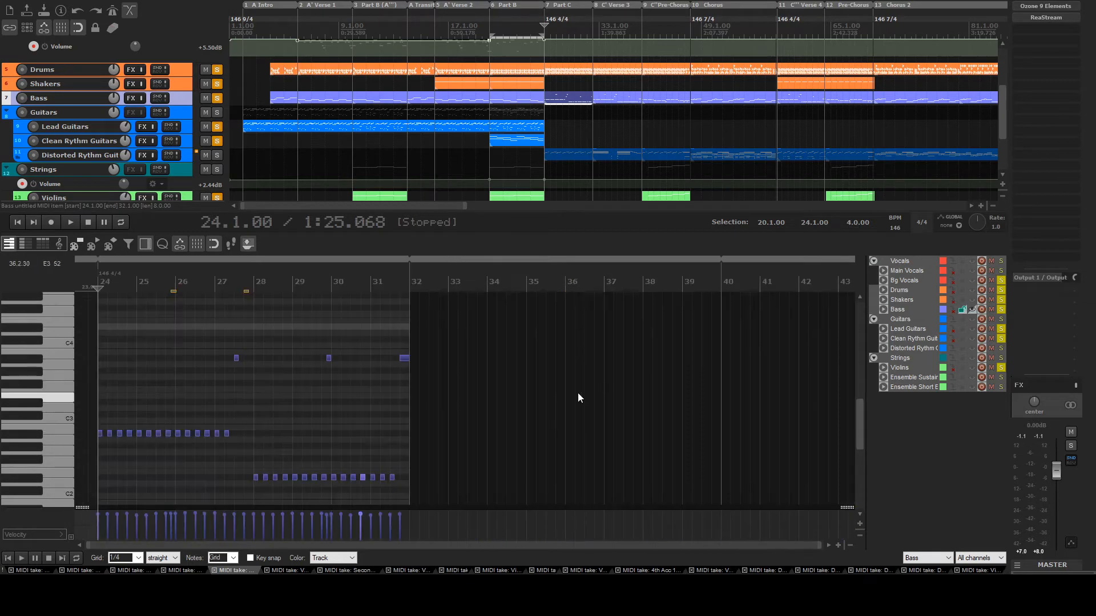
scroll(256, 410, up, 3)
click(707, 404)
scroll(498, 406, up, 2)
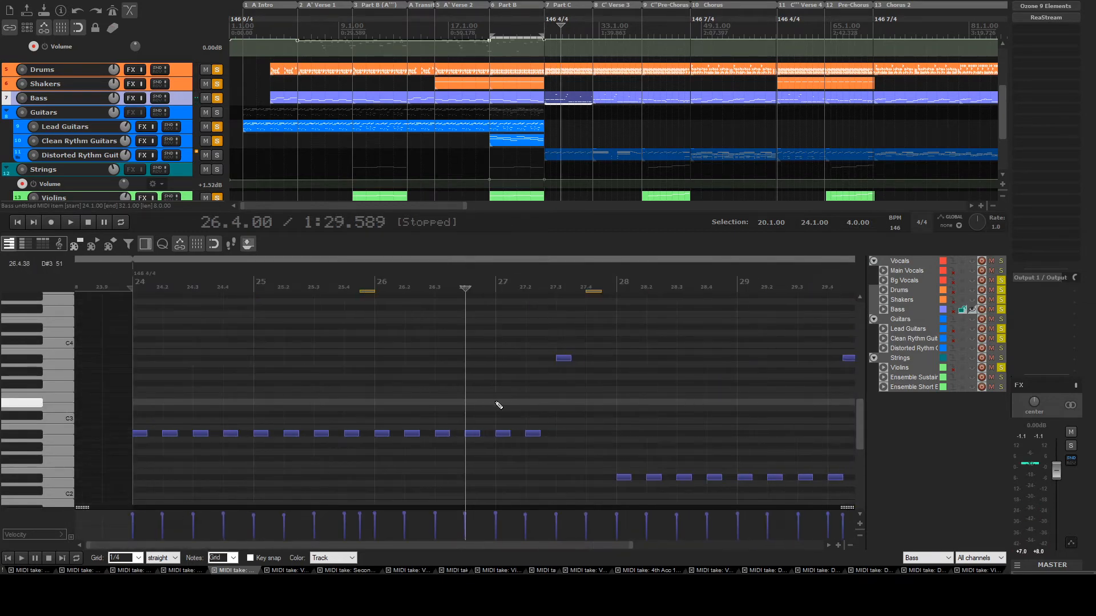
scroll(85, 351, down, 2)
scroll(87, 354, down, 3)
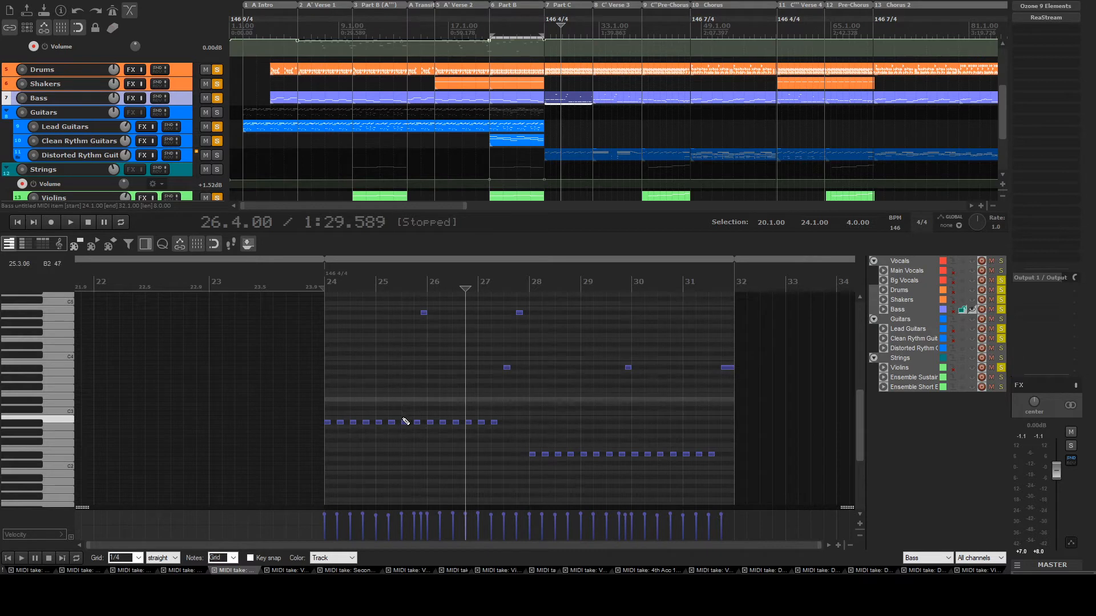
Play the Part C bass line from measure 24, stop near the first high note, and replay it from the same point
click(330, 446)
key(space)
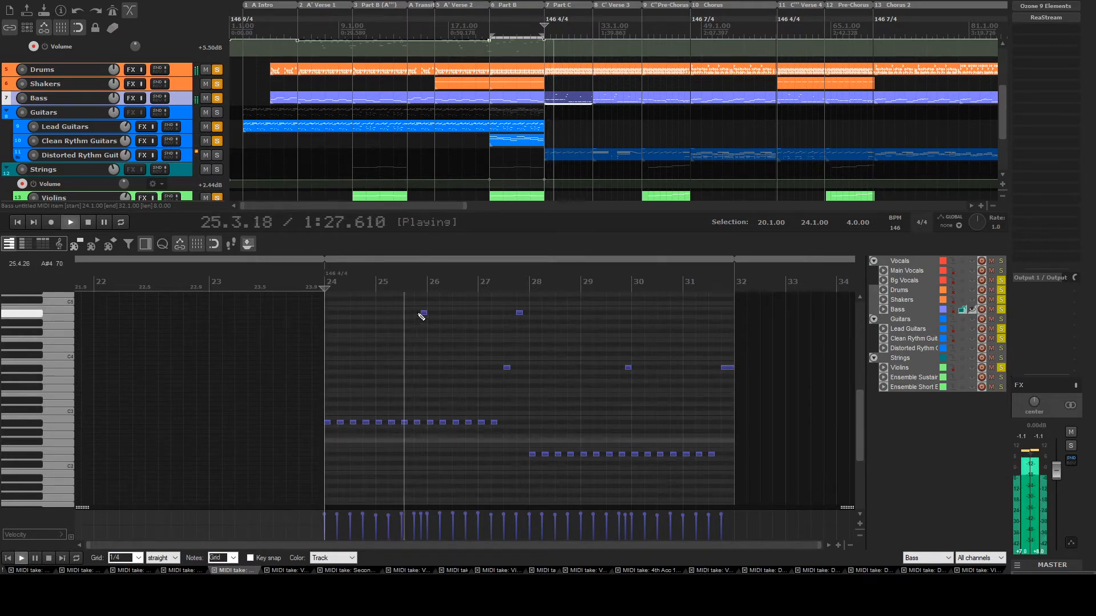
key(space)
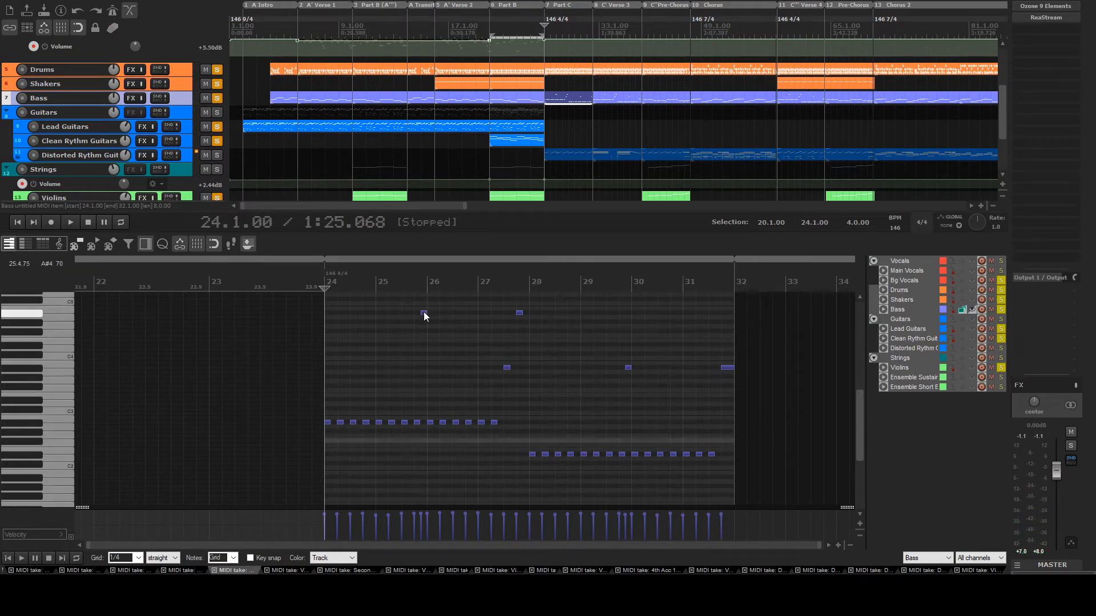
key(space)
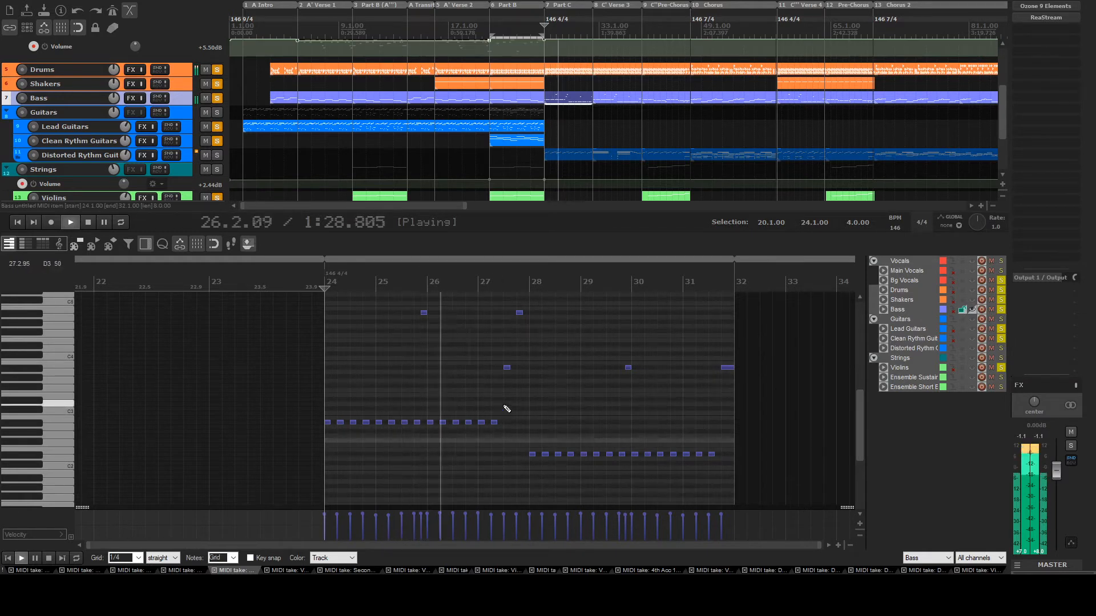
Replay the Part C bass line from measure 24 through the lower repeated notes around measure 29
key(space)
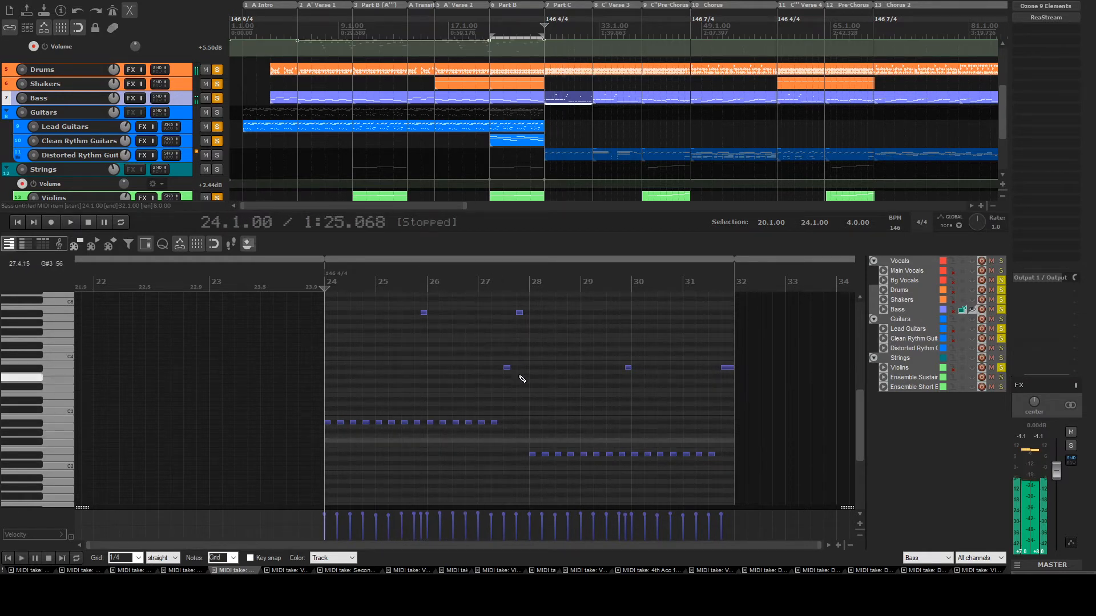
key(space)
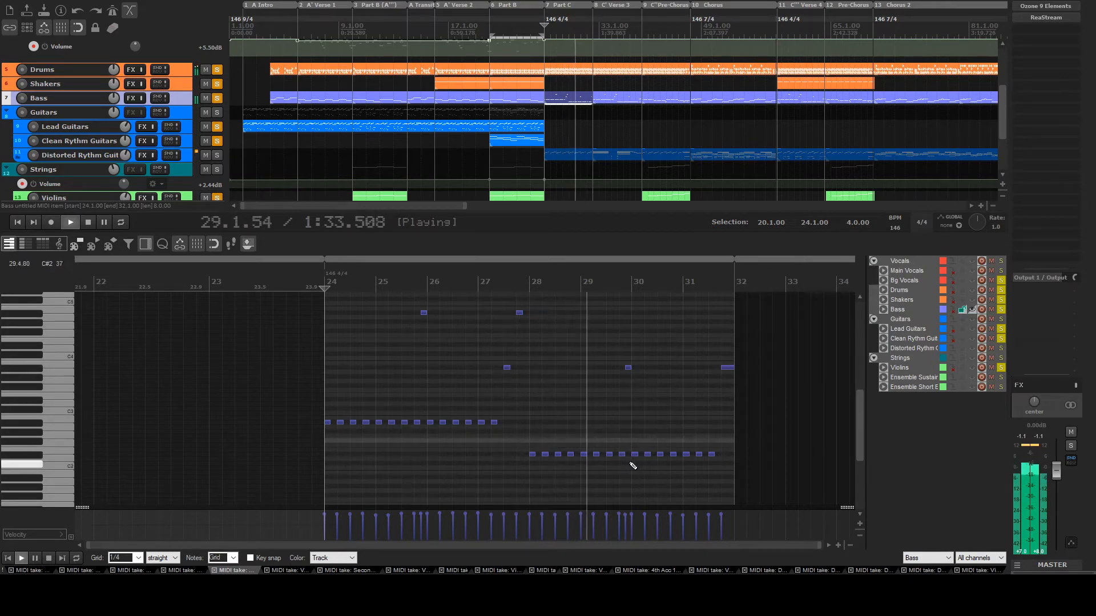
key(space)
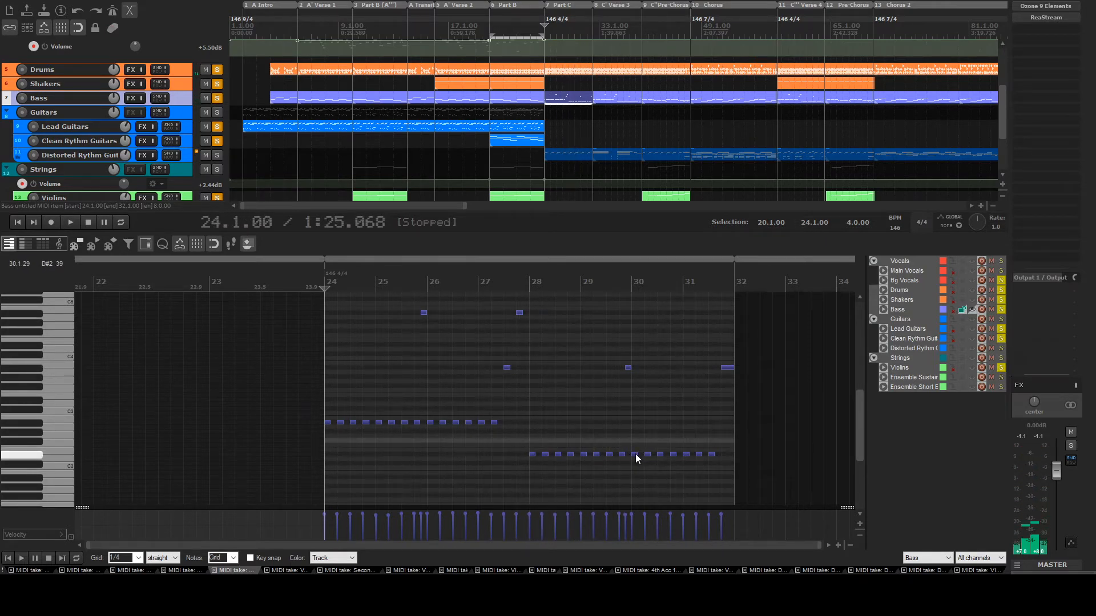
key(space)
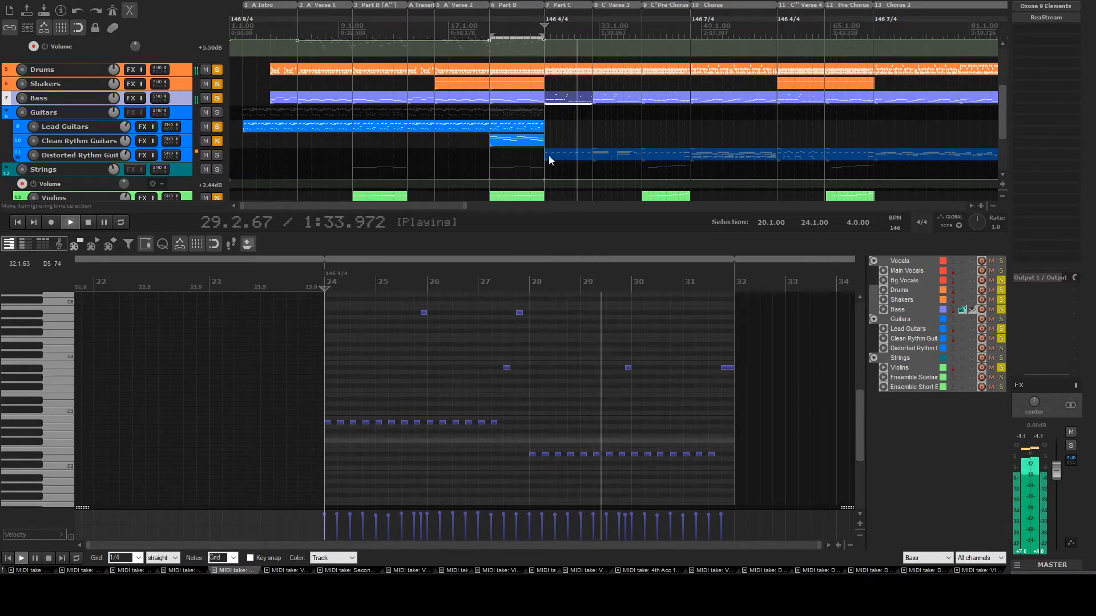
key(space)
Solo the Distorted Rhythm Guitars track and start playback of Part C from measure 24
scroll(387, 174, down, 3)
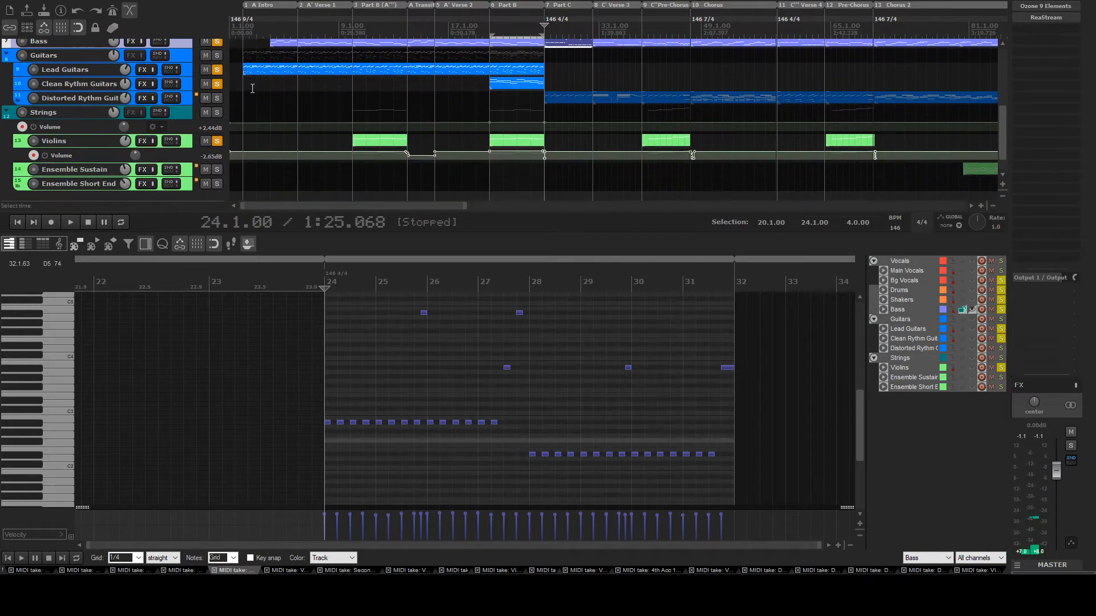
click(217, 98)
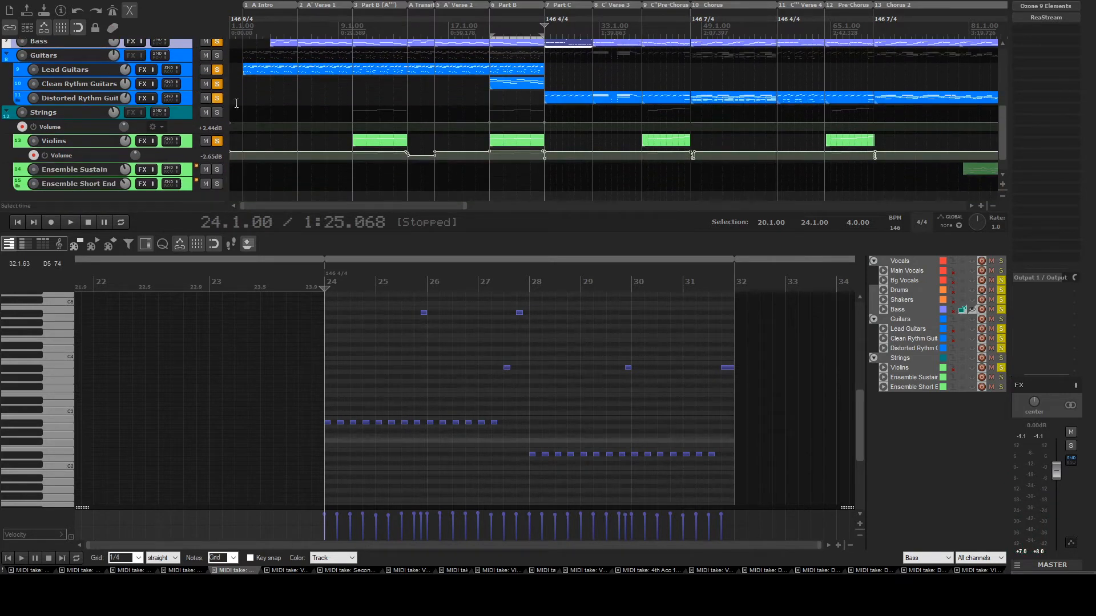
click(546, 109)
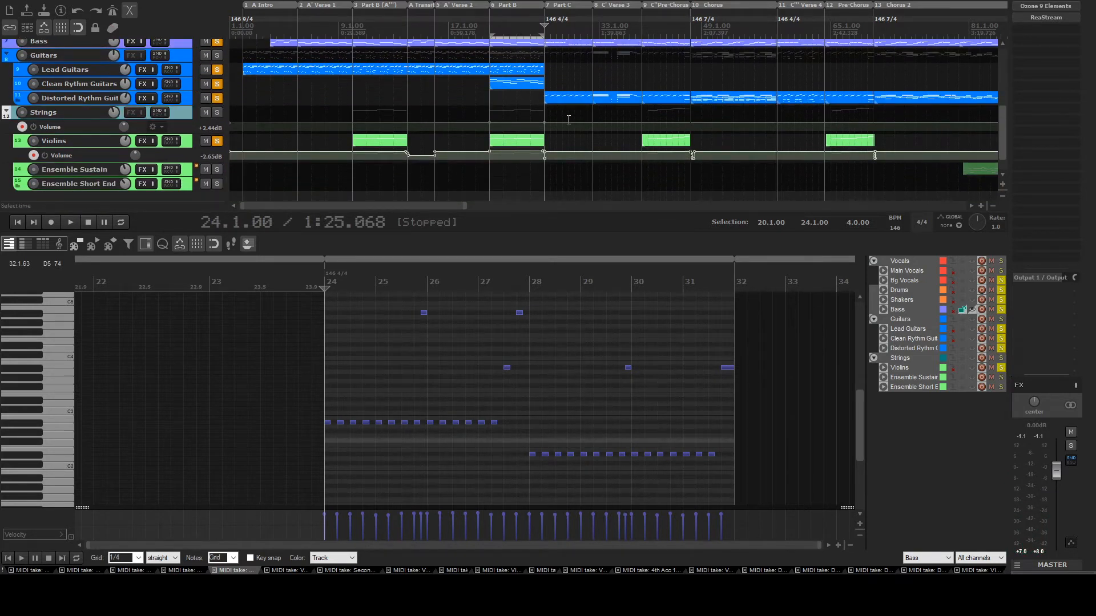
key(space)
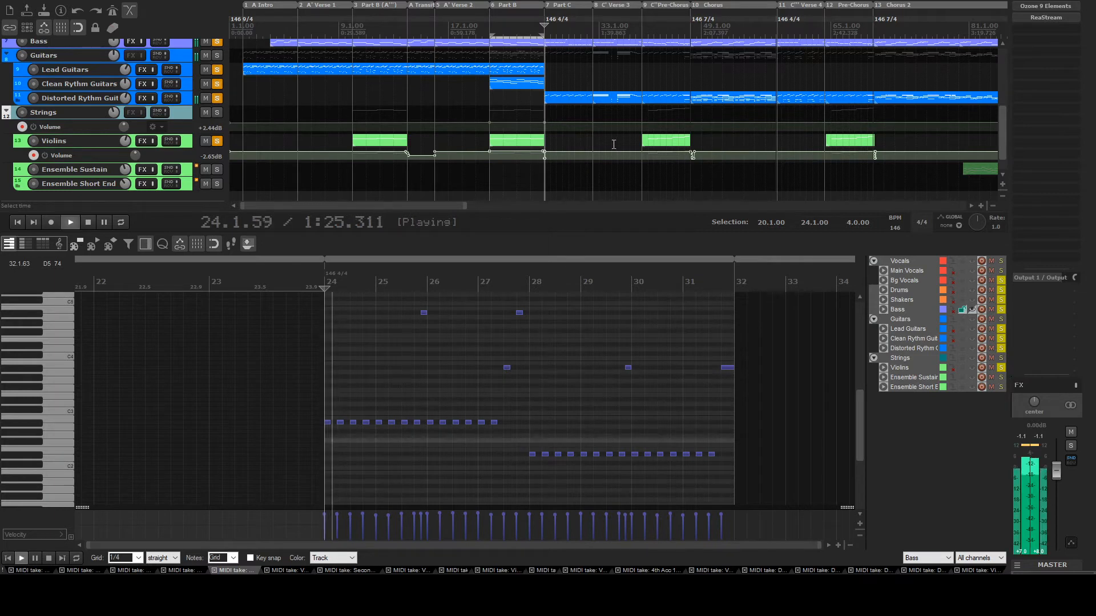
Open the Part C Distorted Rhythm Guitars item and follow its notes through measure 30 before stopping playback
click(546, 101)
double_click(546, 101)
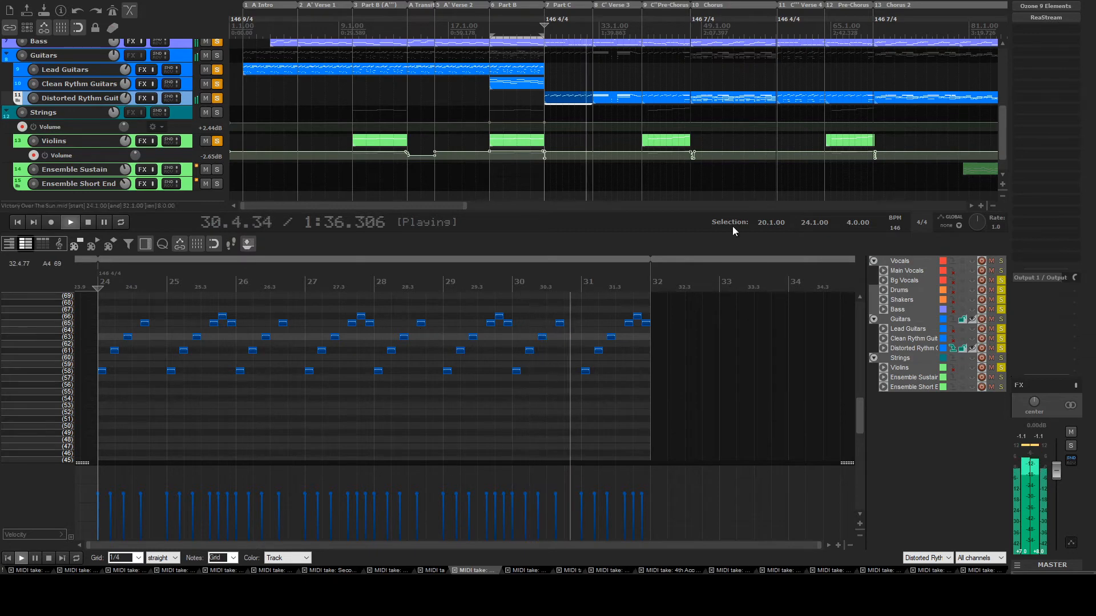
key(space)
Open the Part B Drums item, audition the closed hi-hat and examine the snare hits from measure 20
scroll(485, 103, up, 2)
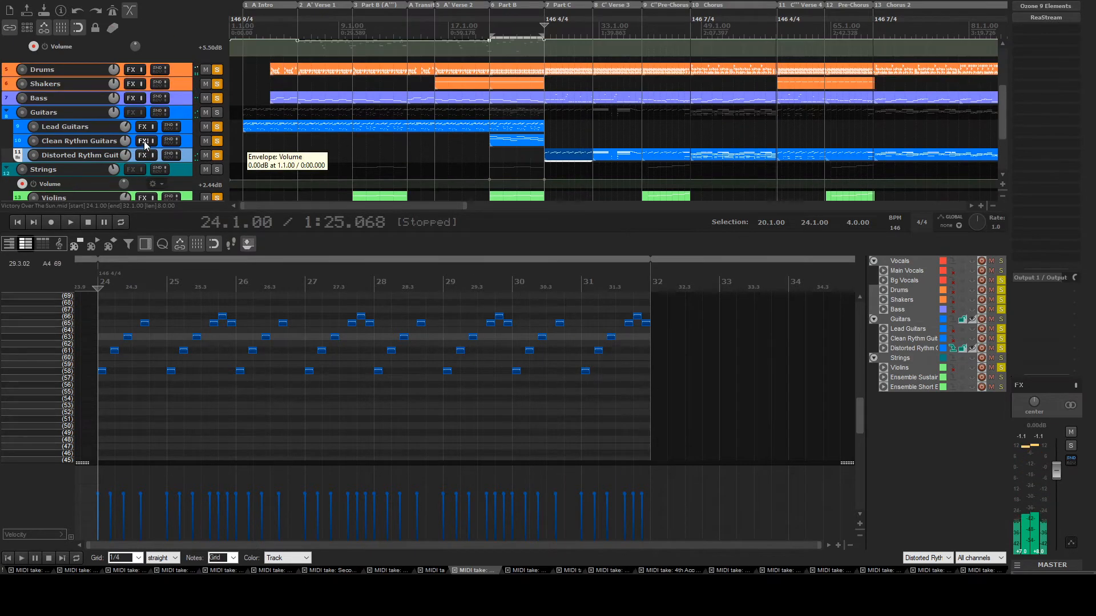
double_click(520, 71)
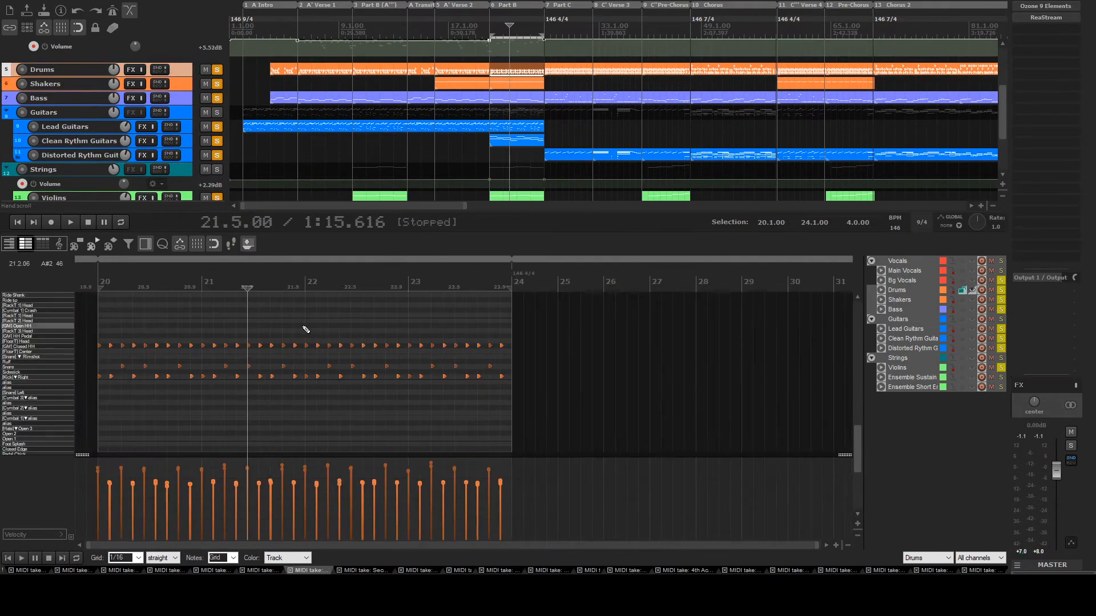
click(54, 343)
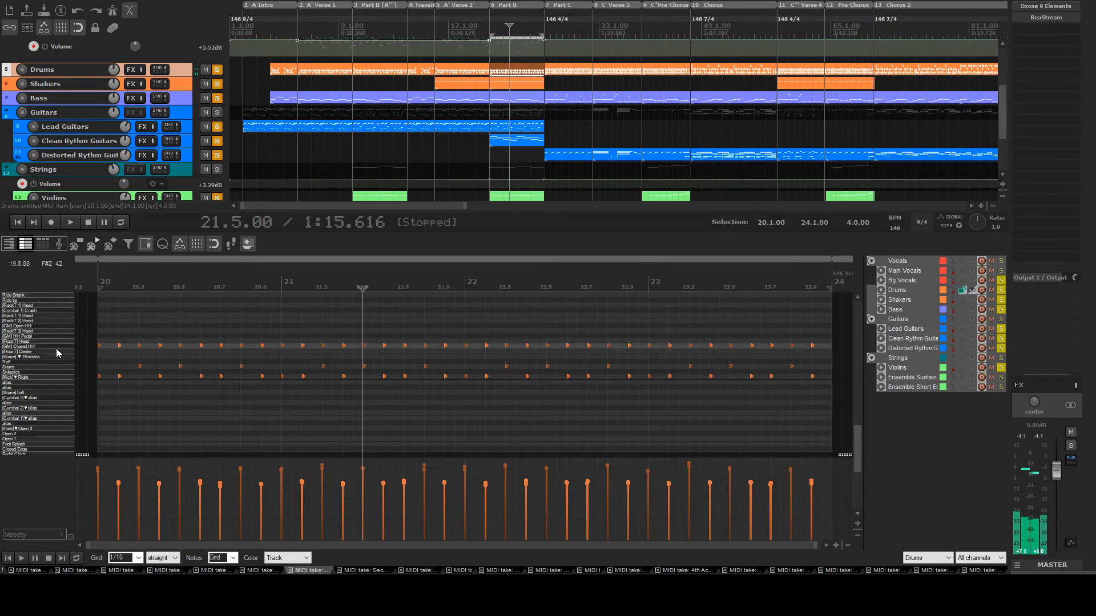
double_click(140, 367)
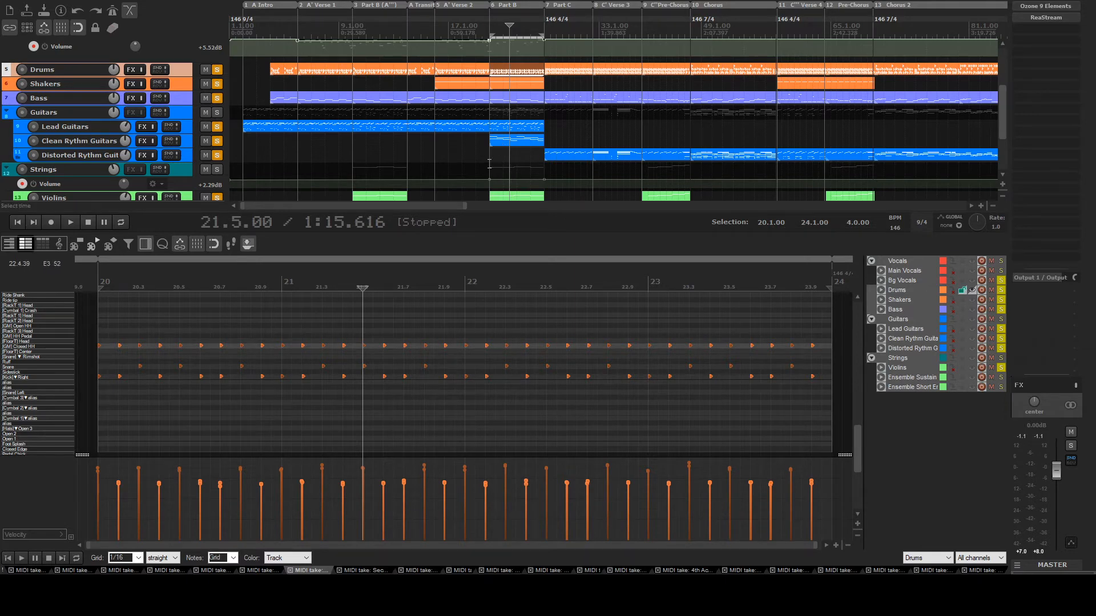
Reopen the Part C Distorted Rhythm Guitars item and play its repeating riff from measure 25 to about measure 31
click(582, 158)
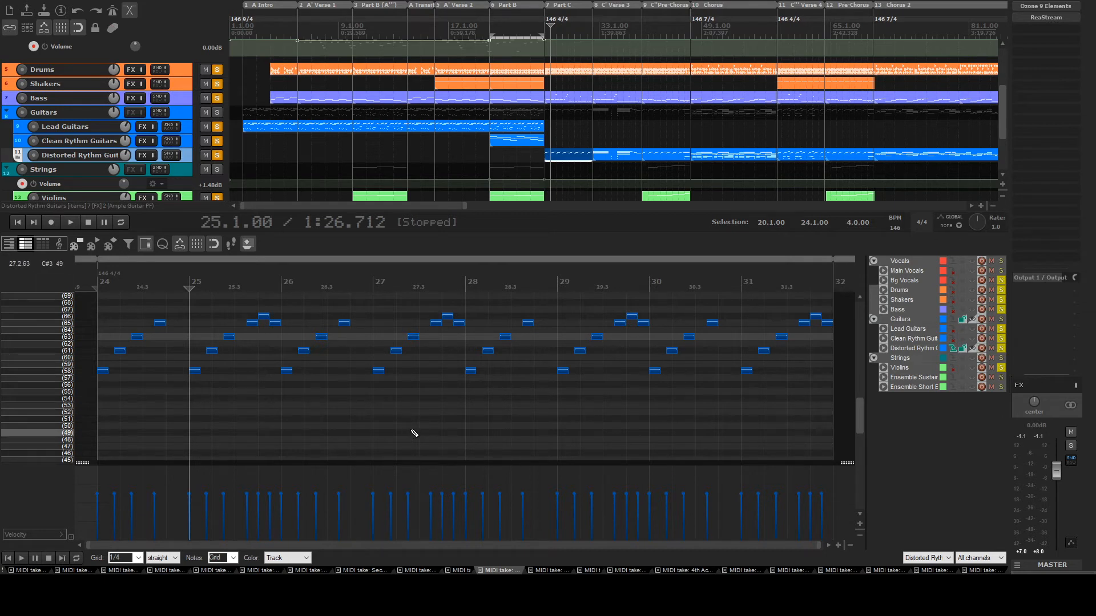
key(space)
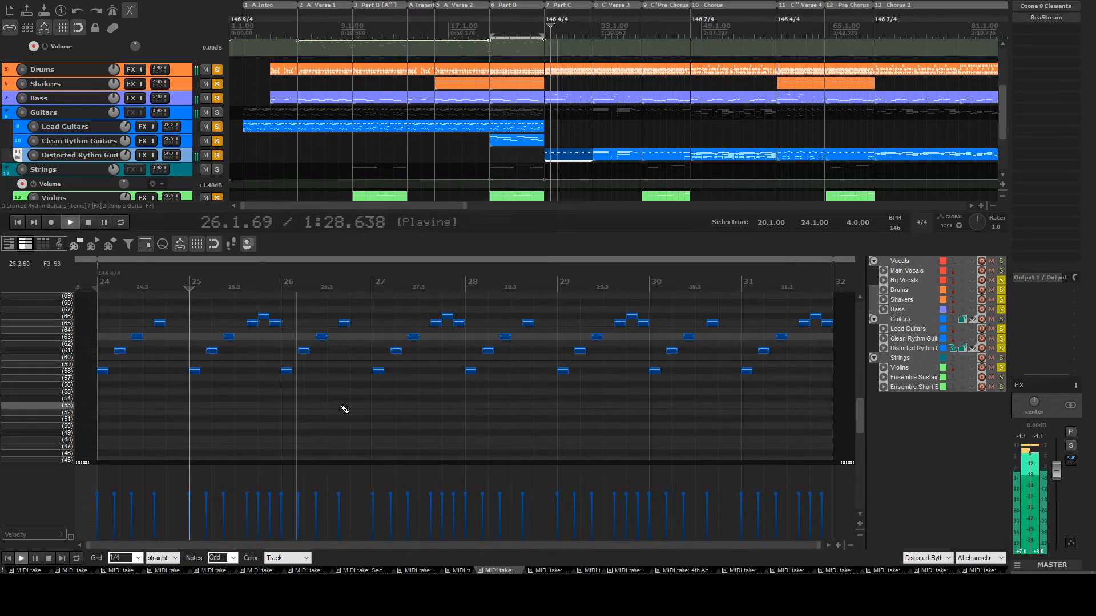
scroll(342, 408, down, 2)
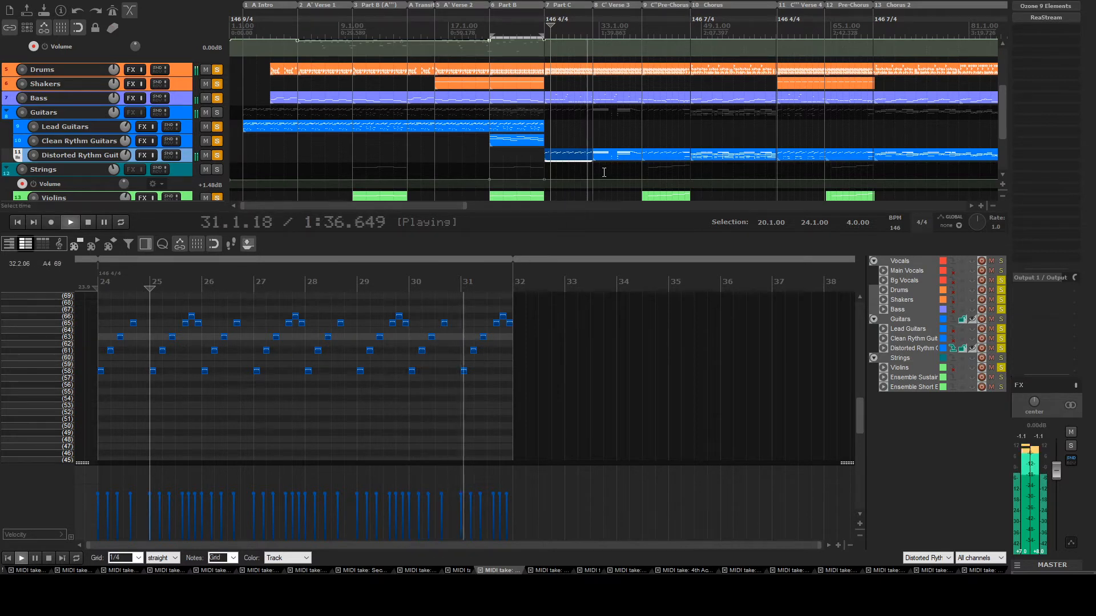
key(space)
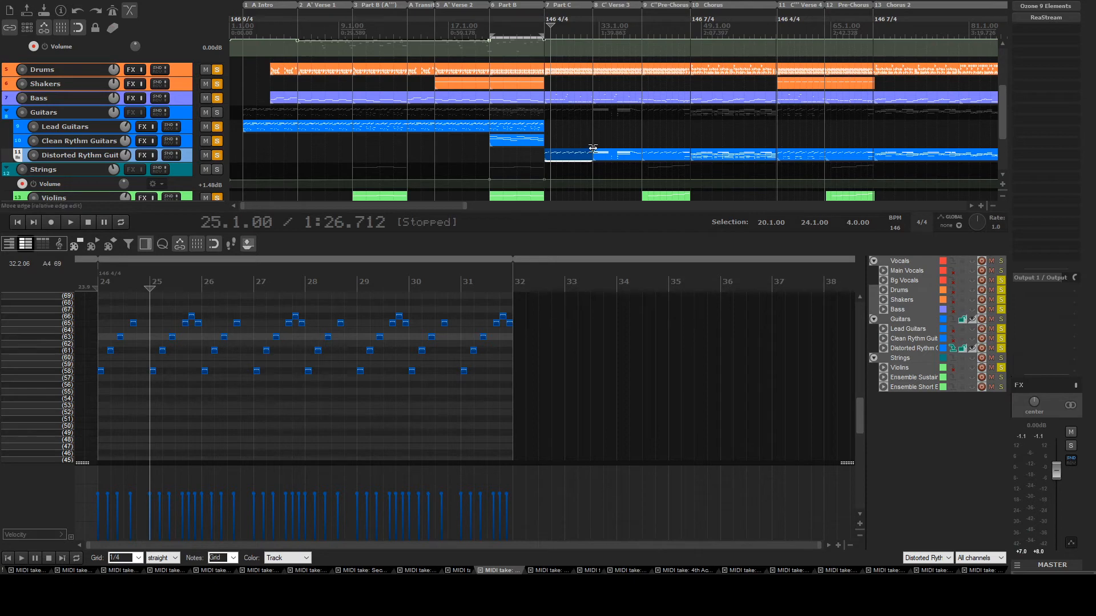
Open the Verse 3 Bass item, switch to the Verse 3 Drums item and play it briefly from measure 34
click(599, 102)
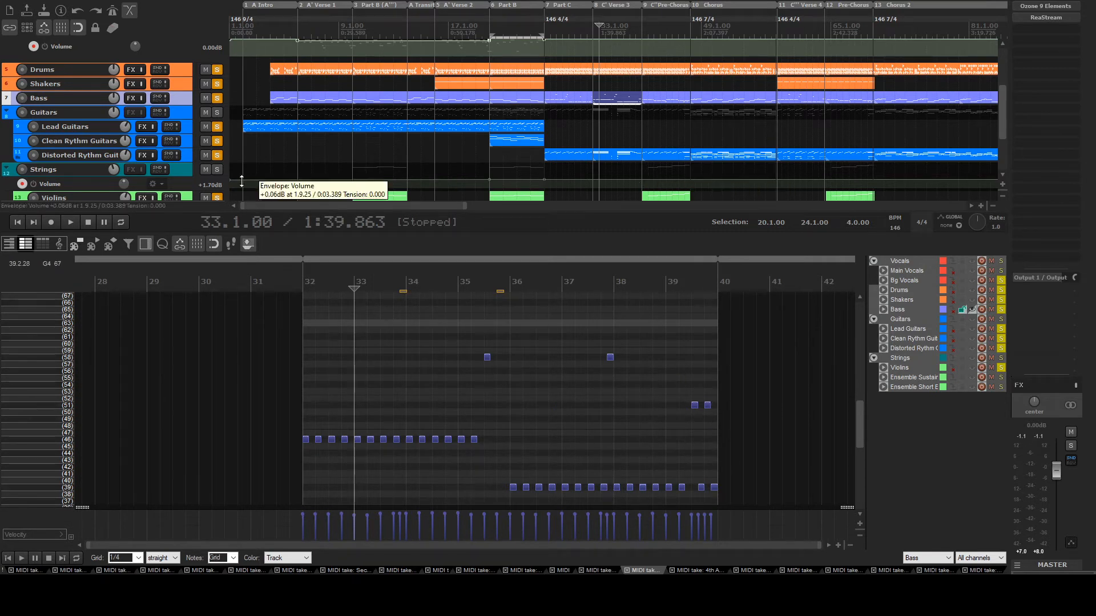
scroll(136, 148, up, 1)
click(595, 128)
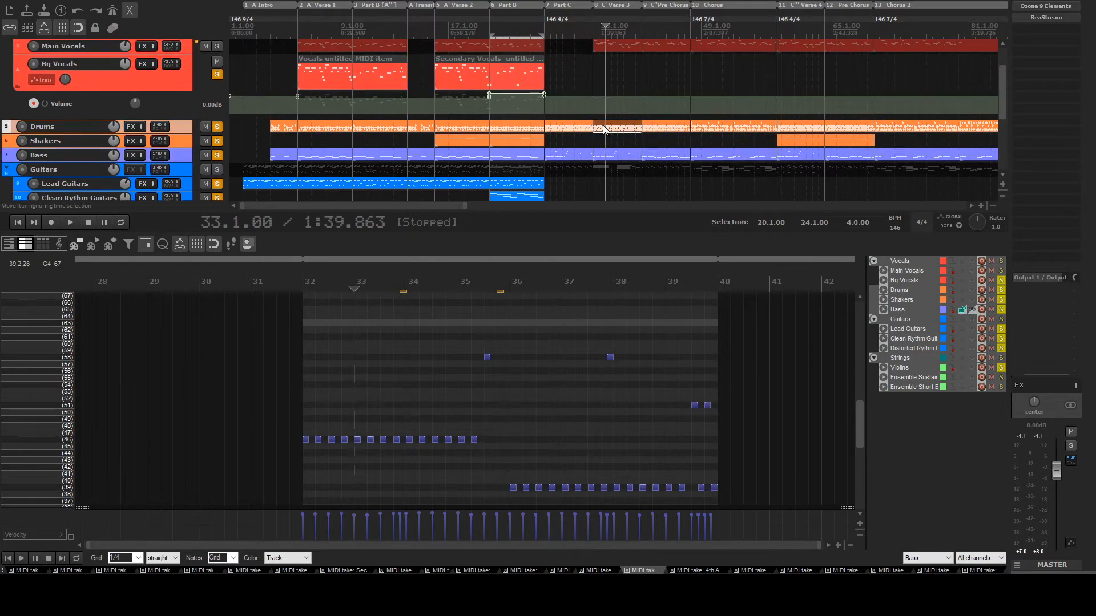
key(space)
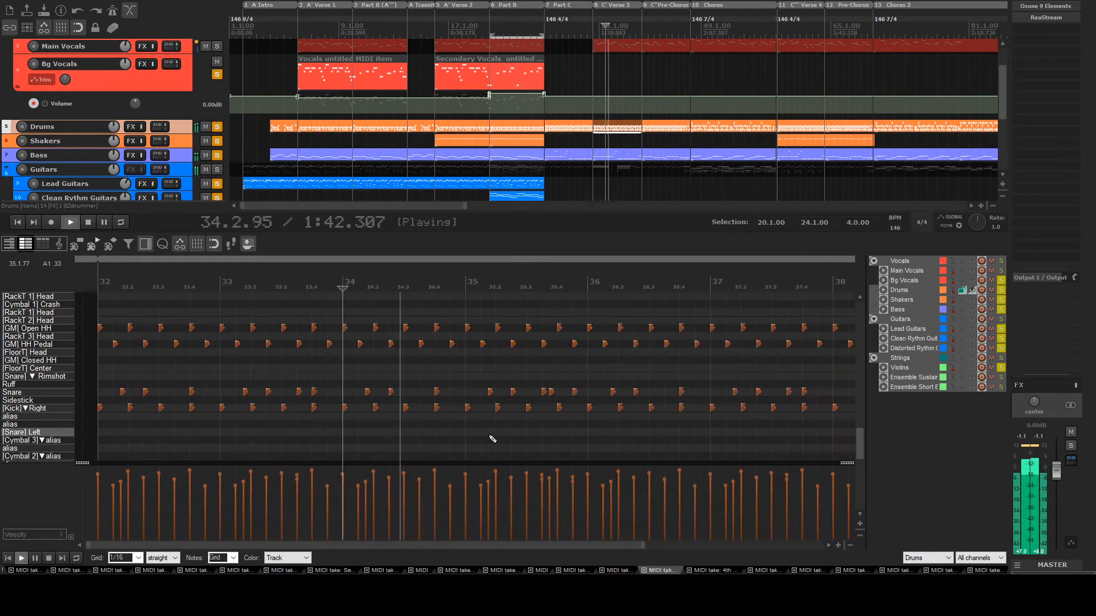
key(space)
Place the edit cursor at measure 32 and unsolo the Lead Guitars, Clean Rhythm Guitars and Bass tracks
click(596, 75)
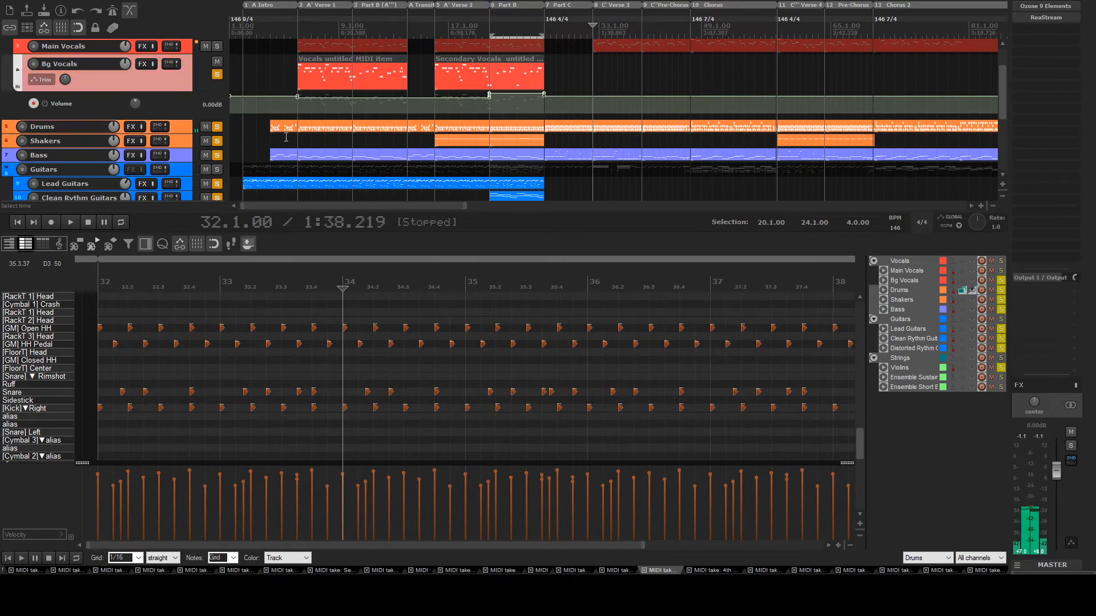
click(217, 184)
click(217, 197)
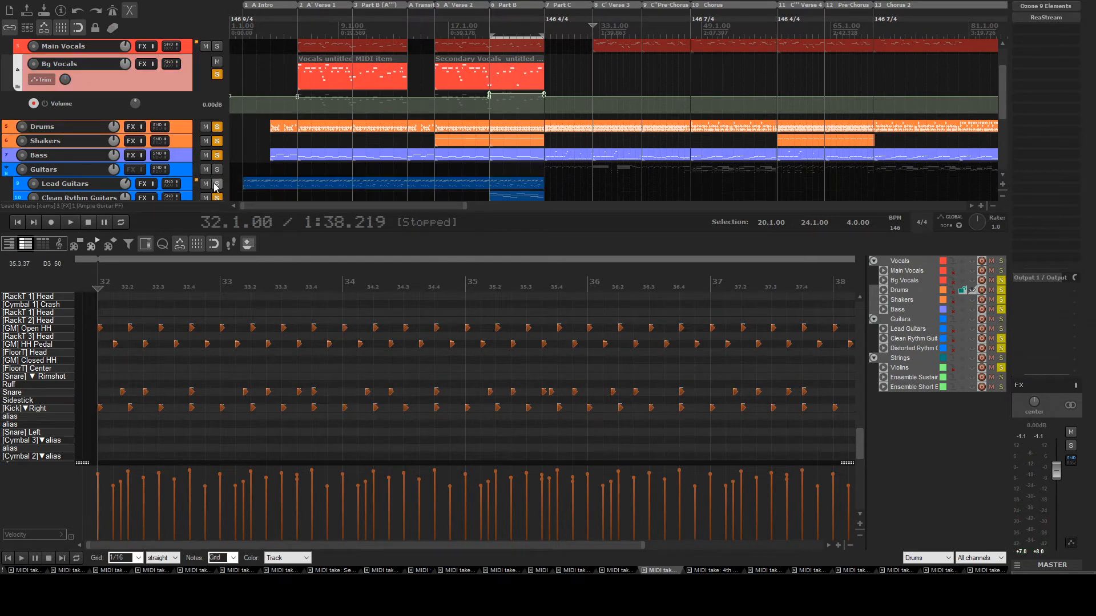
click(217, 156)
scroll(351, 156, down, 3)
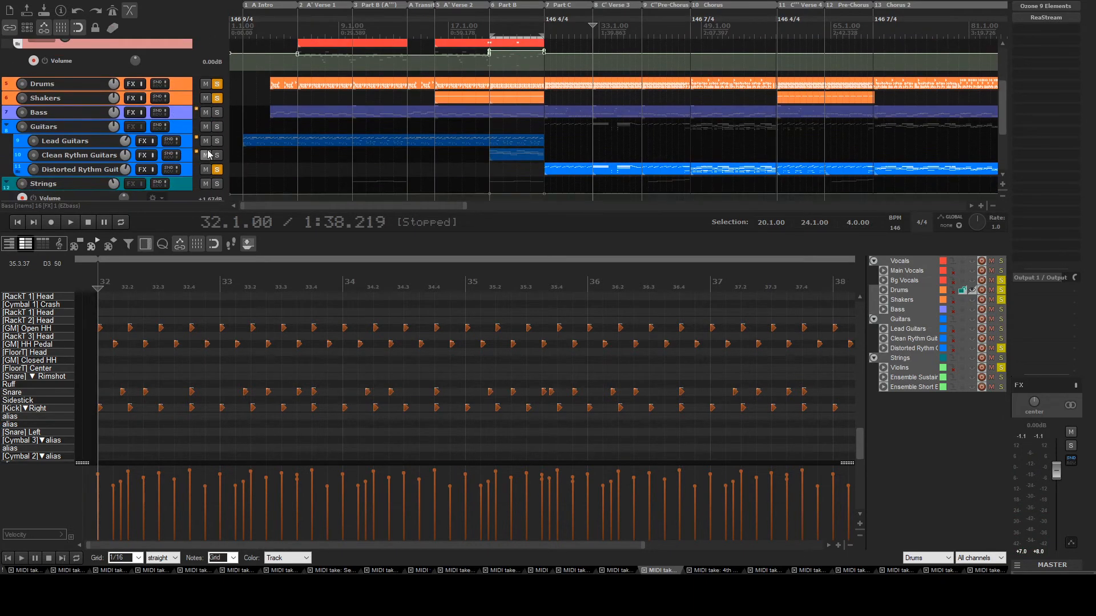
Unsolo the Distorted Rhythm Guitars, solo the Bass track alongside the drums, and play Verse 3 from measure 32
click(217, 169)
click(217, 112)
key(space)
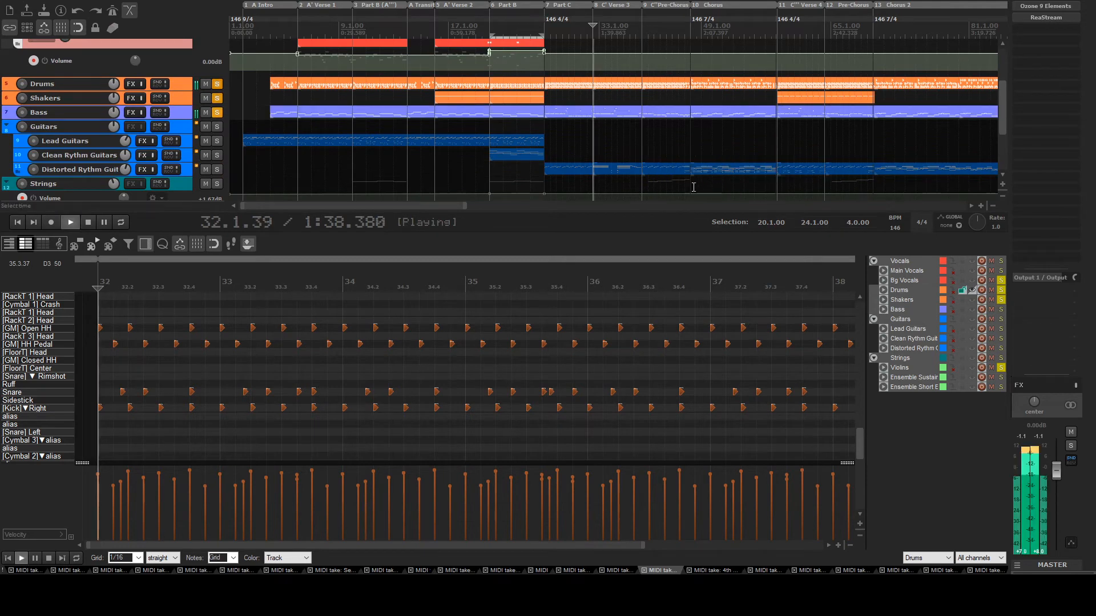
scroll(656, 177, up, 3)
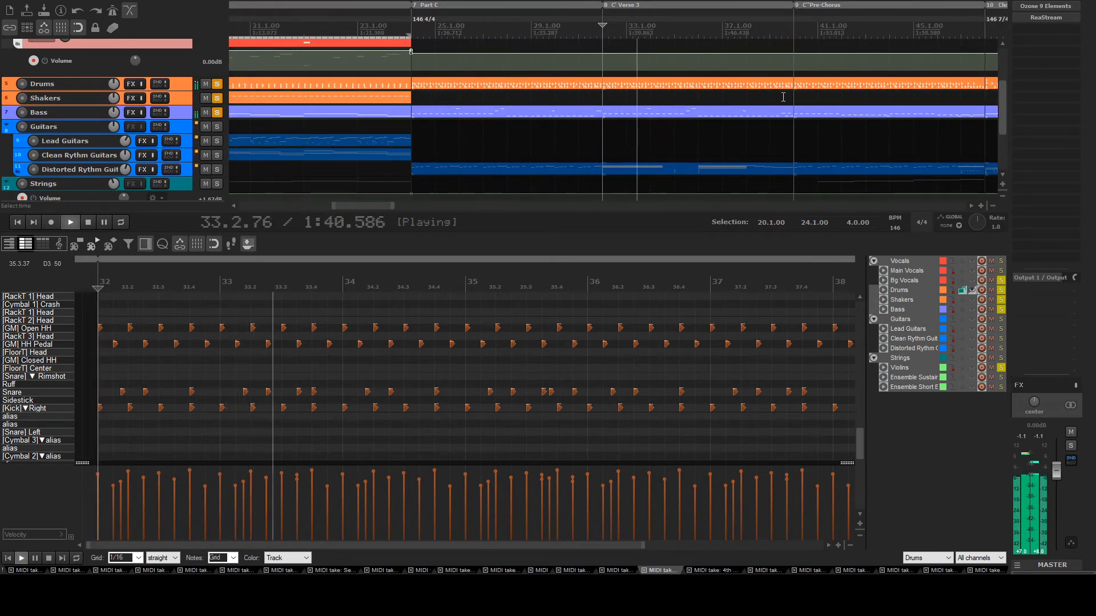
scroll(724, 278, down, 2)
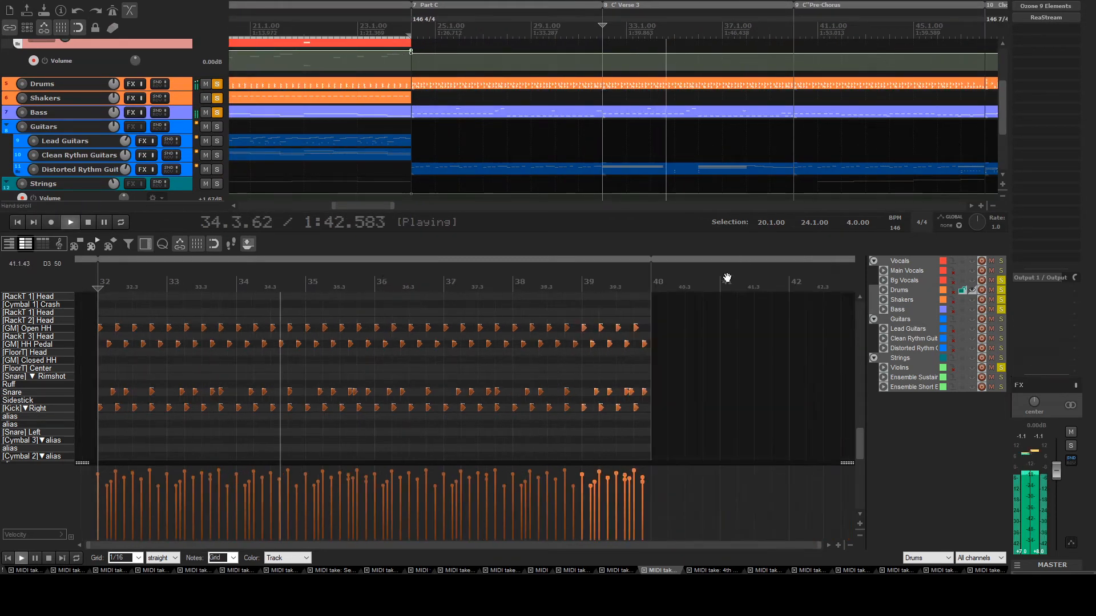
Play back the drums and bass at the end of Verse 3, starting from measure 38 and from 39.2
key(space)
click(513, 306)
key(space)
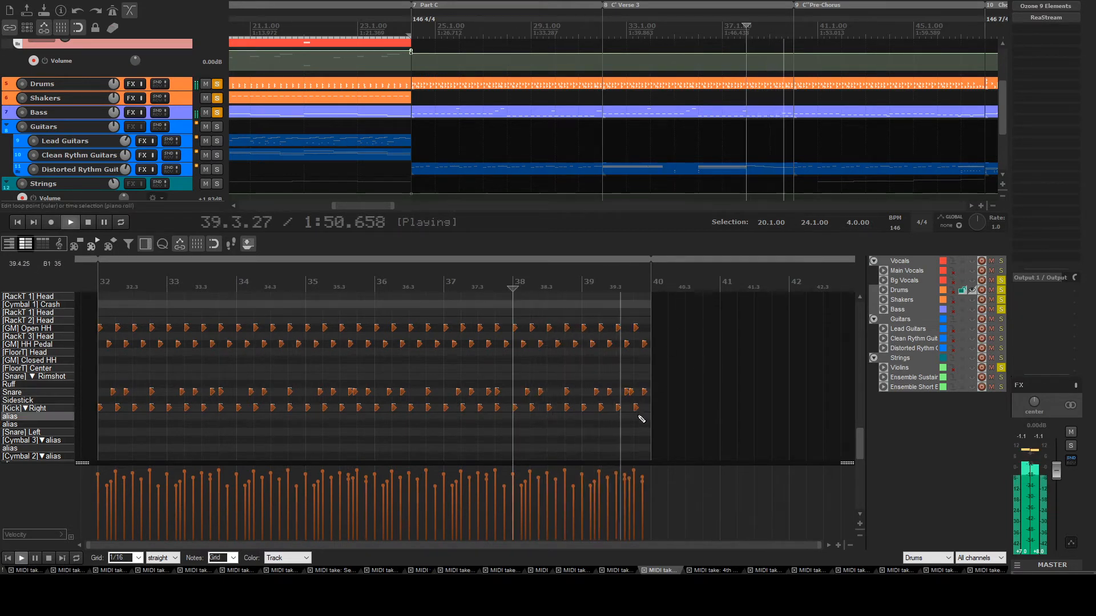
key(space)
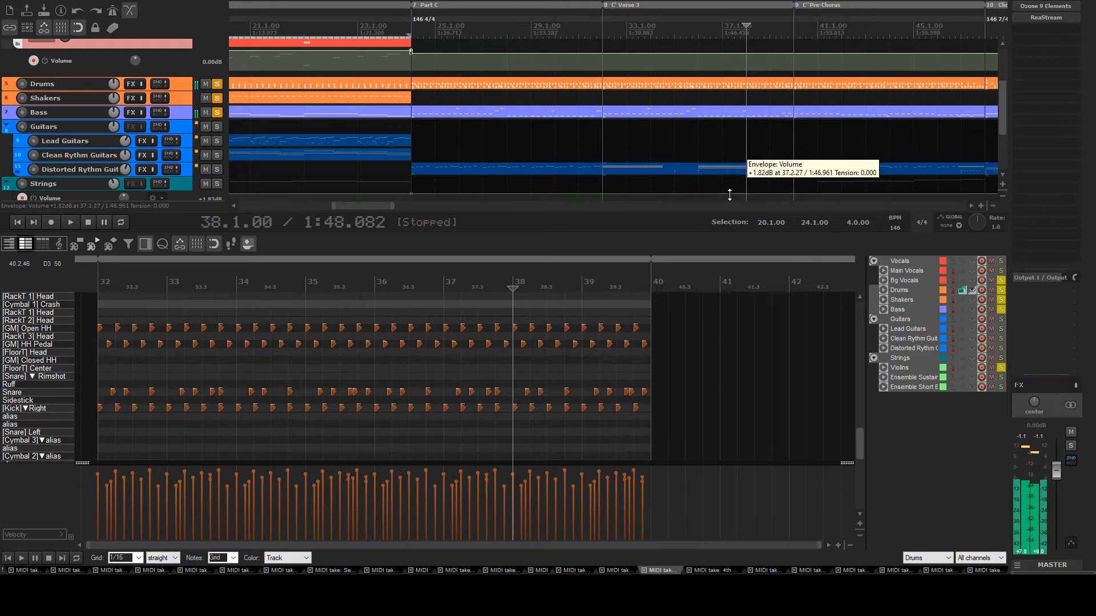
click(776, 132)
key(space)
key(space)
Open the Verse 3 Bass item in the MIDI editor and play its ending from 38.4
click(762, 113)
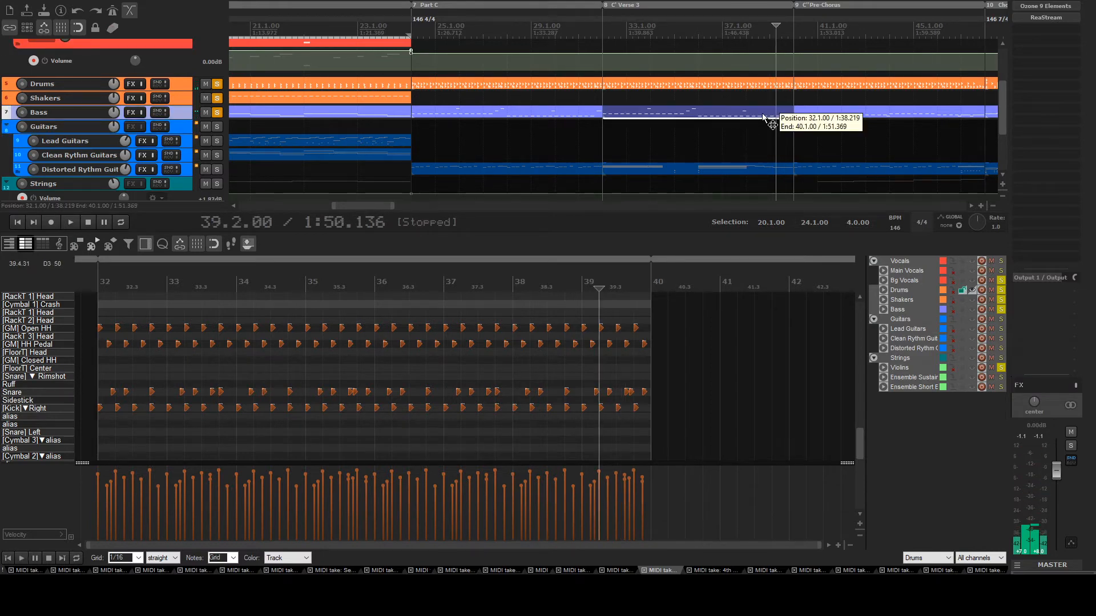
scroll(716, 421, up, 3)
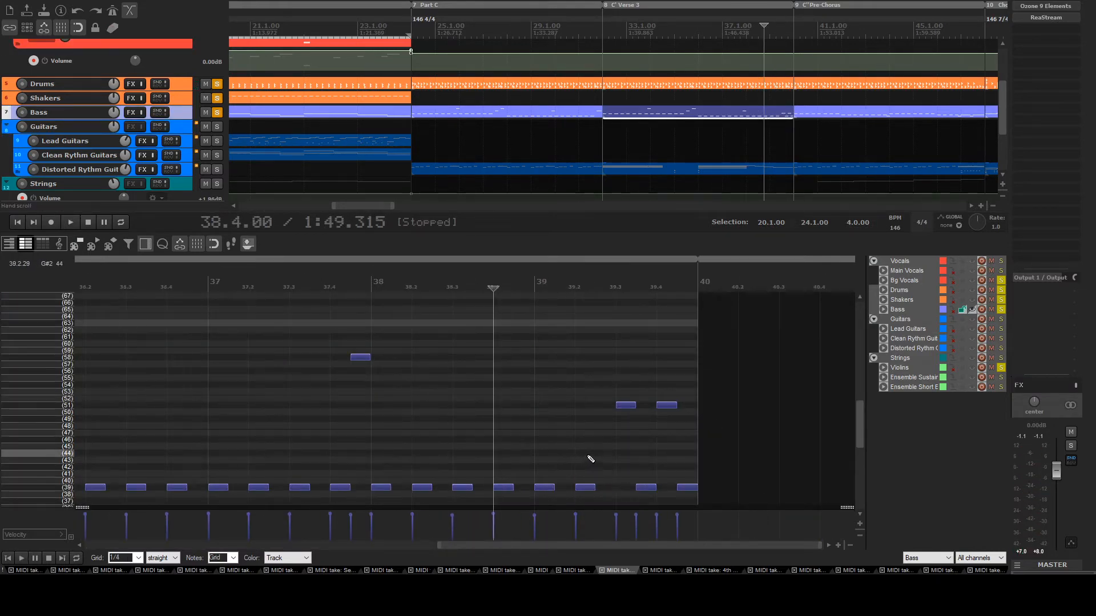
key(space)
key(space)
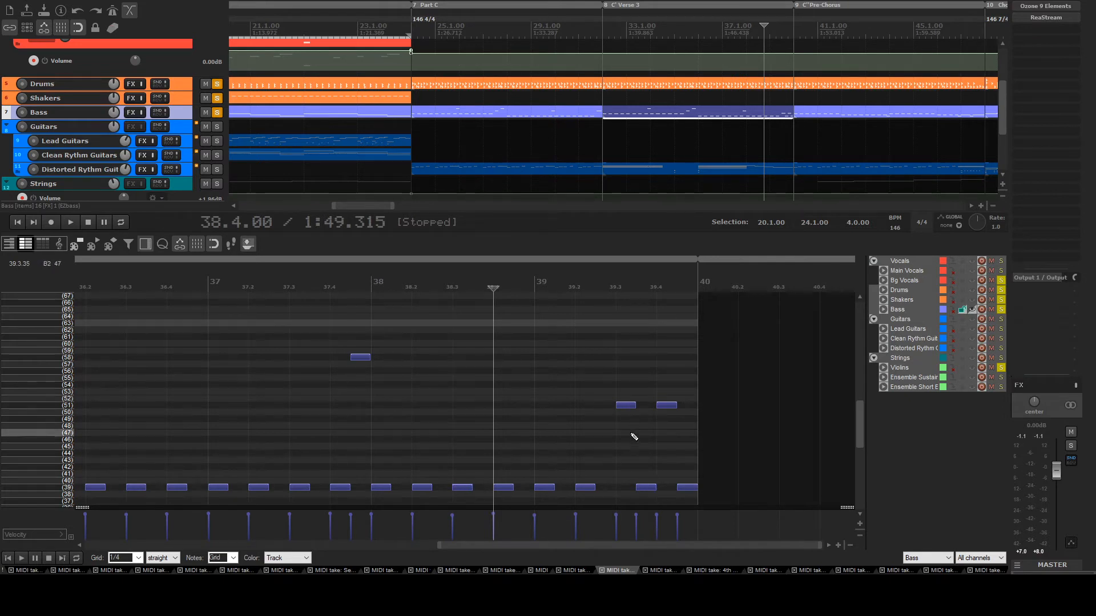
key(space)
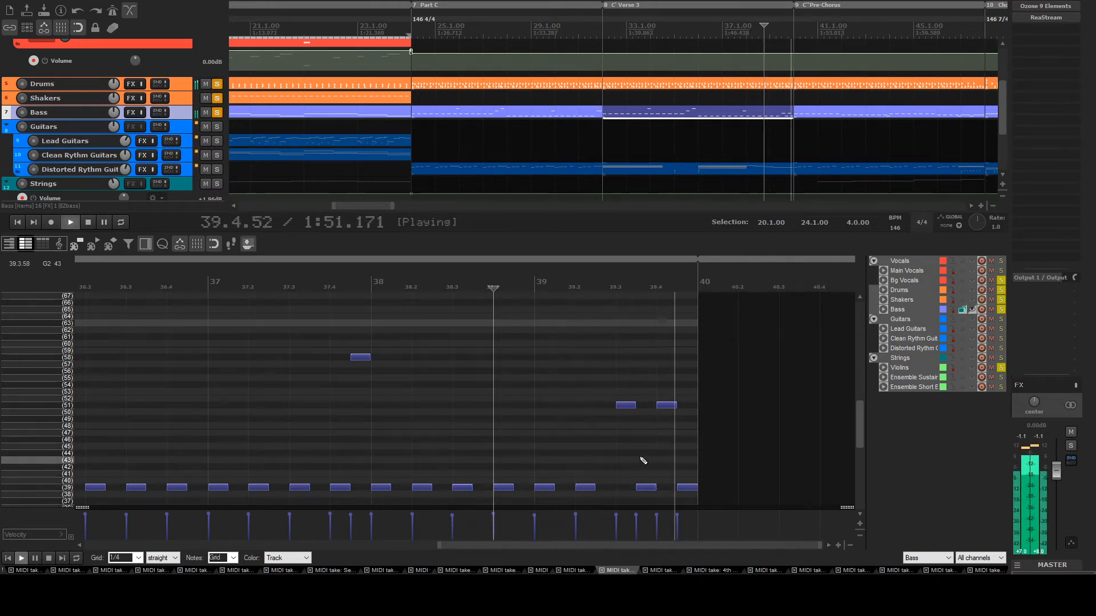
key(space)
Select the first note on pitch 51 near the end of measure 39 and replay the bass ending
click(628, 406)
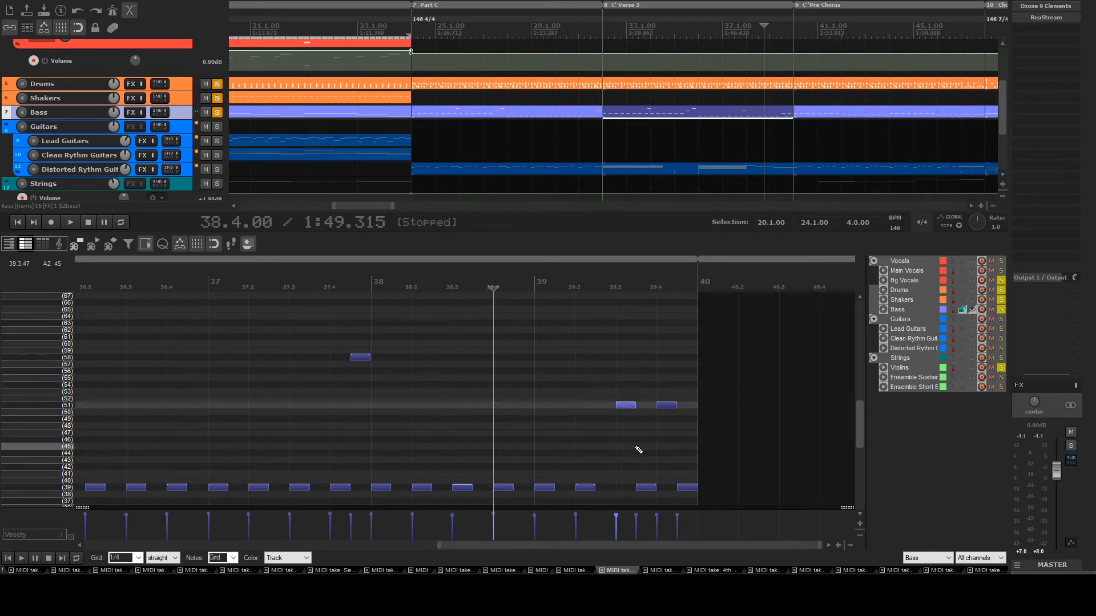
key(space)
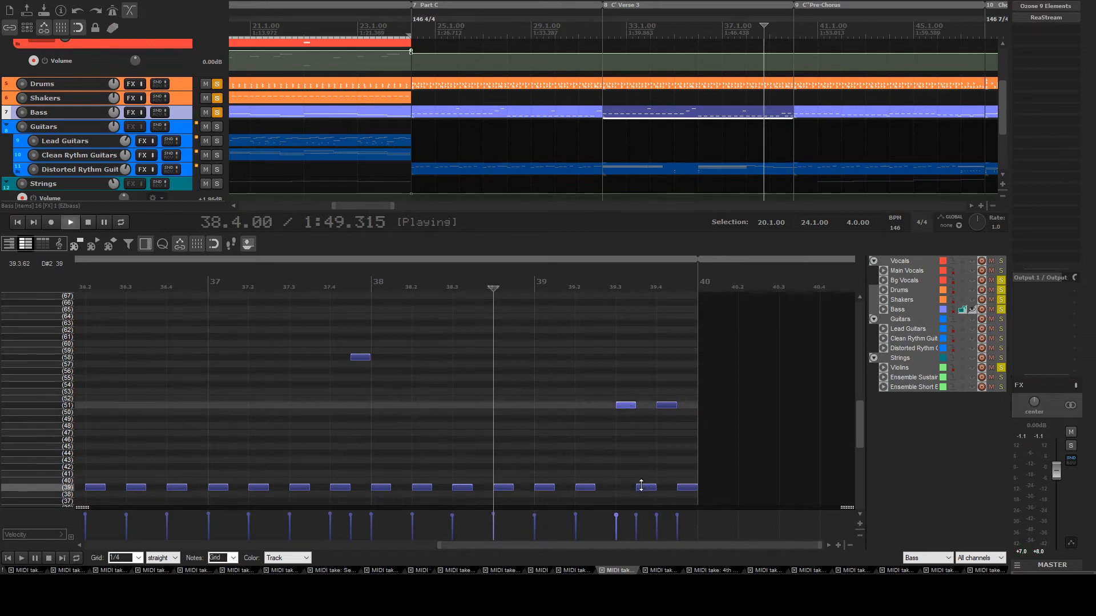
key(space)
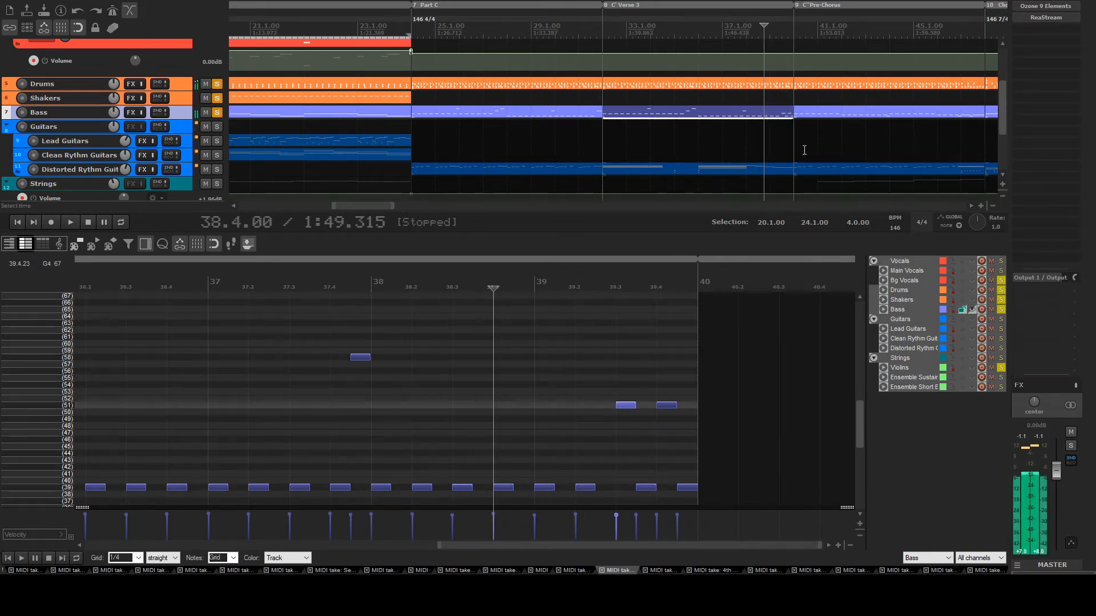
Solo the Distorted Rhythm Guitars track and place the edit cursor at the start of Verse 3, measure 32
scroll(529, 135, down, 2)
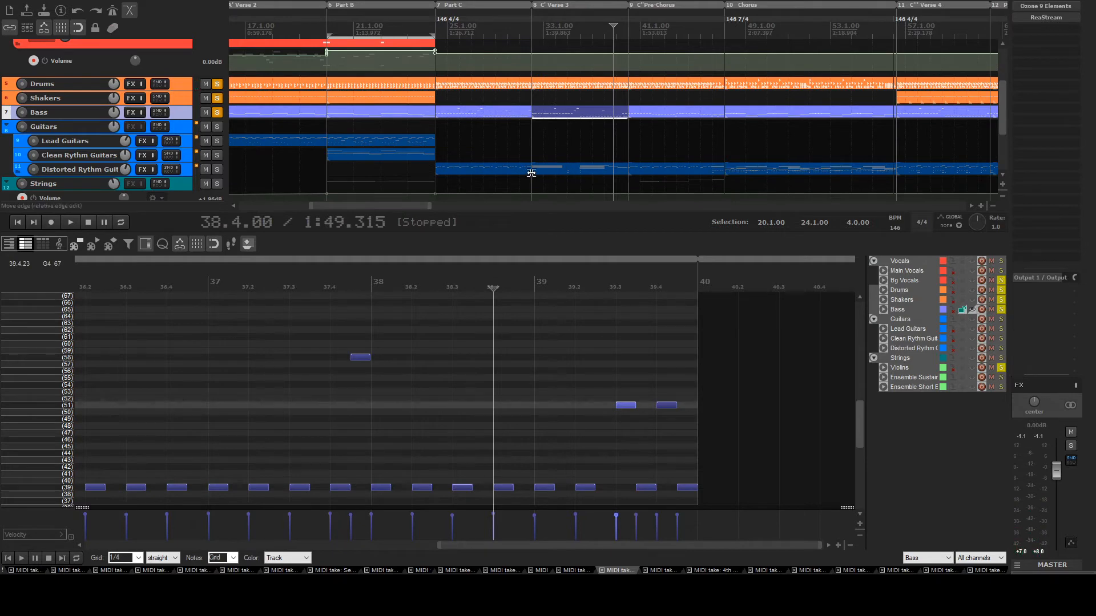
click(216, 170)
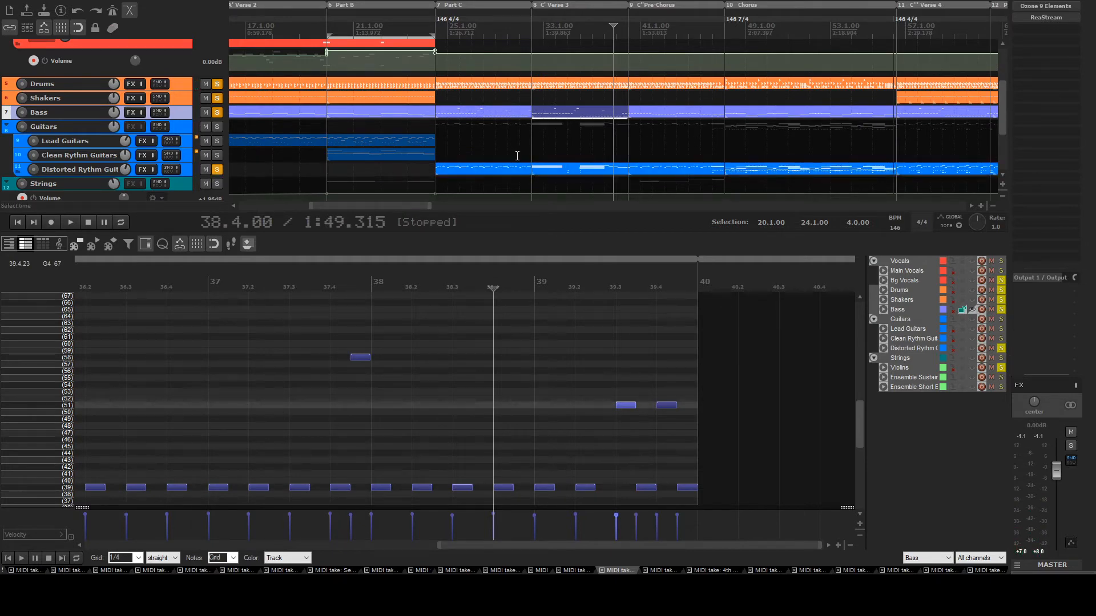
click(533, 172)
scroll(540, 164, down, 2)
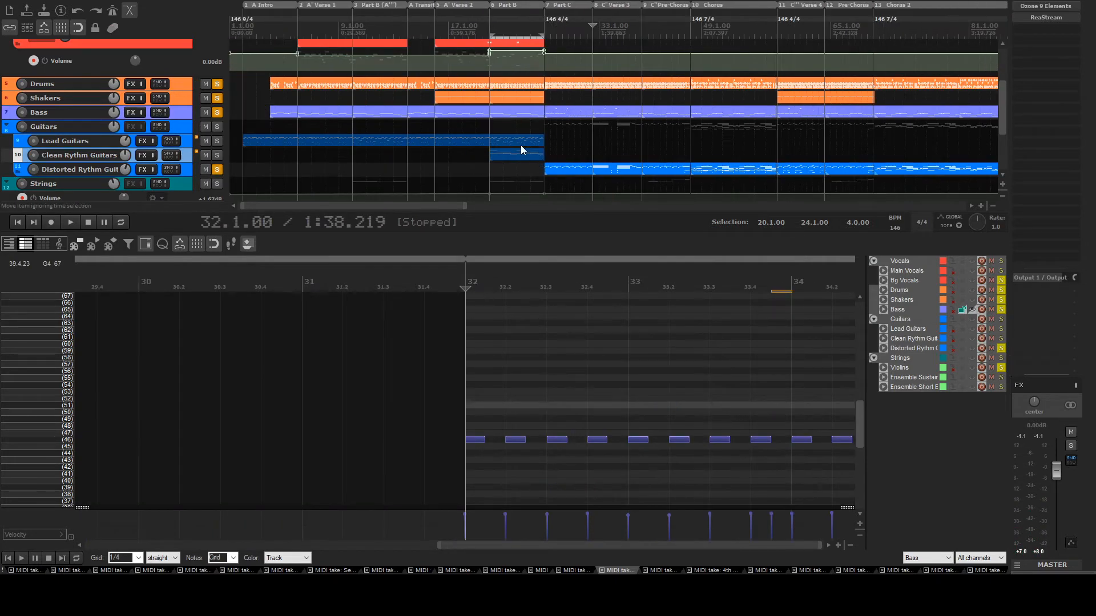
Open the Verse 3 Distorted Rhythm Guitars item in the MIDI editor and play it twice from measure 32
scroll(565, 179, down, 1)
click(486, 168)
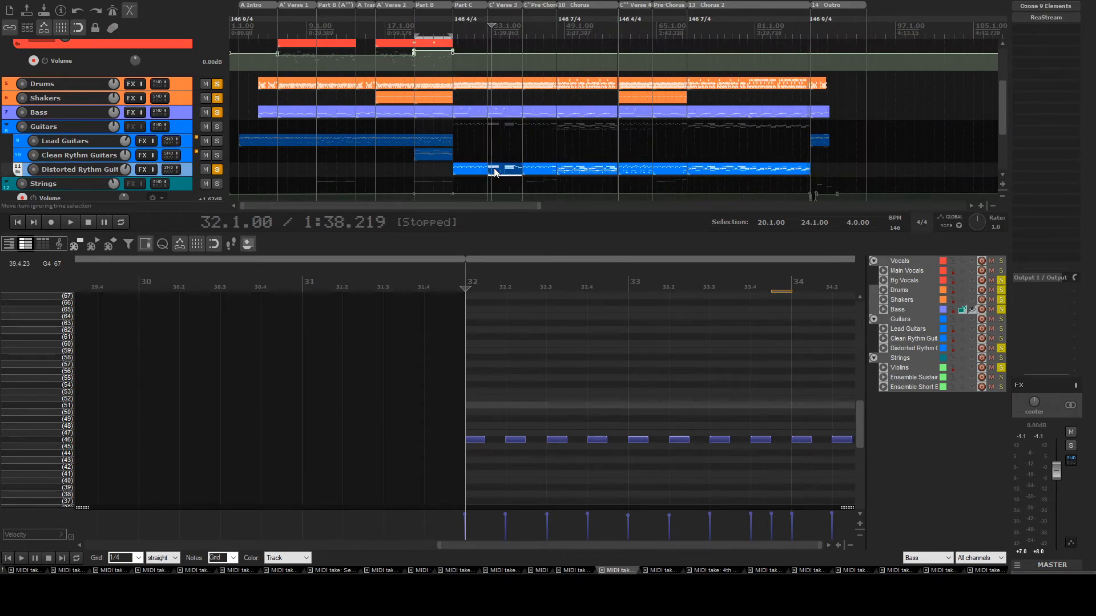
key(space)
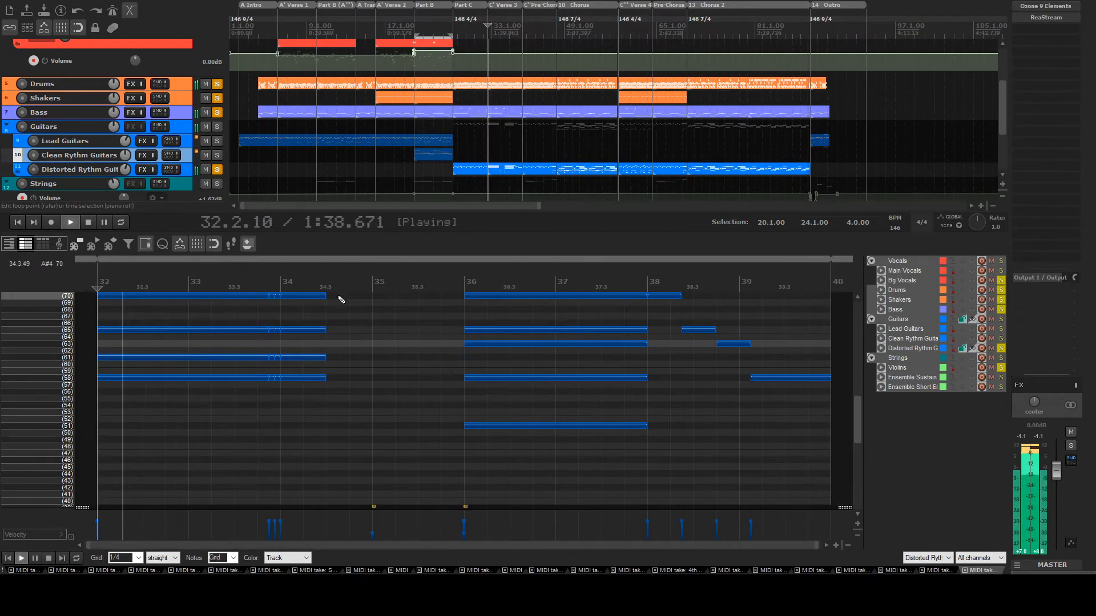
scroll(274, 391, down, 1)
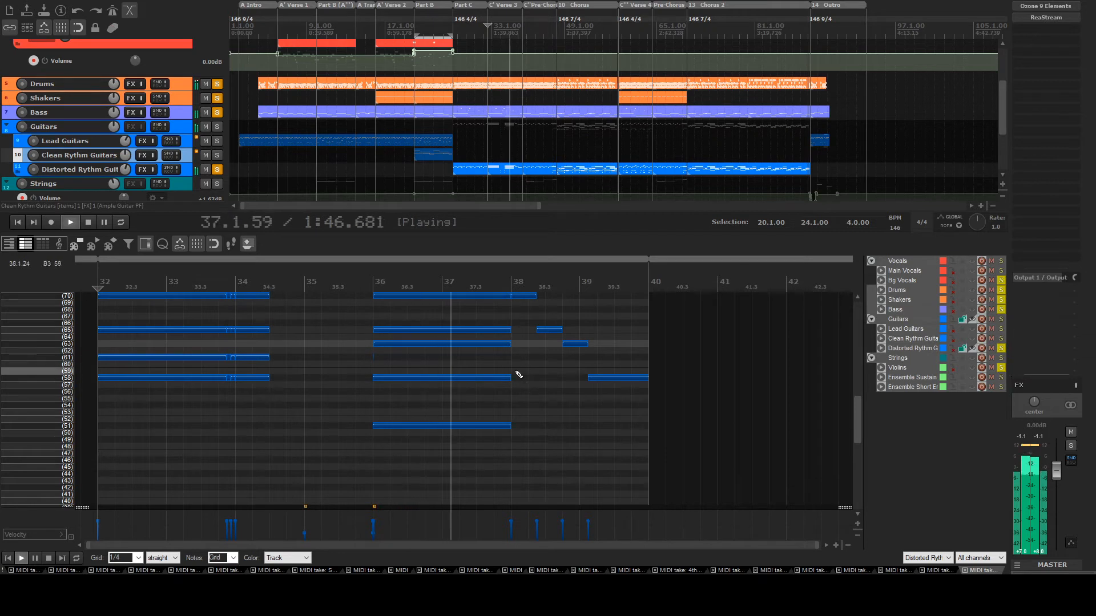
key(space)
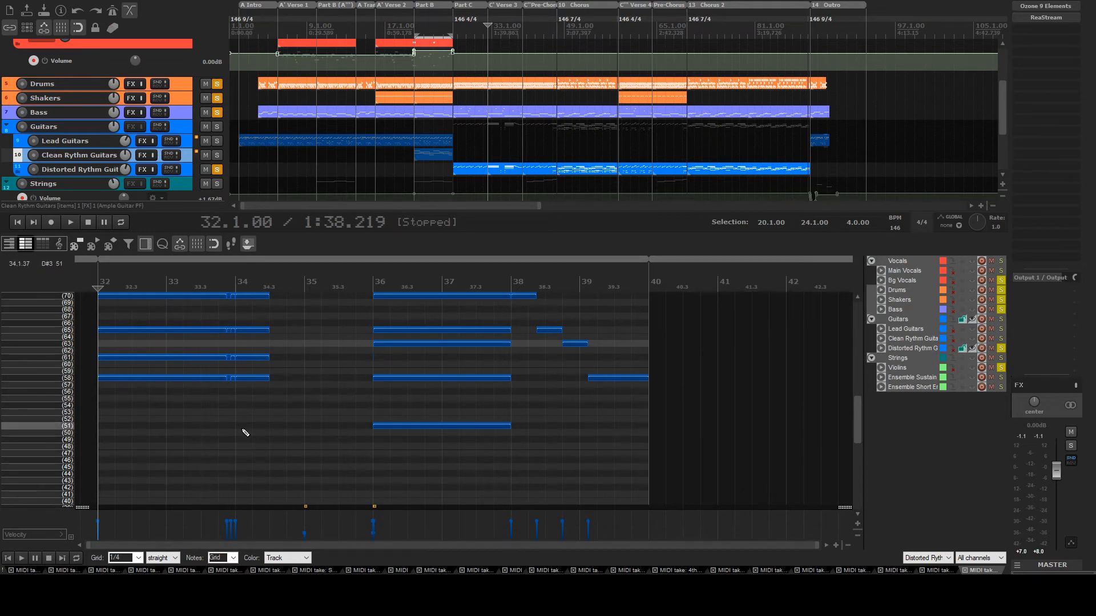
key(space)
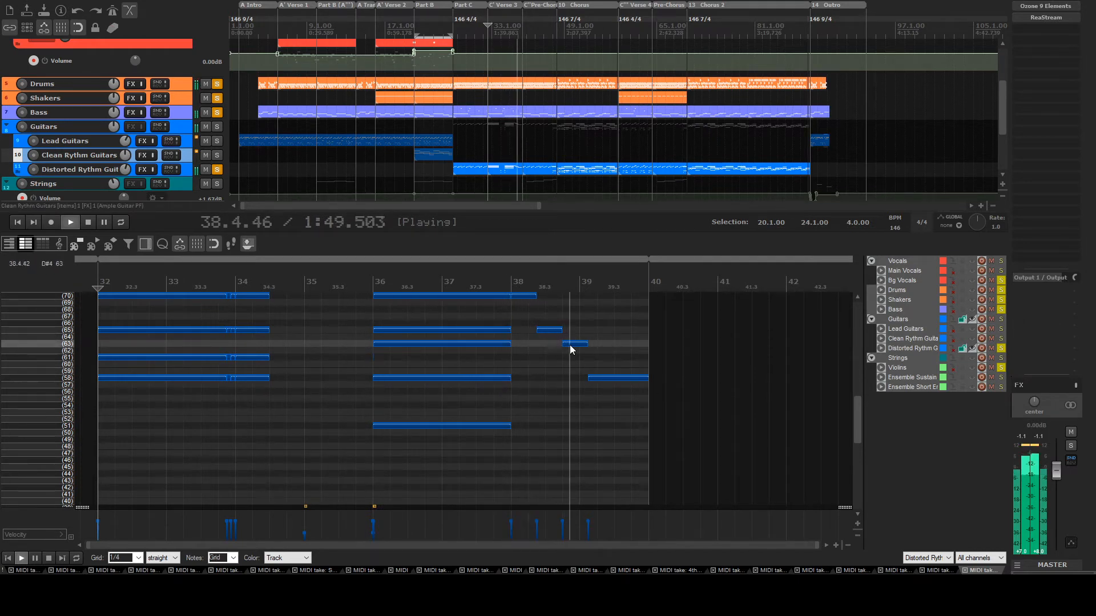
key(space)
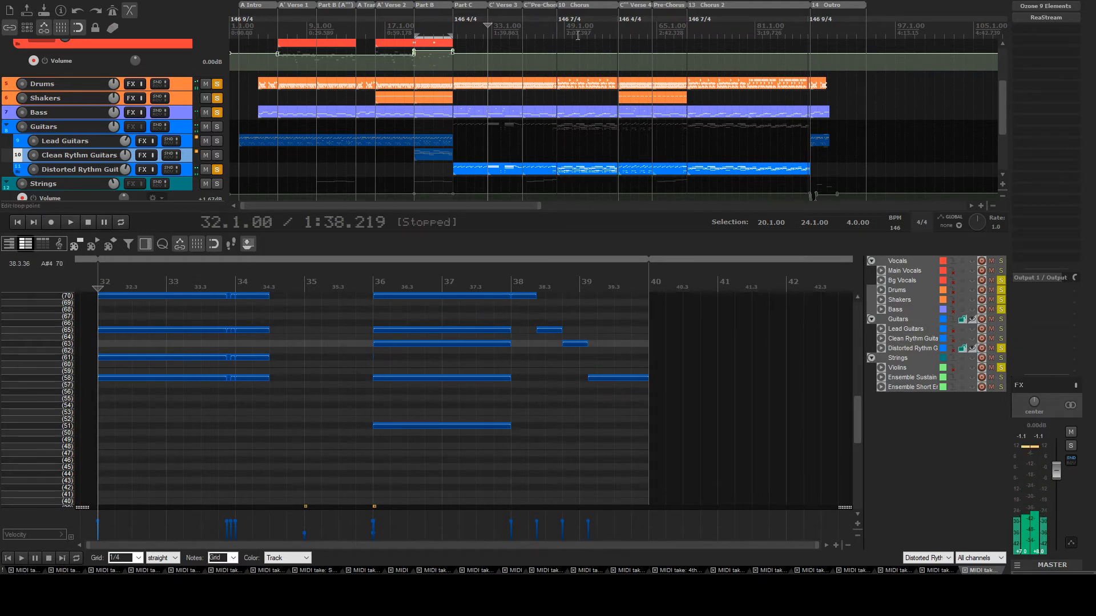
Solo the Main Vocals track as well and briefly start playback
scroll(423, 51, up, 3)
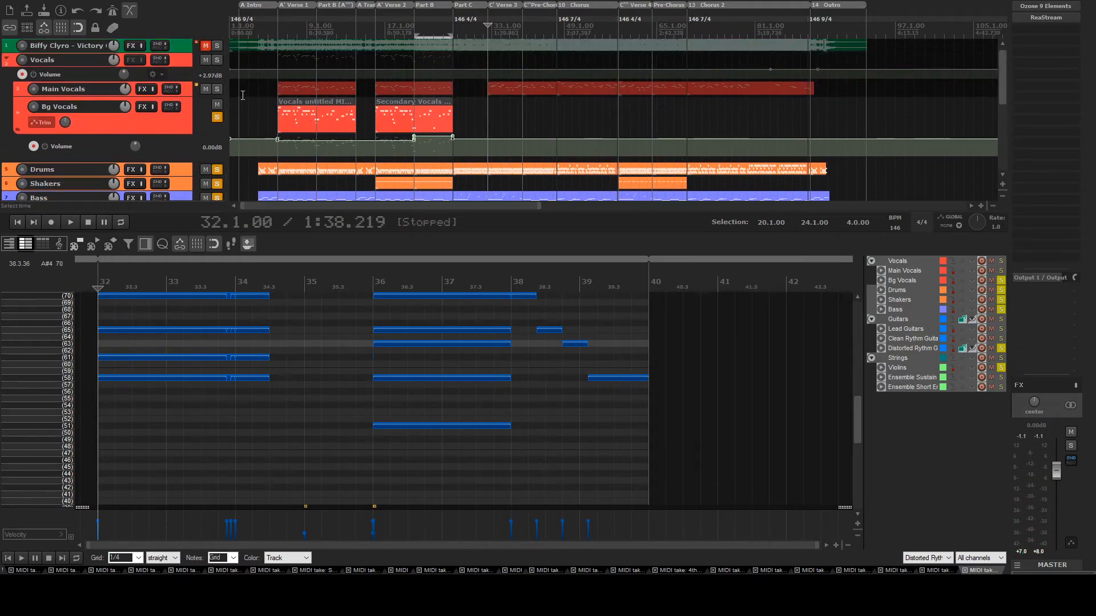
click(217, 89)
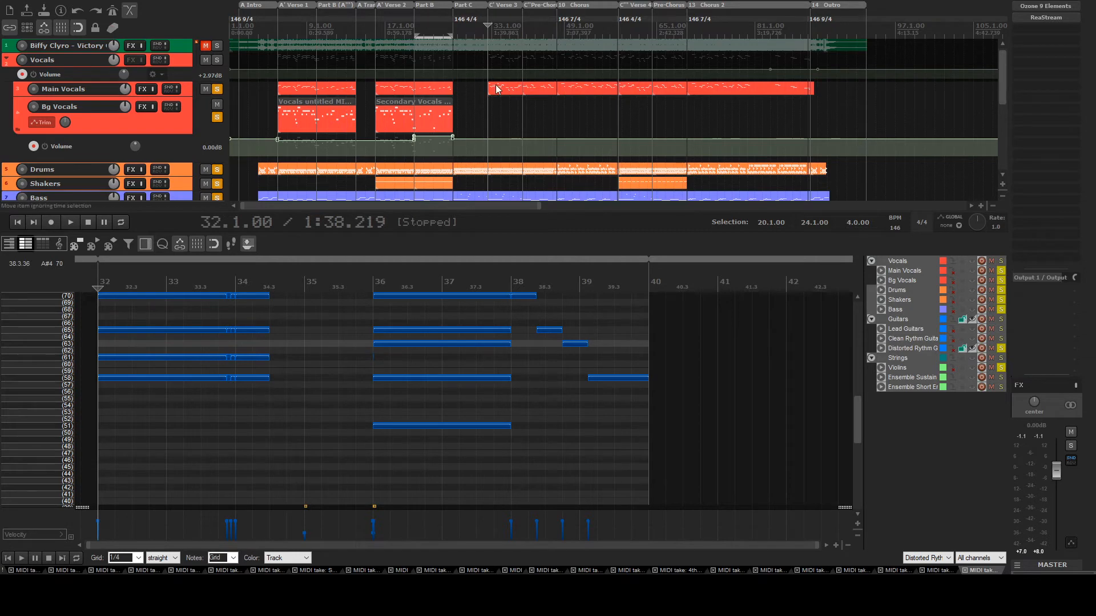
key(space)
key(space)
Open the Verse 3 Main Vocals item in the MIDI editor, play it from measure 32, and sound the C4 reference note
click(500, 89)
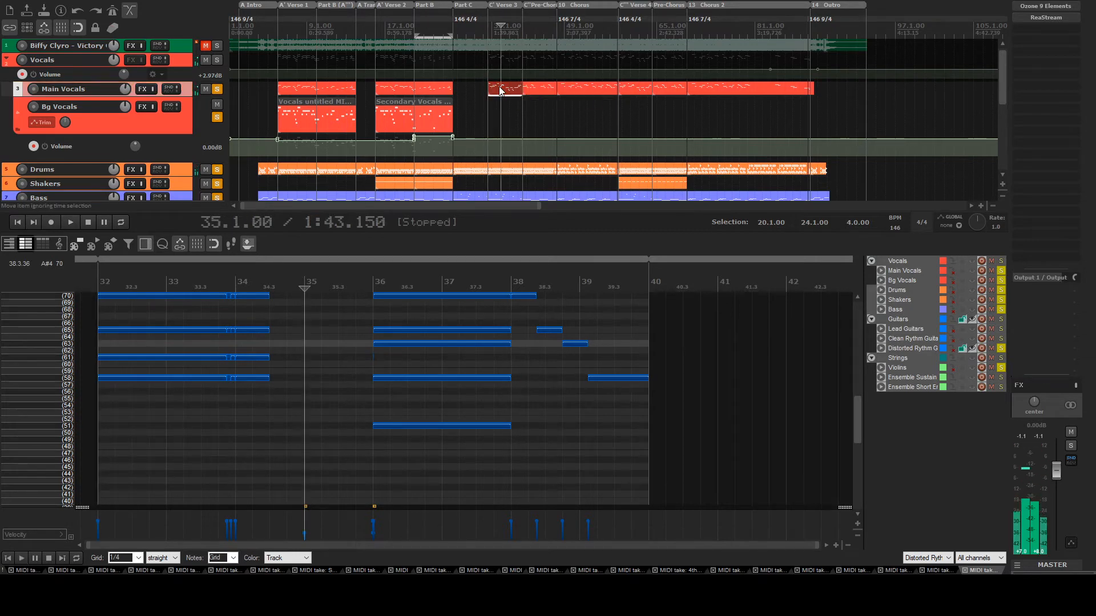
double_click(500, 91)
click(492, 117)
scroll(497, 163, up, 3)
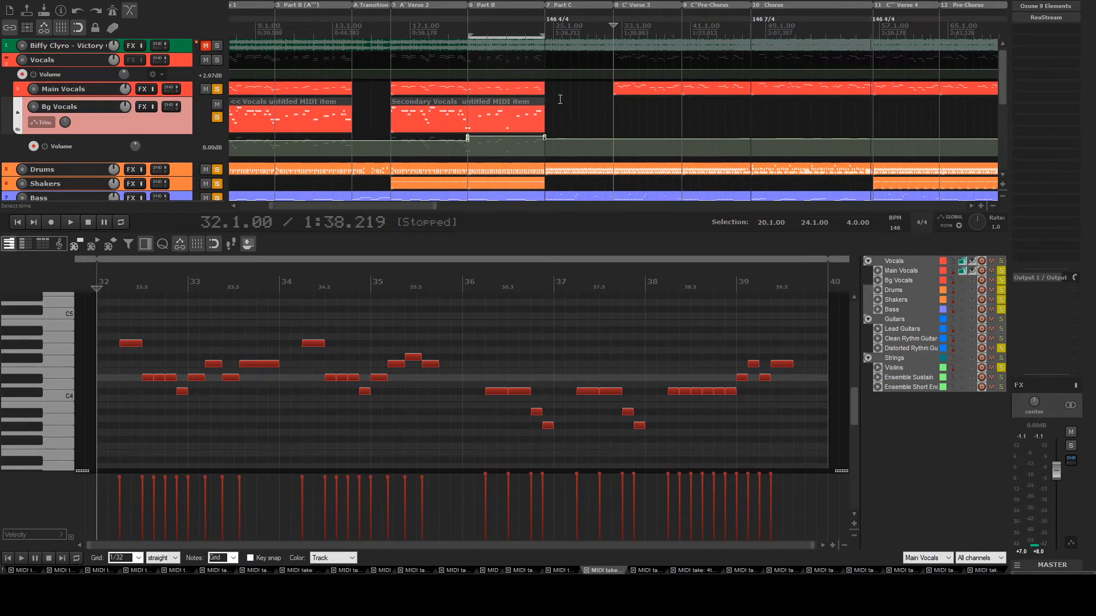
scroll(540, 110, down, 3)
key(space)
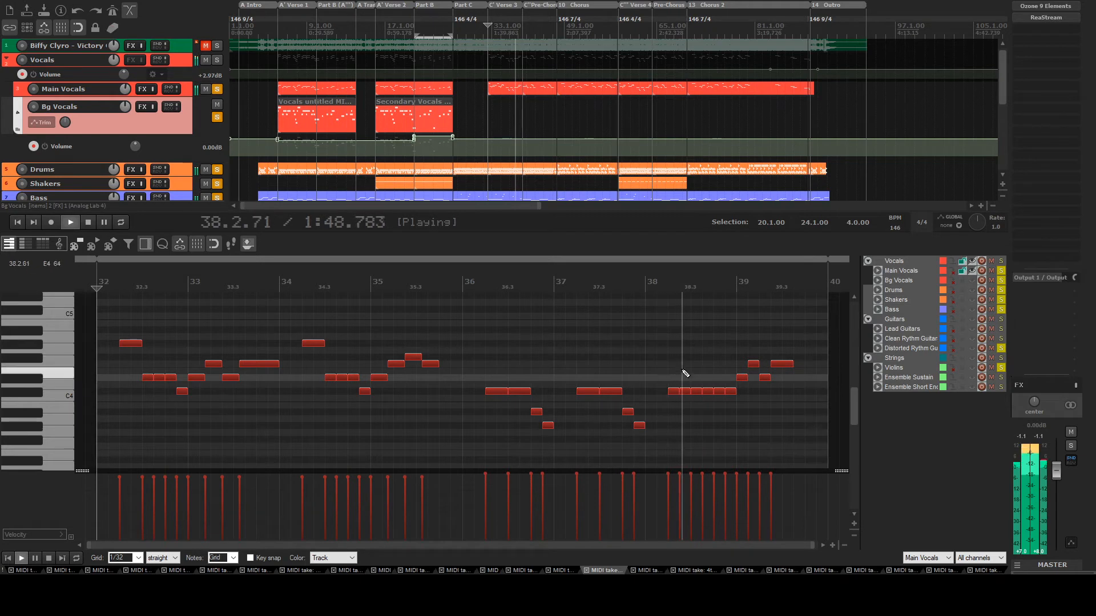
key(space)
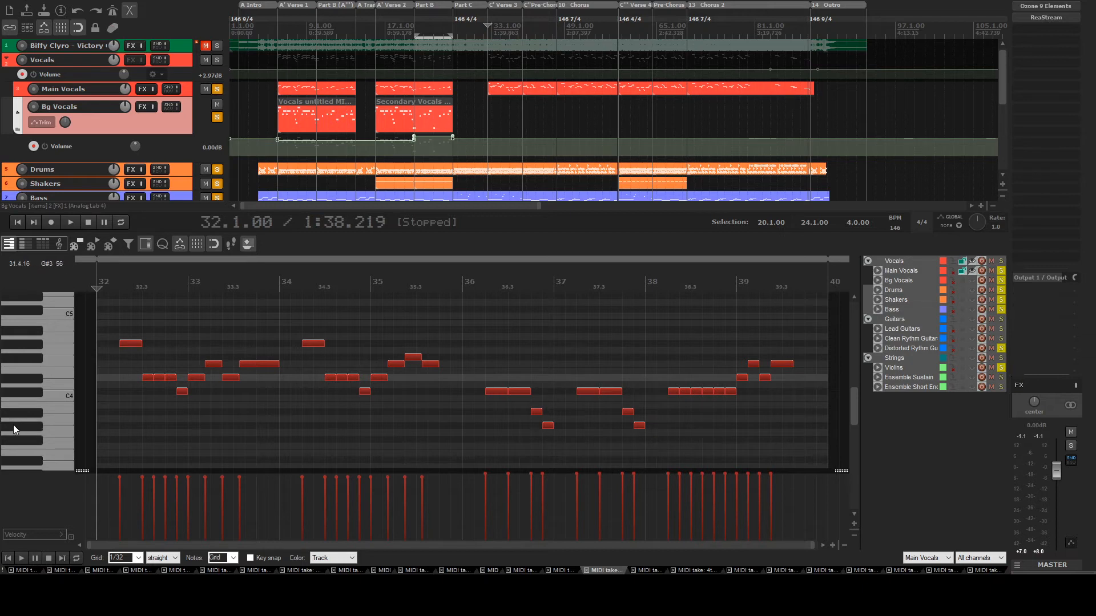
click(57, 394)
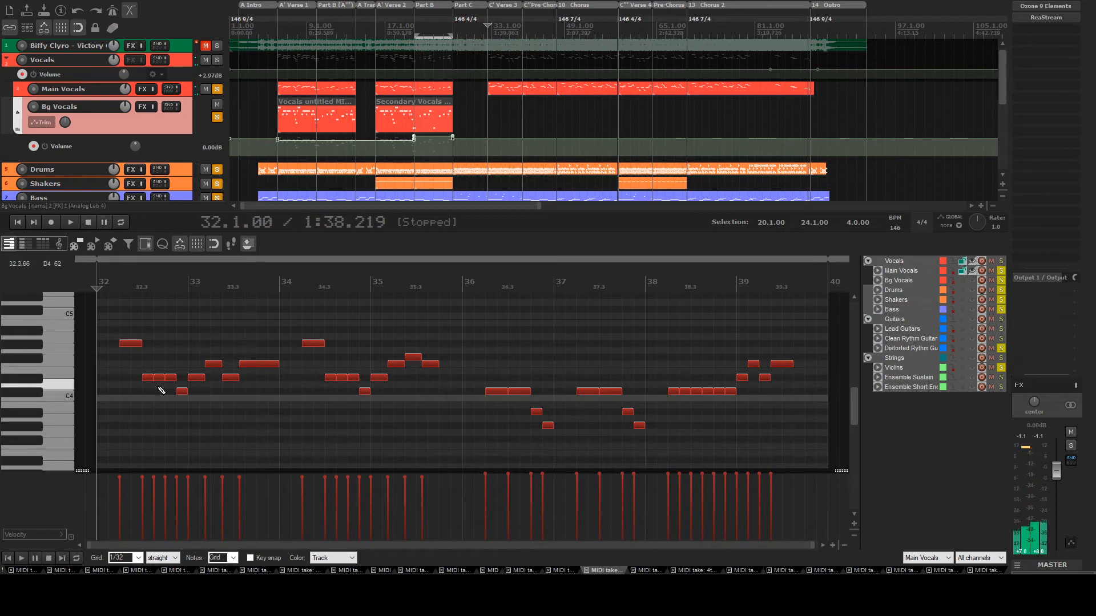
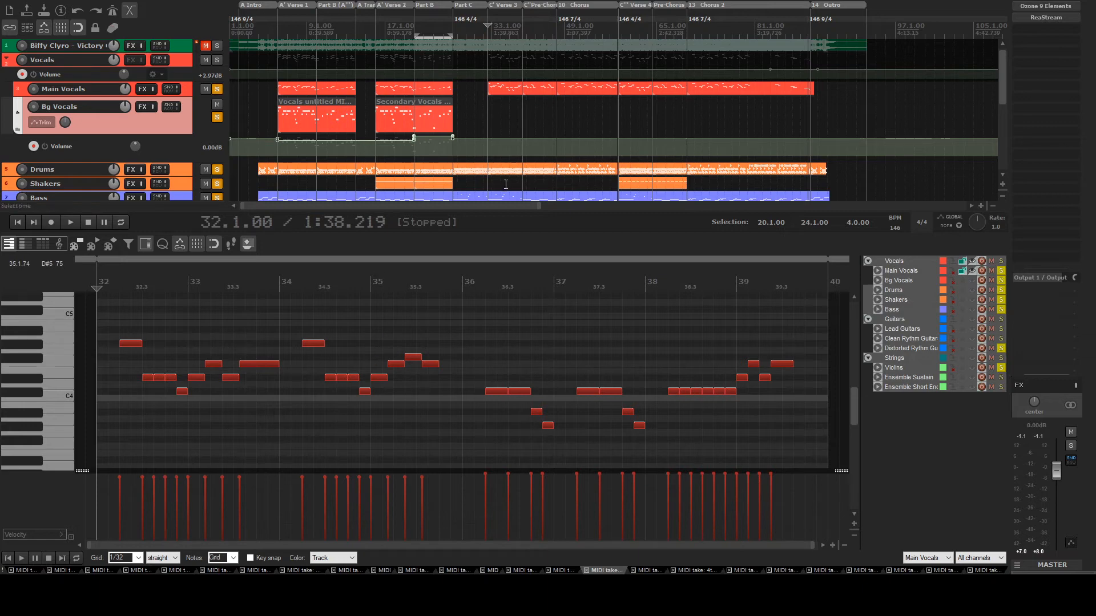
Place the edit cursor at measure 40 and play the start of the Pre-Chorus with the soloed tracks
scroll(469, 89, down, 2)
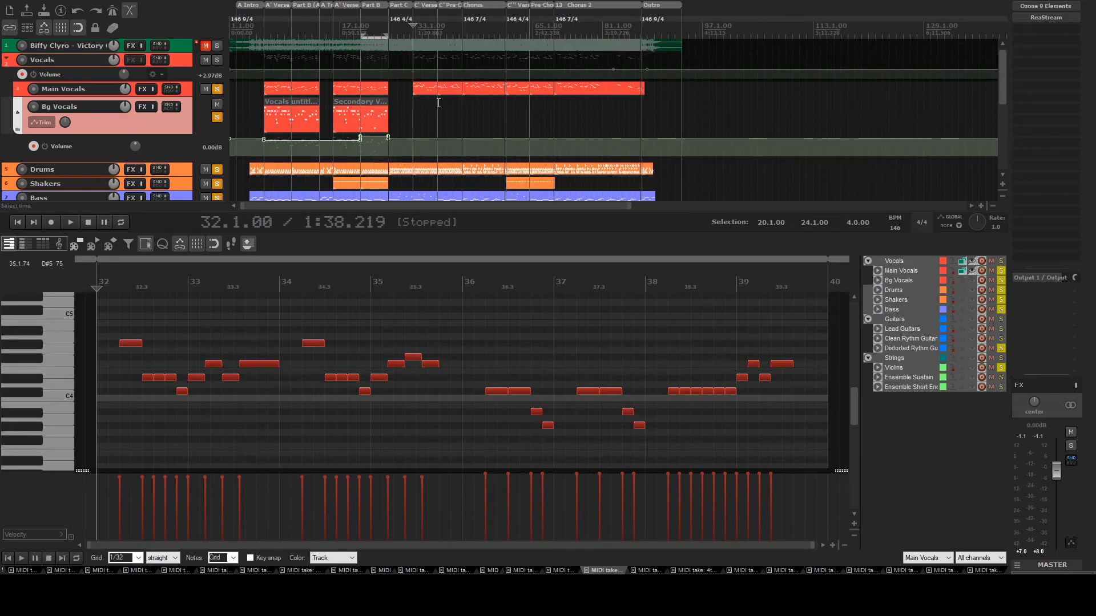
scroll(589, 114, up, 3)
key(space)
key(space)
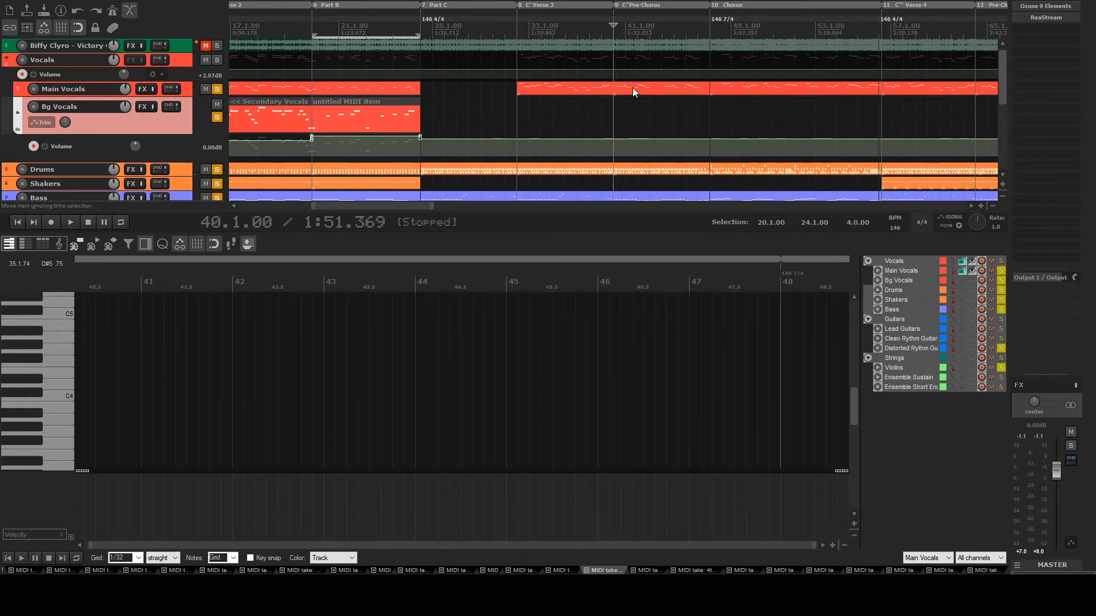
key(space)
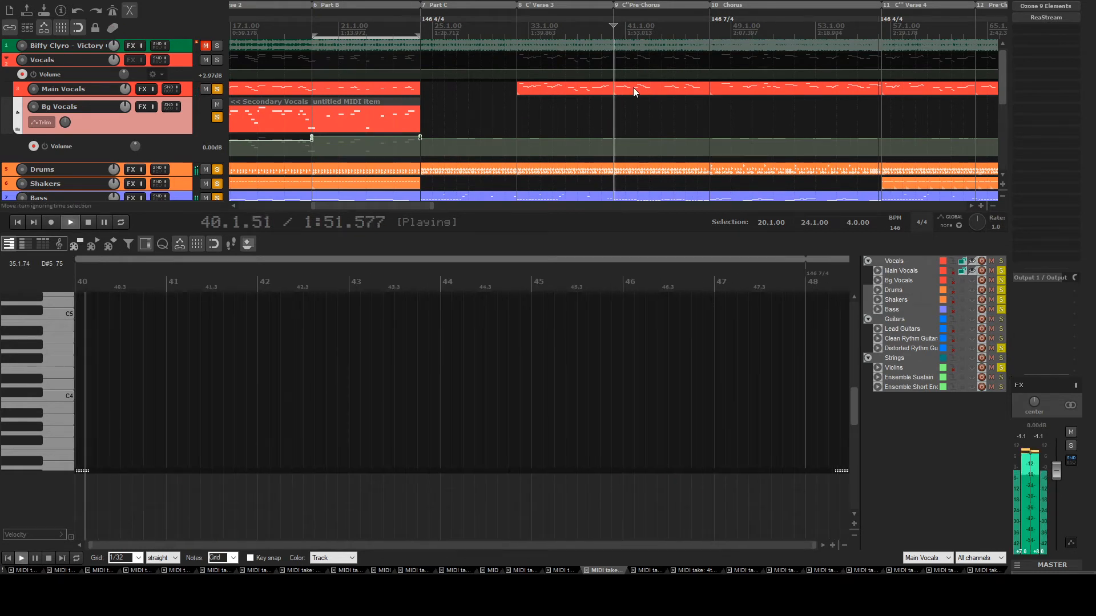
key(space)
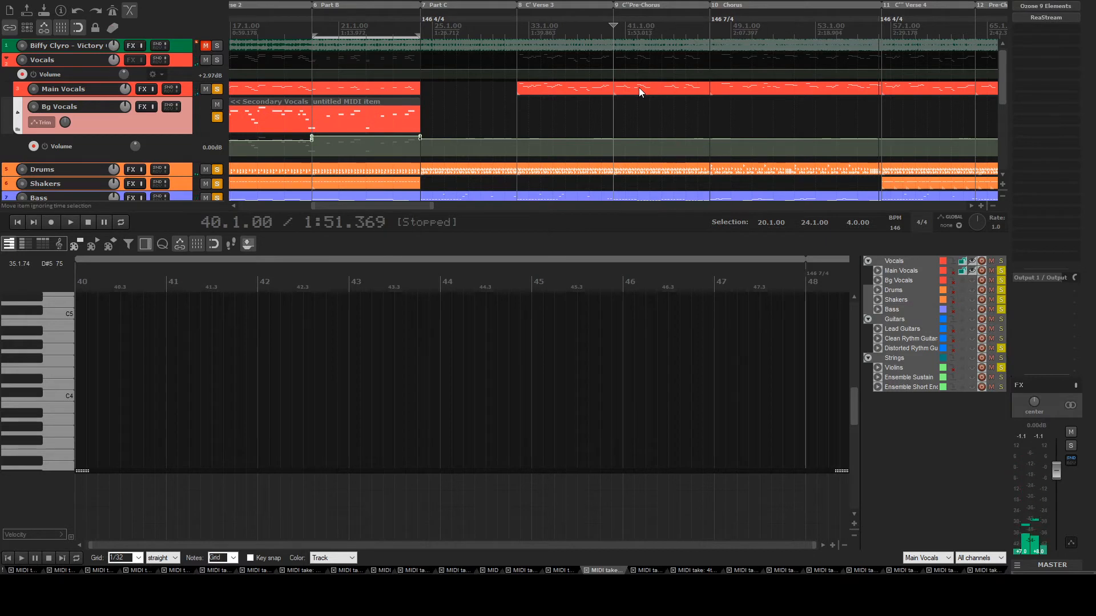
key(space)
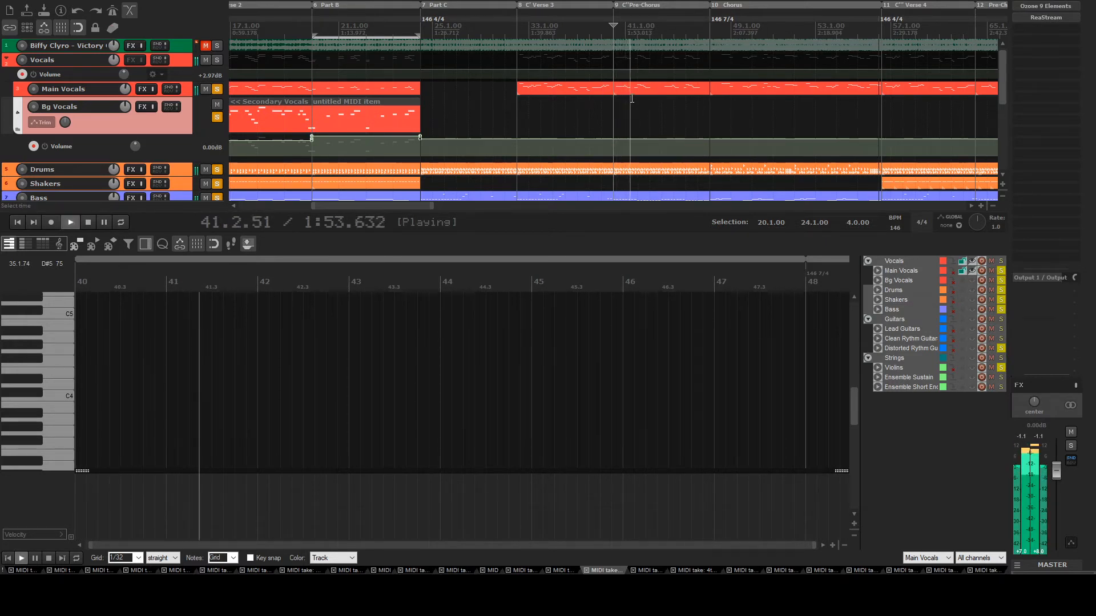
scroll(569, 108, down, 2)
key(space)
scroll(151, 123, down, 3)
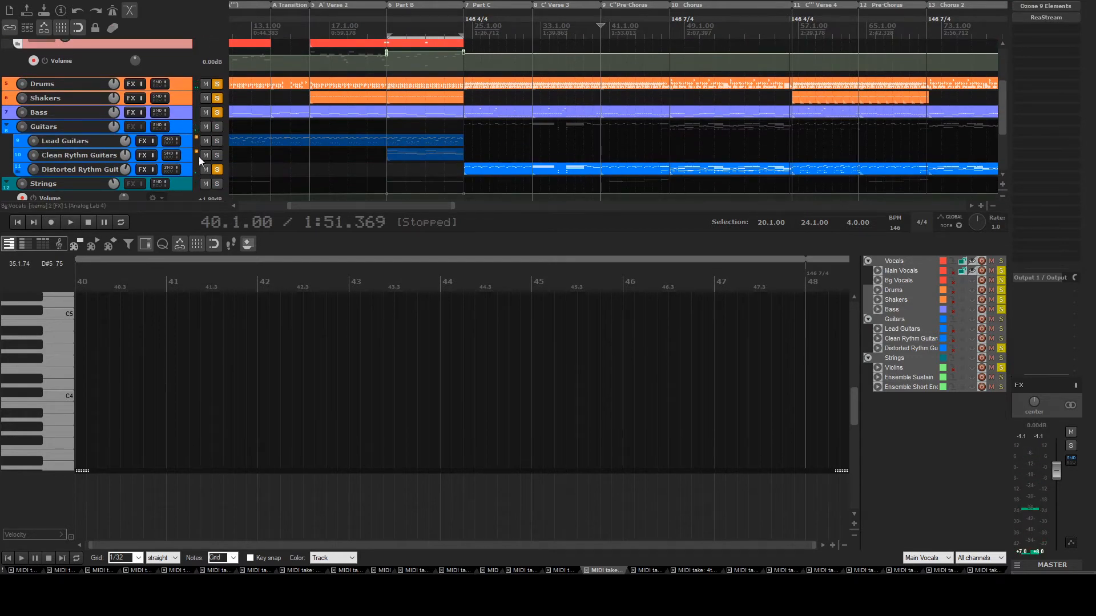
Unsolo the Violins track and open the Pre-Chorus Distorted Rhythm Guitars item in the MIDI editor
scroll(200, 162, down, 3)
click(216, 169)
click(627, 69)
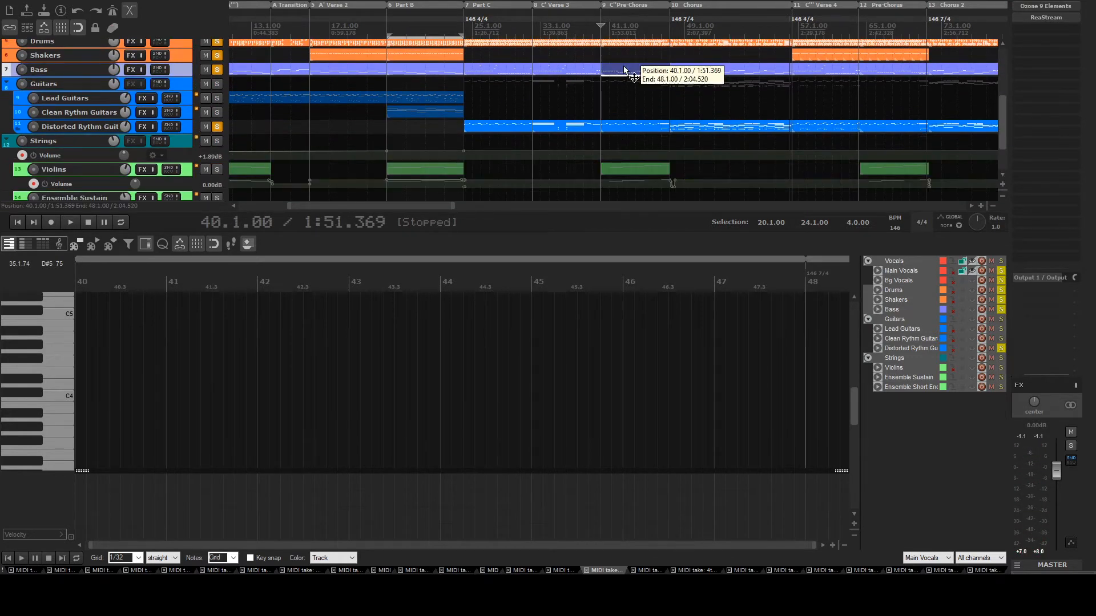
click(610, 126)
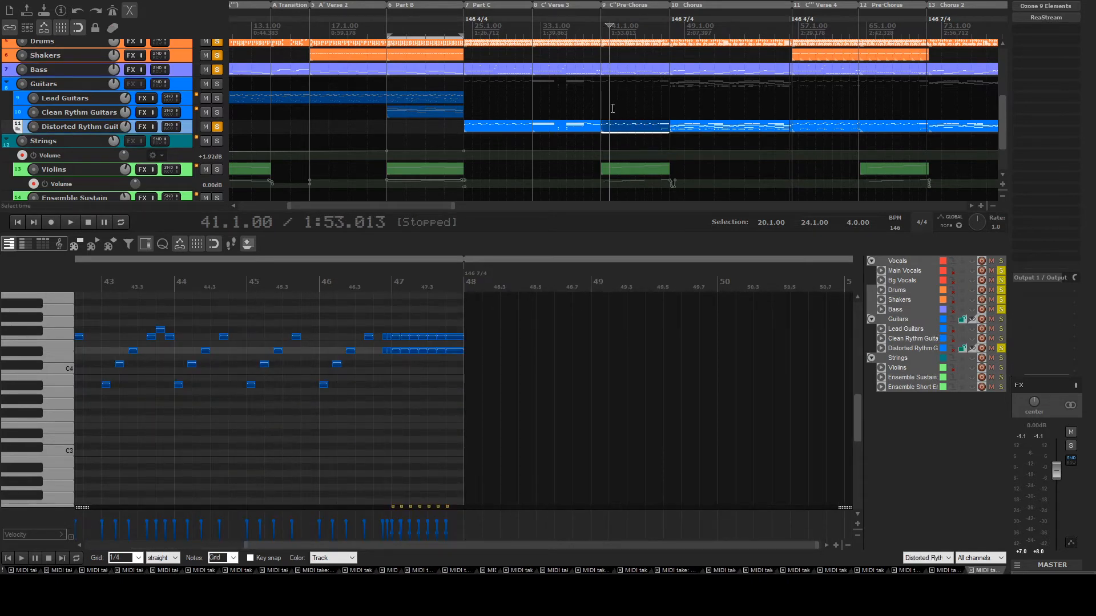
Place the edit cursor at measure 40 and play the Pre-Chorus twice while following the Distorted Rhythm Guitars notes
click(602, 98)
key(space)
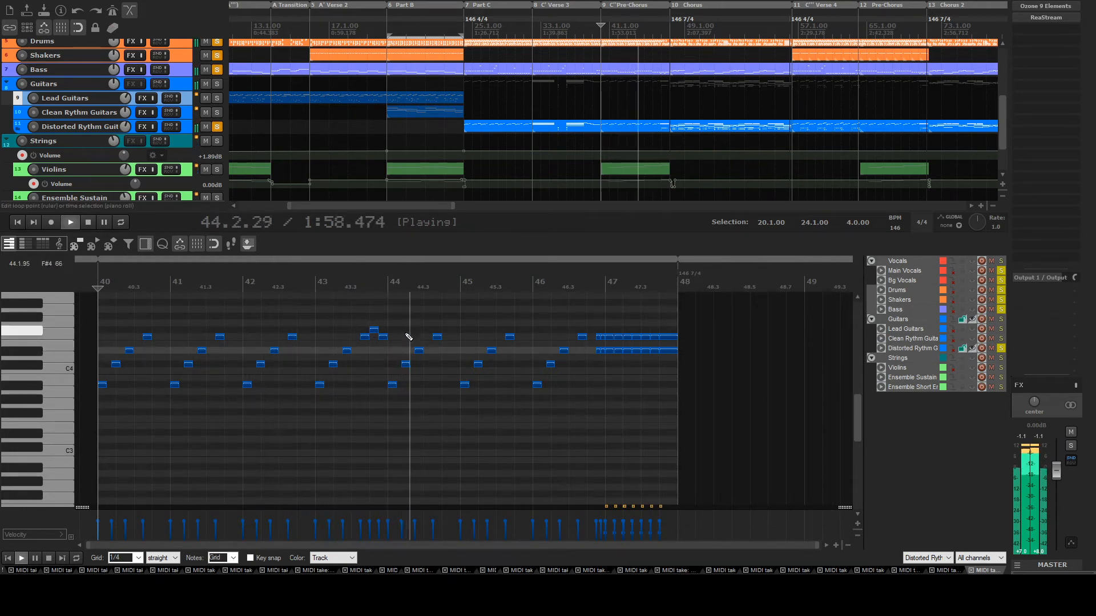
key(space)
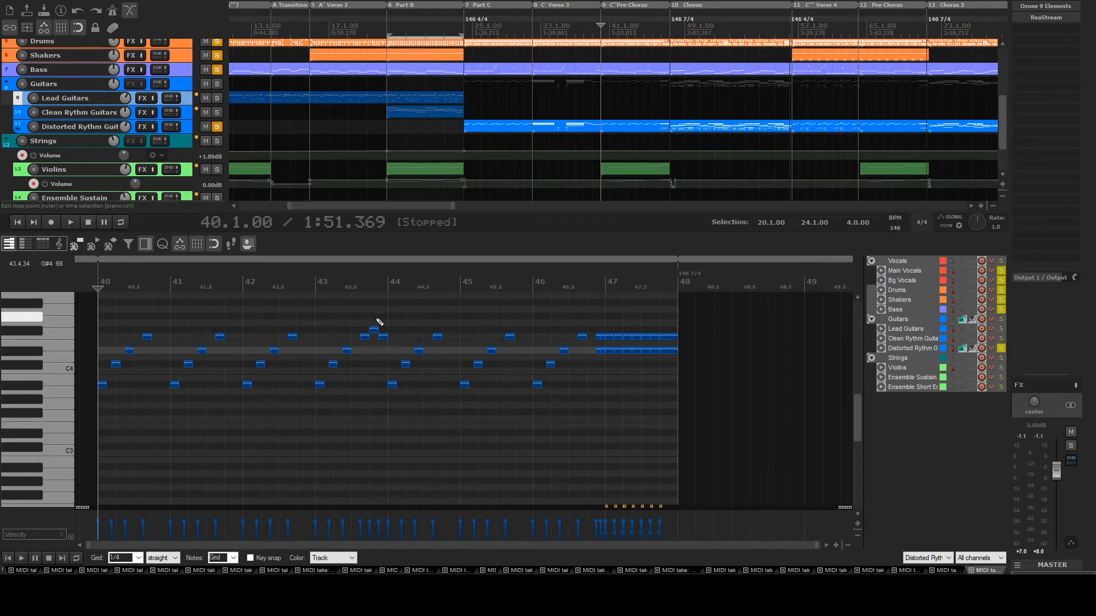
key(space)
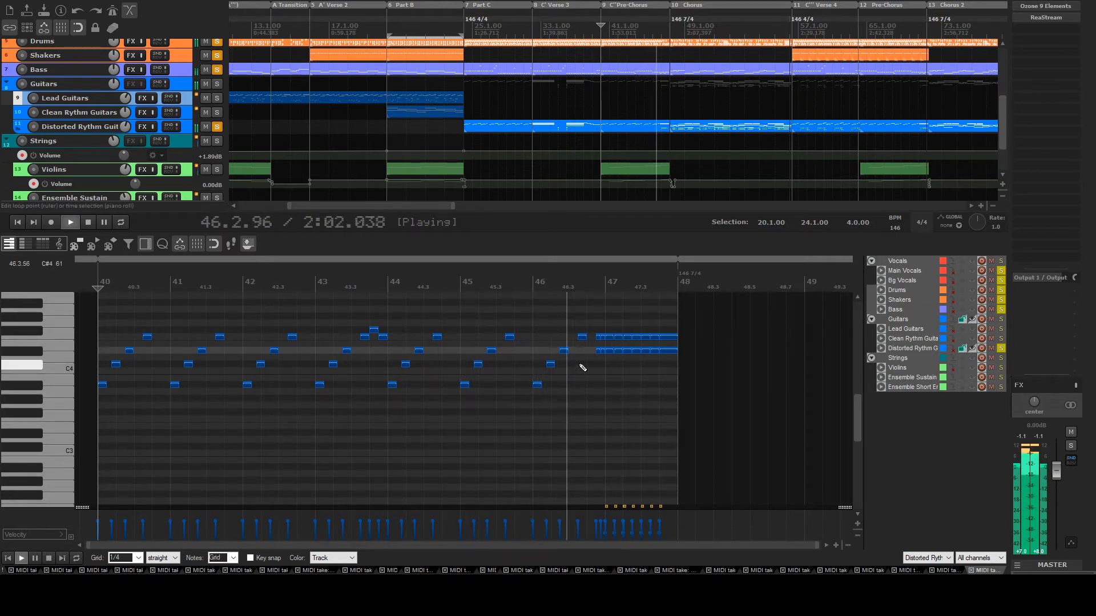
key(space)
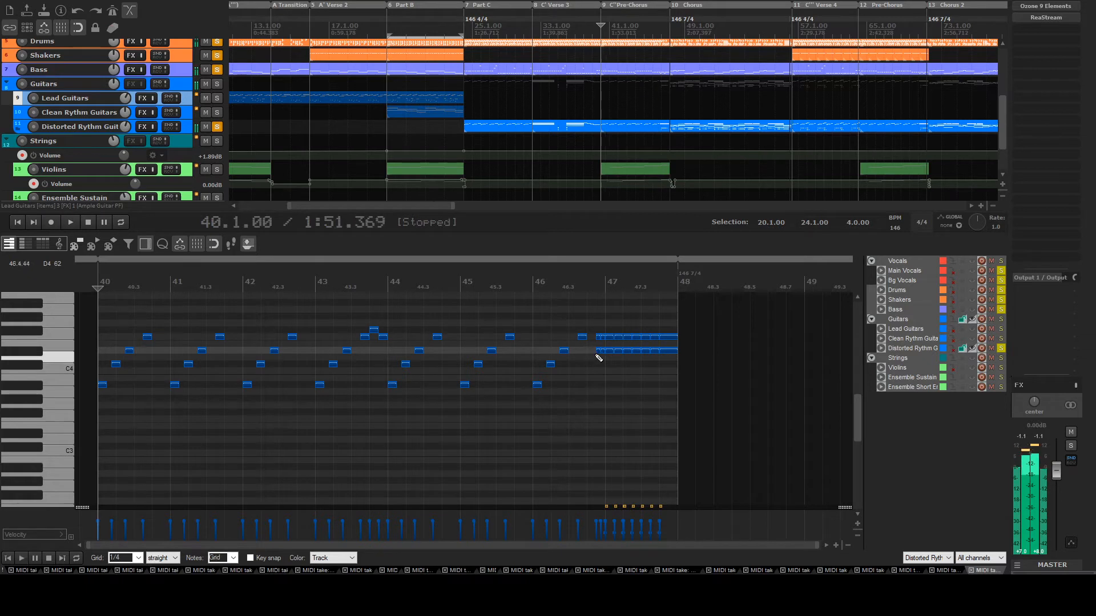
Open the Pre-Chorus Bass item in the MIDI editor and play it from measure 40
click(618, 70)
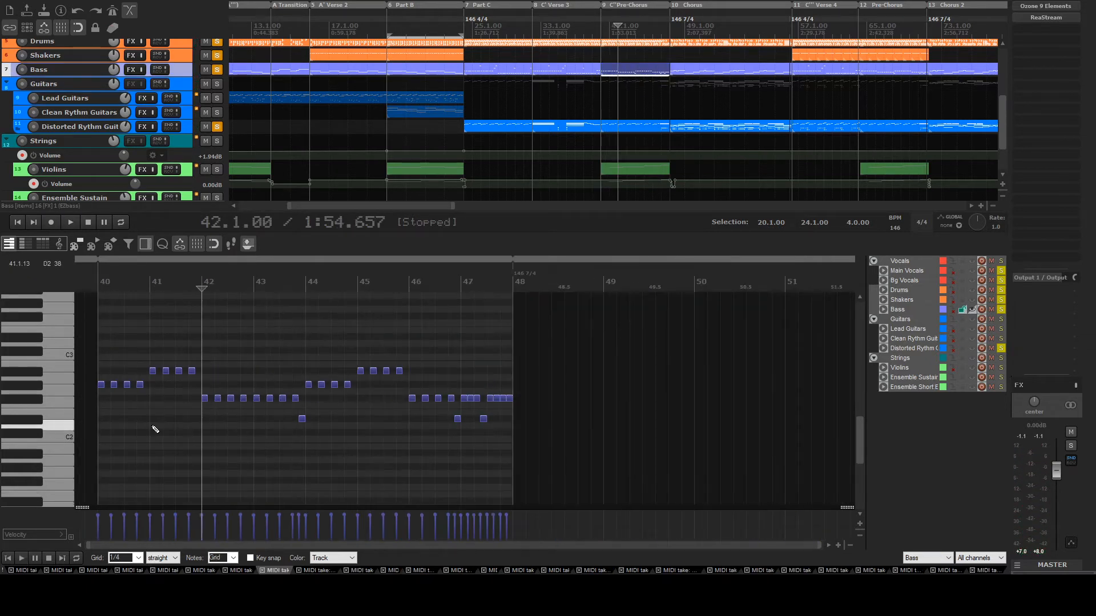
click(99, 405)
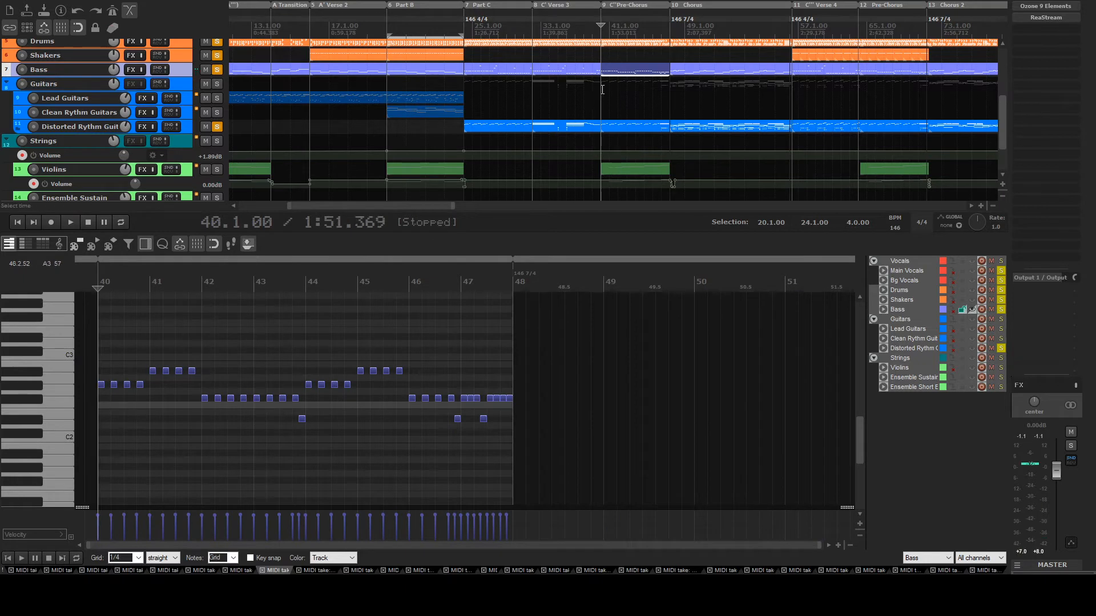
scroll(191, 371, up, 2)
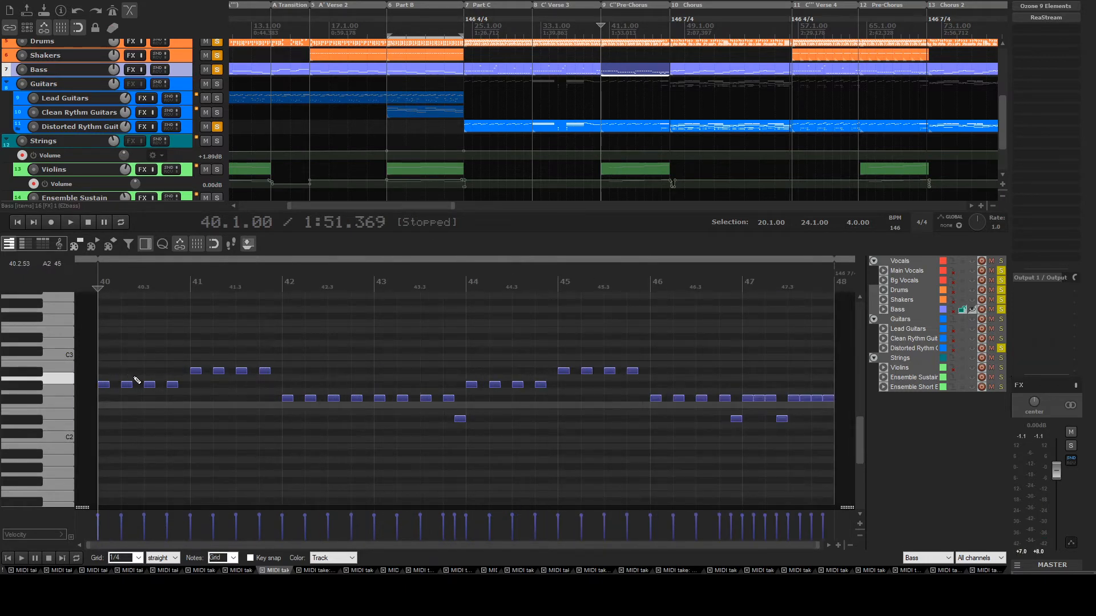
key(space)
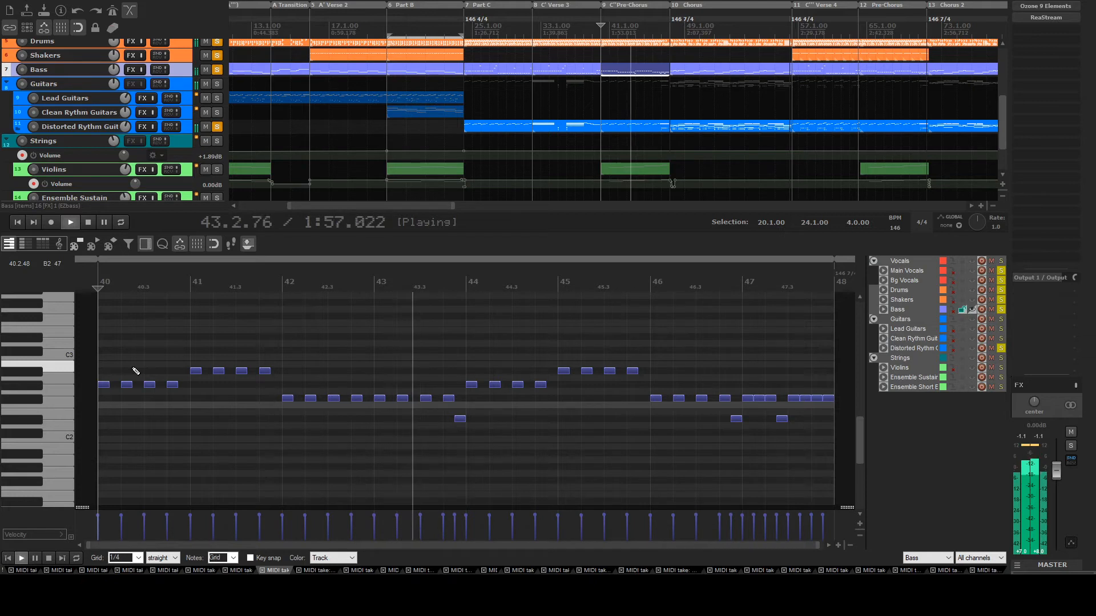
key(space)
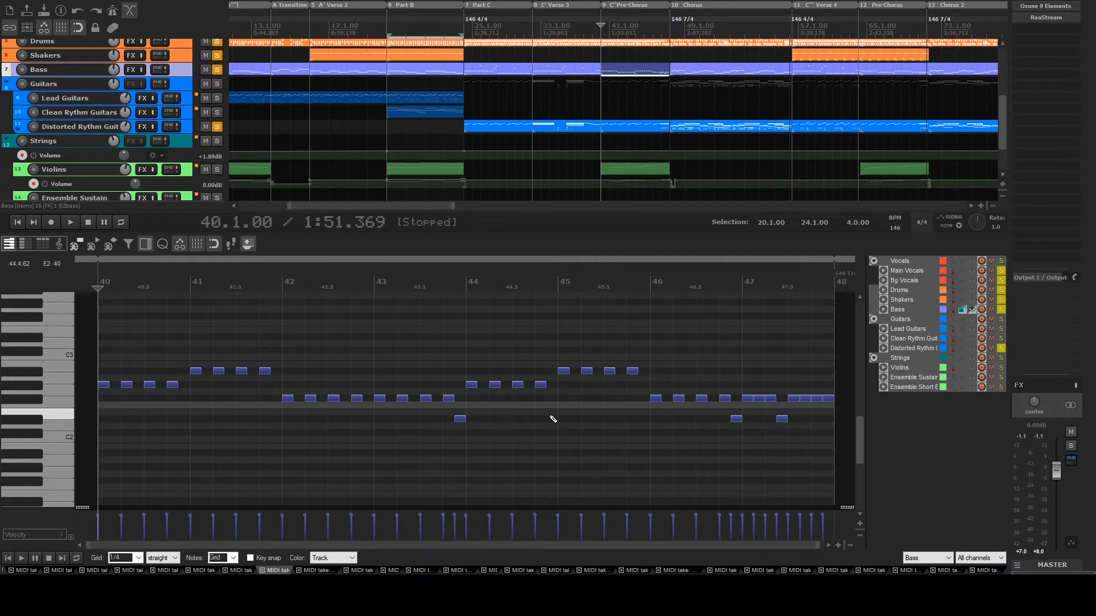
Place the edit cursor at measure 47 and play the end of the Pre-Chorus bass line three times
scroll(565, 411, down, 2)
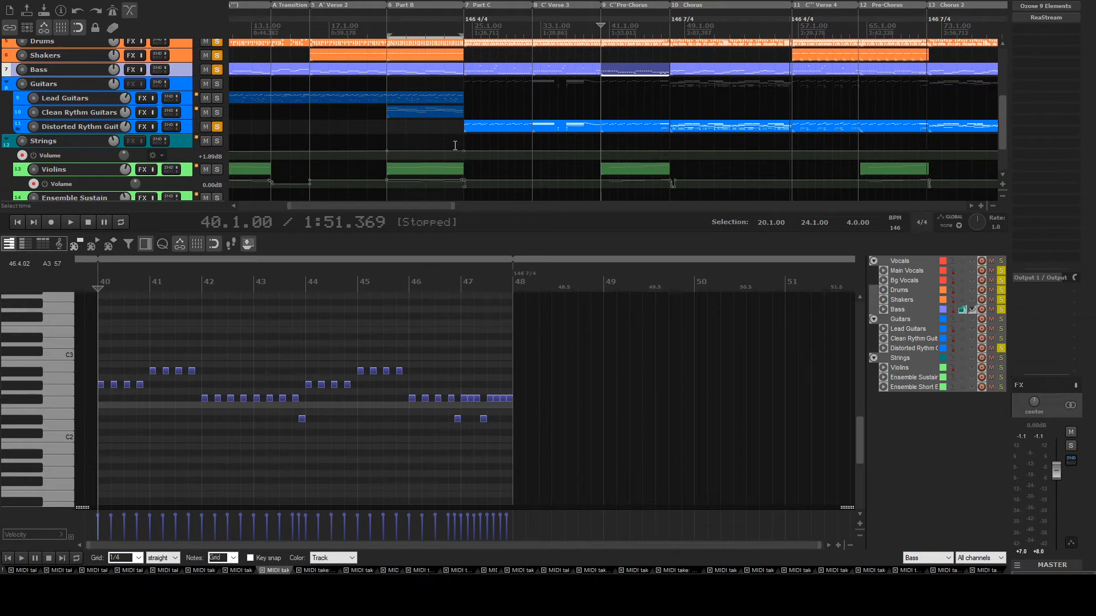
click(464, 438)
scroll(464, 439, up, 3)
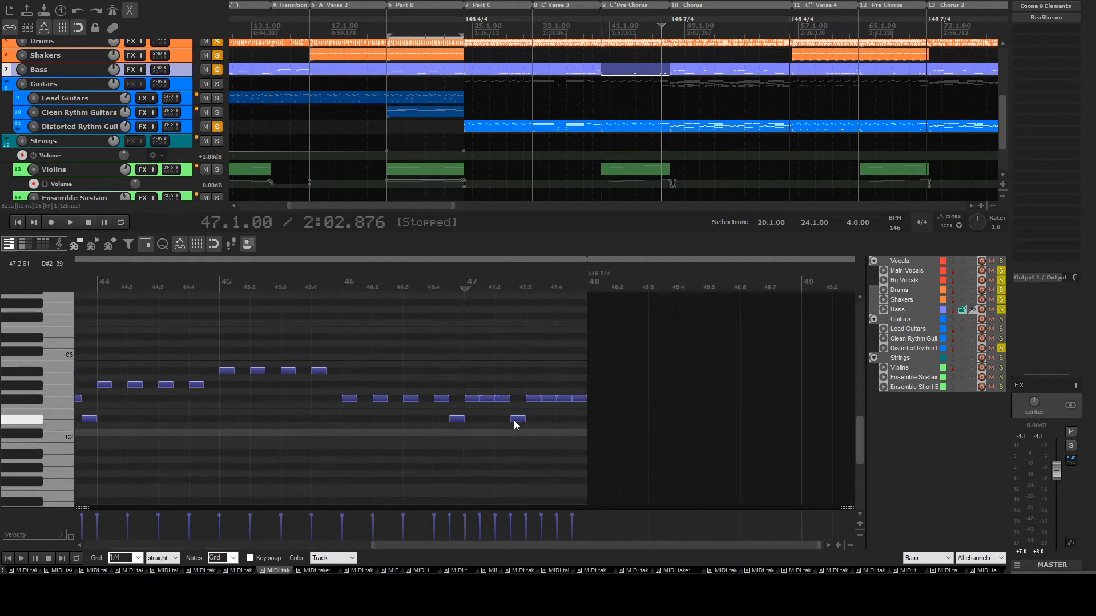
key(space)
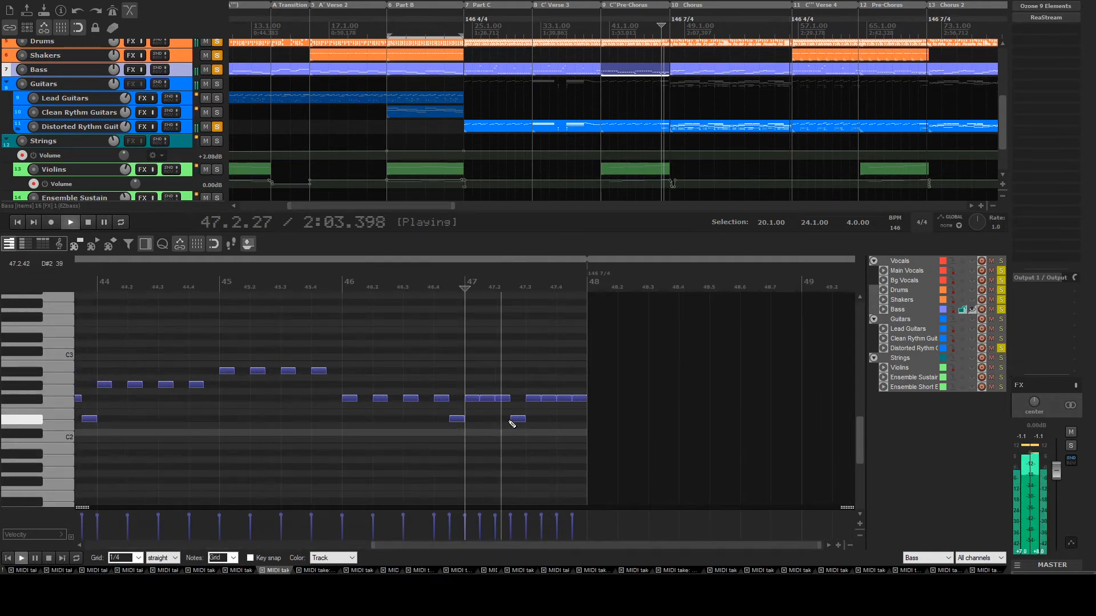
key(space)
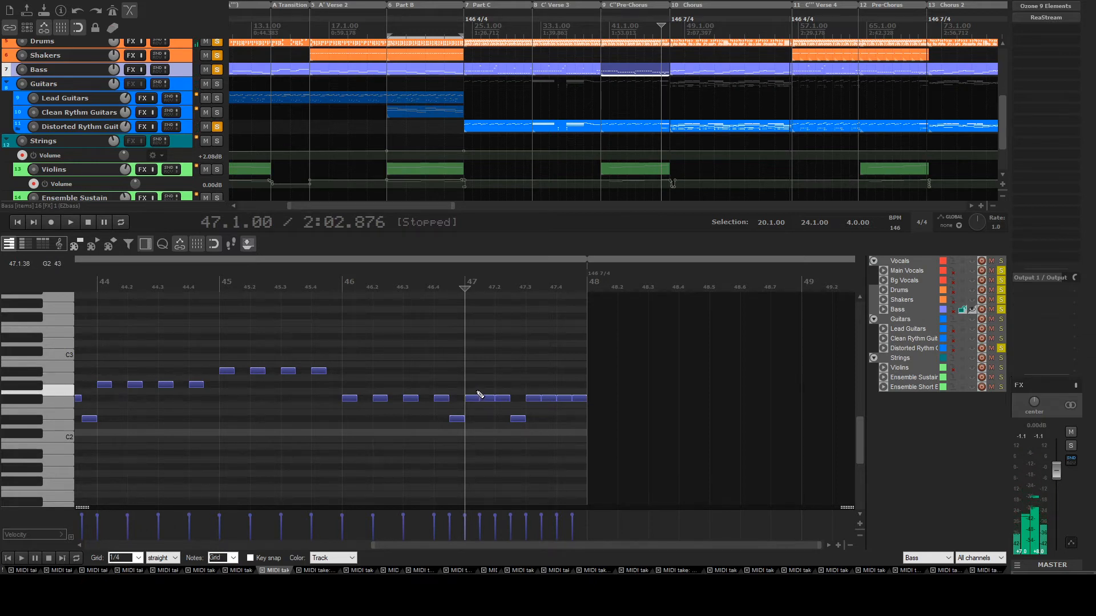
key(space)
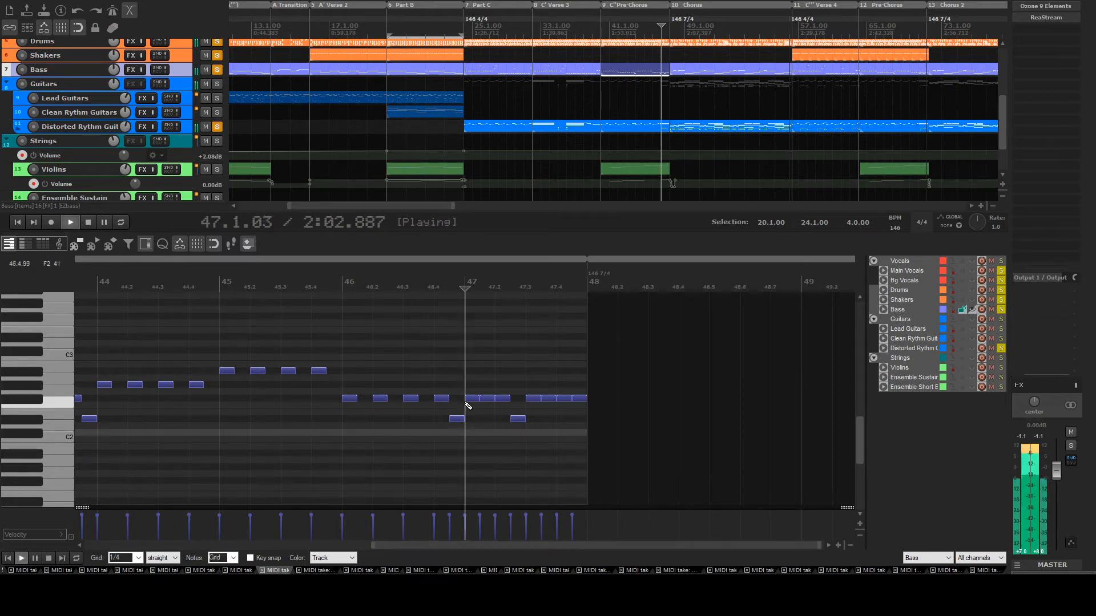
key(space)
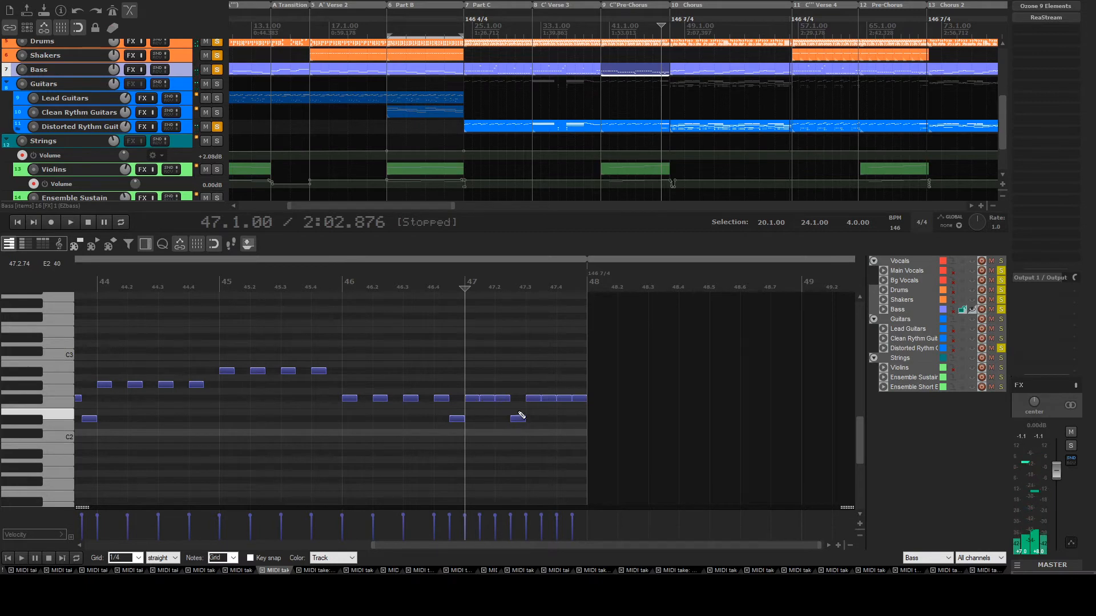
key(space)
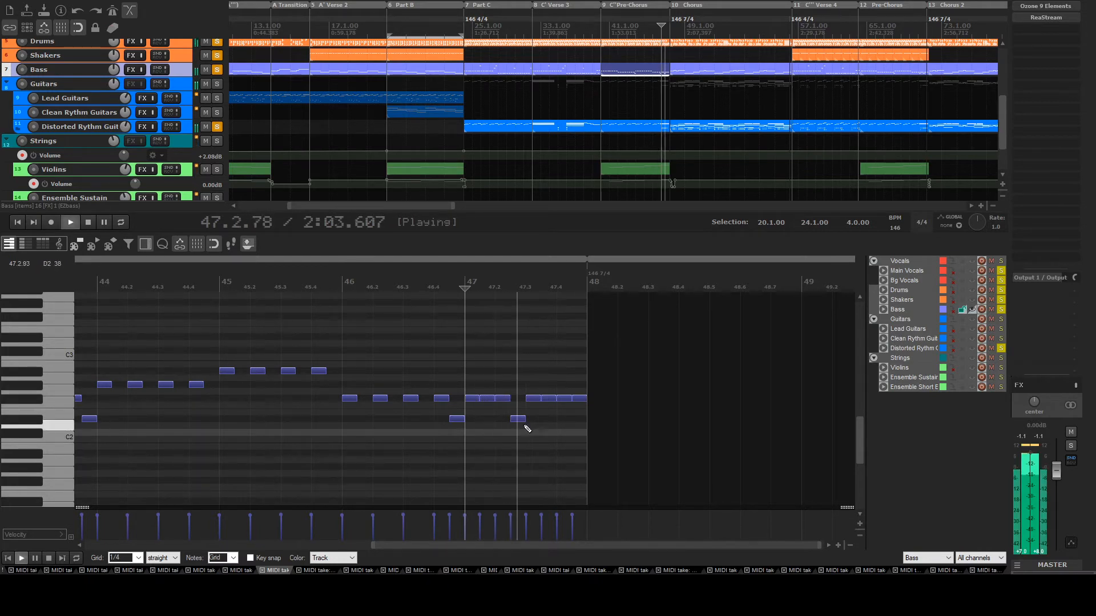
key(space)
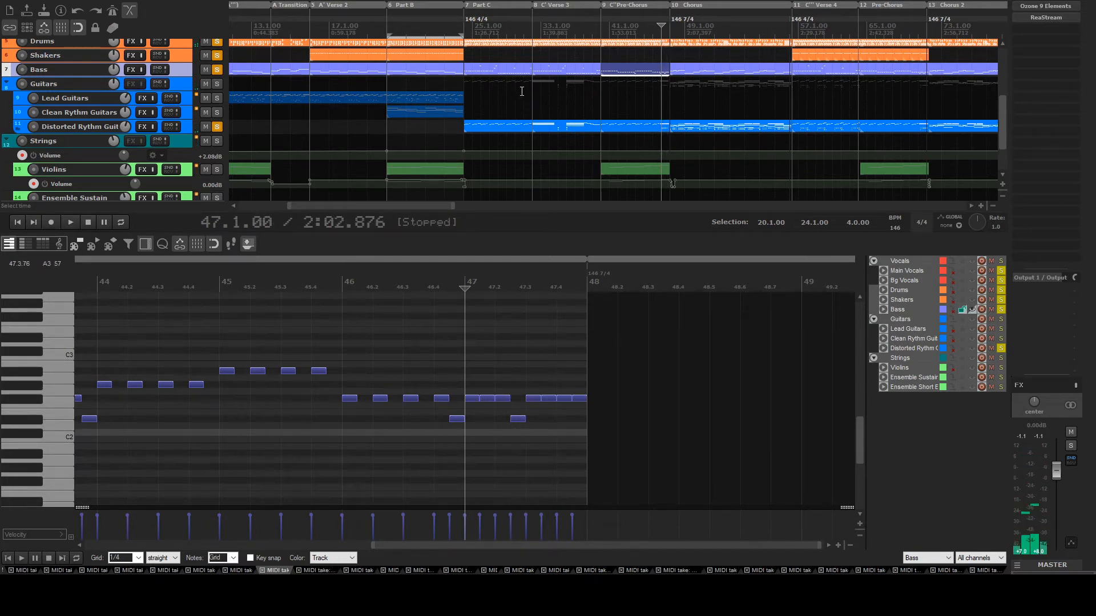
Open the Pre-Chorus Drums item in the MIDI editor and place the edit cursor at measure 47
scroll(626, 107, up, 1)
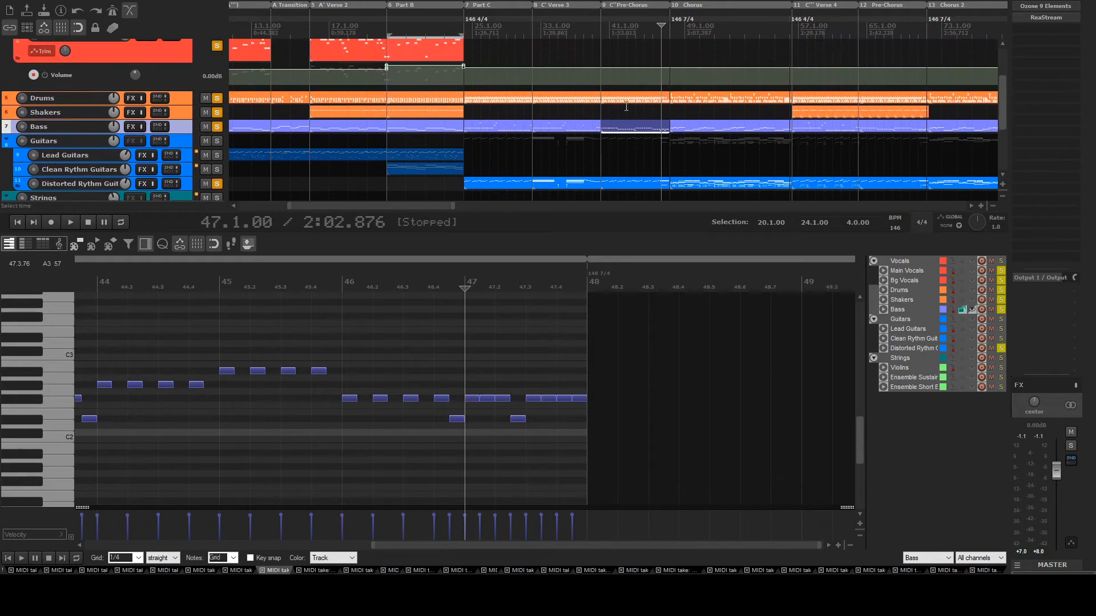
scroll(562, 128, up, 1)
scroll(508, 115, down, 2)
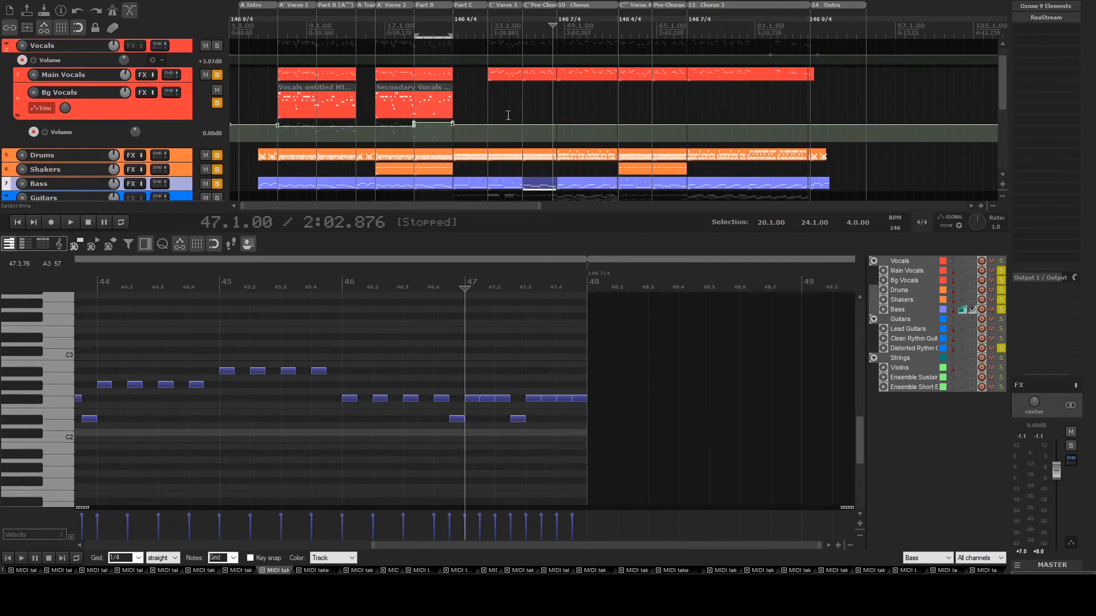
click(537, 156)
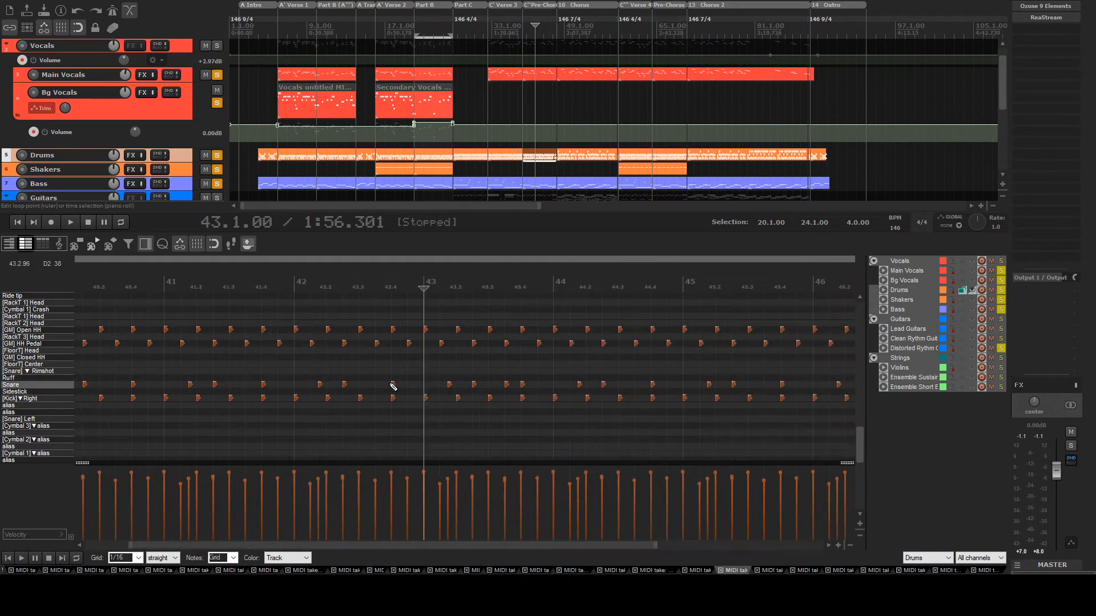
scroll(783, 402, down, 2)
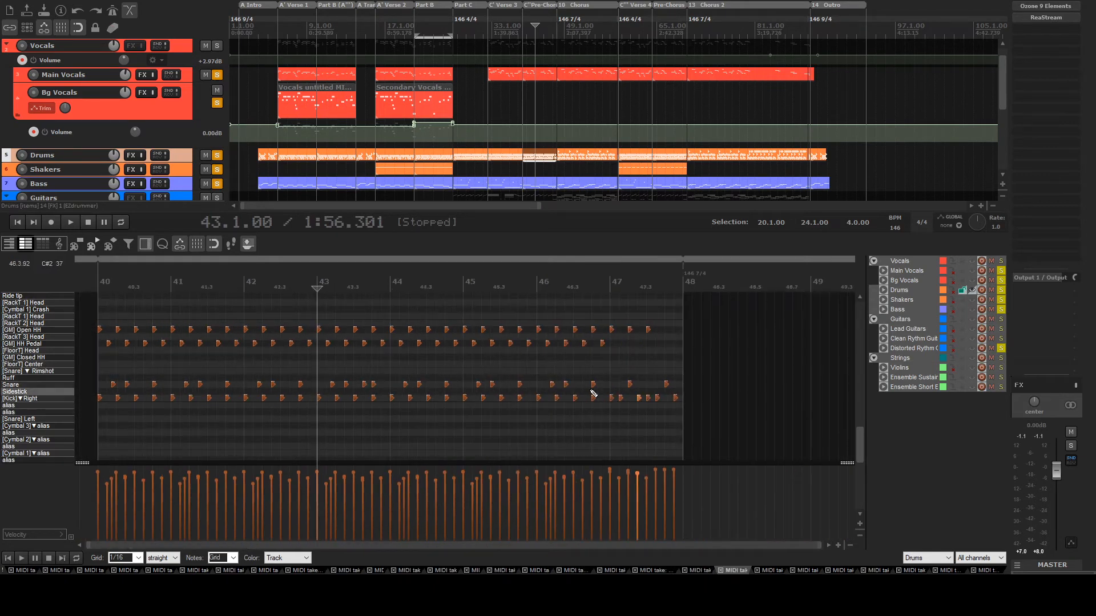
click(611, 415)
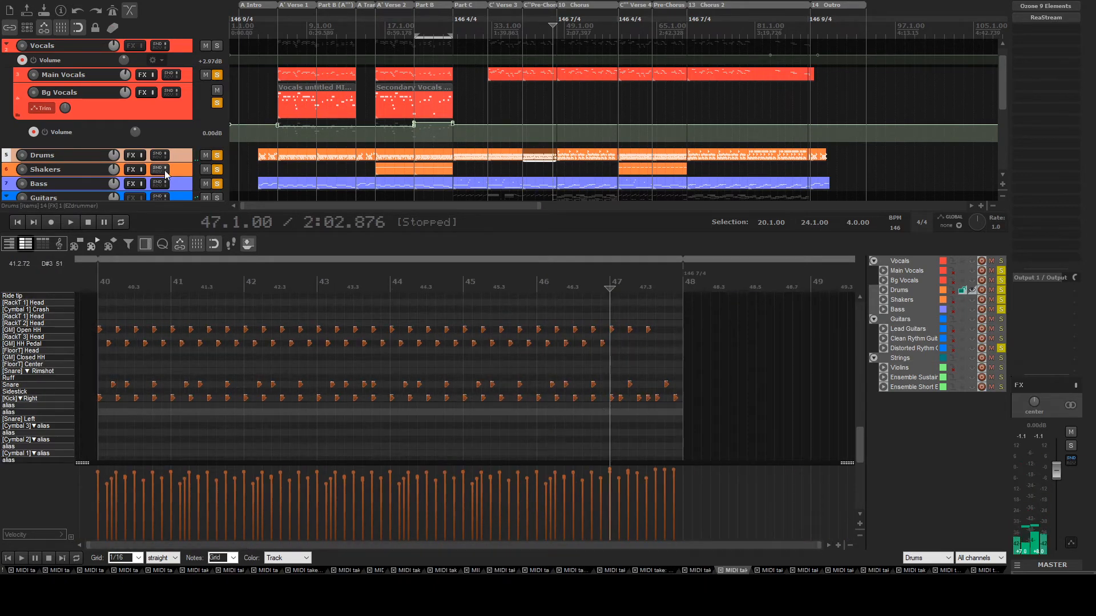
Play the last Pre-Chorus measure repeatedly from measure 47 while following the kick and snare notes
key(space)
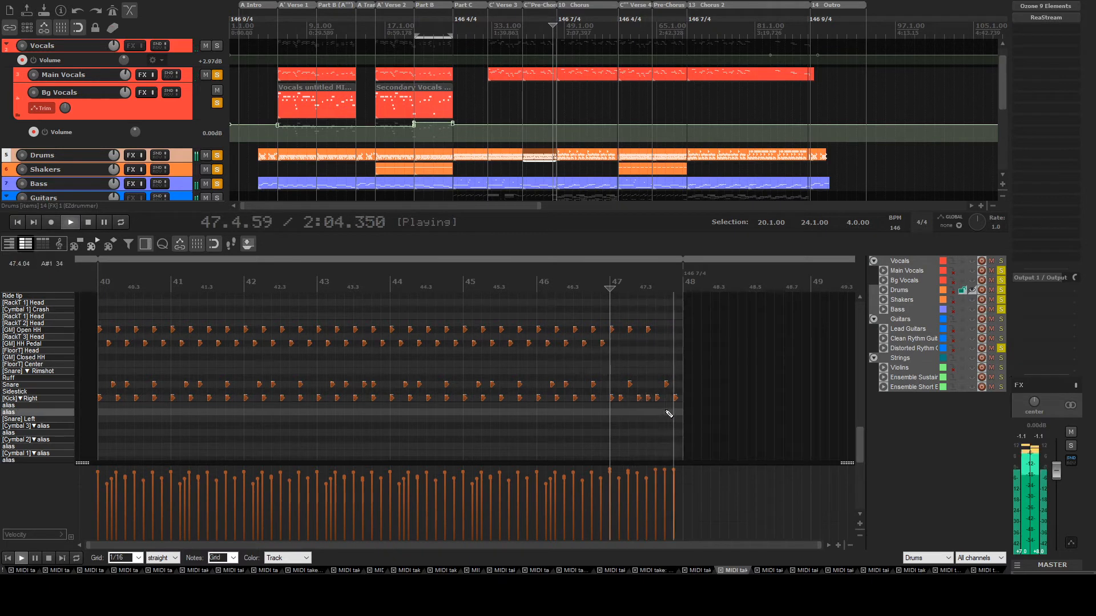
key(space)
key(space)
key(space)
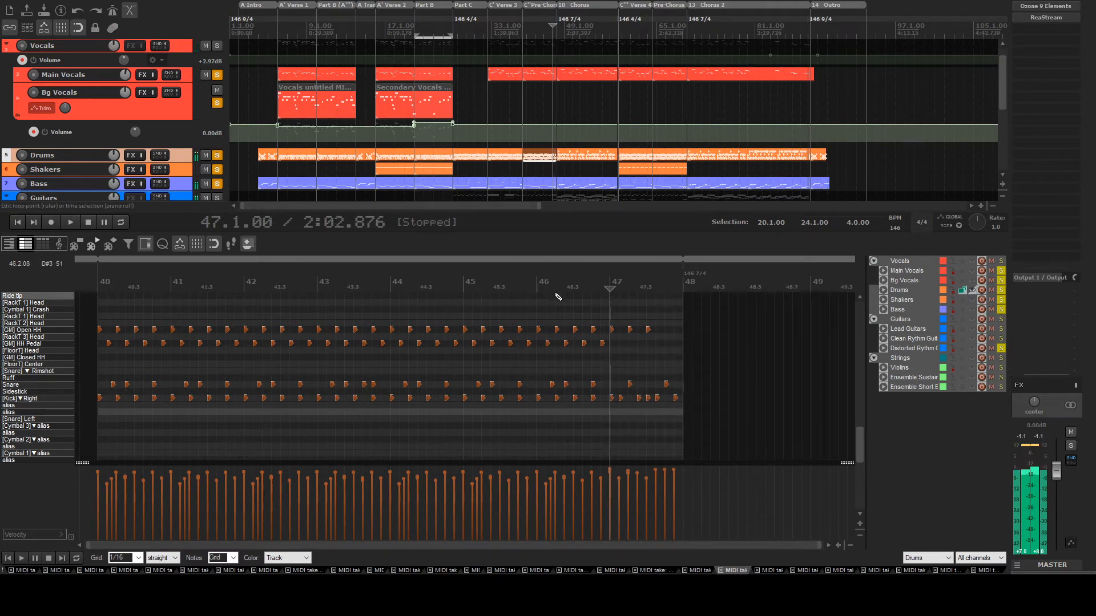
key(space)
key(space)
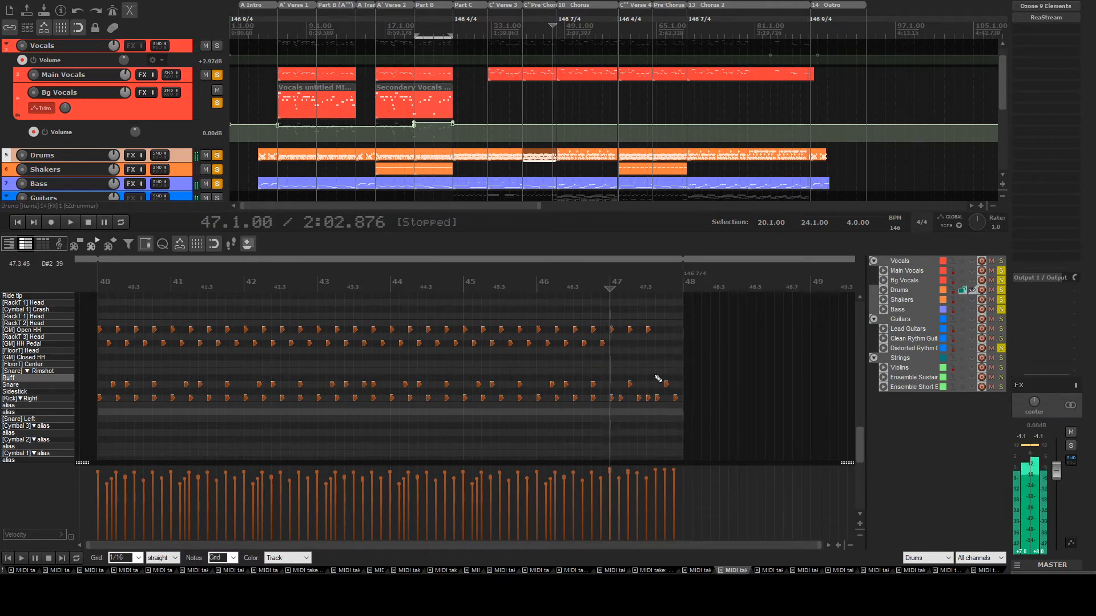
scroll(521, 407, up, 2)
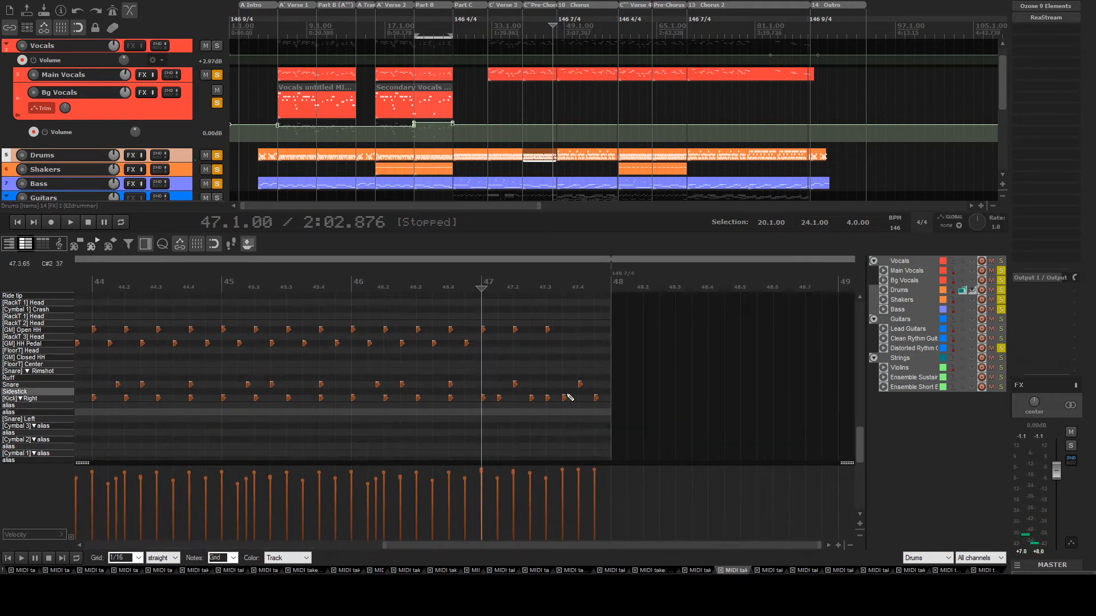
key(space)
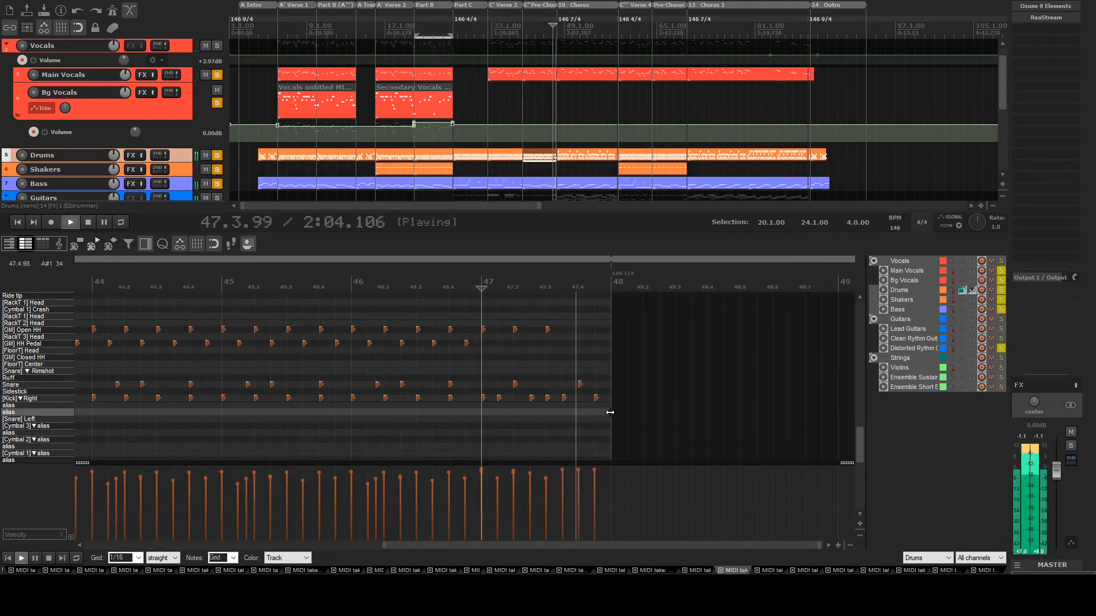
key(space)
Reopen the Pre-Chorus Distorted Rhythm Guitars item in the MIDI editor and play its ending from position 46.4
scroll(465, 92, down, 4)
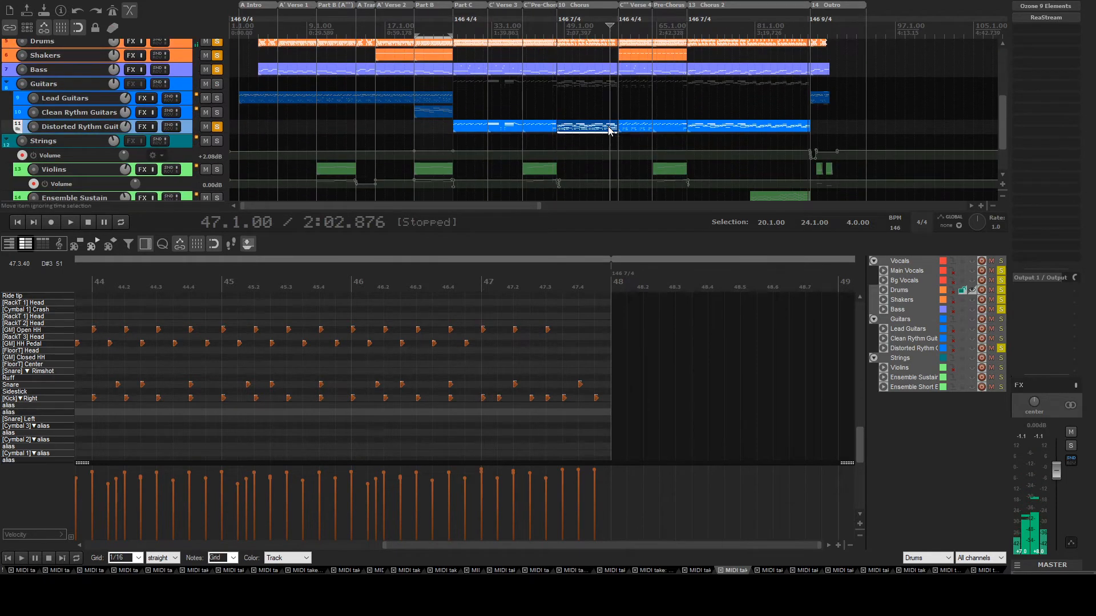
double_click(608, 129)
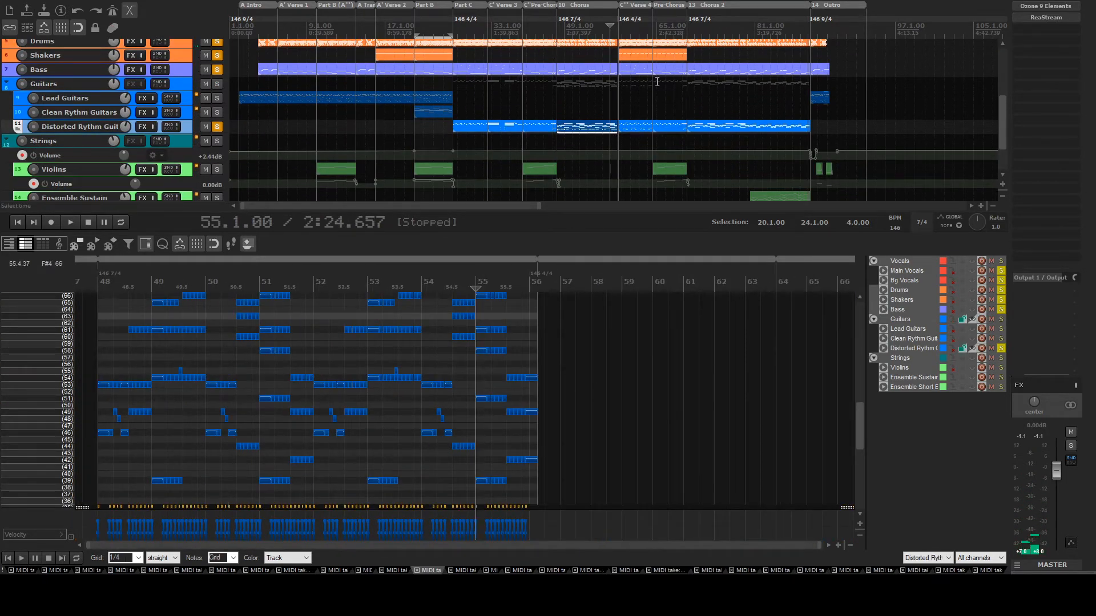
double_click(540, 129)
scroll(595, 402, up, 3)
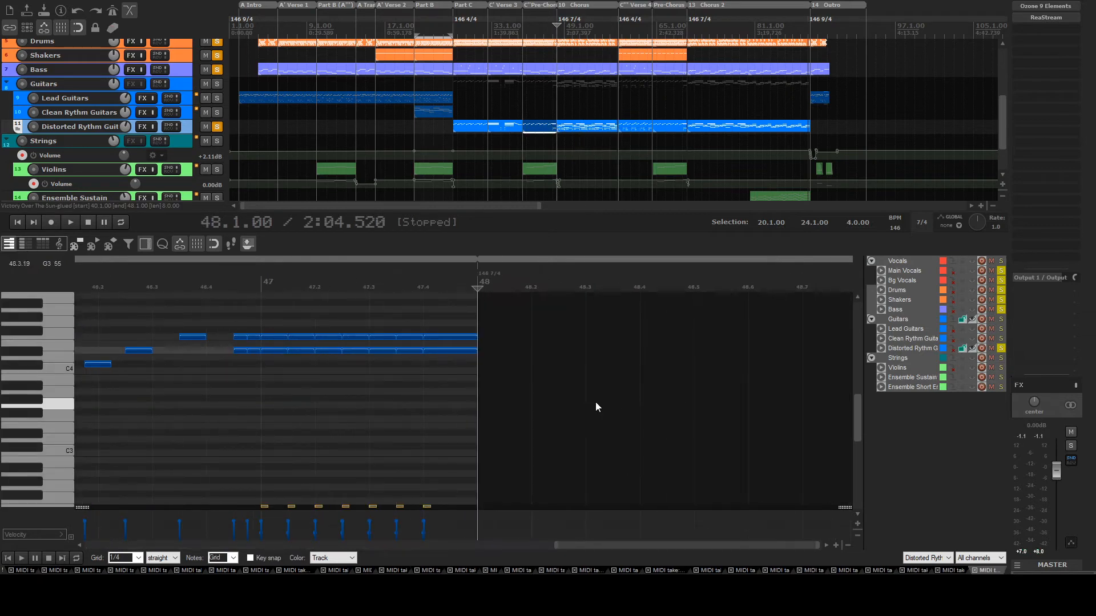
click(366, 372)
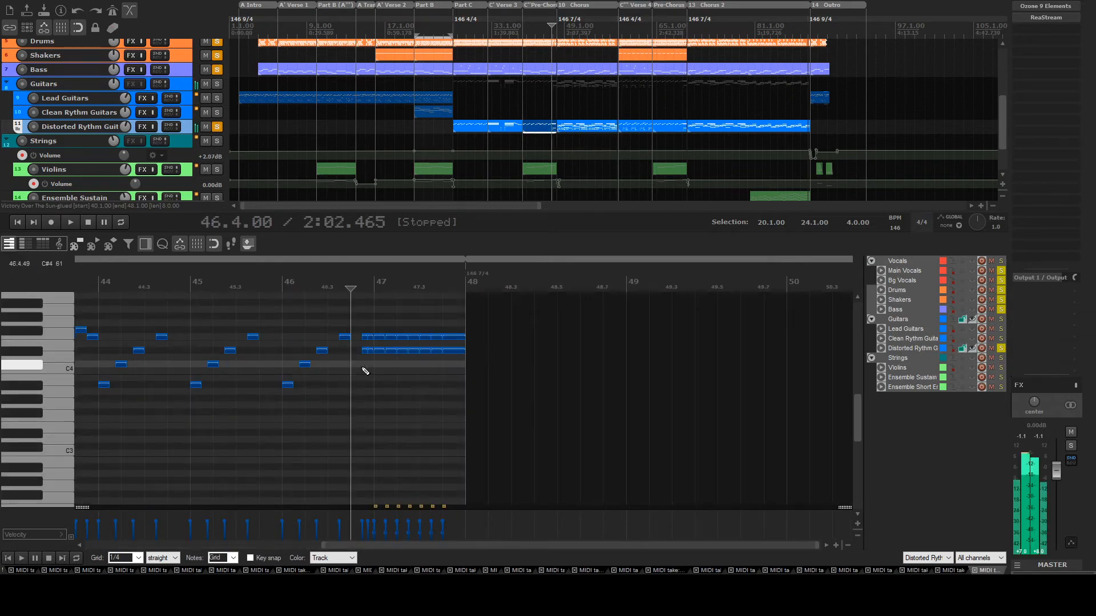
key(space)
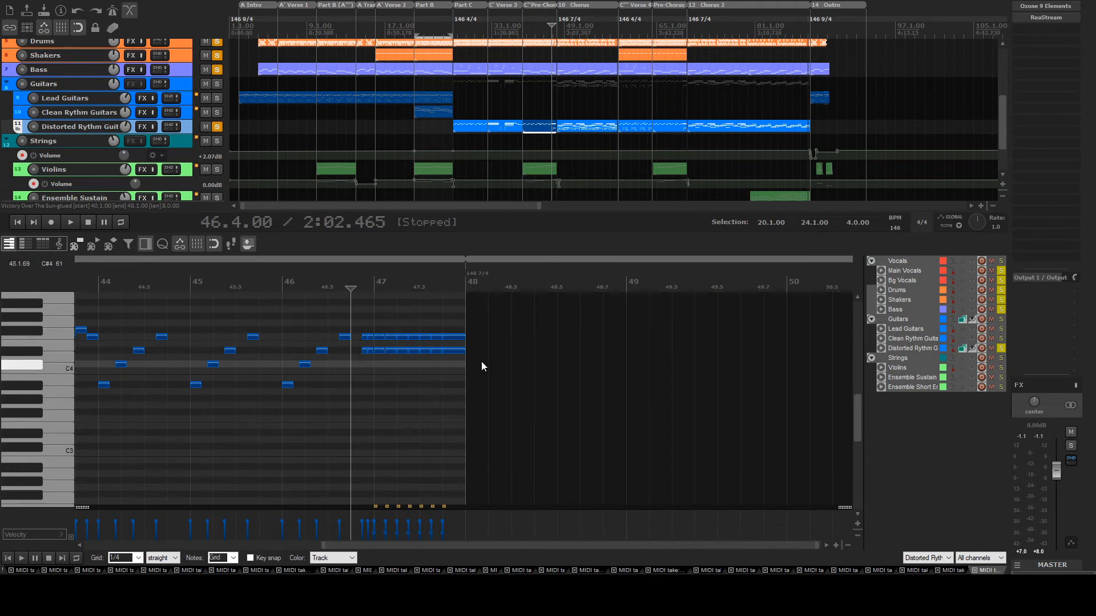
key(space)
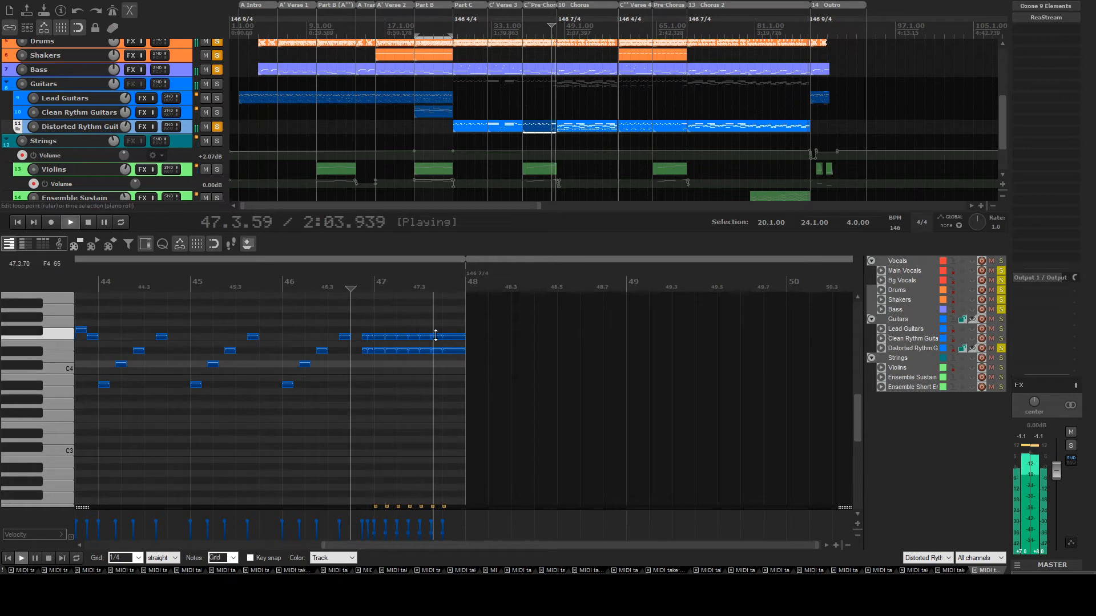
Stop playback and open the Pre-Chorus Main Vocals item in the MIDI editor
key(space)
scroll(192, 160, up, 2)
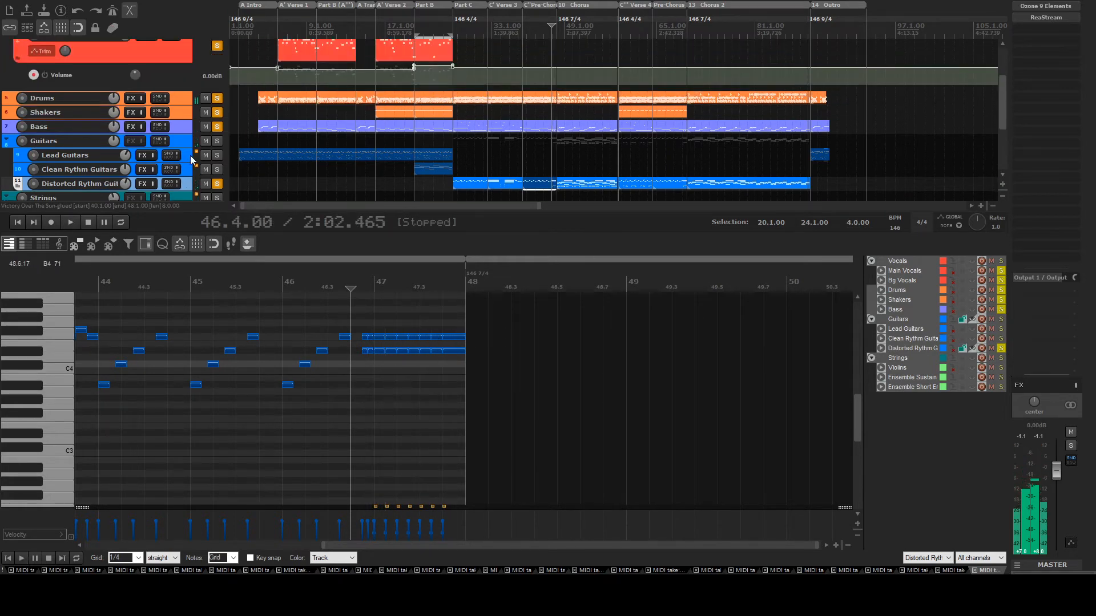
scroll(675, 85, up, 3)
scroll(584, 82, up, 5)
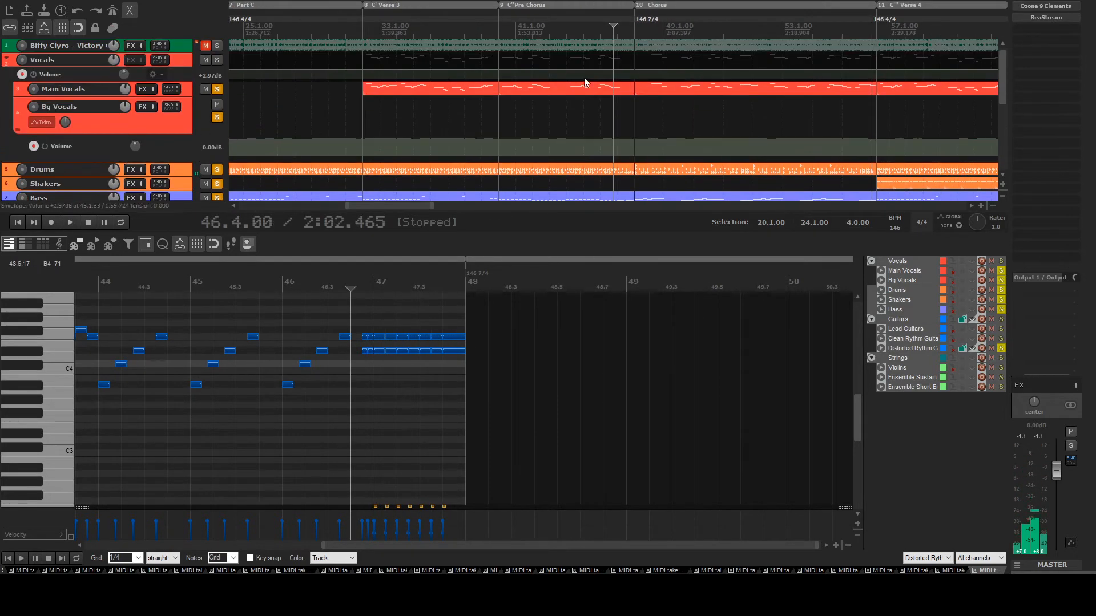
click(505, 86)
scroll(581, 110, down, 3)
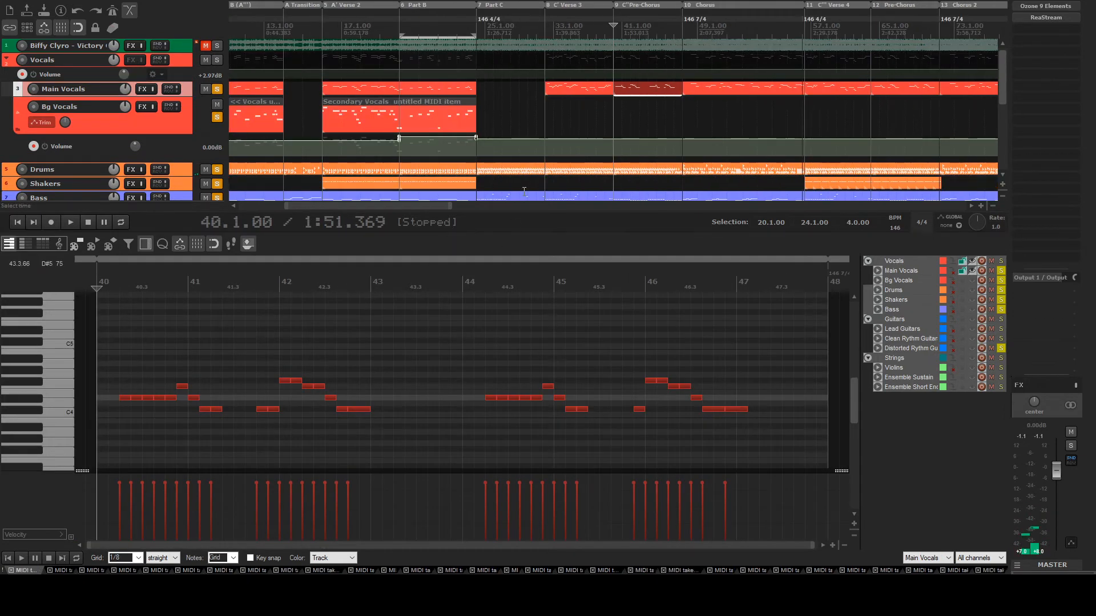
Play the Pre-Chorus vocal melody from measure 40 twice while following its notes
key(space)
scroll(248, 368, down, 3)
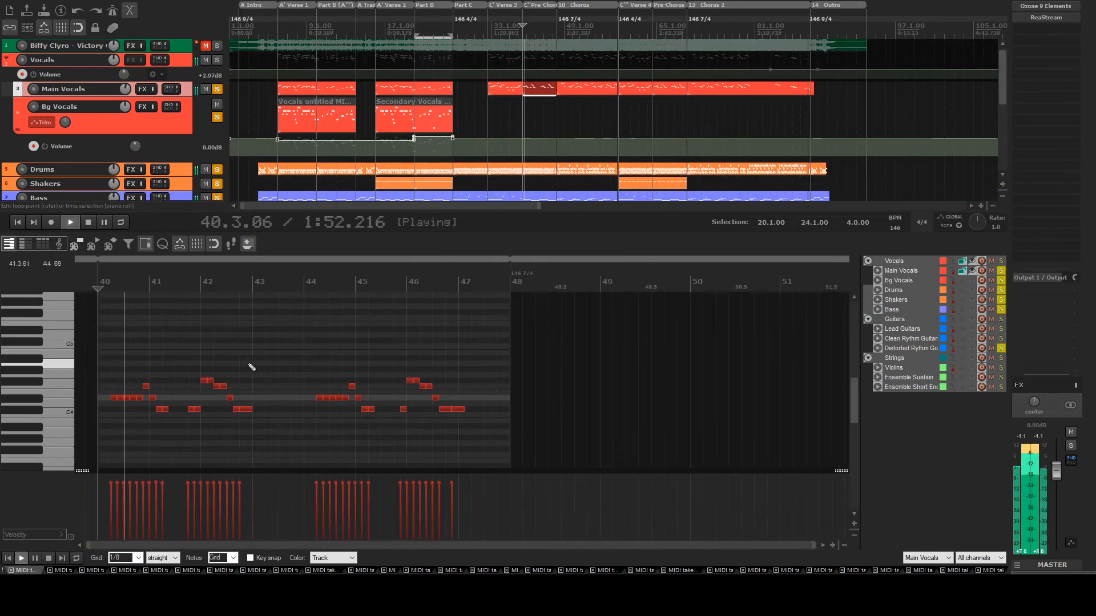
key(space)
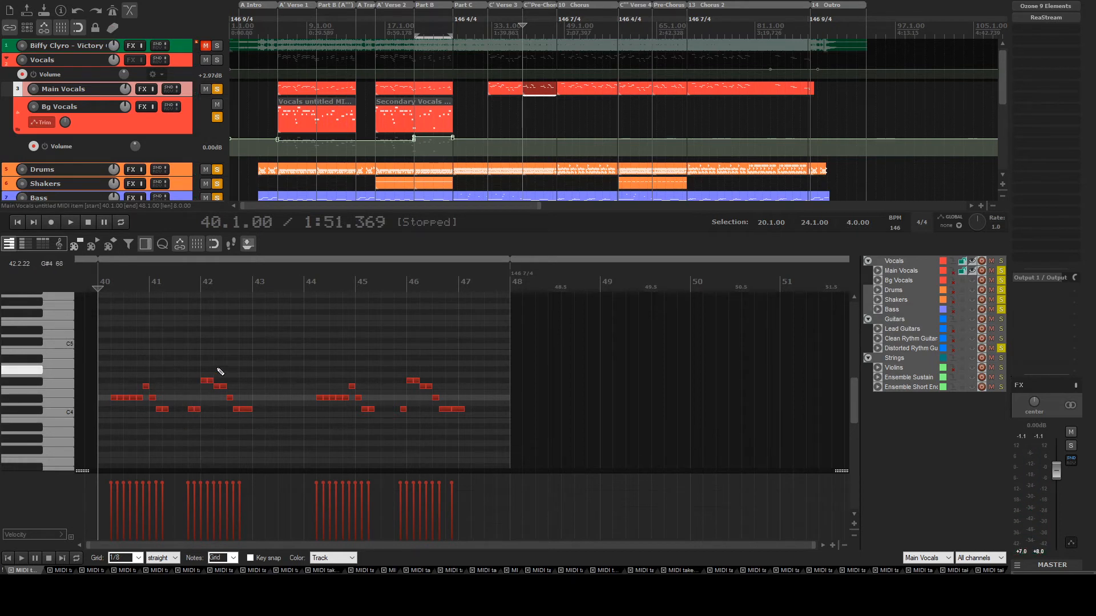
key(space)
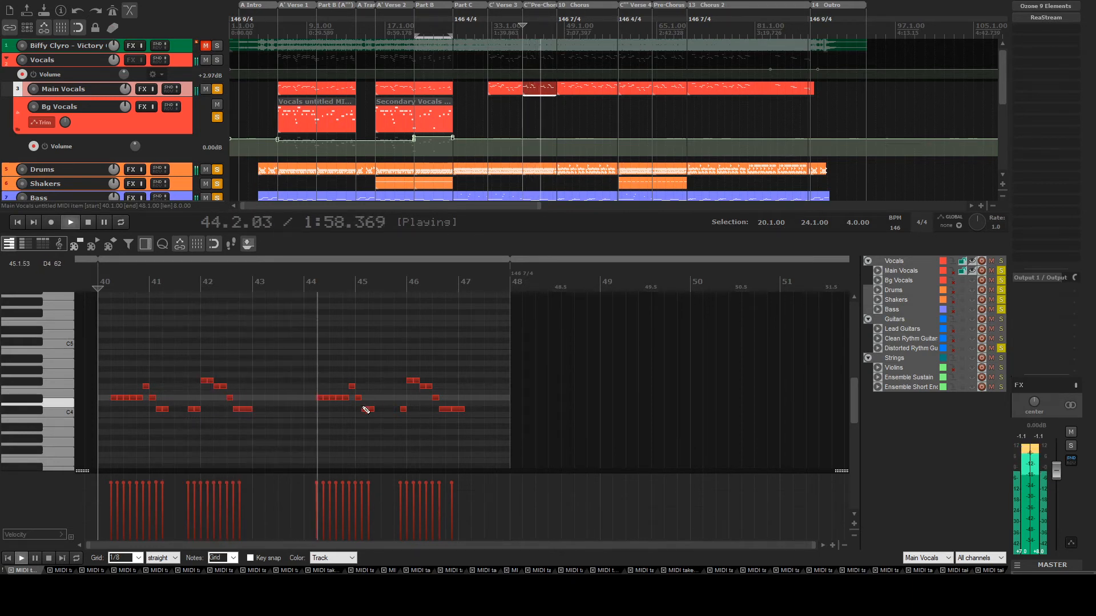
key(space)
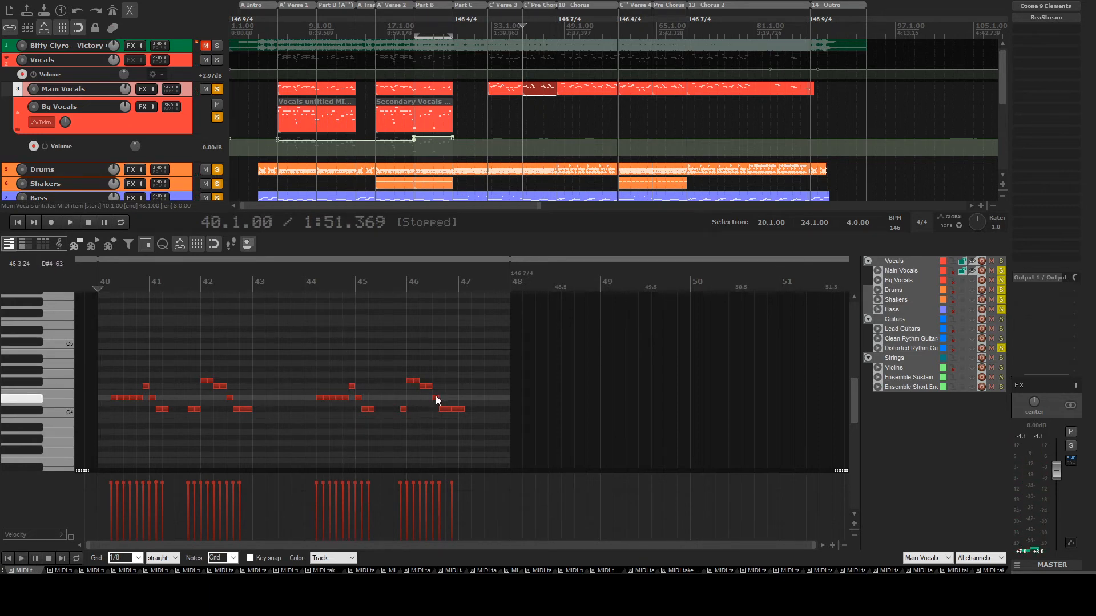
Place the edit cursor at measure 44 and play the second half of the Pre-Chorus vocal melody
key(space)
key(space)
click(308, 405)
key(space)
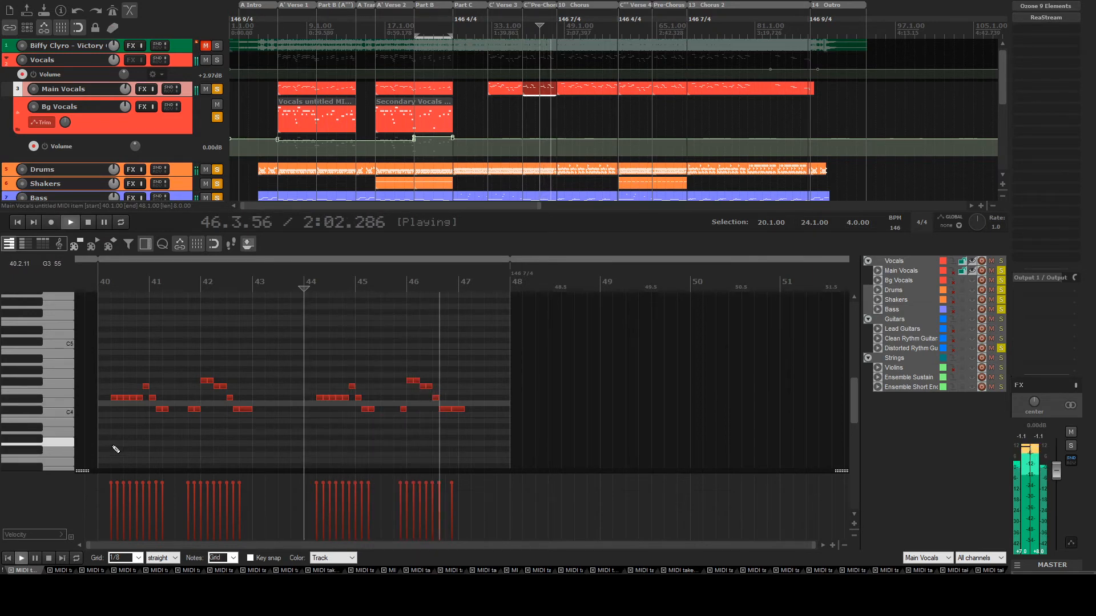
key(space)
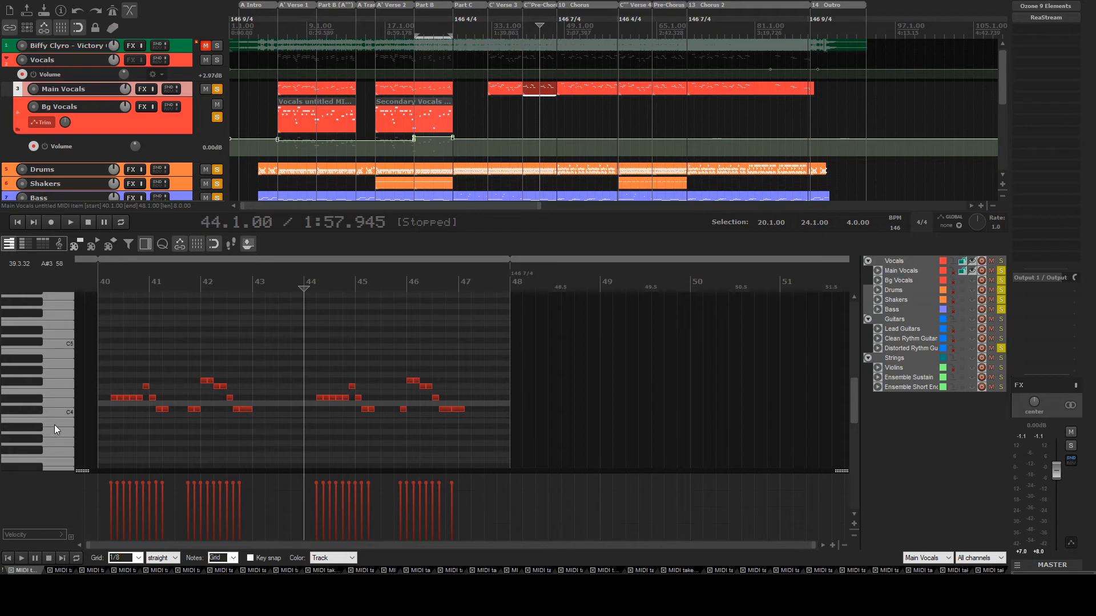
click(40, 420)
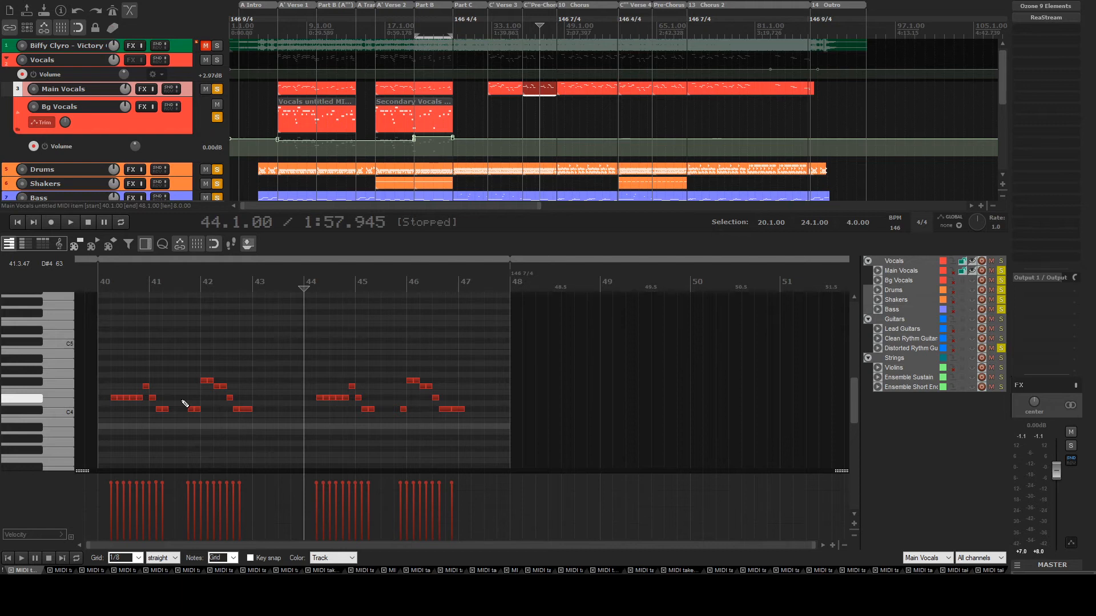
Open the Pre-Chorus Violins item in the MIDI editor
scroll(143, 137, down, 2)
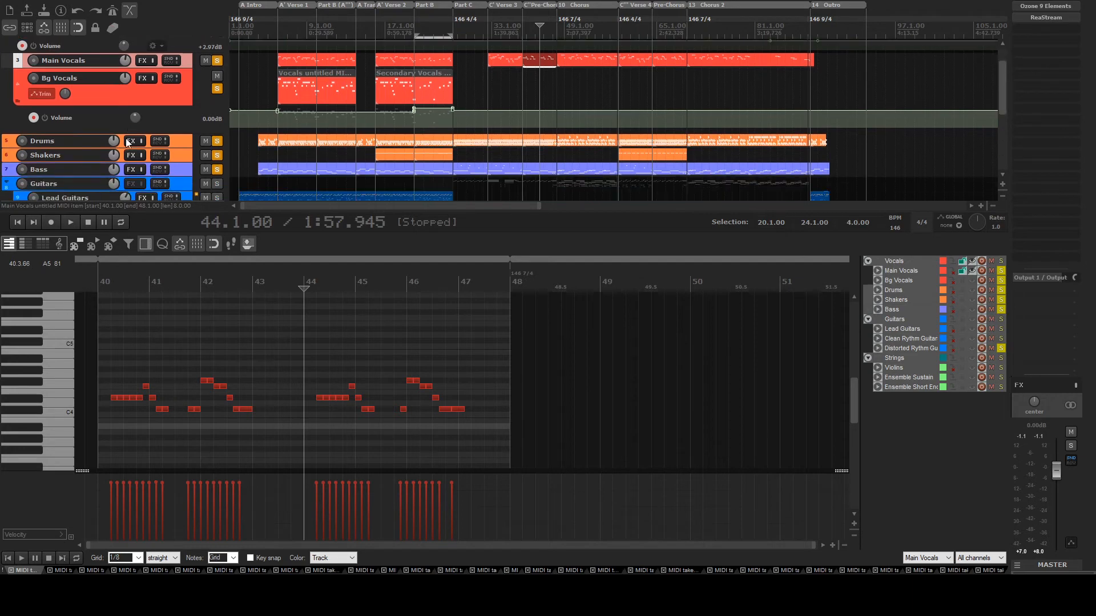
scroll(361, 54, down, 3)
scroll(146, 133, down, 3)
scroll(147, 129, down, 2)
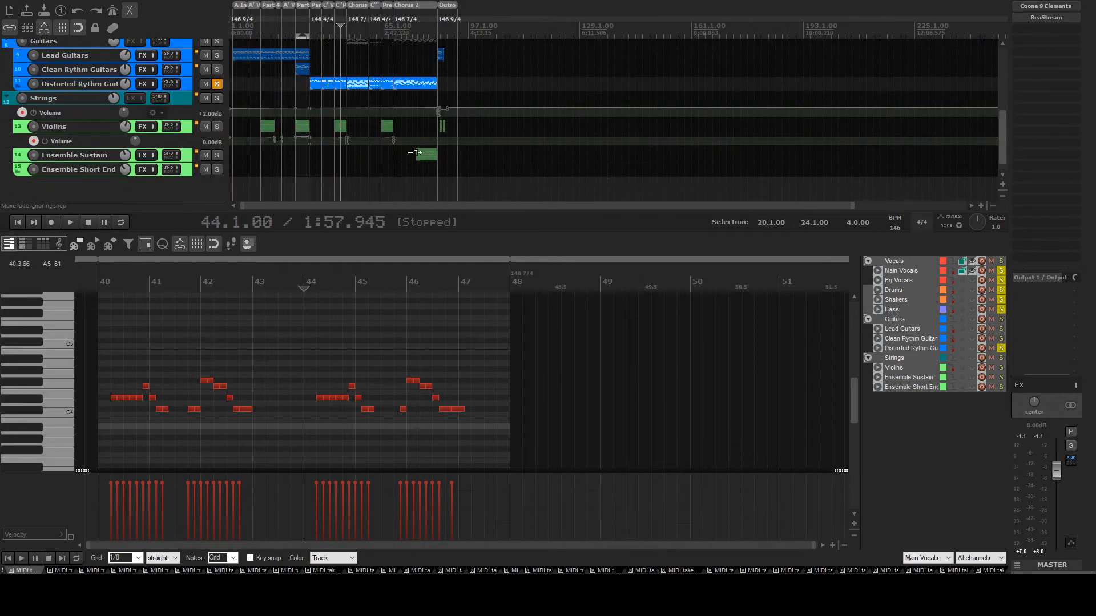
scroll(386, 135, up, 3)
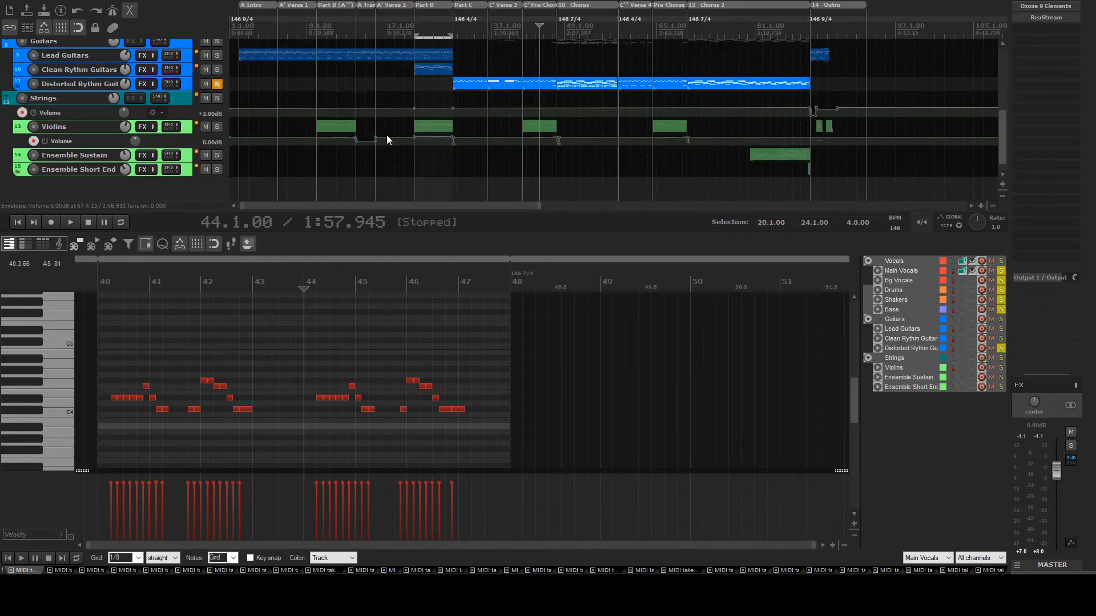
double_click(529, 122)
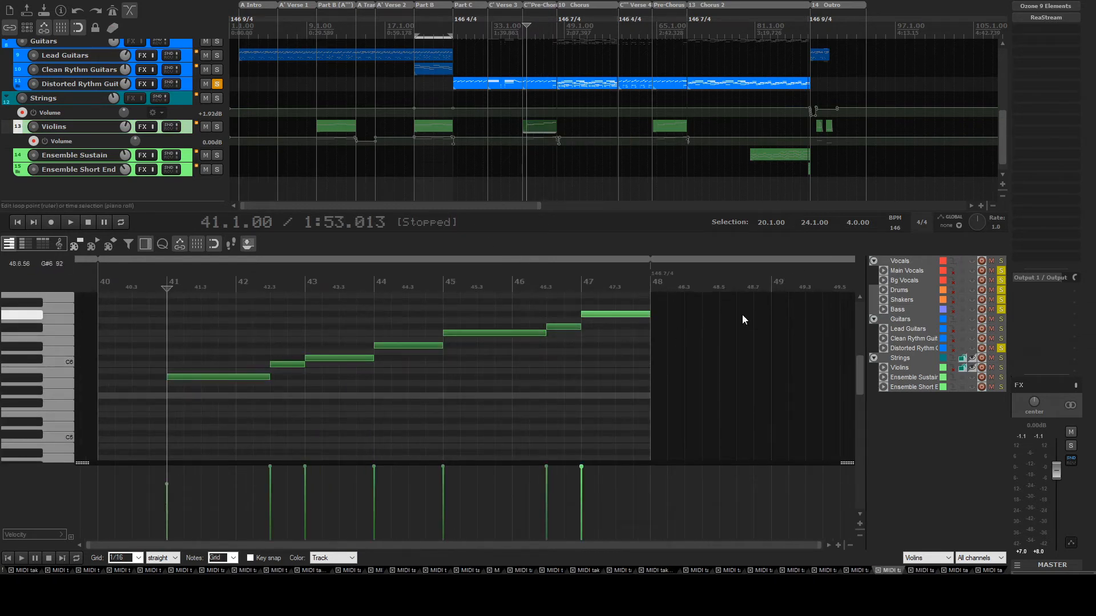
click(218, 168)
key(space)
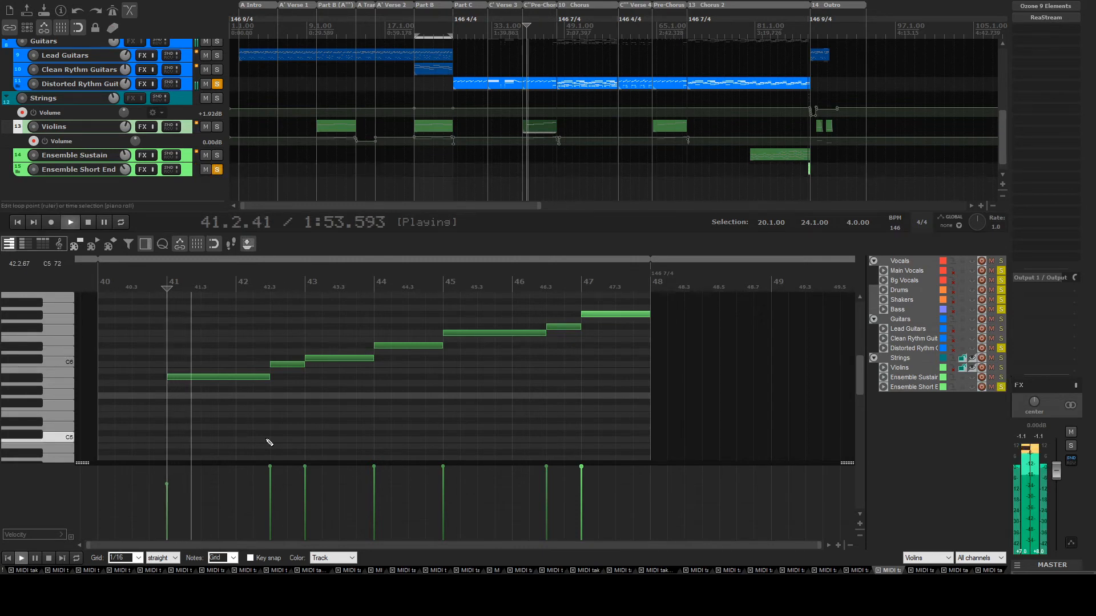
key(space)
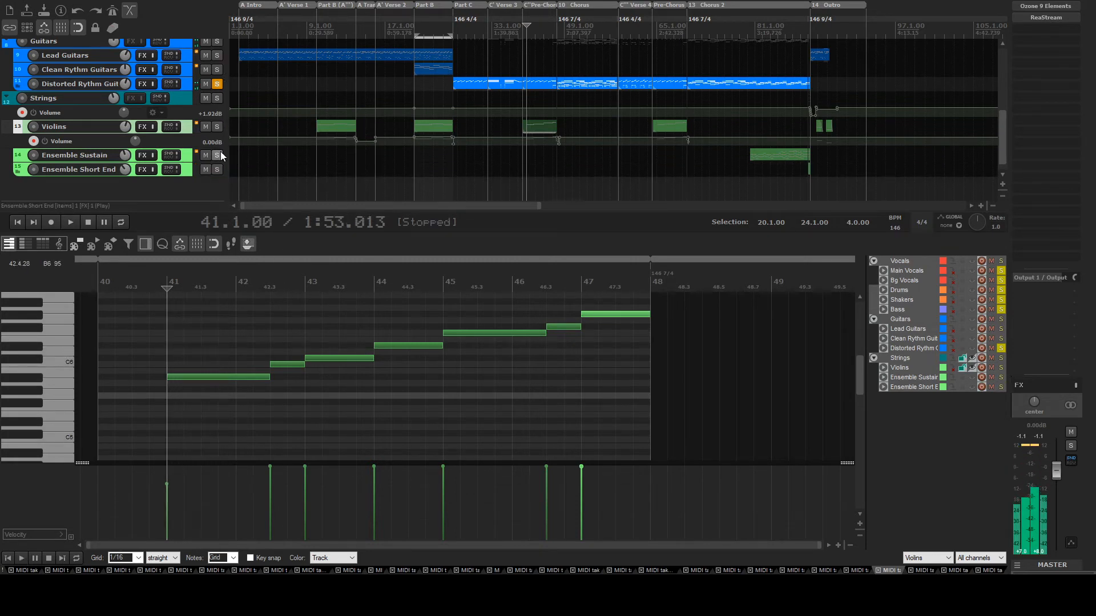
Solo the Violins track and play the Pre-Chorus violin line from measure 41
click(216, 125)
key(space)
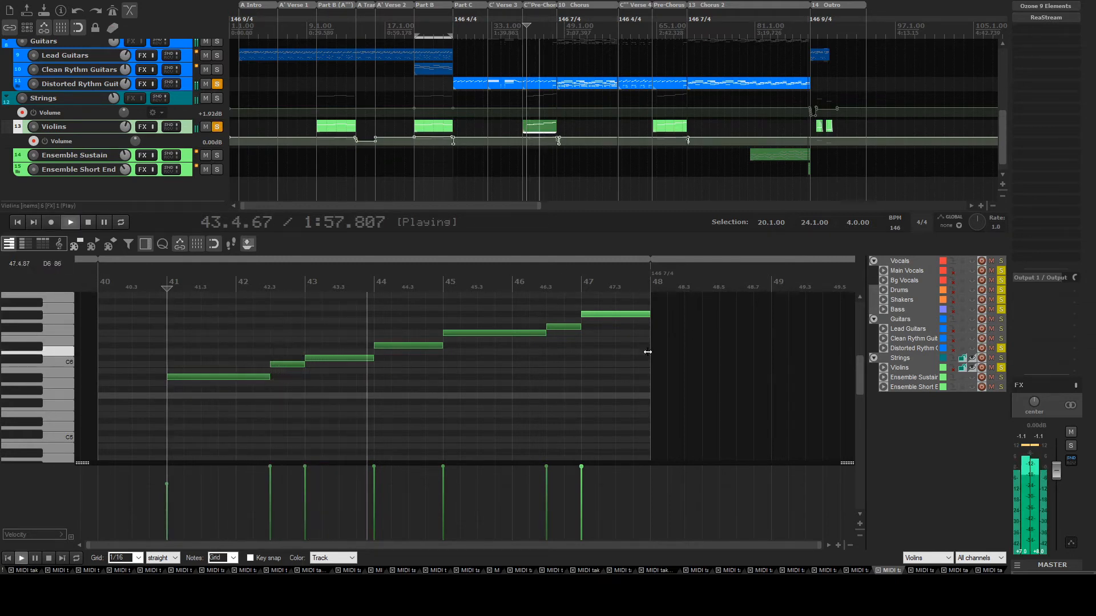
scroll(673, 406, down, 2)
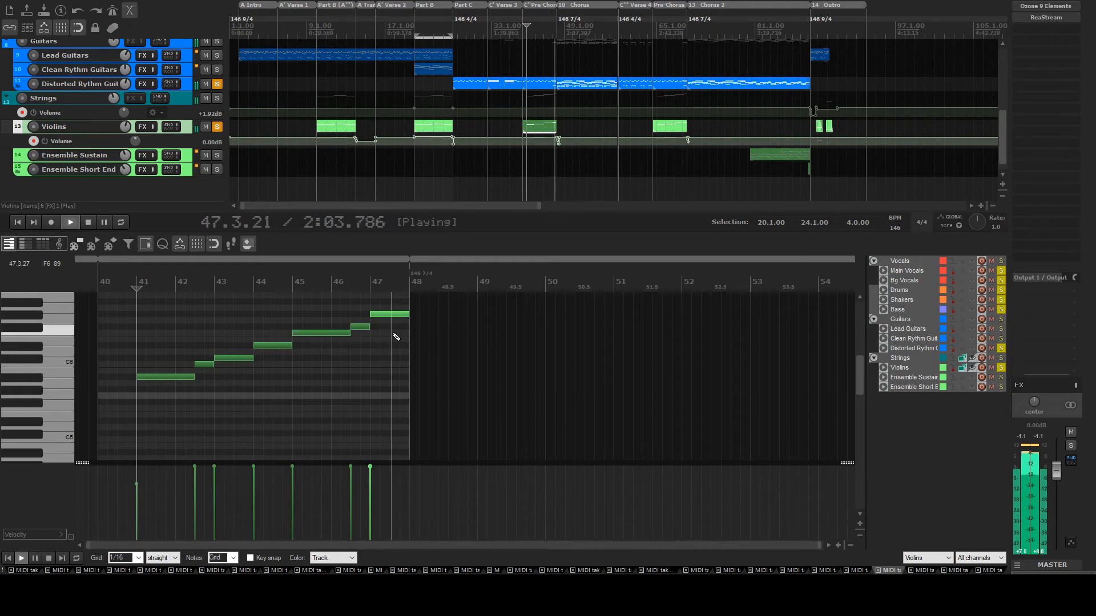
key(space)
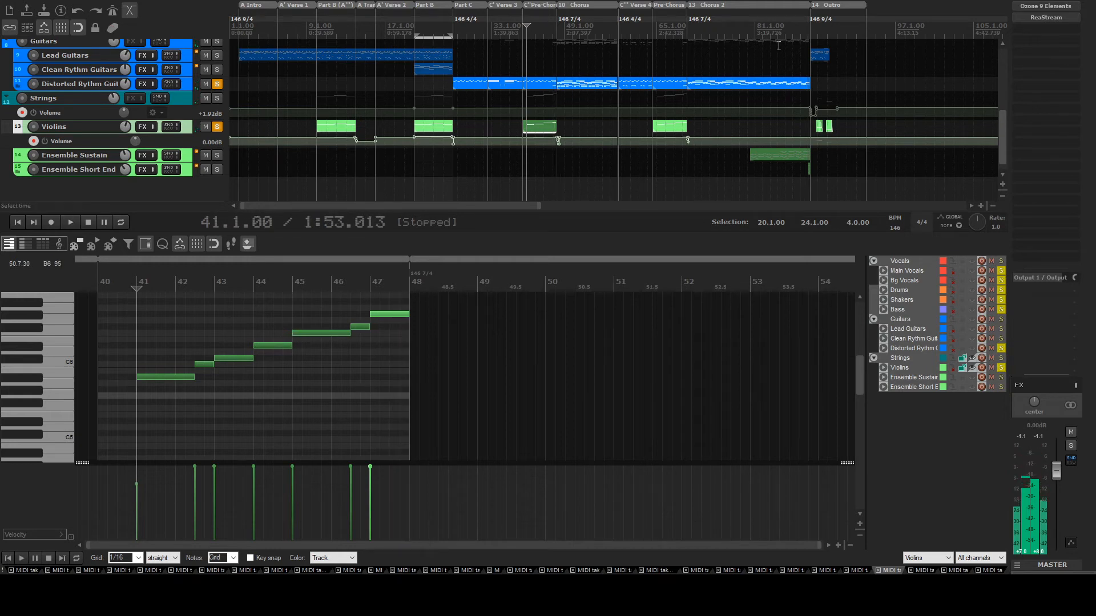
Open the Chorus Distorted Rhythm Guitars item in the MIDI editor and play it from measure 48
click(558, 70)
scroll(216, 131, up, 3)
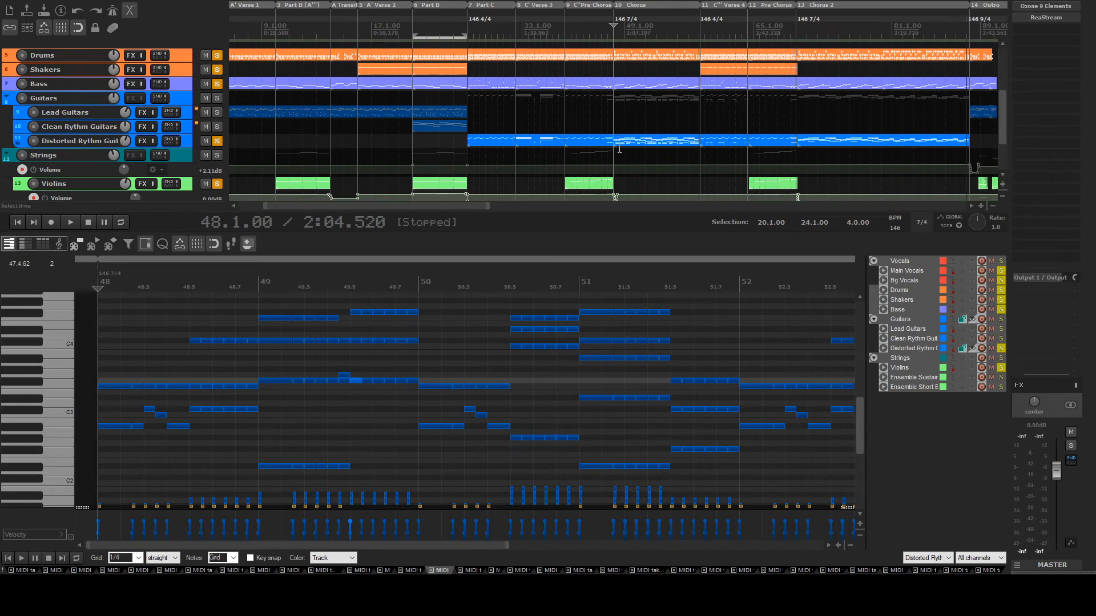
key(space)
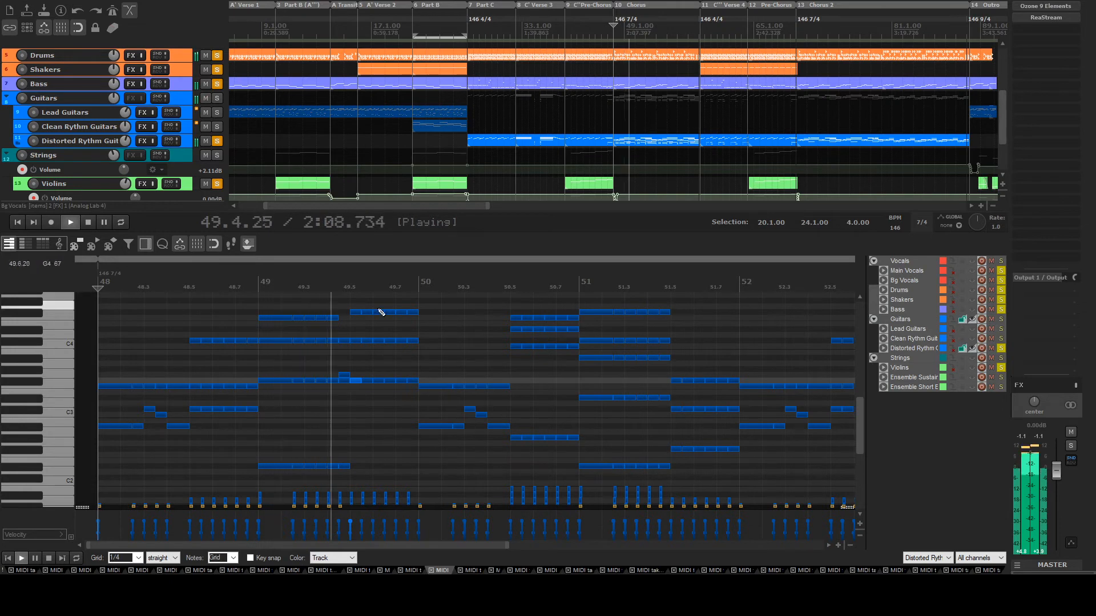
key(space)
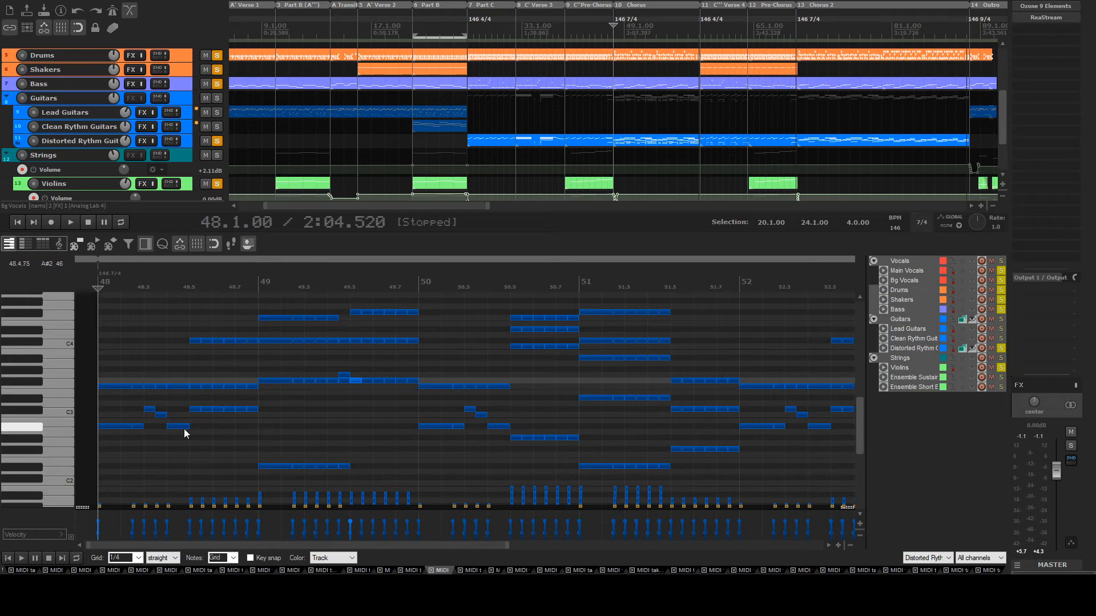
Select the C#3 and C#4 guitar notes at position 48.5 in turn, and place the edit cursor at measure 49
click(195, 409)
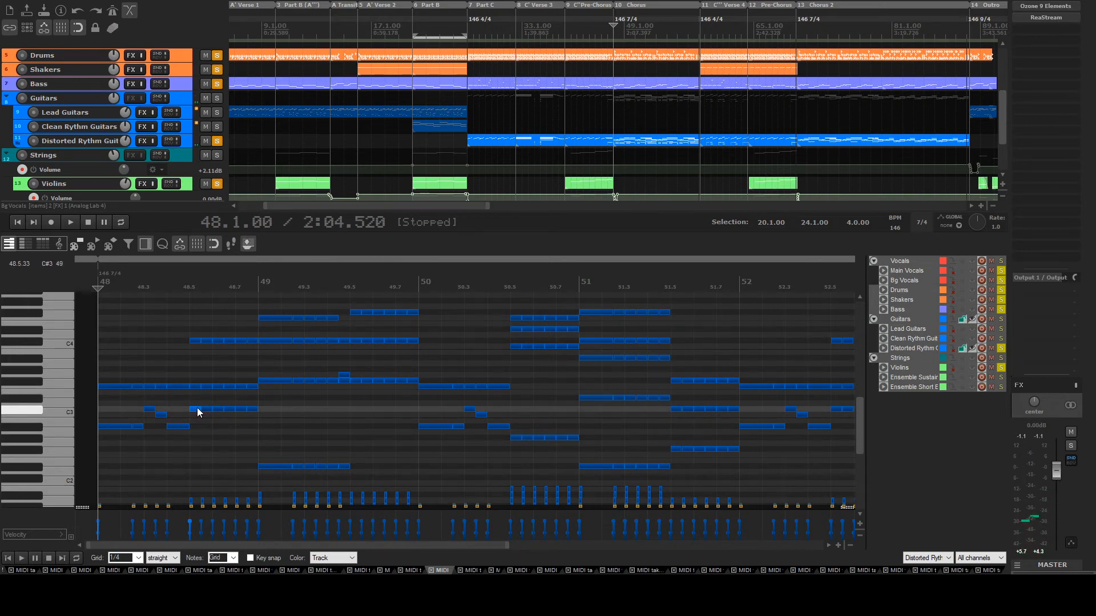
click(196, 341)
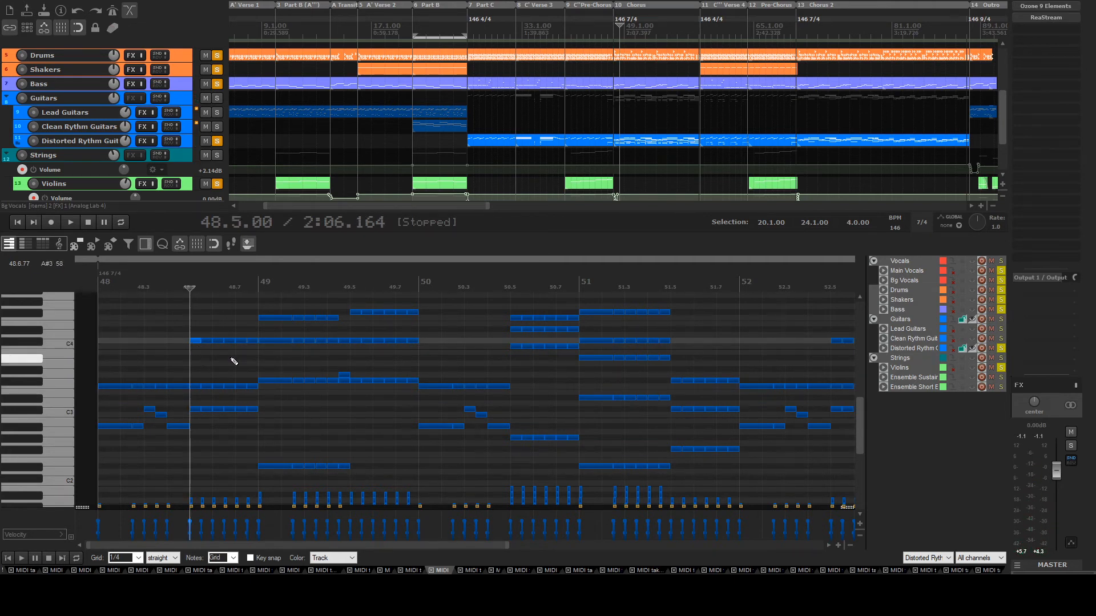
click(259, 478)
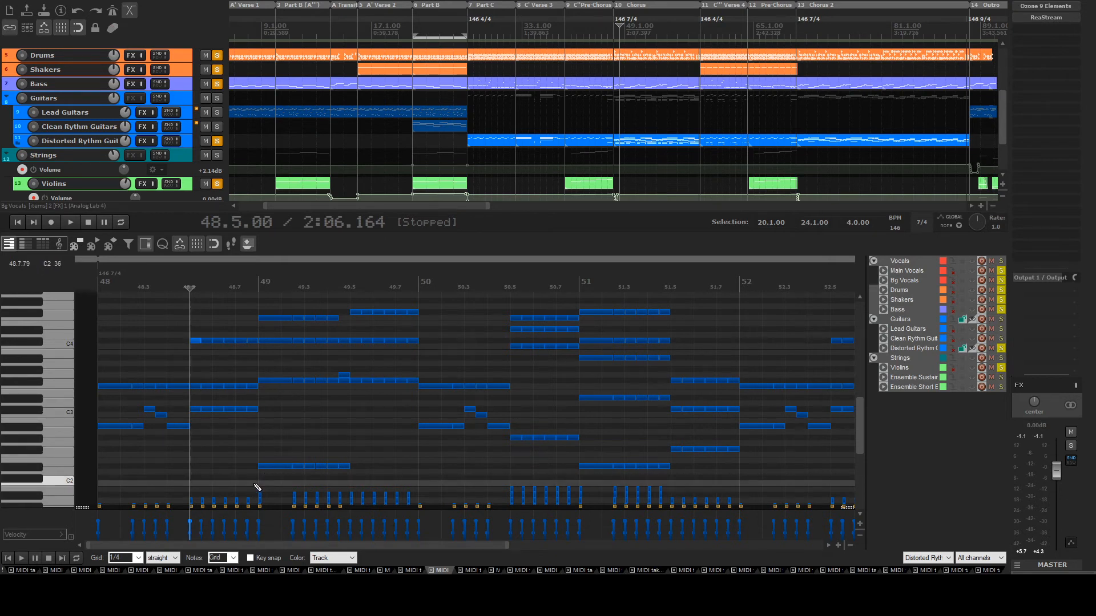
Play the Chorus guitar chord from measure 49 and select its middle and upper notes in turn
key(space)
key(space)
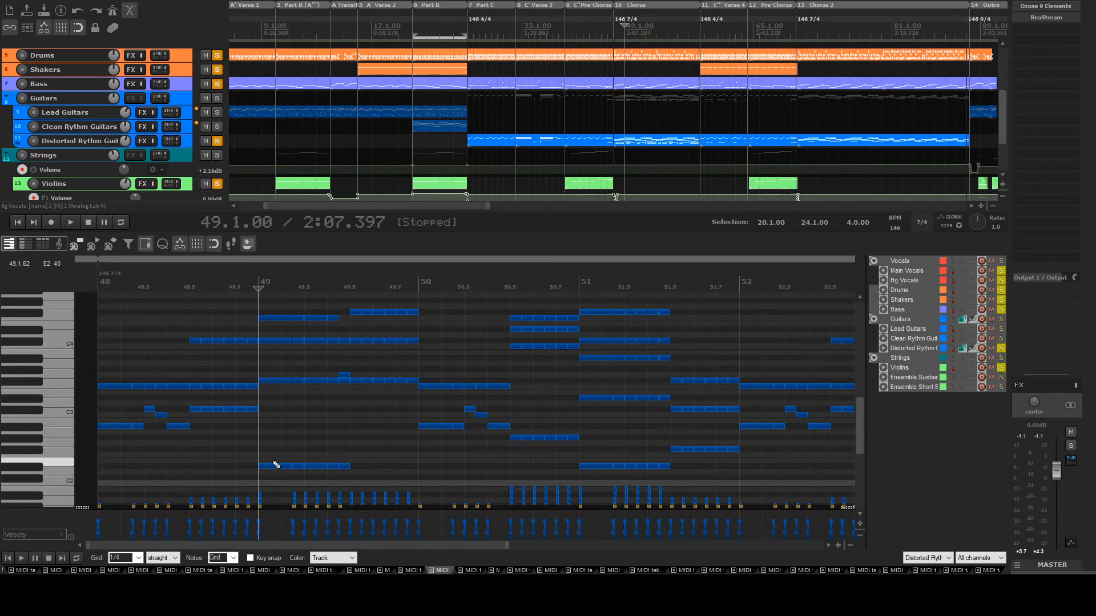
click(282, 380)
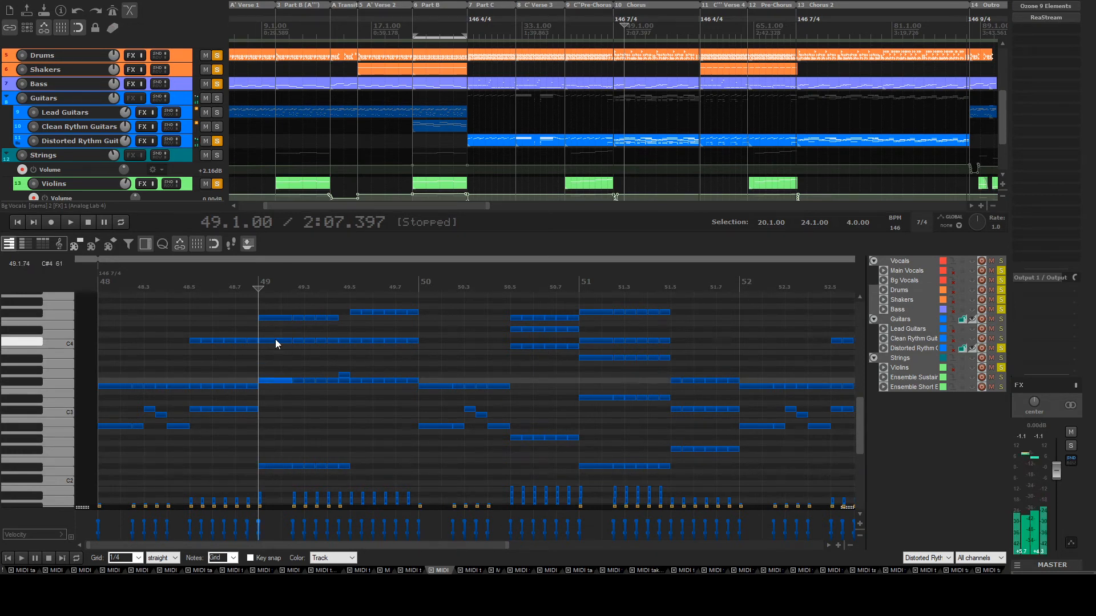
click(276, 318)
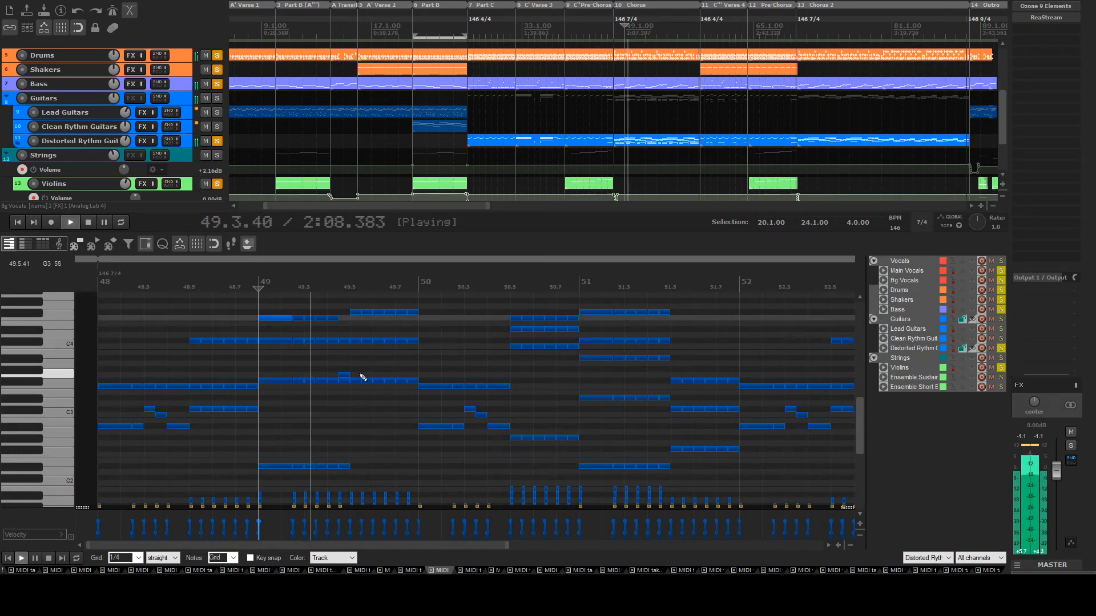
key(space)
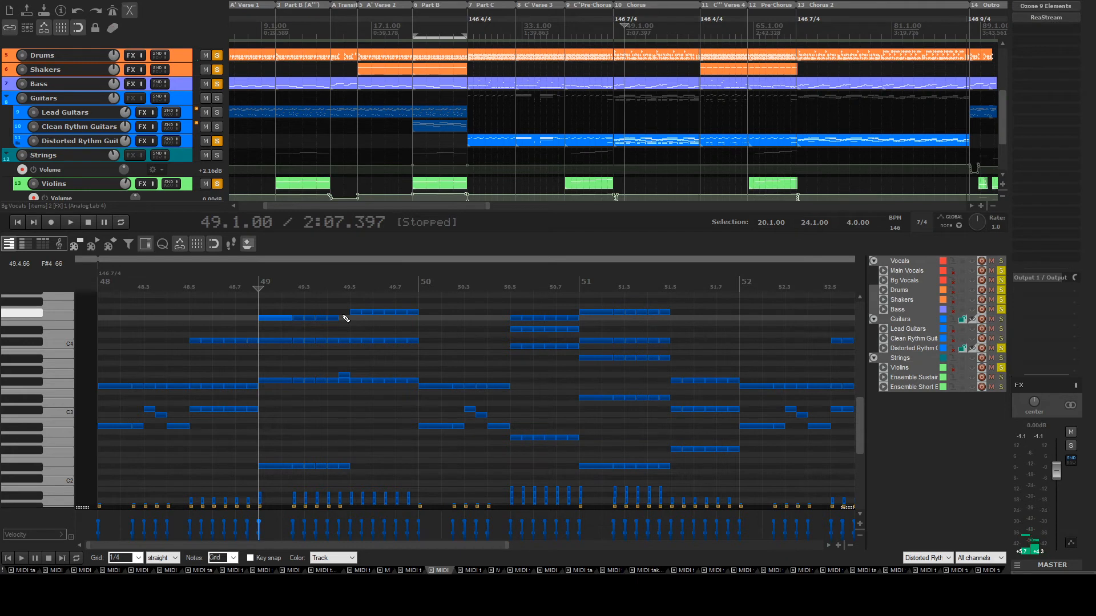
Play the guitar chords twice from position 49.5, and move the edit cursor to measure 51 and position 51.5
key(space)
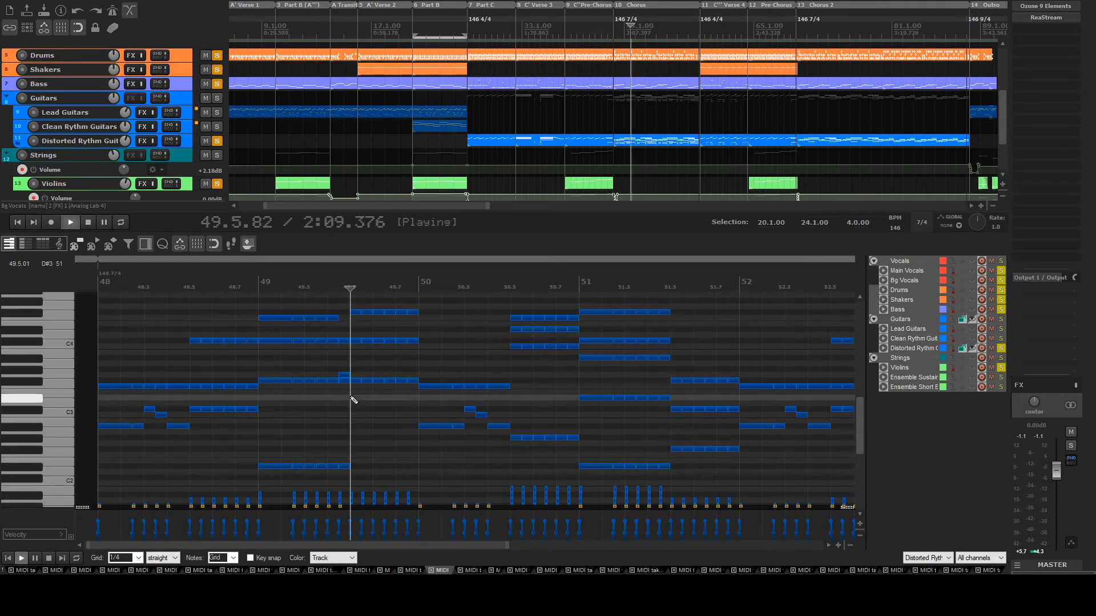
key(space)
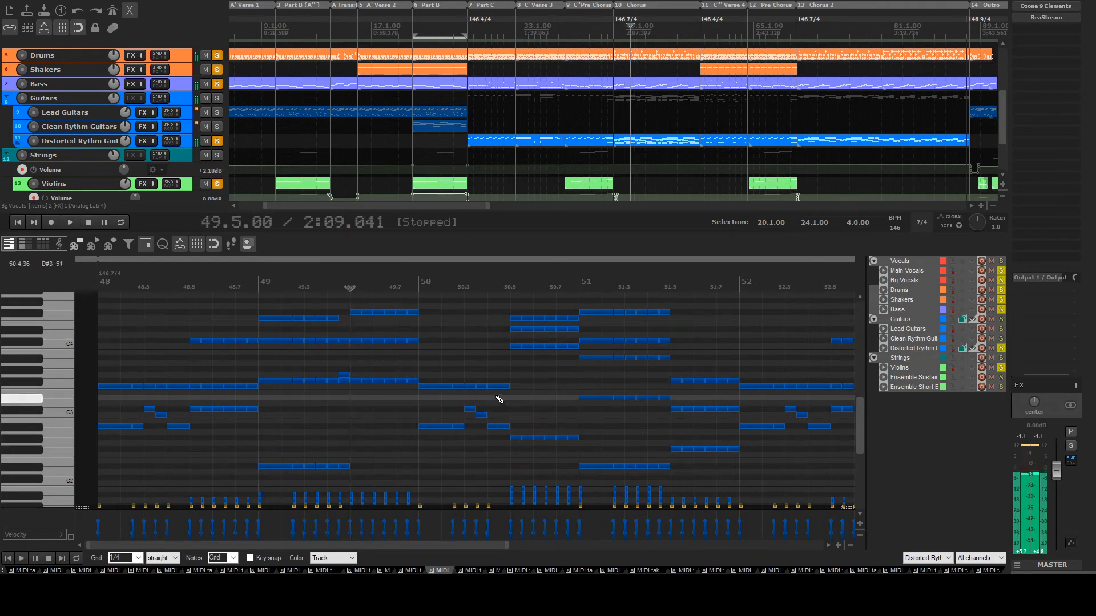
key(space)
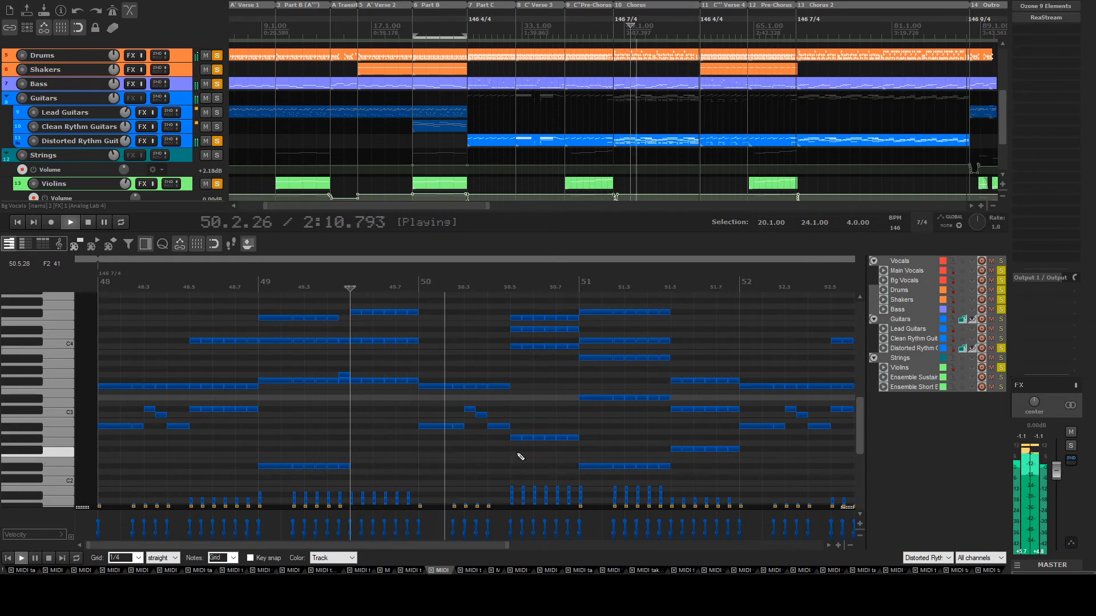
key(space)
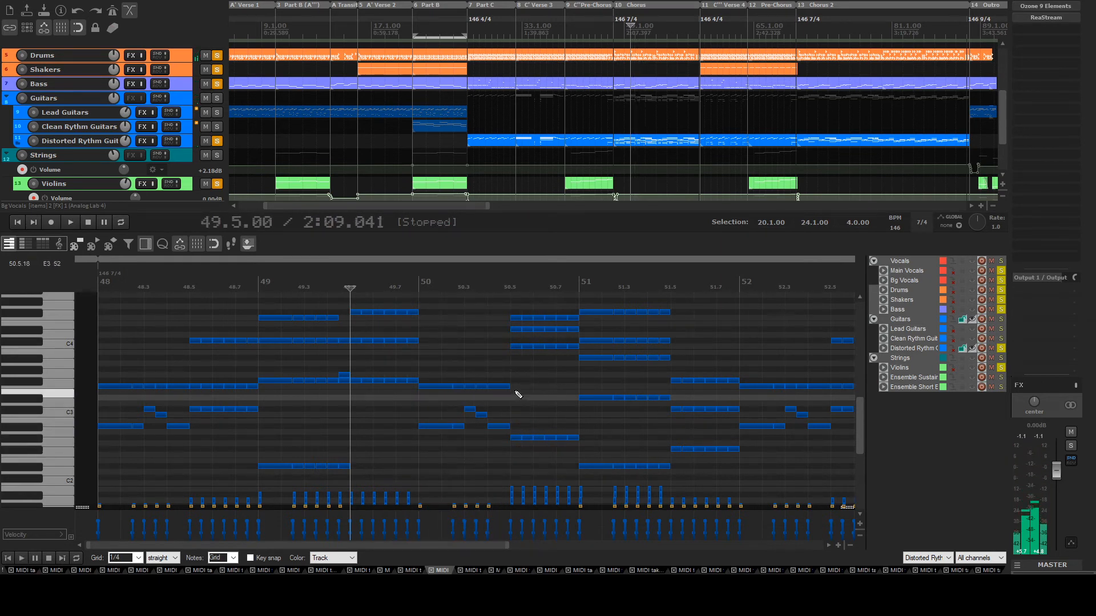
click(580, 378)
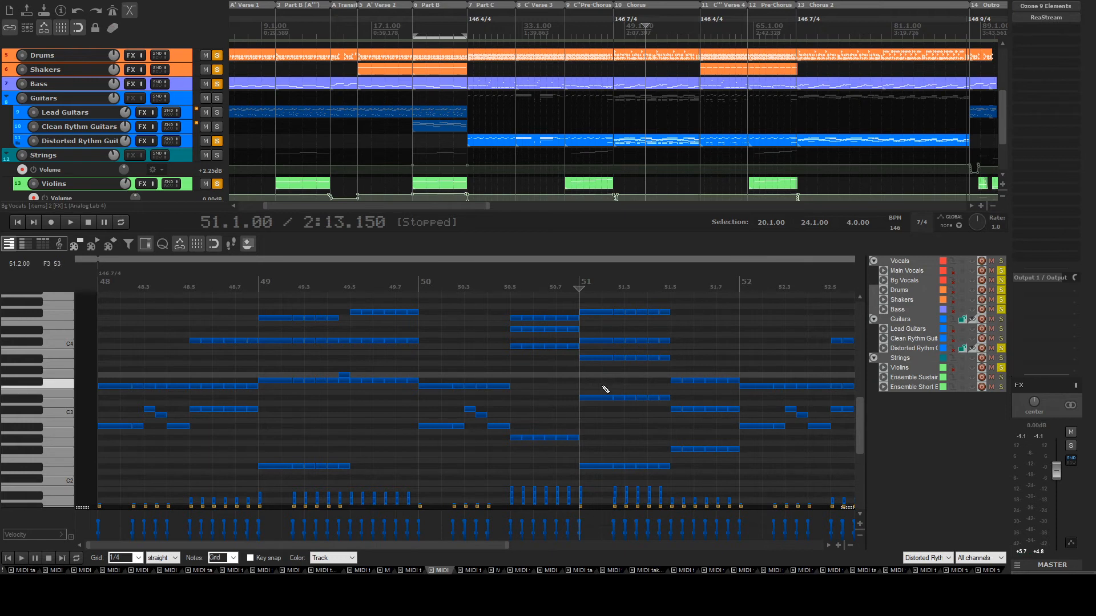
click(675, 393)
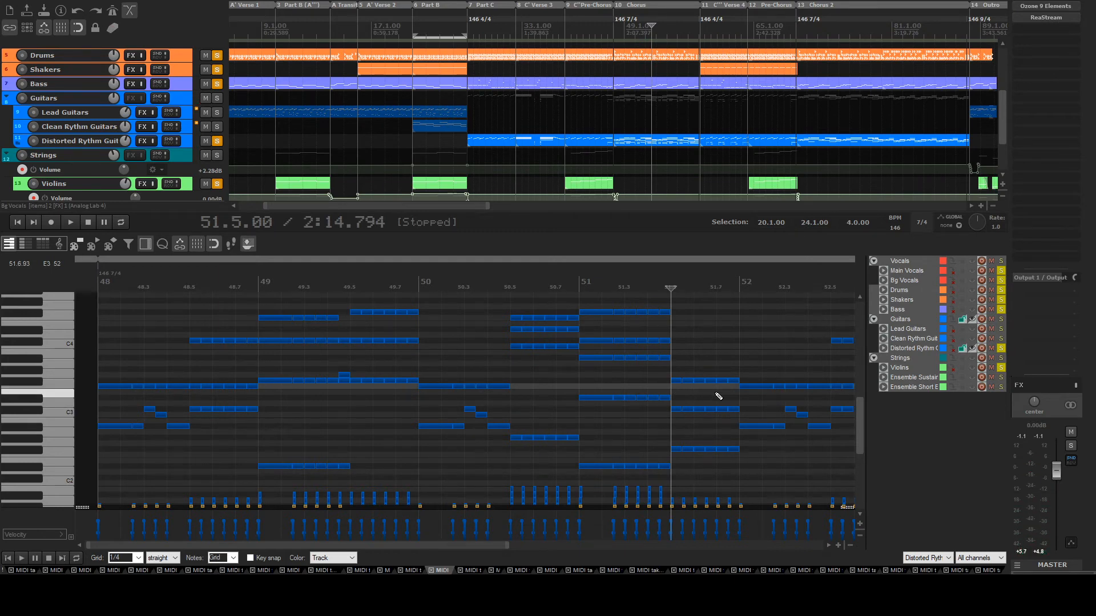
Play the Chorus guitar chord from position 51.5, and bring the whole guitar item into view
key(space)
key(space)
scroll(458, 356, down, 4)
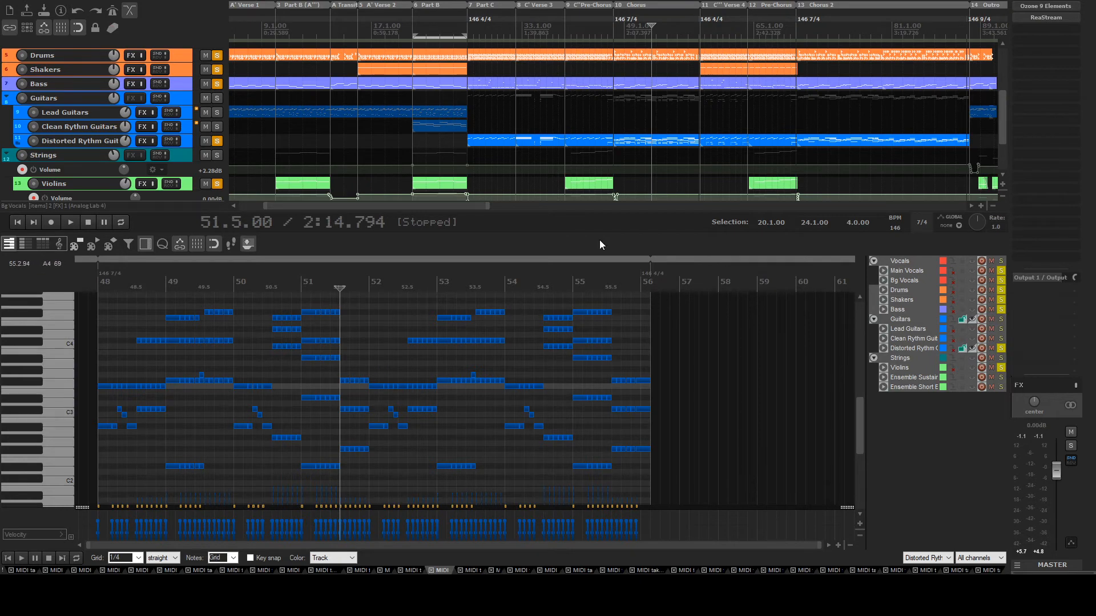
Open the Chorus Bass item in the MIDI editor and play it from measure 48
scroll(654, 133, up, 2)
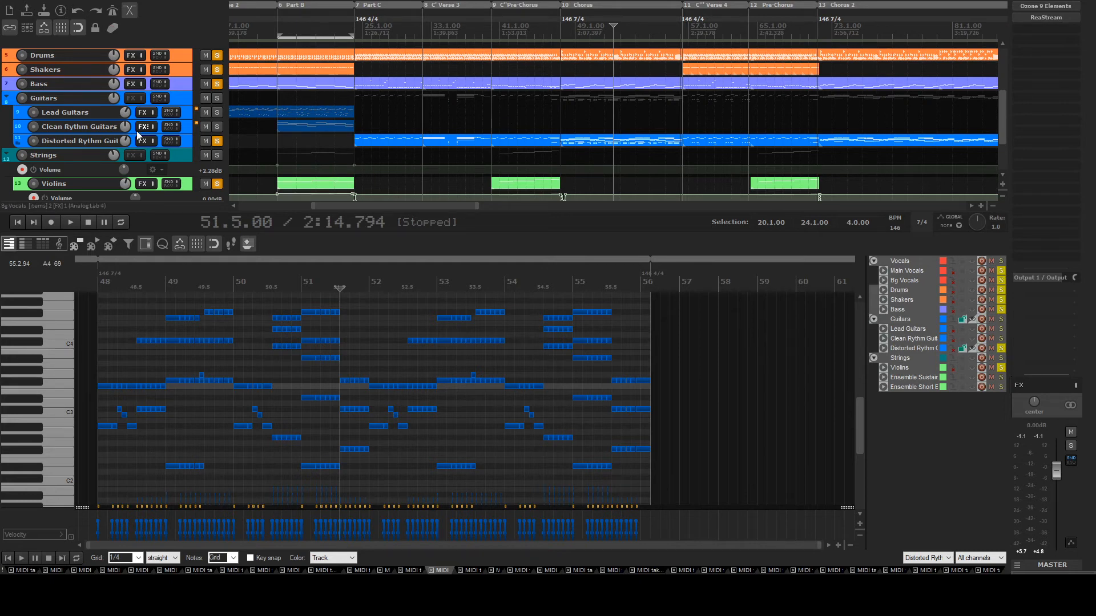
scroll(306, 161, down, 2)
scroll(145, 101, up, 3)
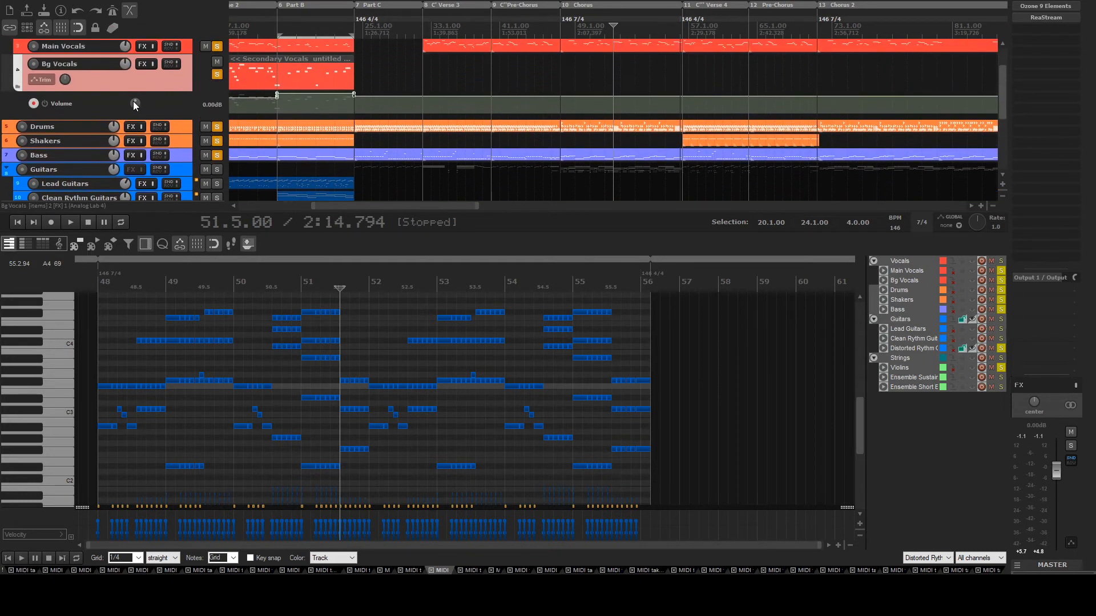
double_click(570, 163)
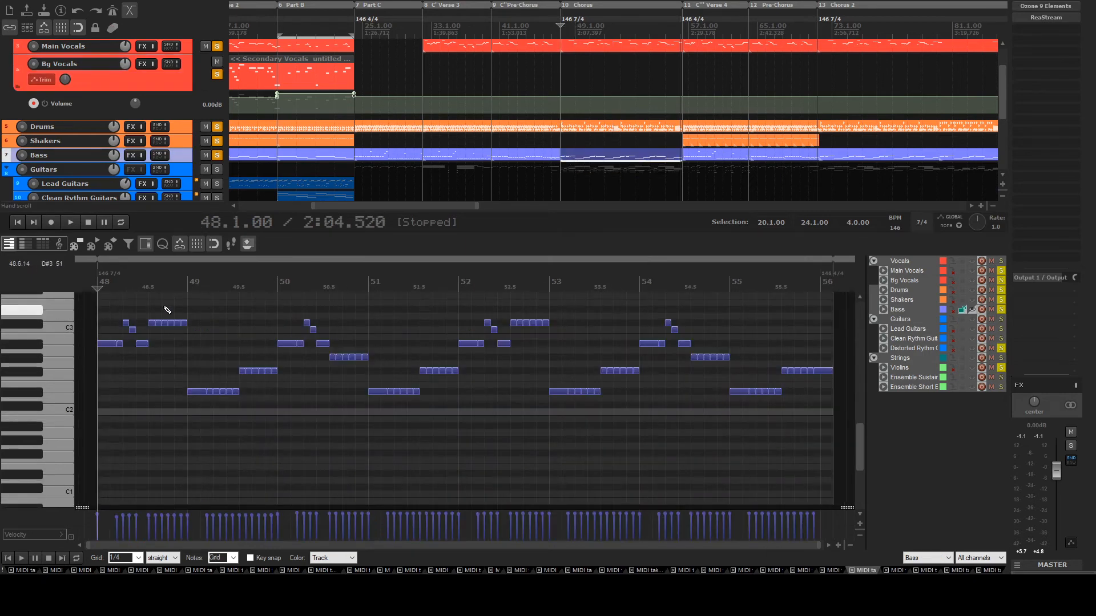
key(space)
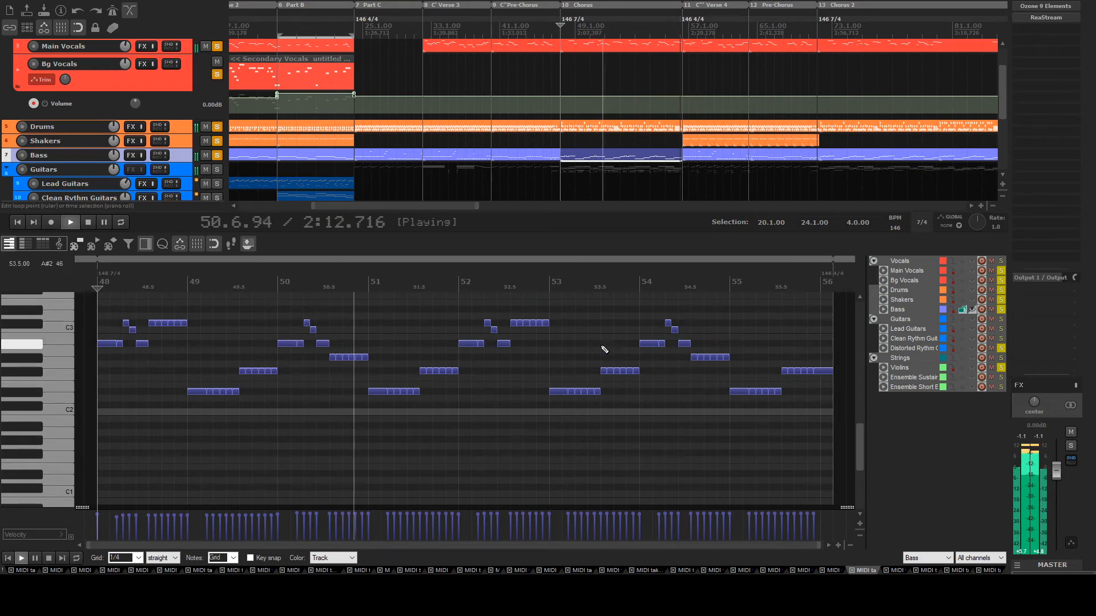
scroll(605, 354, down, 1)
key(space)
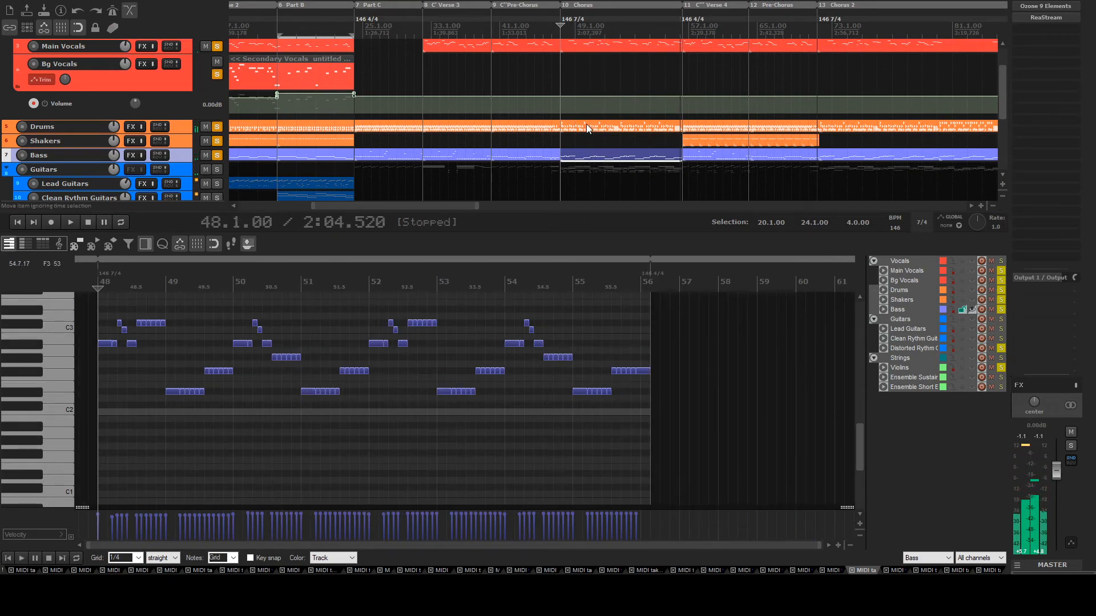
Open the Chorus Drums item in the MIDI editor and play its pattern from measure 48
double_click(566, 130)
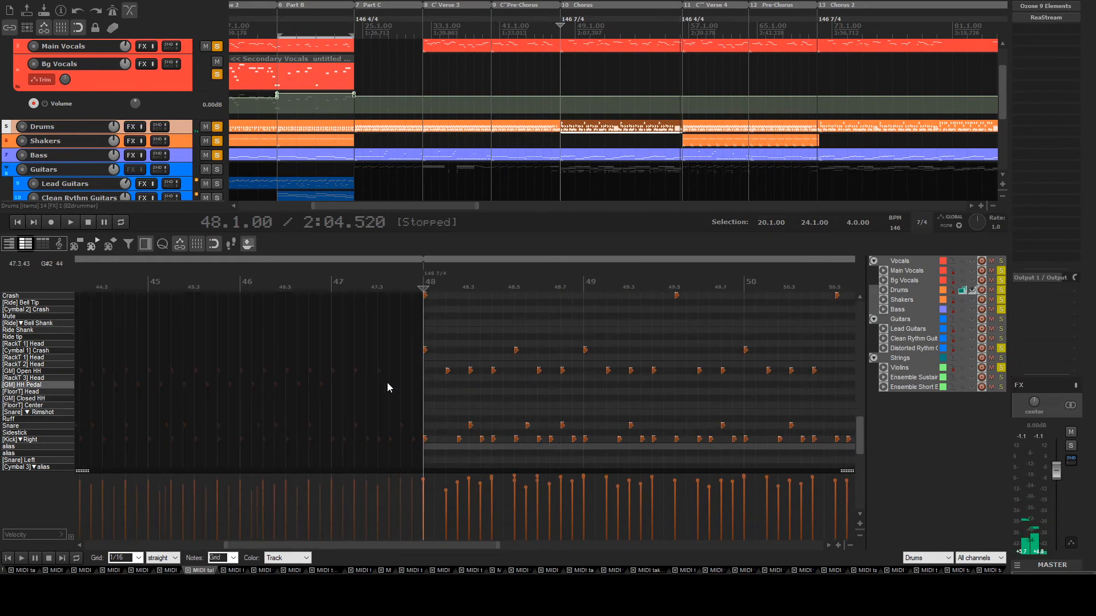
scroll(509, 373, down, 1)
key(space)
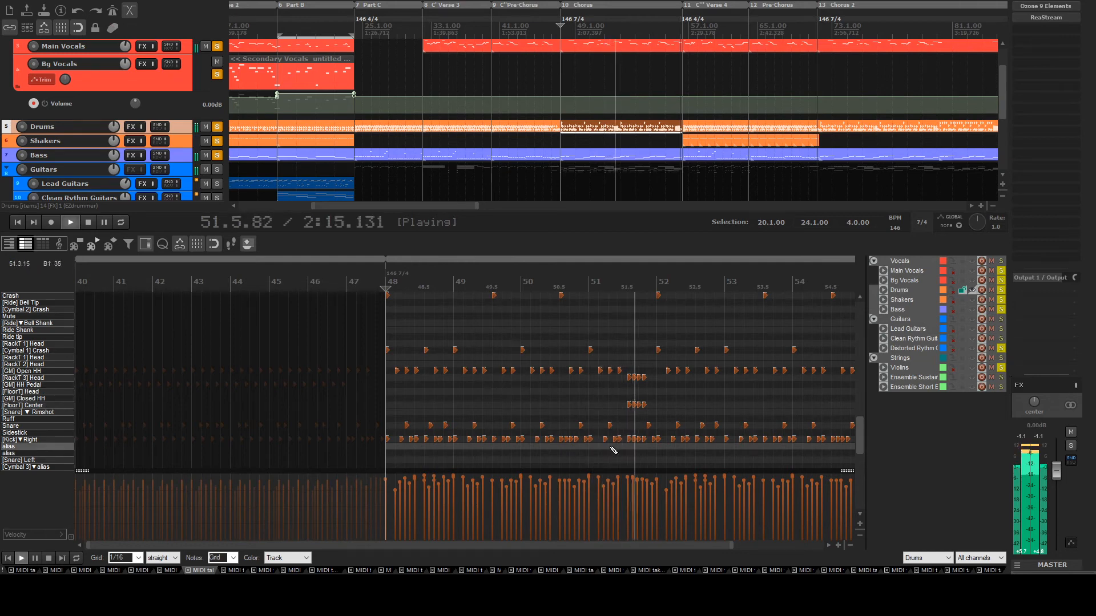
scroll(659, 394, down, 3)
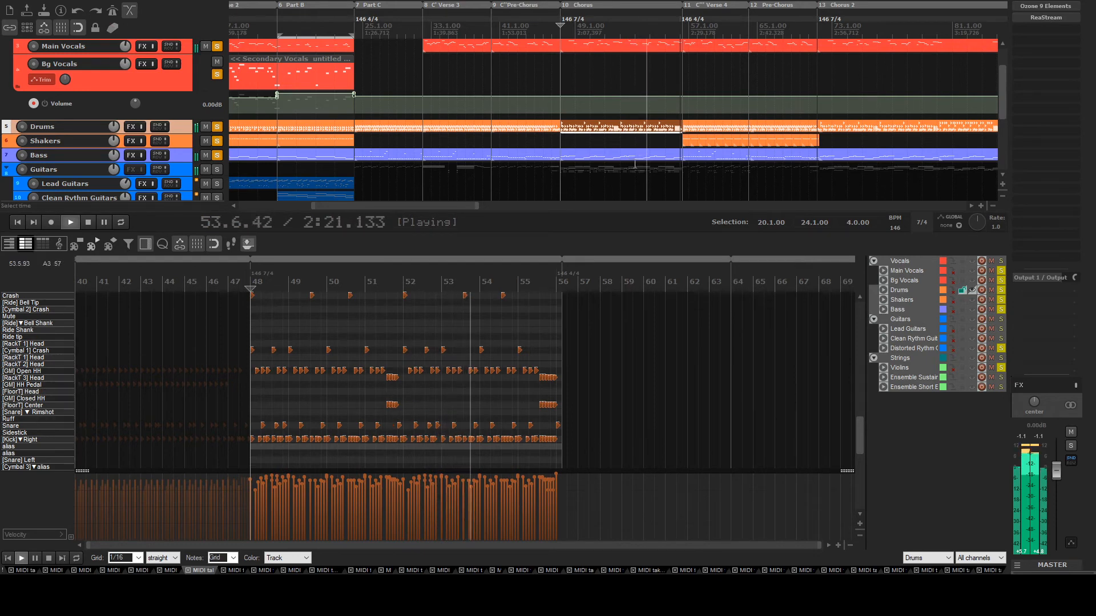
key(space)
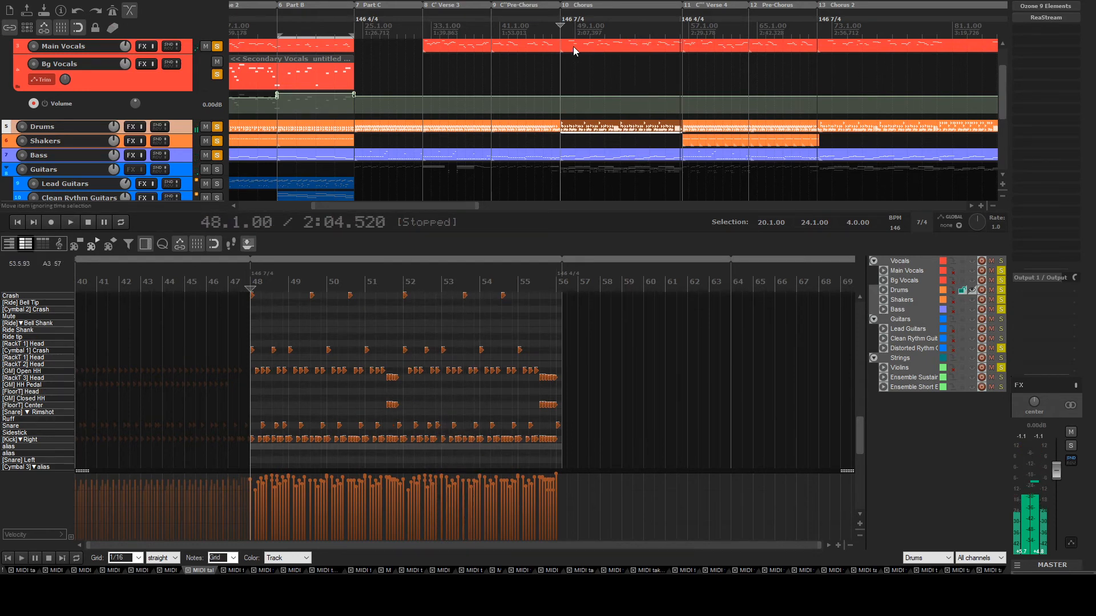
Open the Chorus Main Vocals item in the MIDI editor and play it from position 48.4.50
click(573, 47)
scroll(267, 390, down, 3)
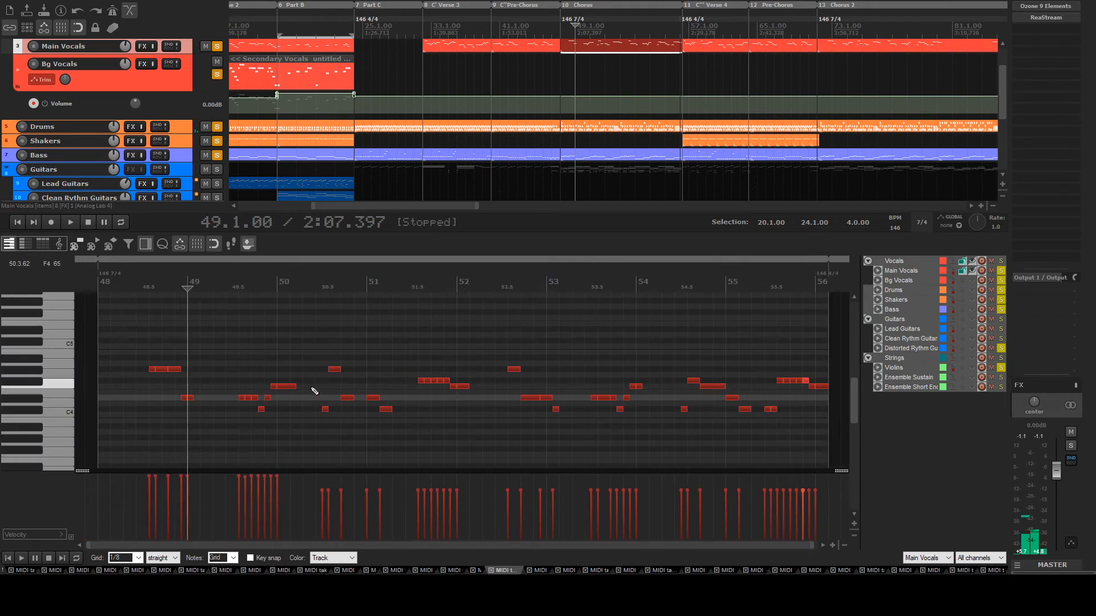
click(140, 394)
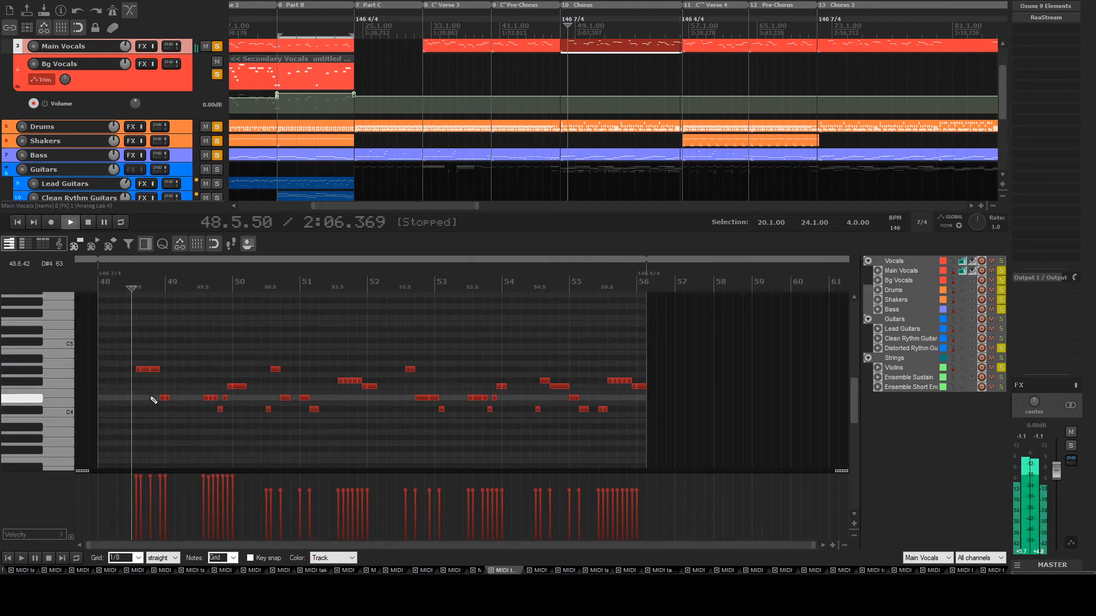
key(space)
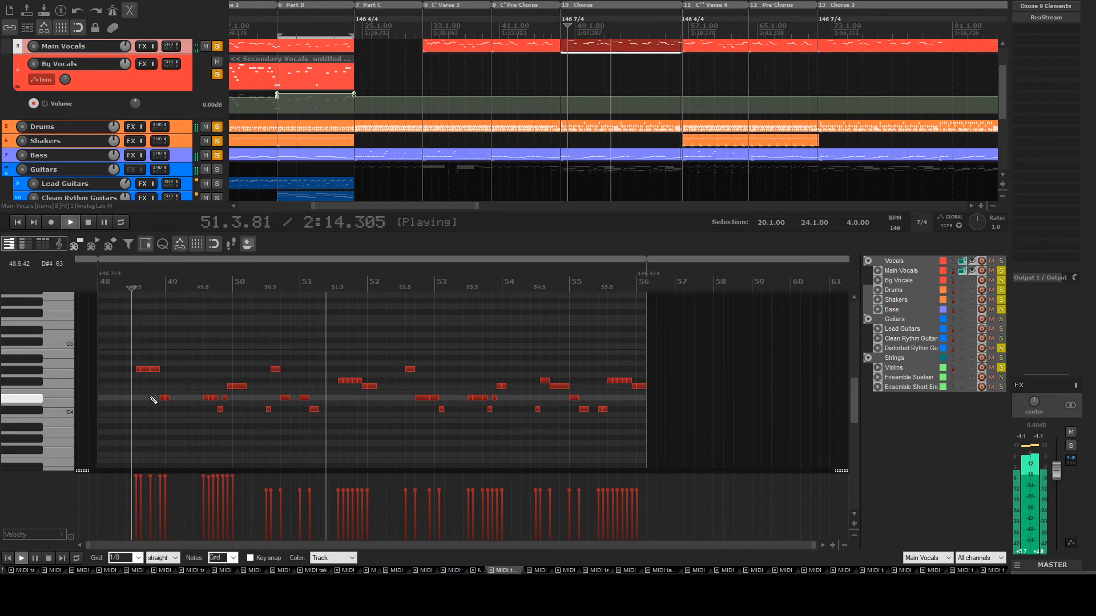
key(space)
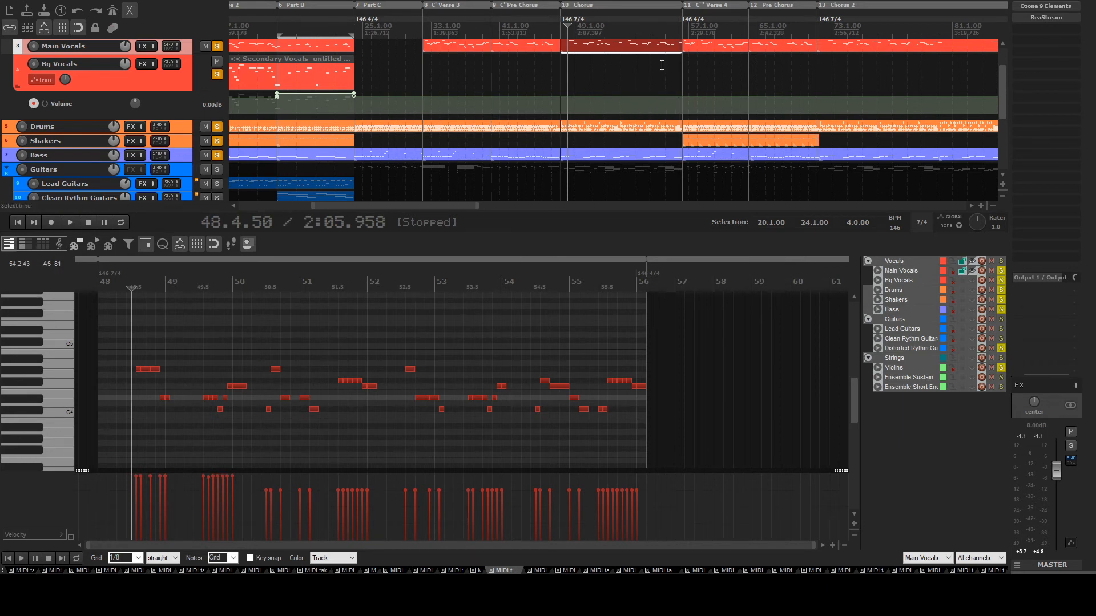
Place the edit cursor at measure 49 and play the full arrangement to the end of the Chorus
scroll(565, 142, down, 1)
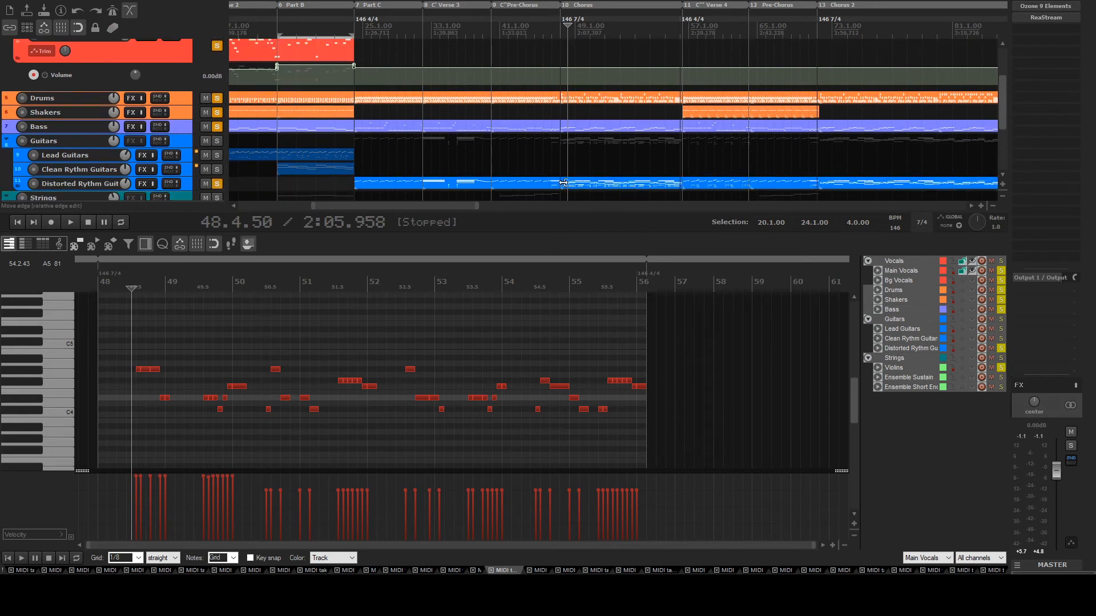
click(578, 167)
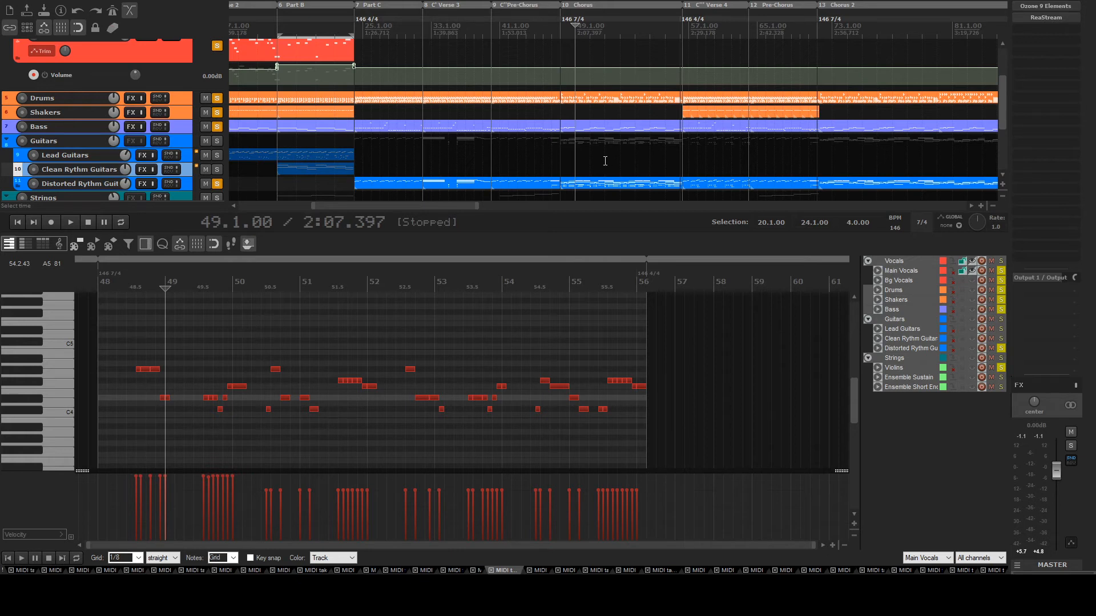
key(space)
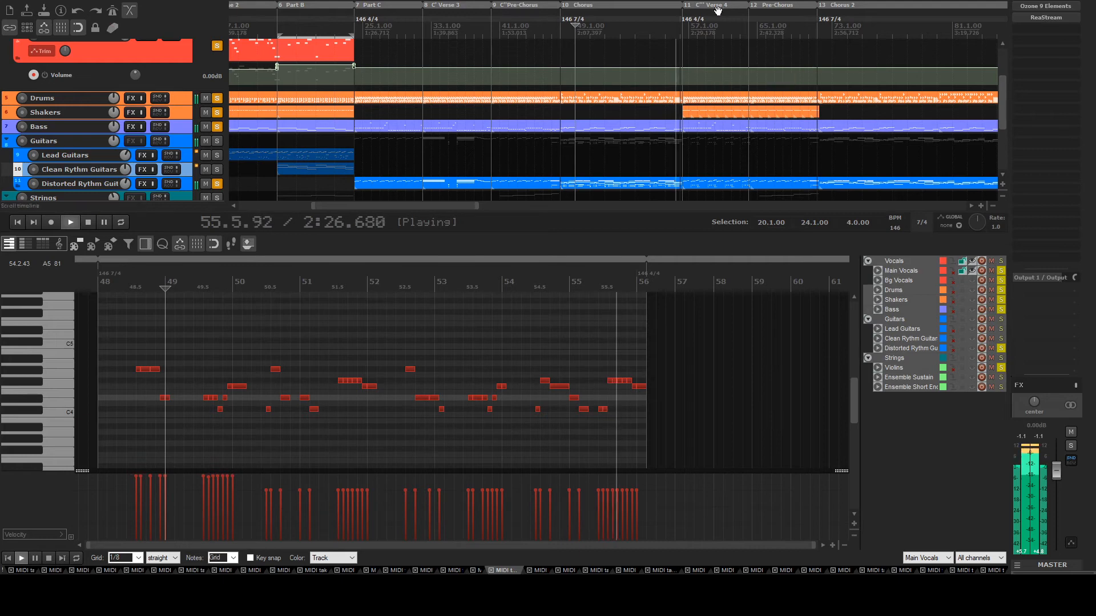
key(space)
Reopen the Chorus Drums item and play its closing fill from position 55.5 and again from 55.4.50
click(675, 101)
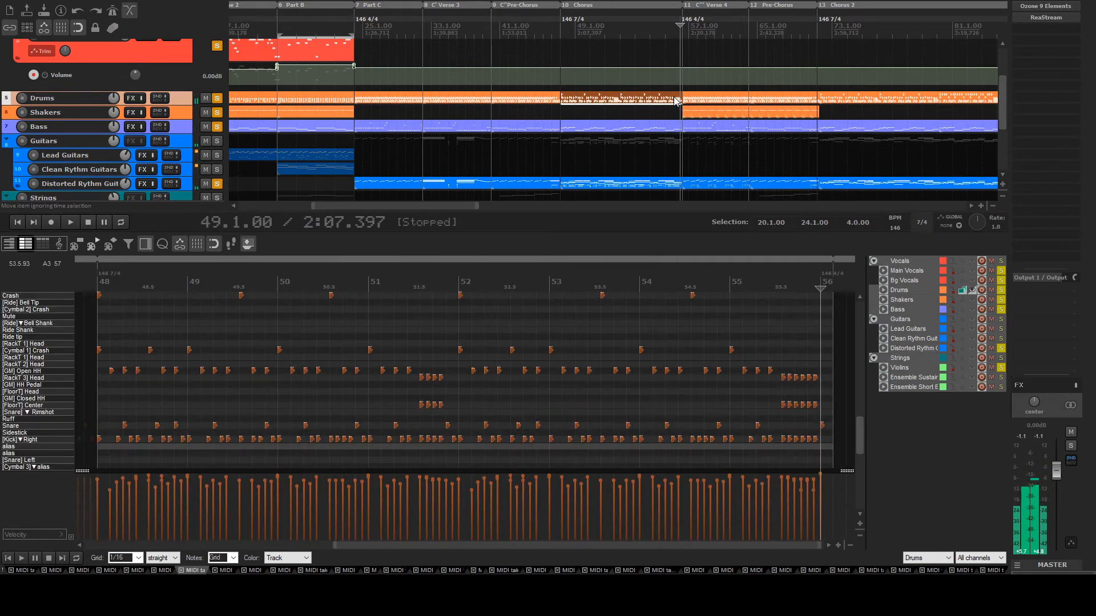
scroll(666, 309, up, 3)
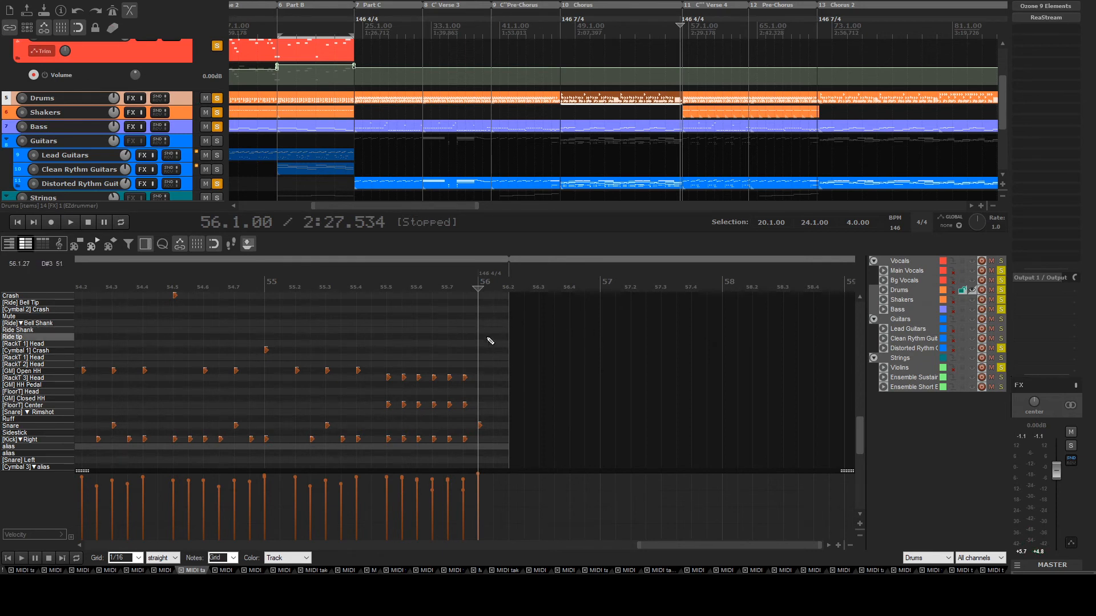
scroll(445, 385, down, 2)
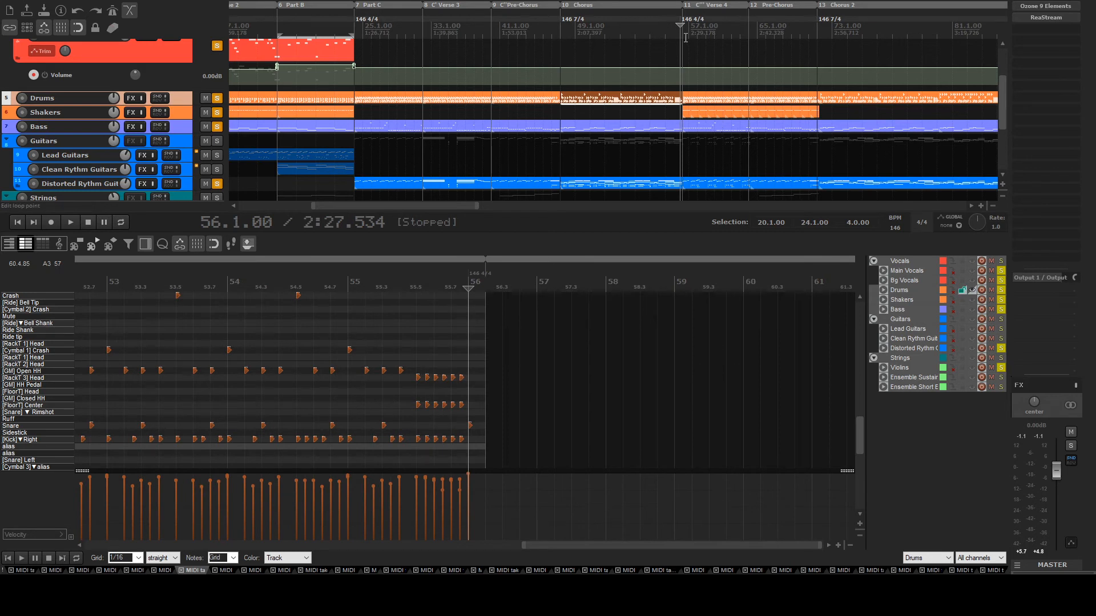
click(423, 343)
key(space)
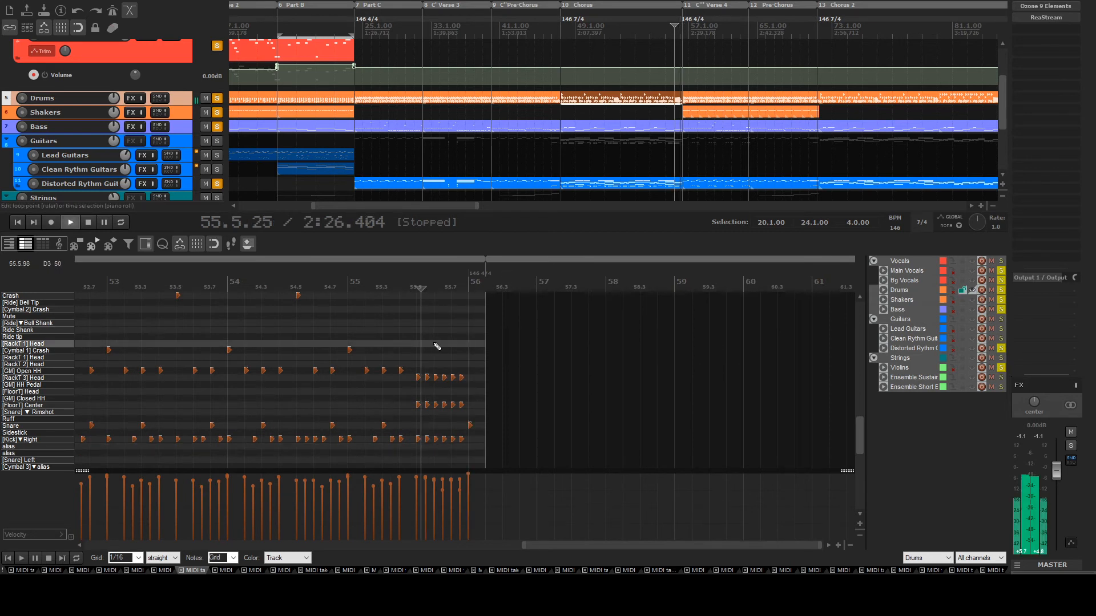
click(407, 360)
key(space)
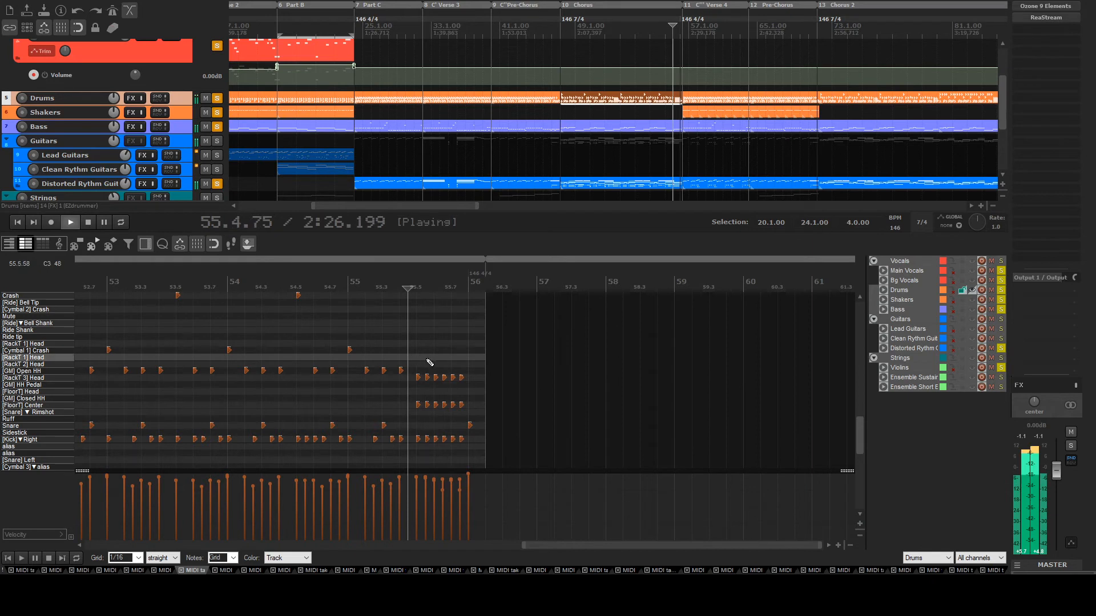
key(space)
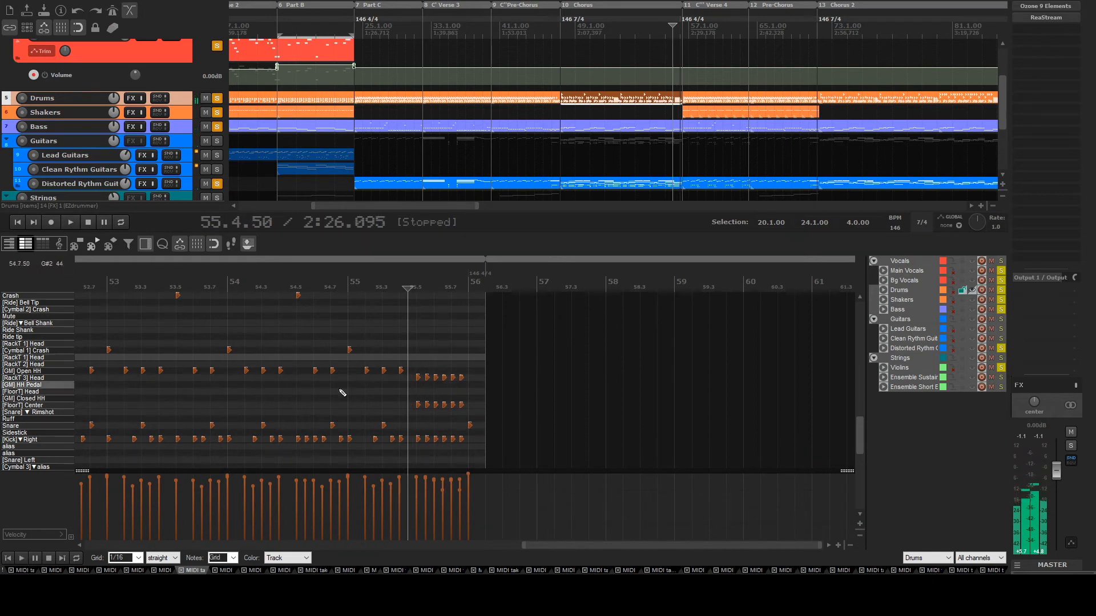
Play the transition from position 55.4.50 through Verse 4 while examining which tracks are active in the arrangement
key(space)
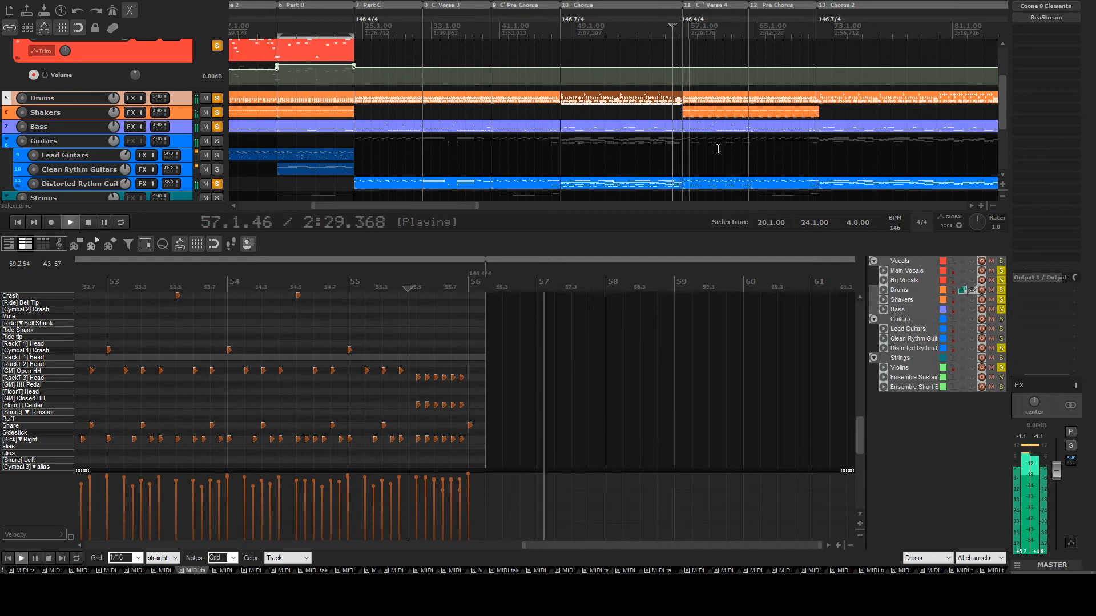
scroll(710, 144, down, 2)
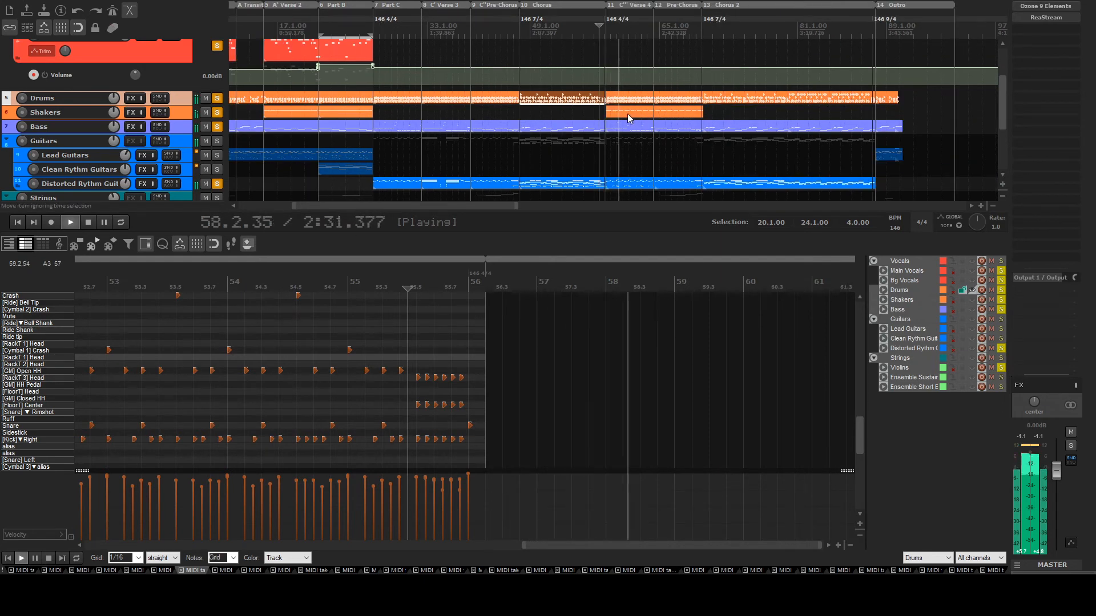
scroll(638, 115, down, 5)
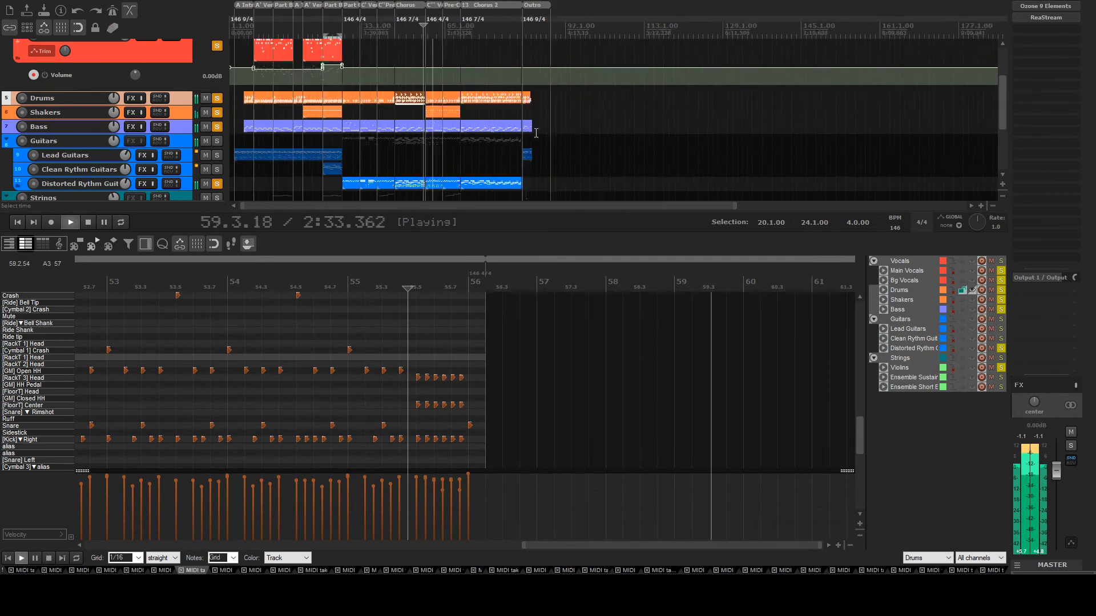
scroll(296, 139, up, 5)
scroll(169, 120, down, 3)
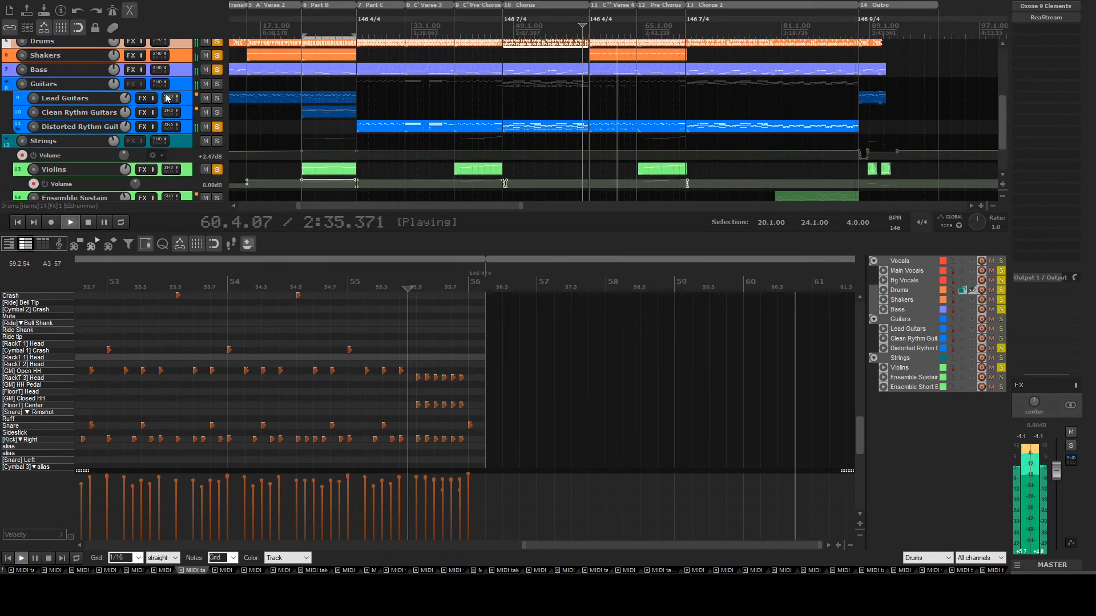
scroll(187, 141, up, 2)
scroll(648, 157, up, 2)
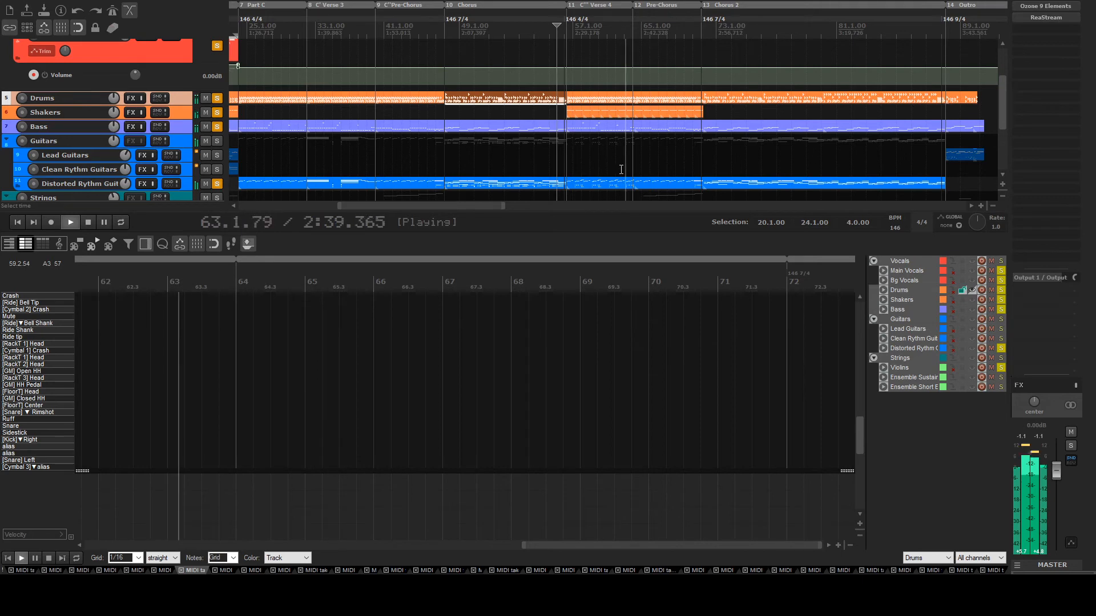
key(space)
Open the Verse 4 Distorted Rhythm Guitars item in the MIDI editor, with the edit cursor at measure 57
double_click(602, 184)
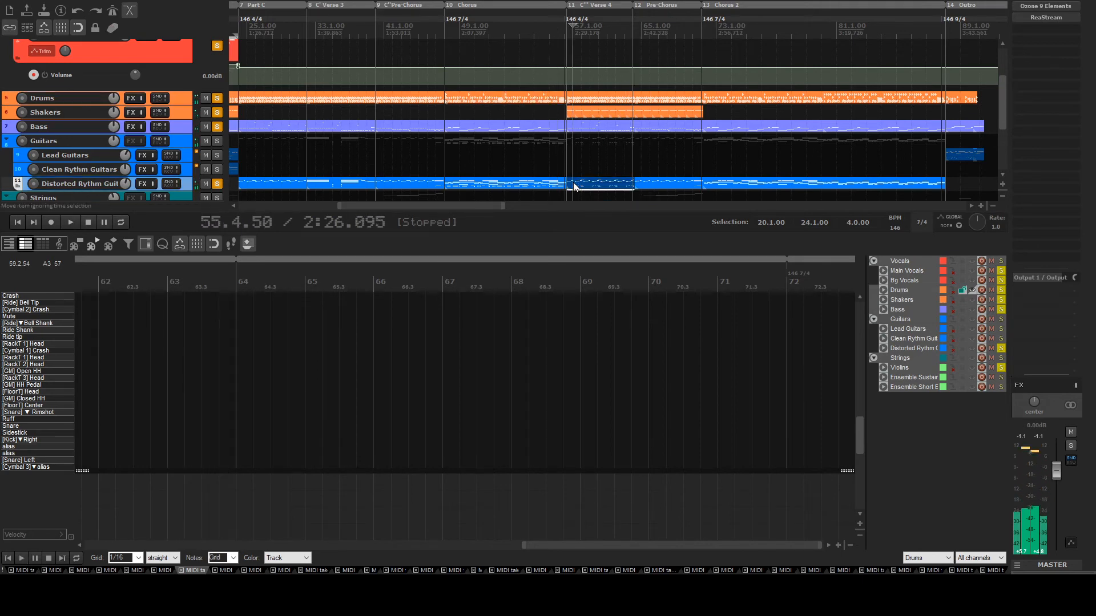
scroll(76, 355, up, 4)
scroll(77, 356, down, 3)
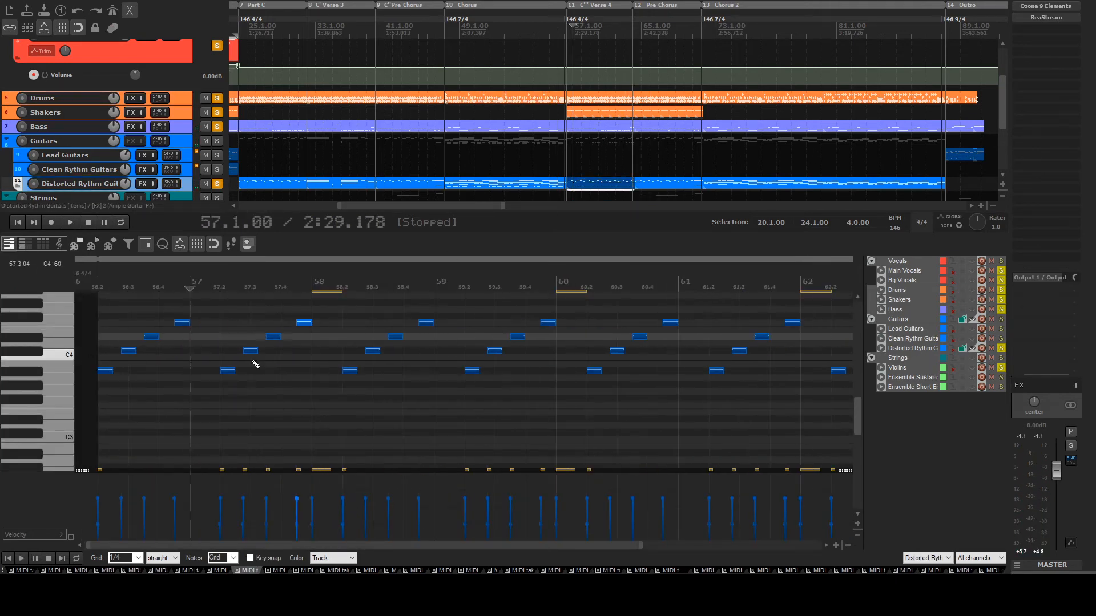
scroll(32, 365, up, 2)
scroll(314, 356, down, 3)
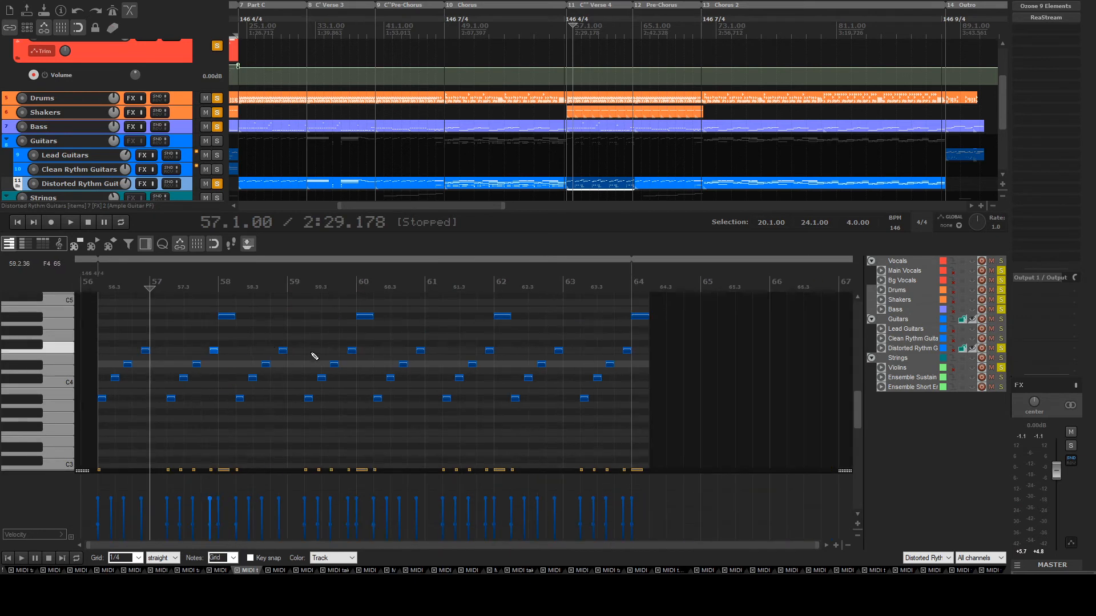
Play the Verse 4 guitar arpeggio twice from measure 57
key(space)
key(space)
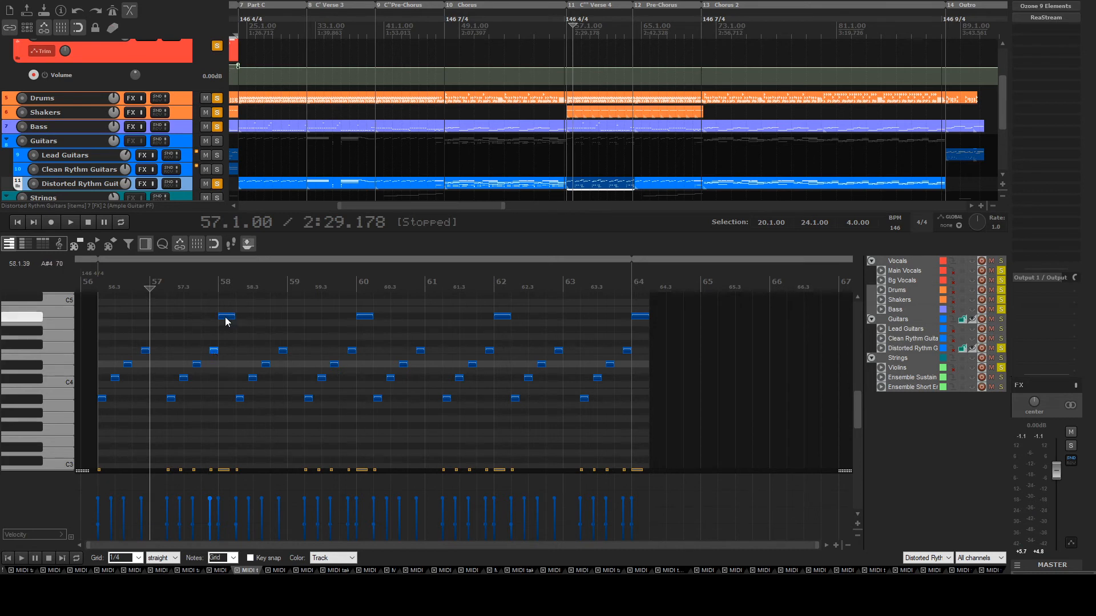
key(space)
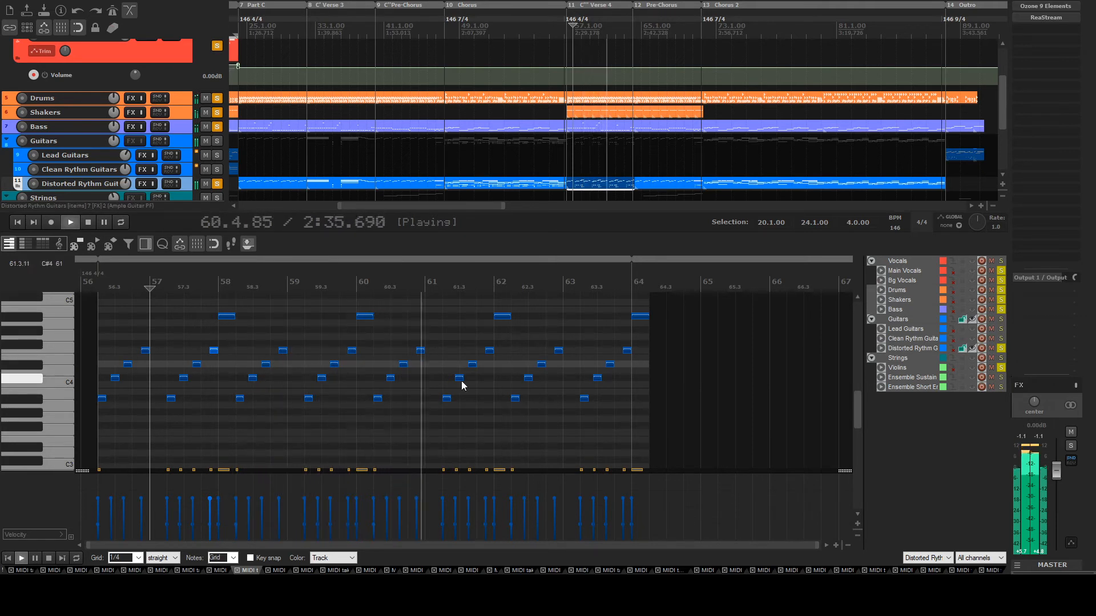
key(space)
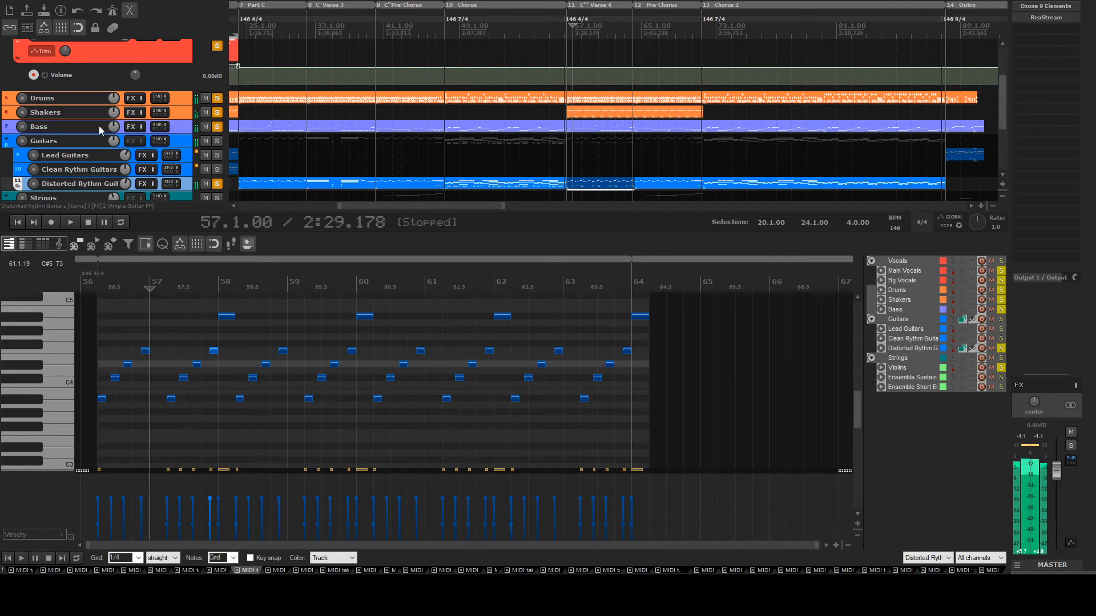
Open the Verse 4 Main Vocals item in the MIDI editor
scroll(677, 86, up, 3)
double_click(571, 90)
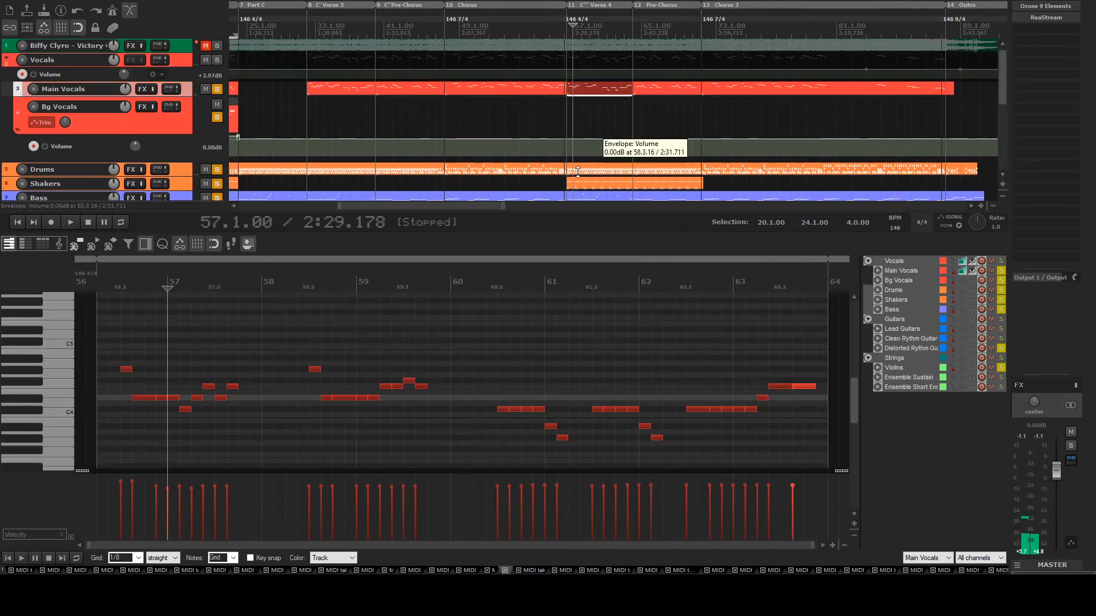
Play the Verse 4 Main Vocals melody from position 56.2.50 while following its notes in the MIDI editor
click(106, 351)
key(space)
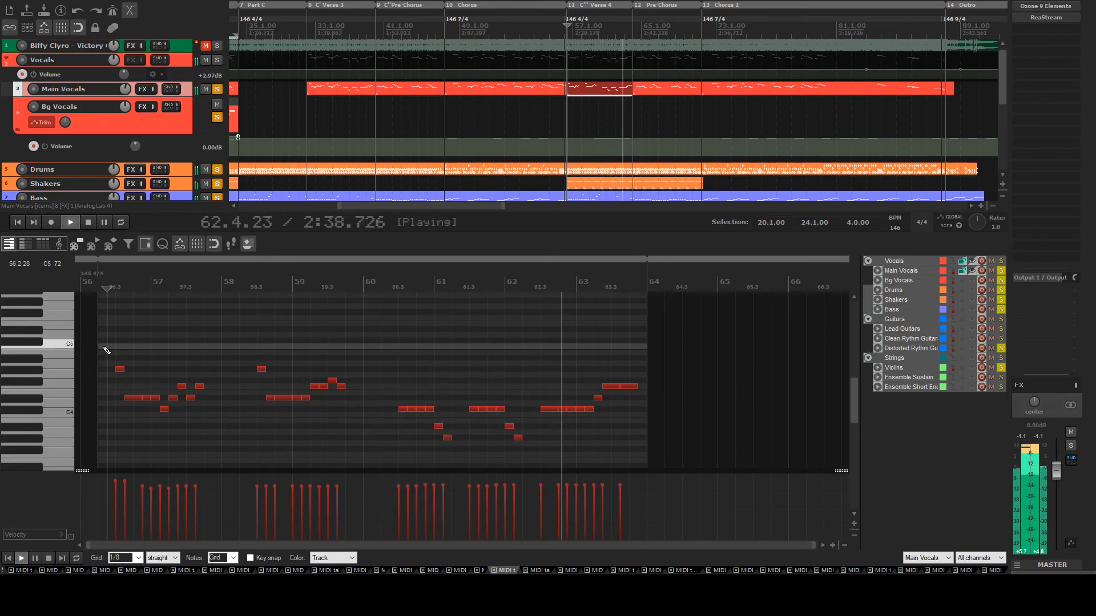
key(space)
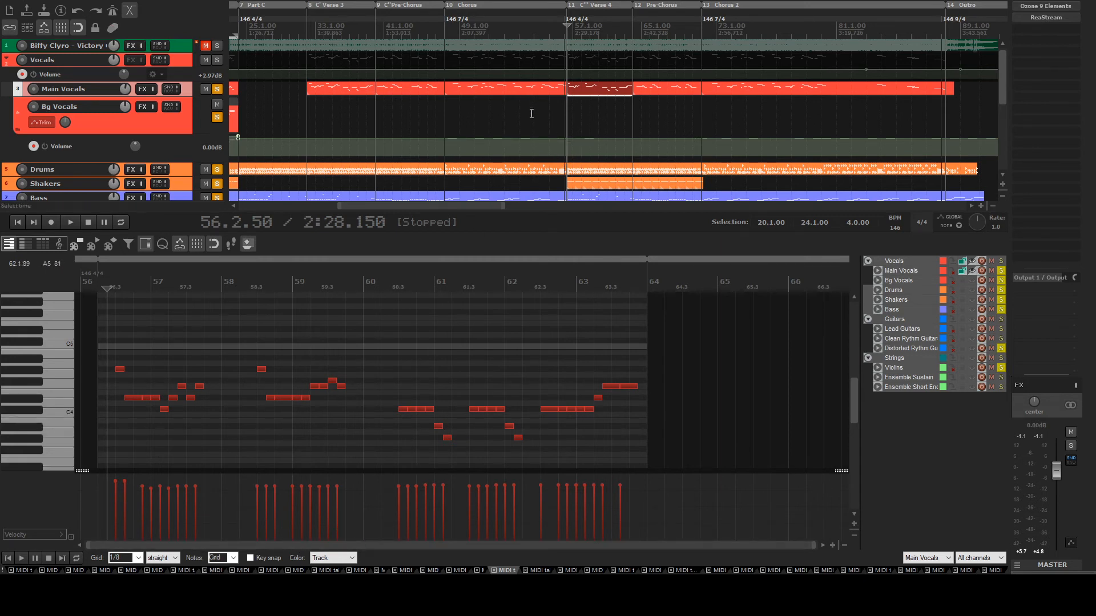
Play the second Pre-Chorus from measure 64 while examining which tracks are active in the arrangement
scroll(189, 139, down, 1)
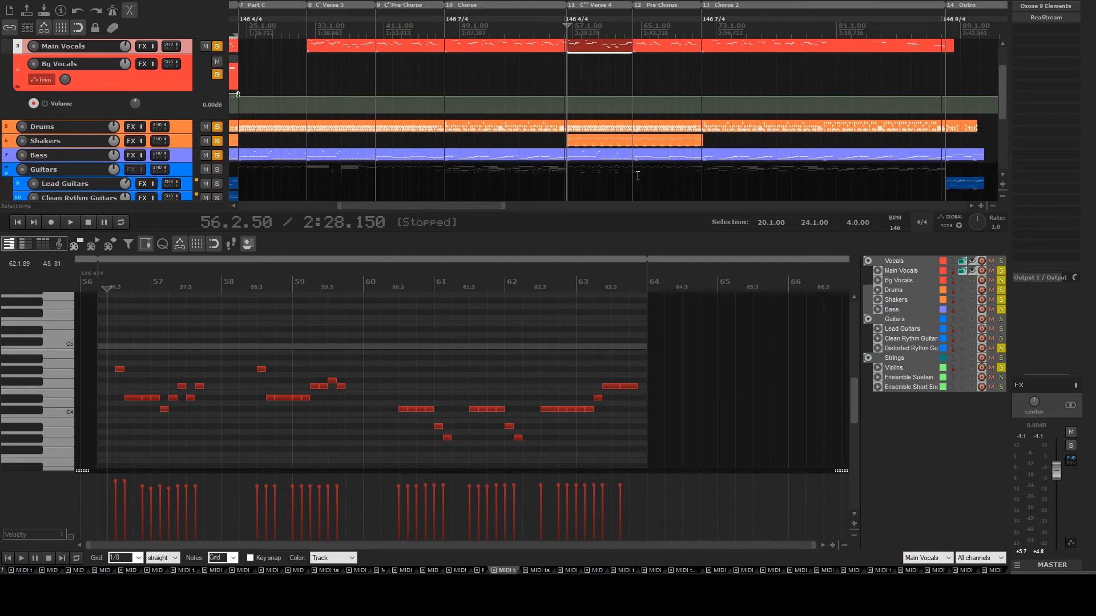
scroll(207, 129, down, 3)
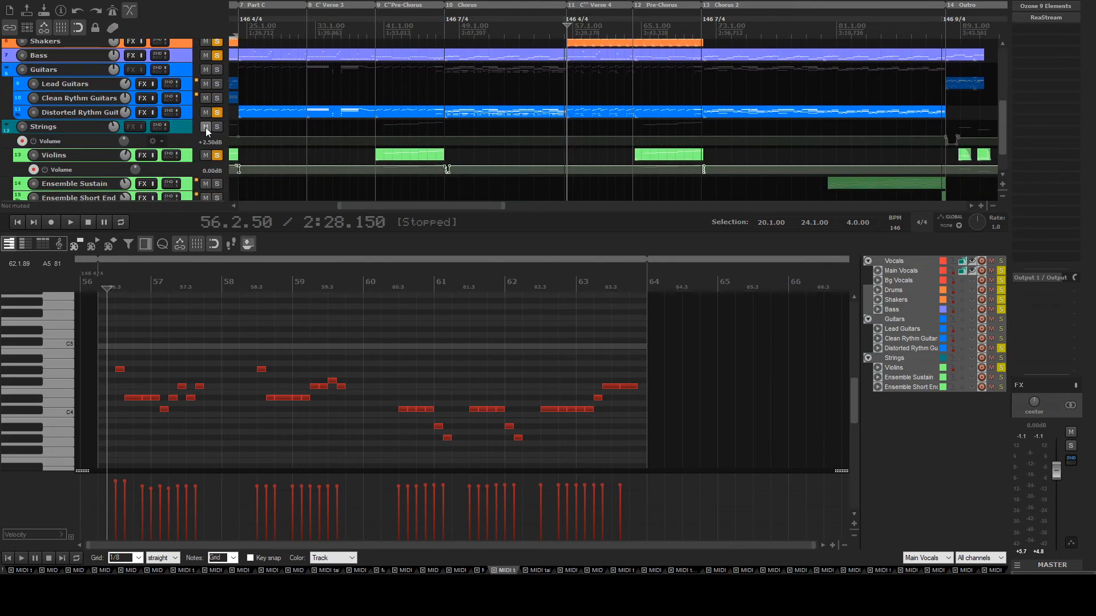
scroll(206, 129, up, 2)
scroll(214, 140, up, 1)
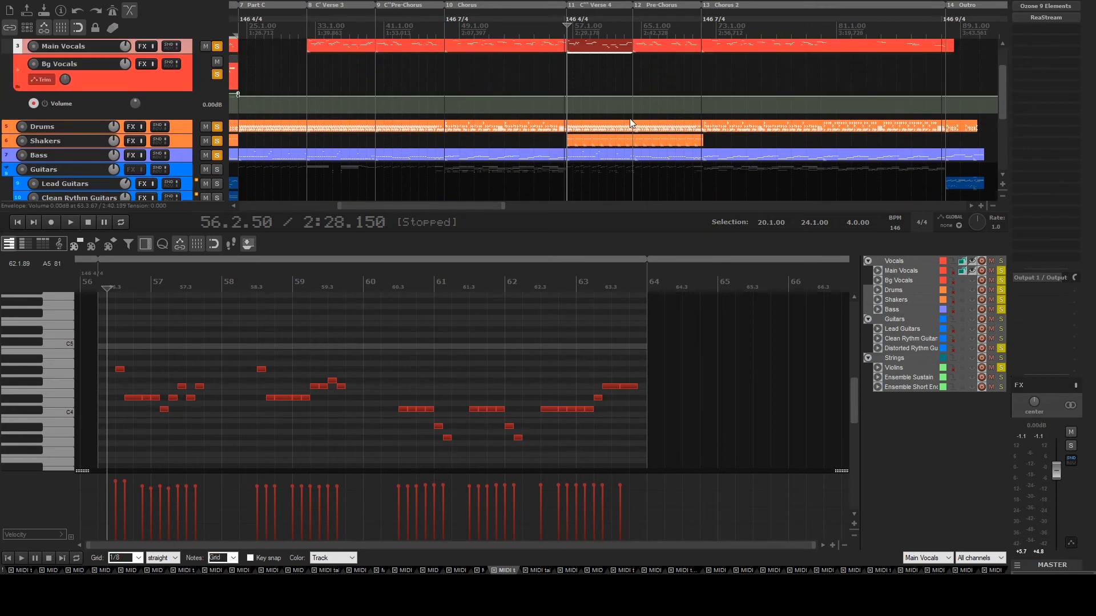
click(633, 82)
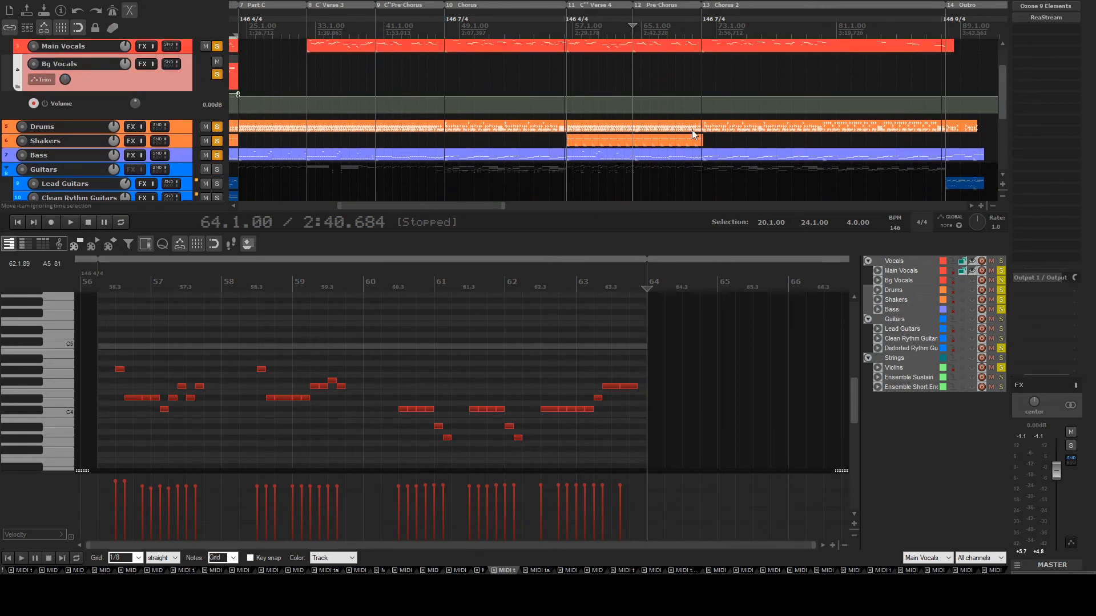
key(space)
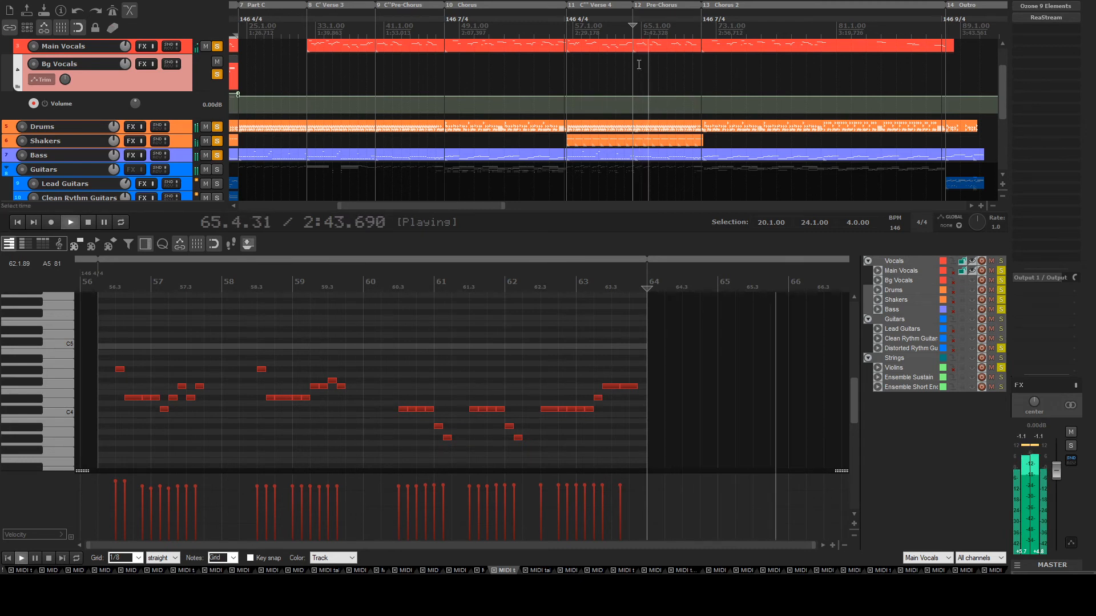
scroll(2, 95, down, 1)
scroll(4, 95, down, 1)
scroll(676, 143, down, 3)
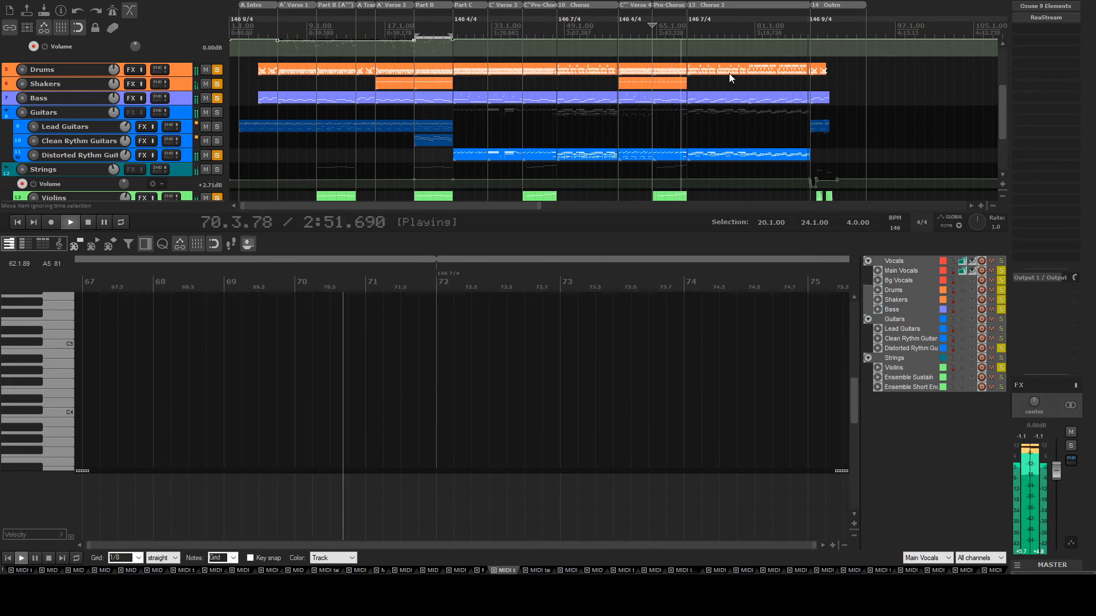
key(space)
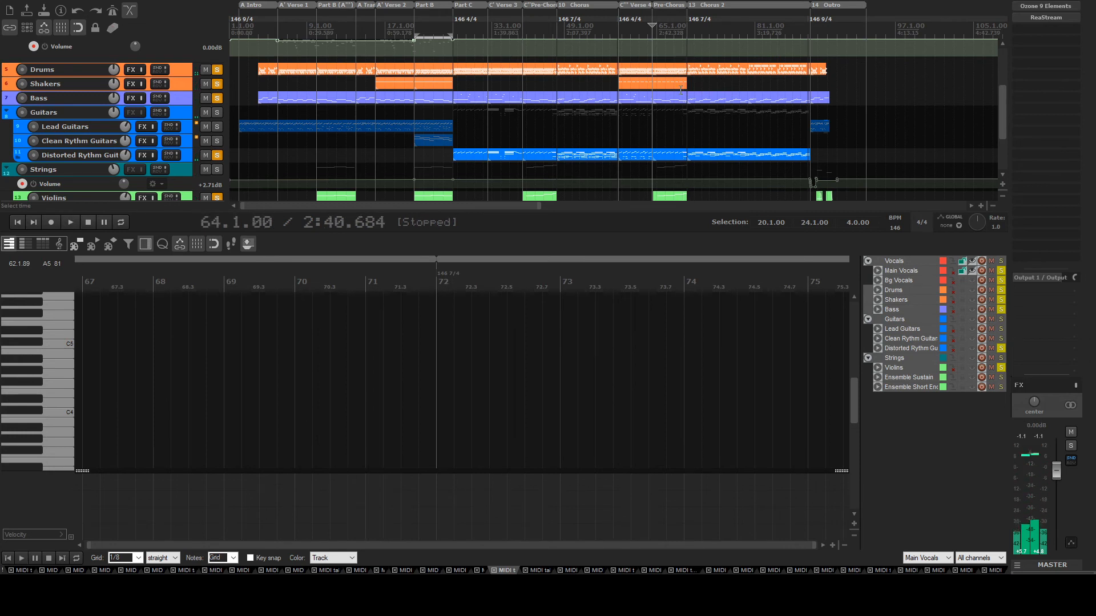
Play Chorus 2 from measure 72 while examining the guitar and string tracks in the arrangement
click(691, 122)
key(space)
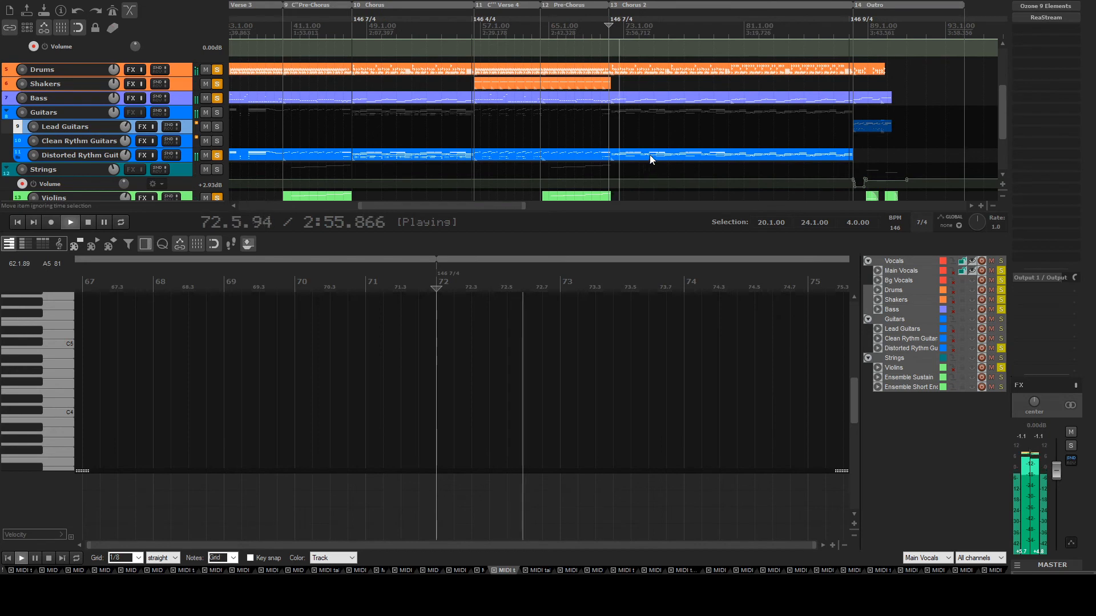
scroll(173, 117, down, 3)
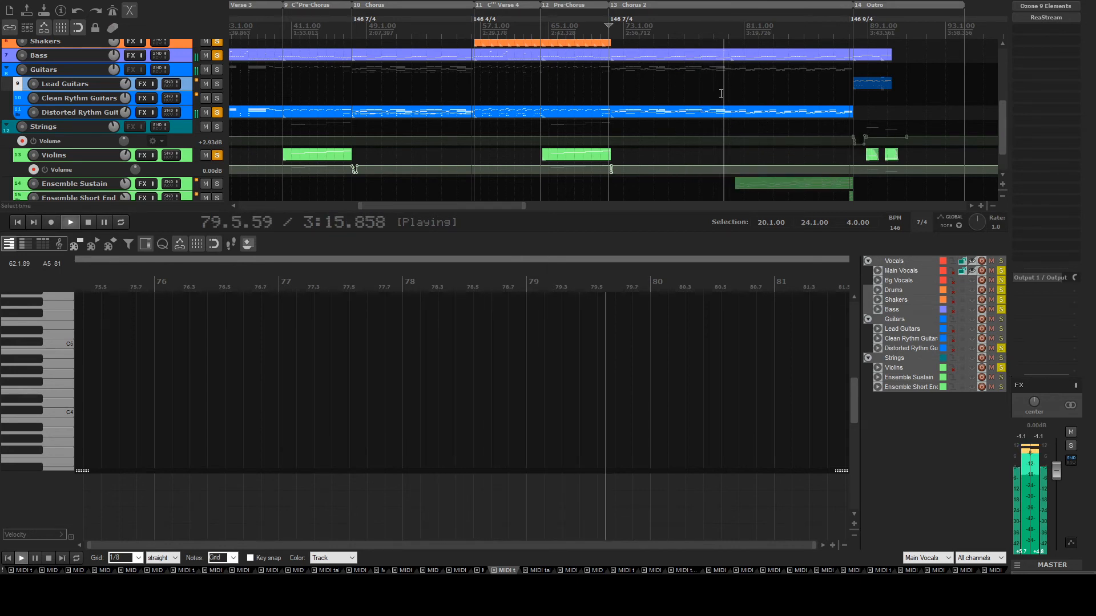
key(space)
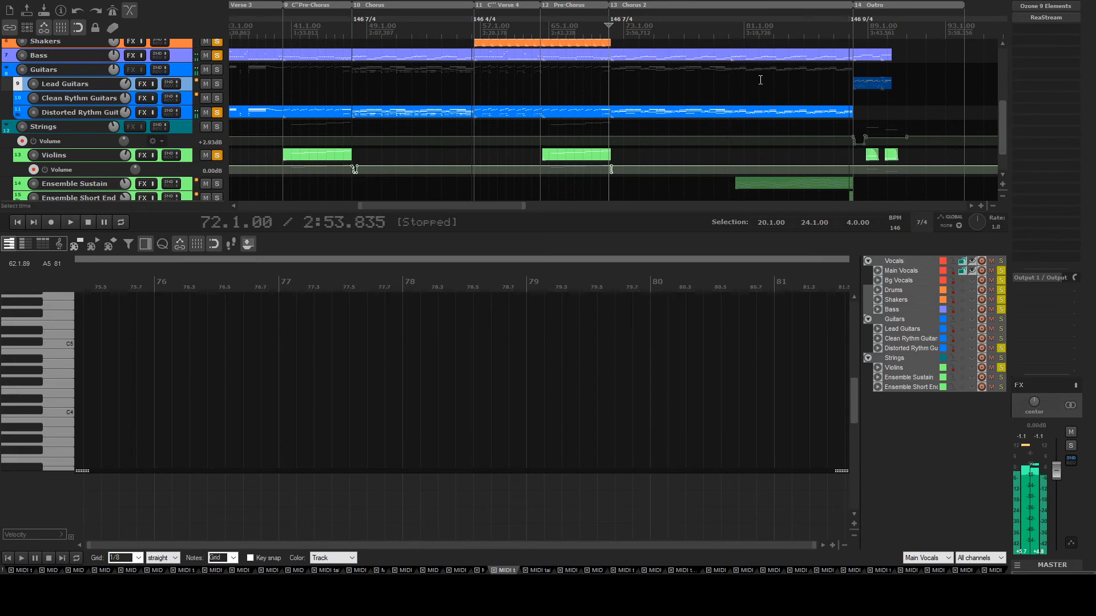
Open the Chorus 2 Distorted Rhythm Guitars item in the MIDI editor and play it from measure 80
scroll(734, 94, down, 1)
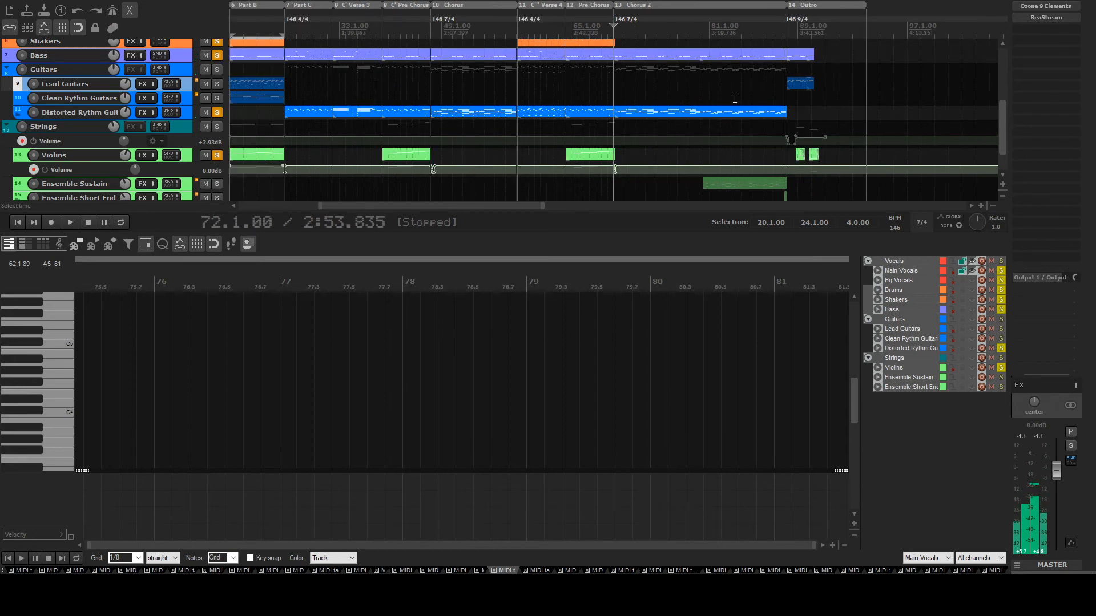
click(697, 119)
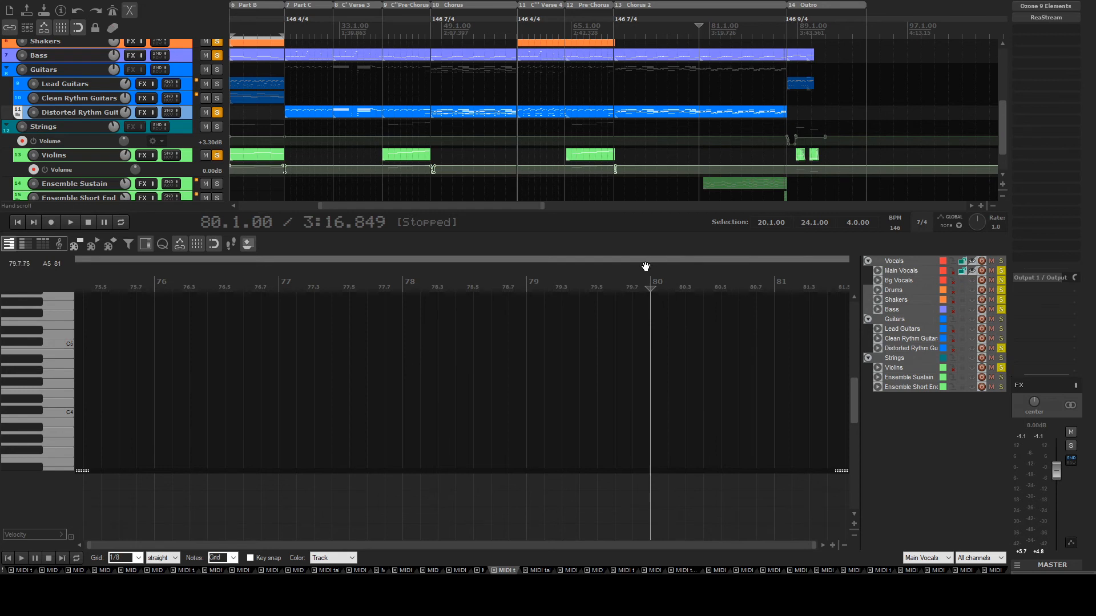
double_click(703, 109)
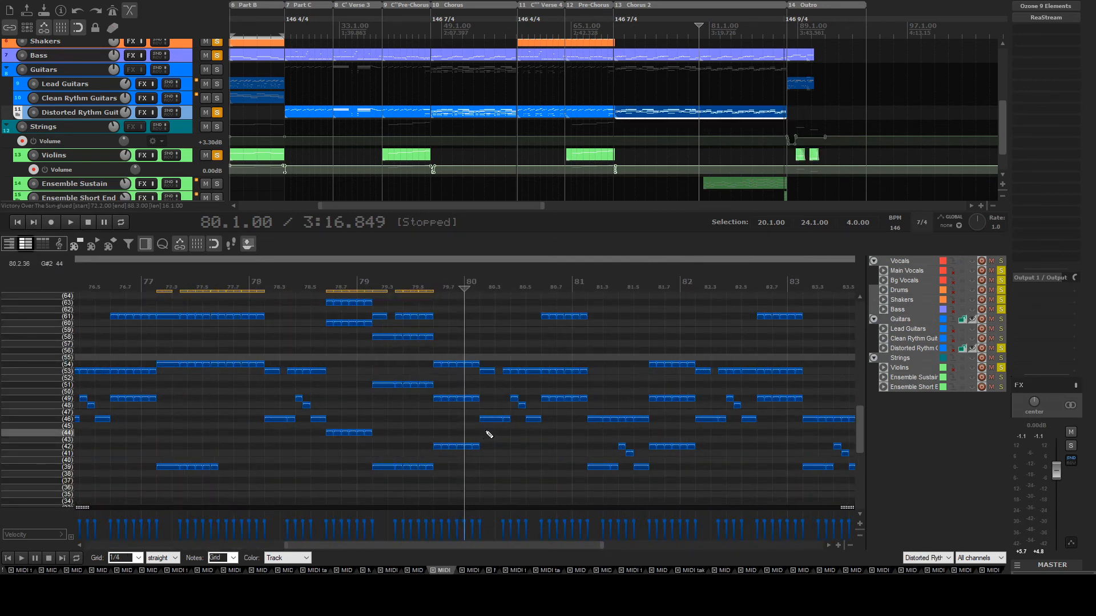
click(483, 440)
click(469, 438)
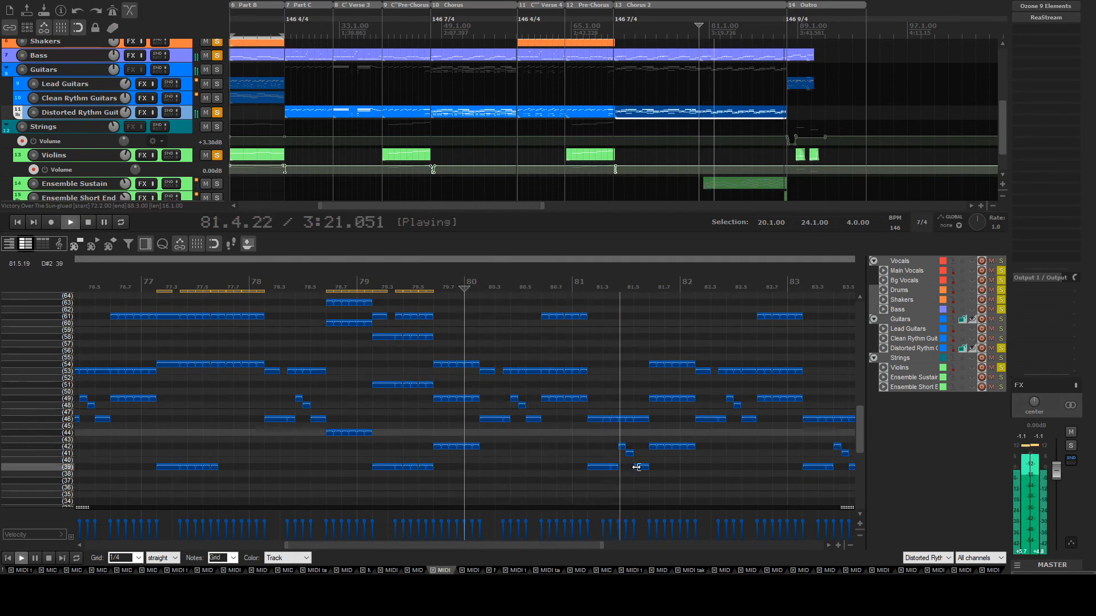
key(space)
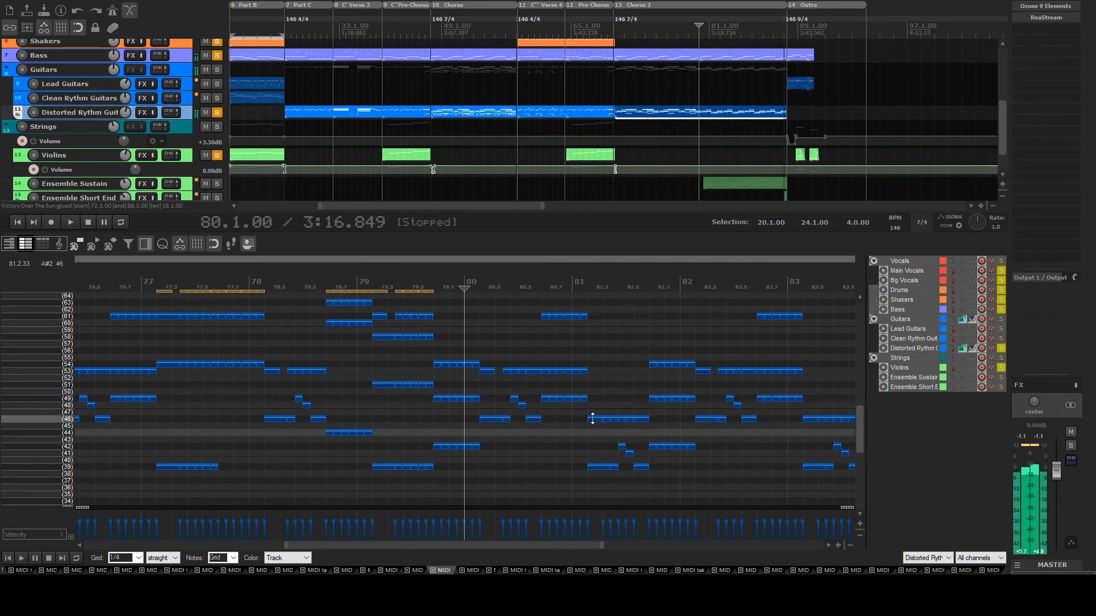
Play the Chorus 2 rhythm guitar notes twice from position 81.2.00
click(592, 386)
key(space)
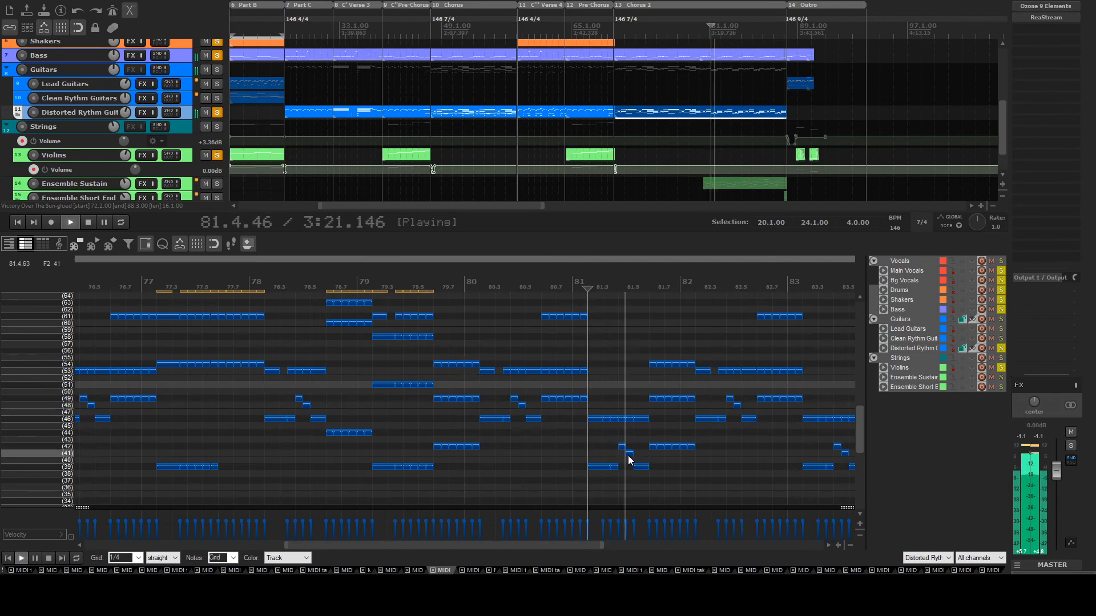
key(space)
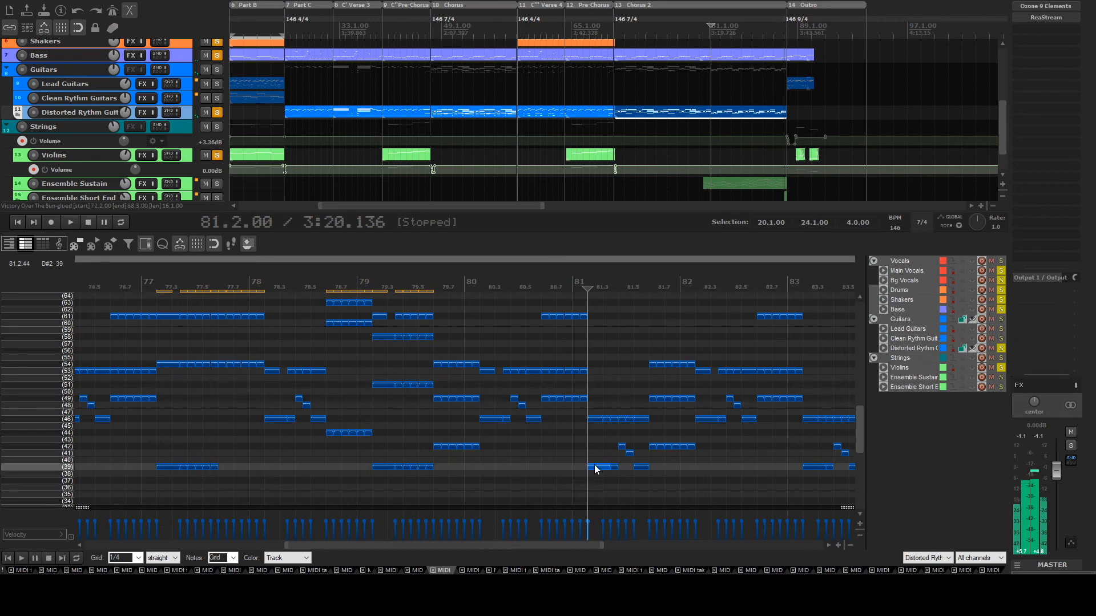
key(space)
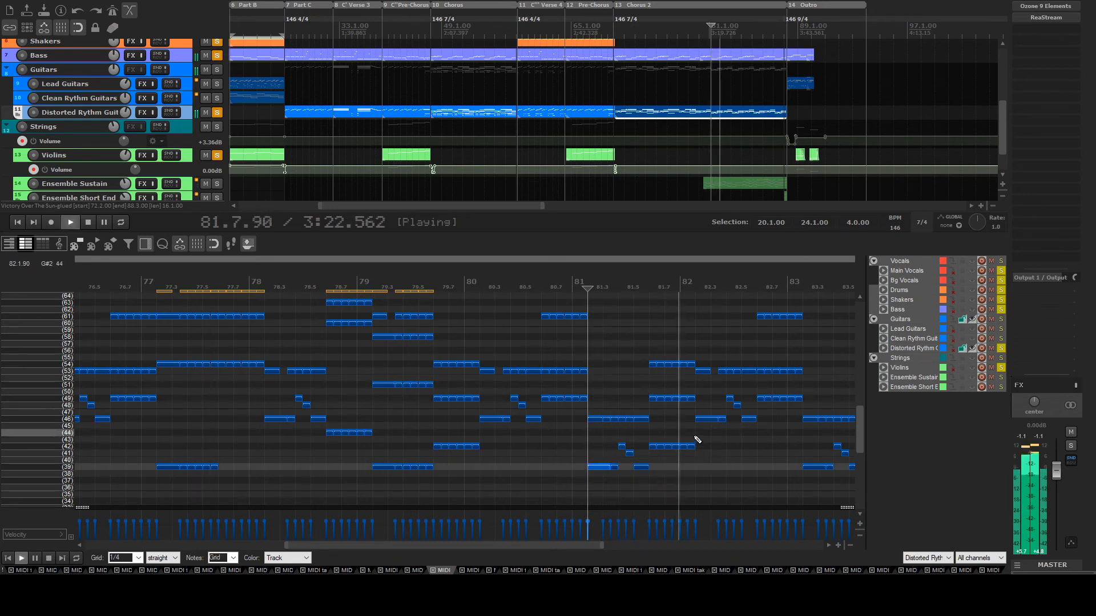
key(space)
Play the Chorus 2 rhythm guitars from position 81.6.00 while examining the whole item's note pattern
click(652, 339)
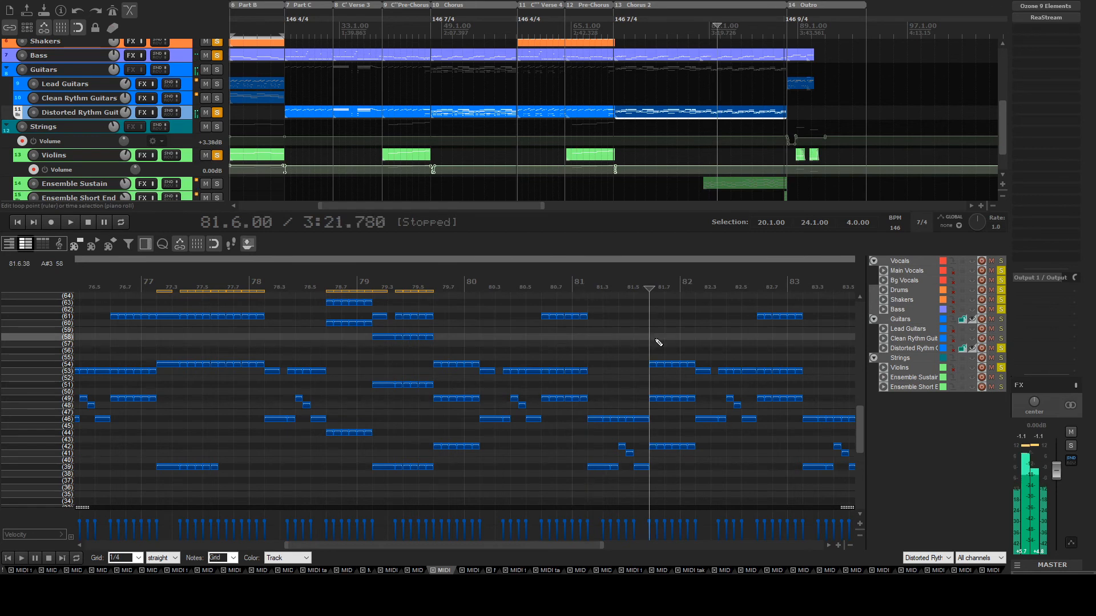
key(space)
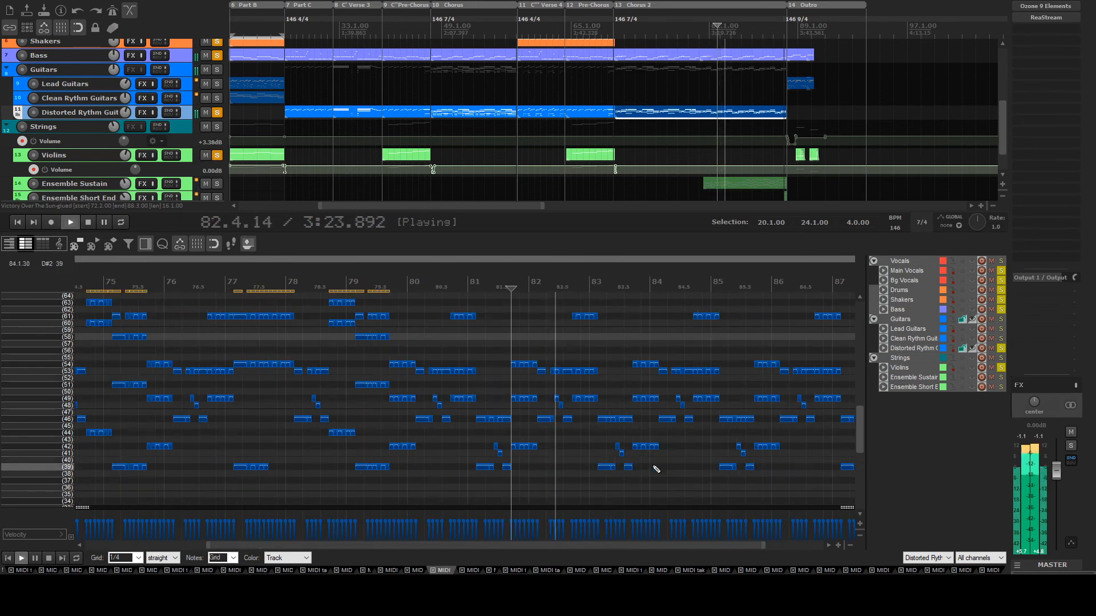
scroll(628, 445, down, 3)
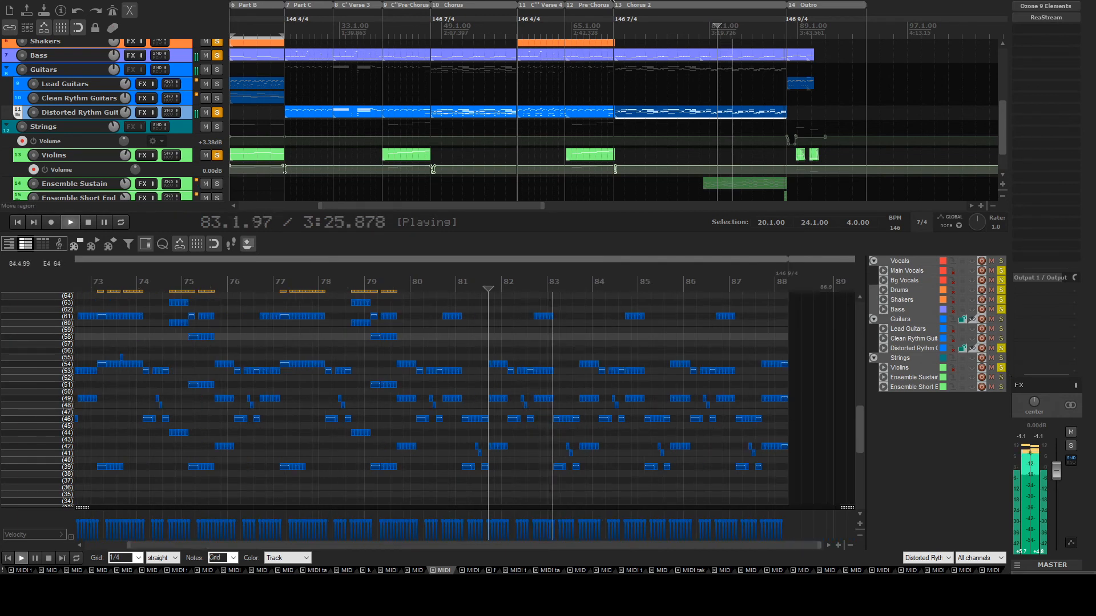
Open the Bass item starting at measure 80 of Chorus 2 and examine its notes in the MIDI editor
click(750, 59)
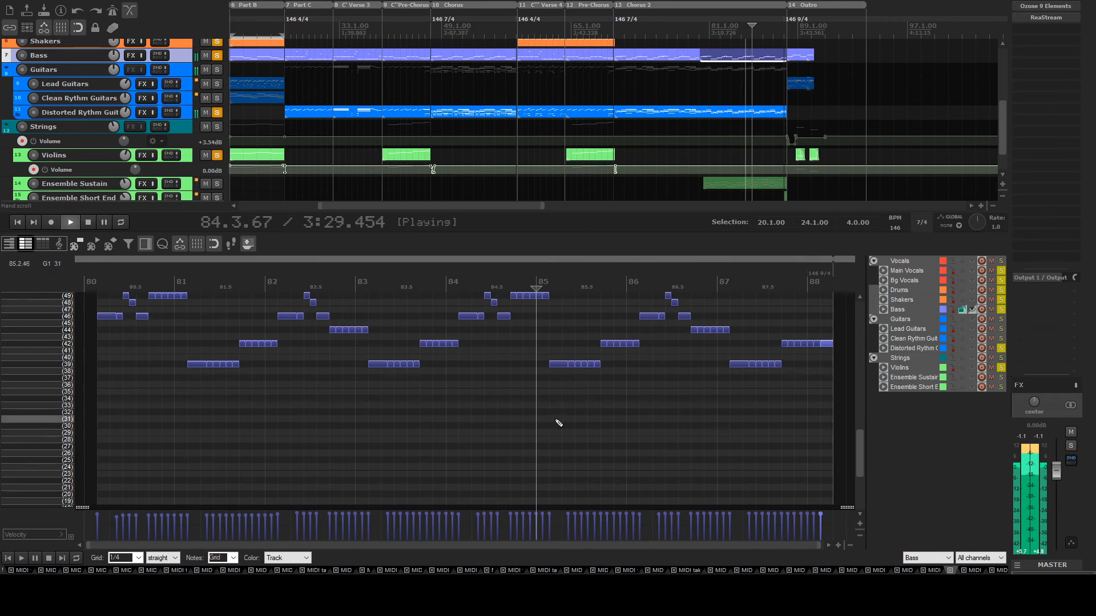
scroll(530, 406, up, 2)
scroll(453, 385, down, 2)
scroll(70, 391, up, 1)
scroll(70, 391, up, 1)
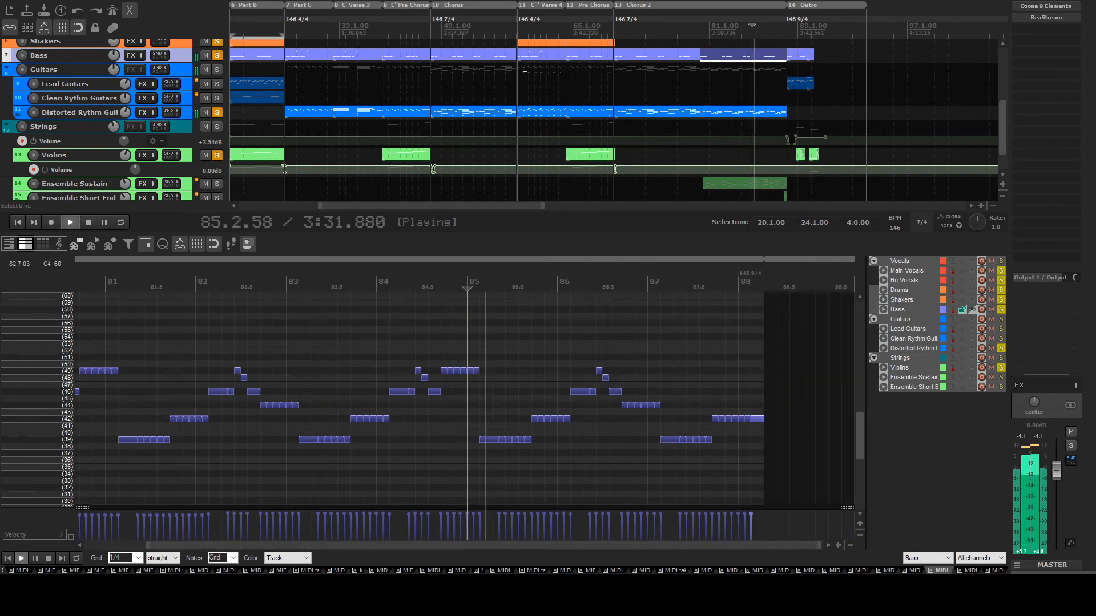
Open the Chorus 2 Drums item in the MIDI editor and play it from measure 80, examining the crash pattern
scroll(256, 160, up, 3)
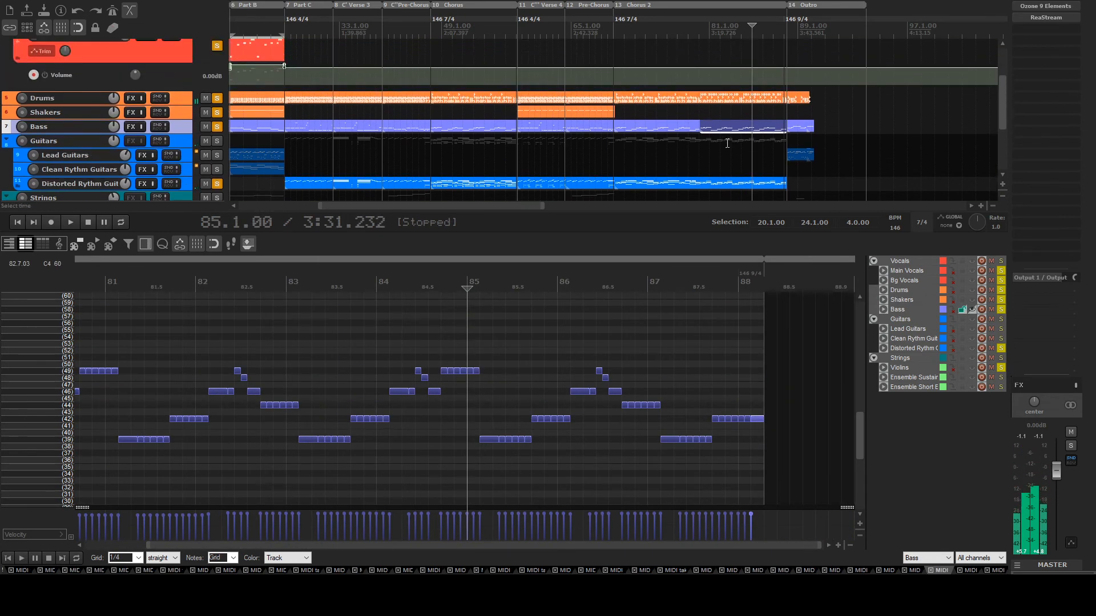
double_click(703, 95)
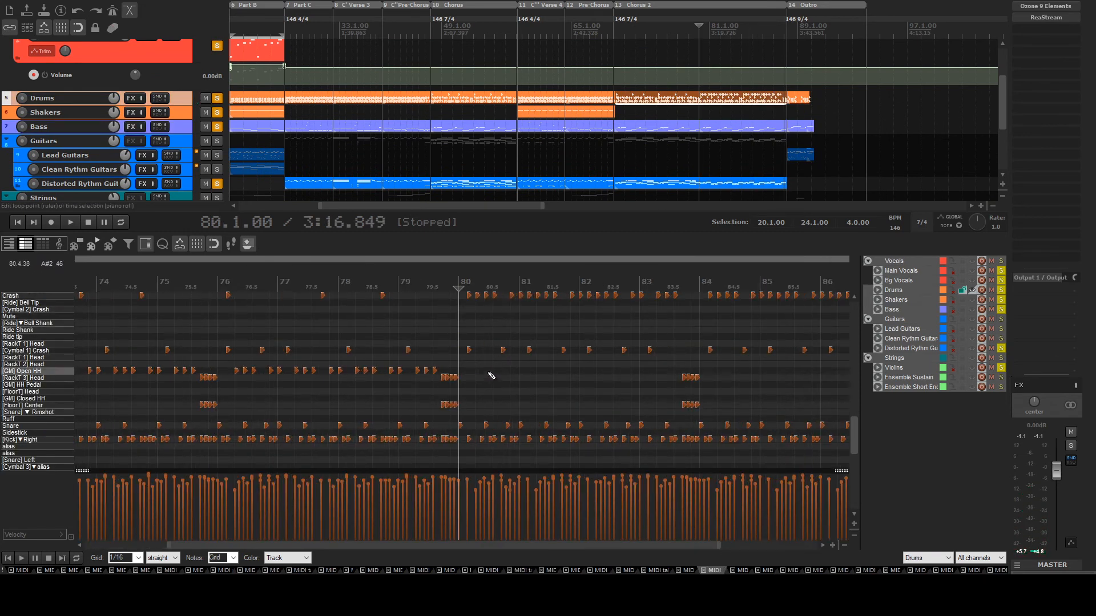
key(space)
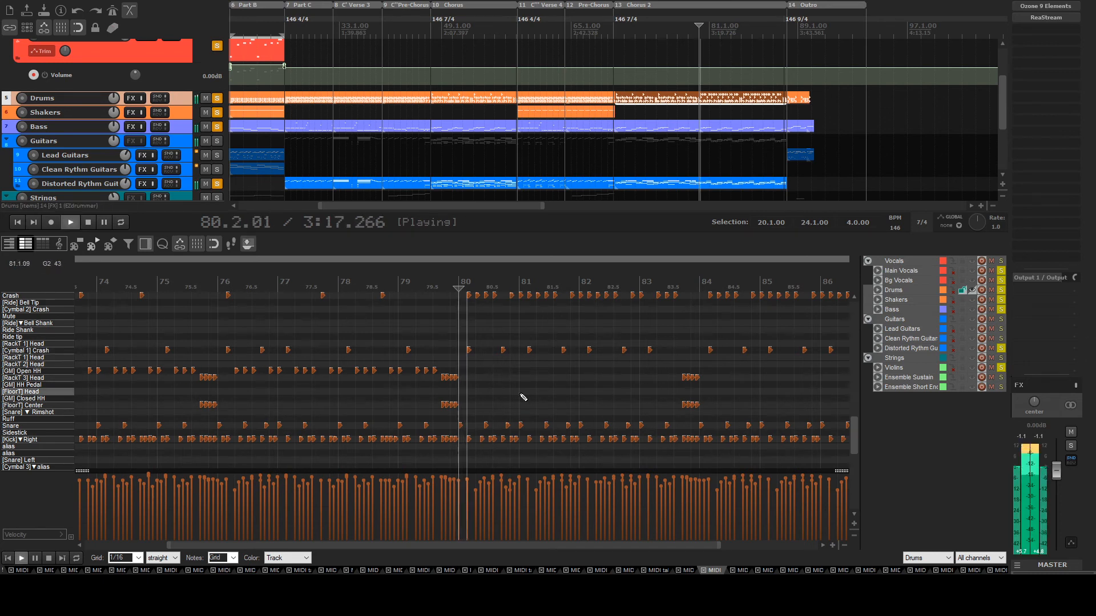
scroll(639, 393, down, 3)
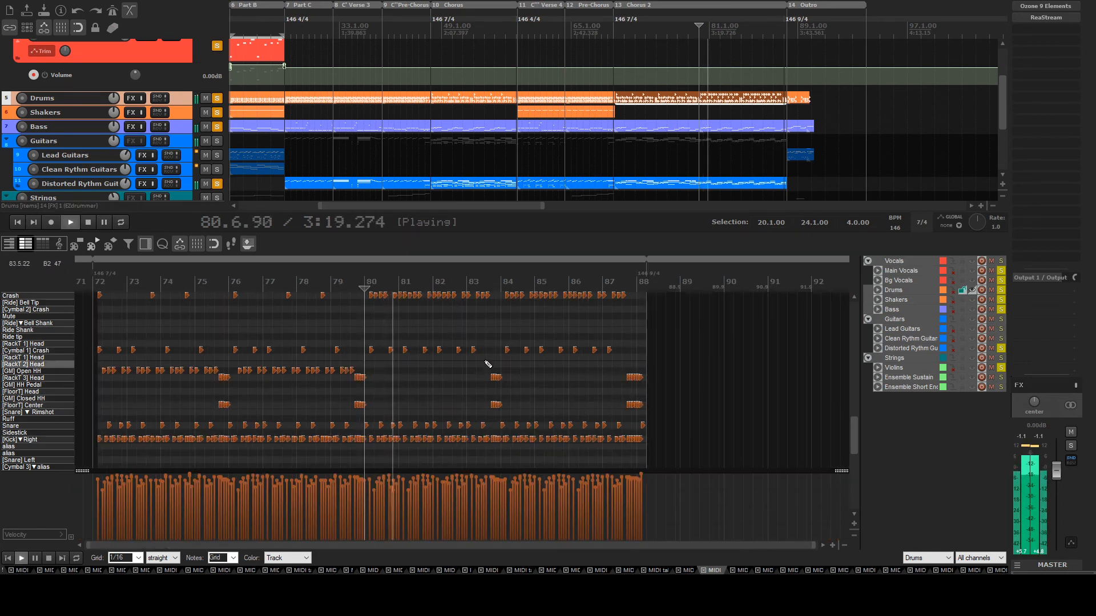
scroll(516, 360, up, 3)
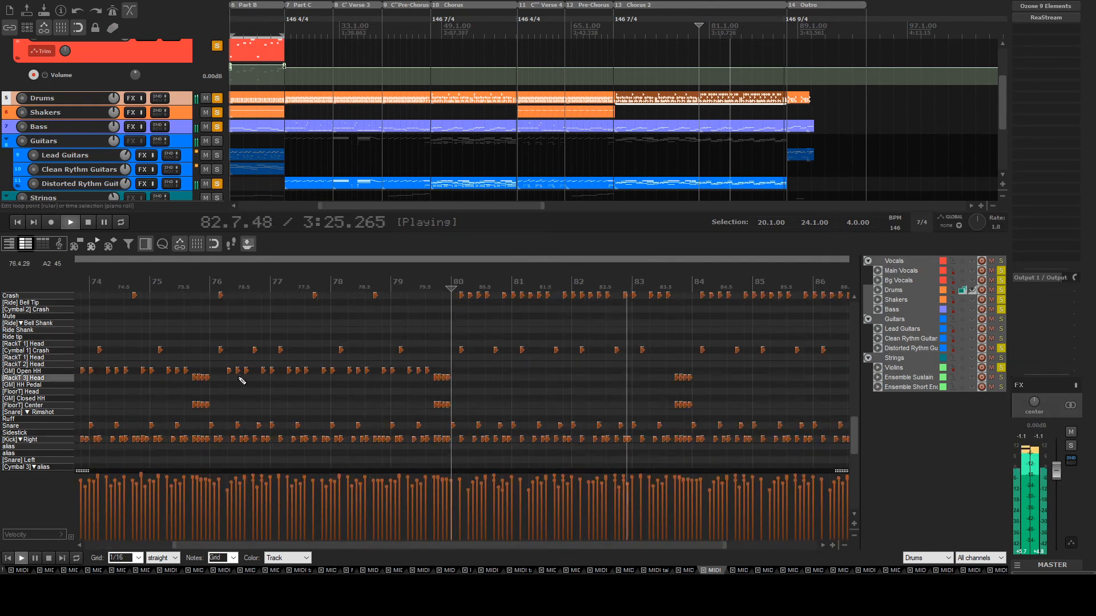
click(462, 351)
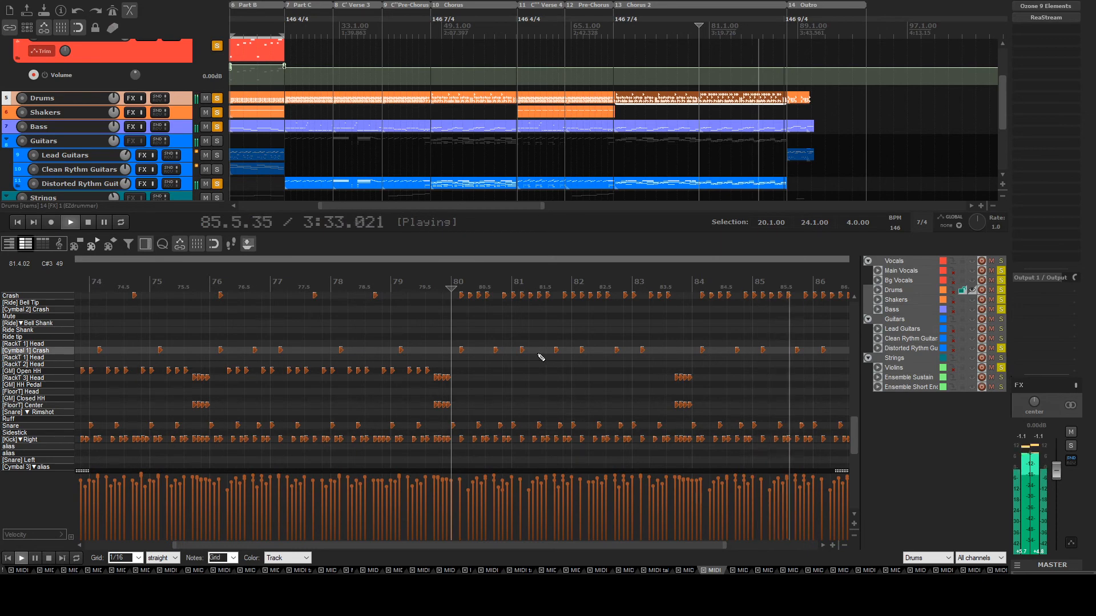
key(space)
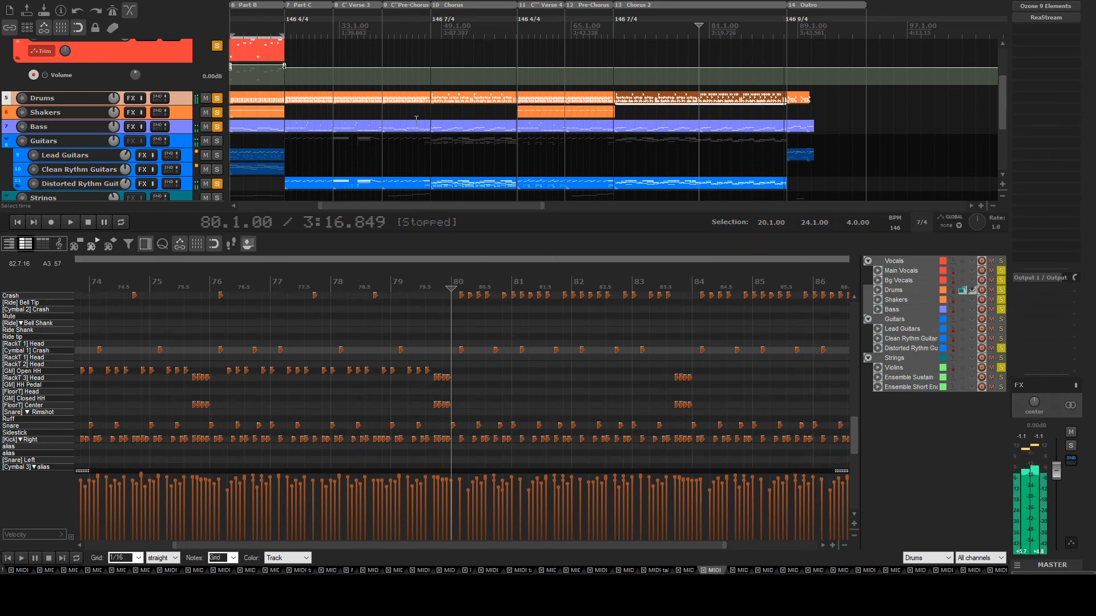
Open the Chorus 2 Main Vocals item in the MIDI editor and play it from measure 78, examining its notes
scroll(182, 90, down, 3)
scroll(157, 113, up, 6)
scroll(807, 49, right, 4)
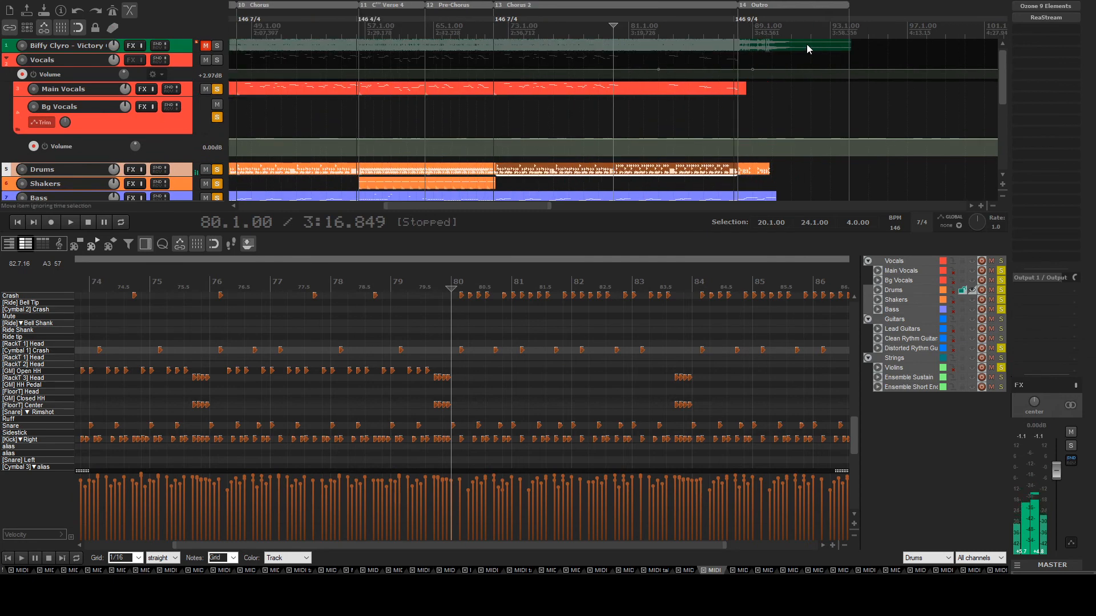
double_click(584, 93)
scroll(639, 117, down, 4)
scroll(335, 352, down, 3)
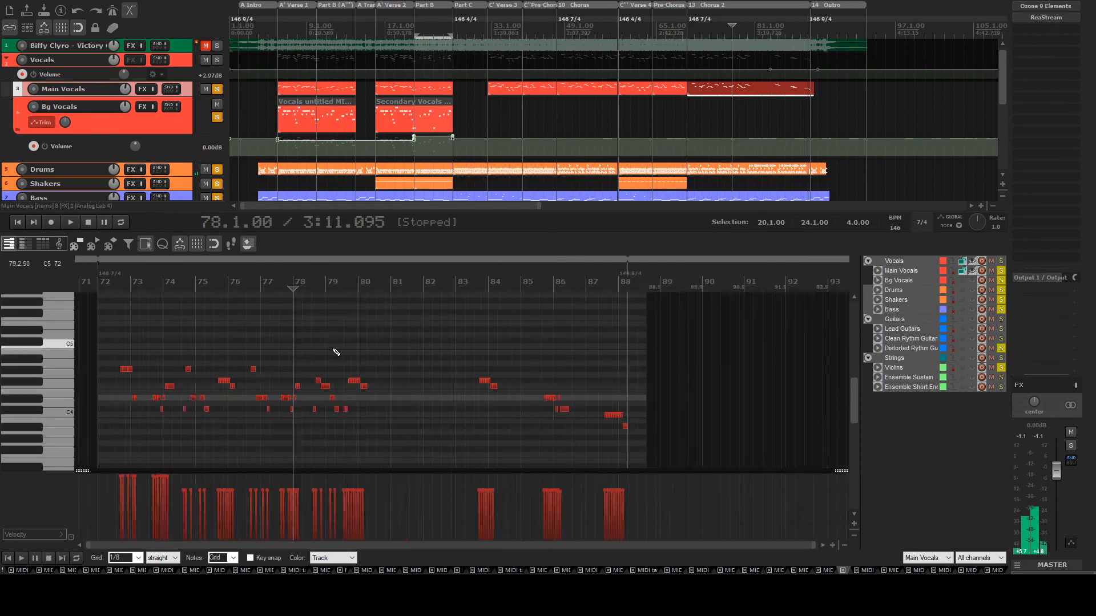
scroll(291, 394, up, 5)
key(space)
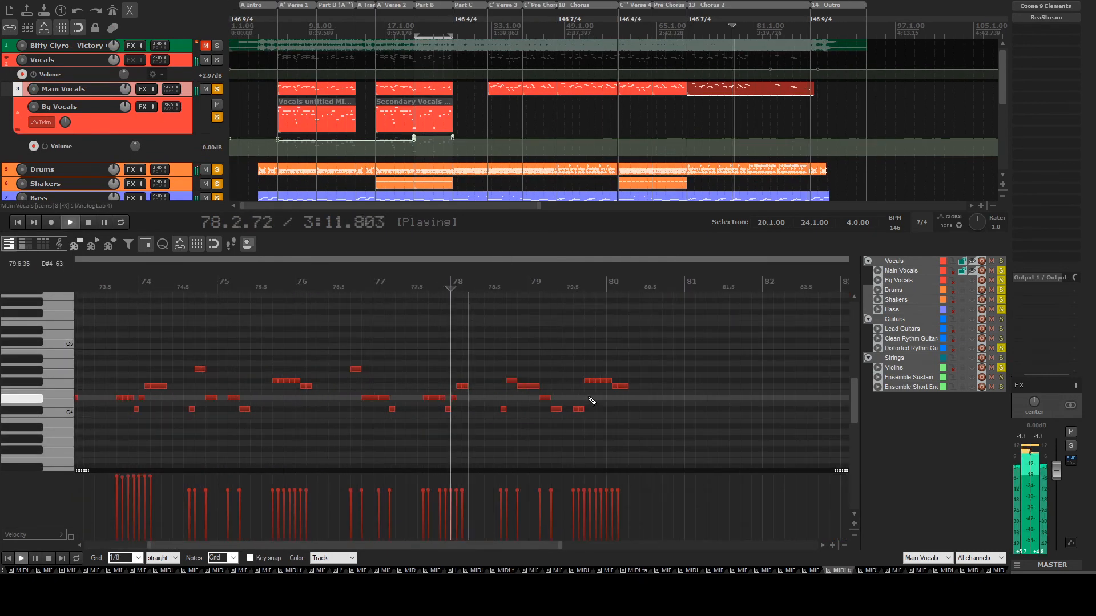
scroll(571, 396, down, 2)
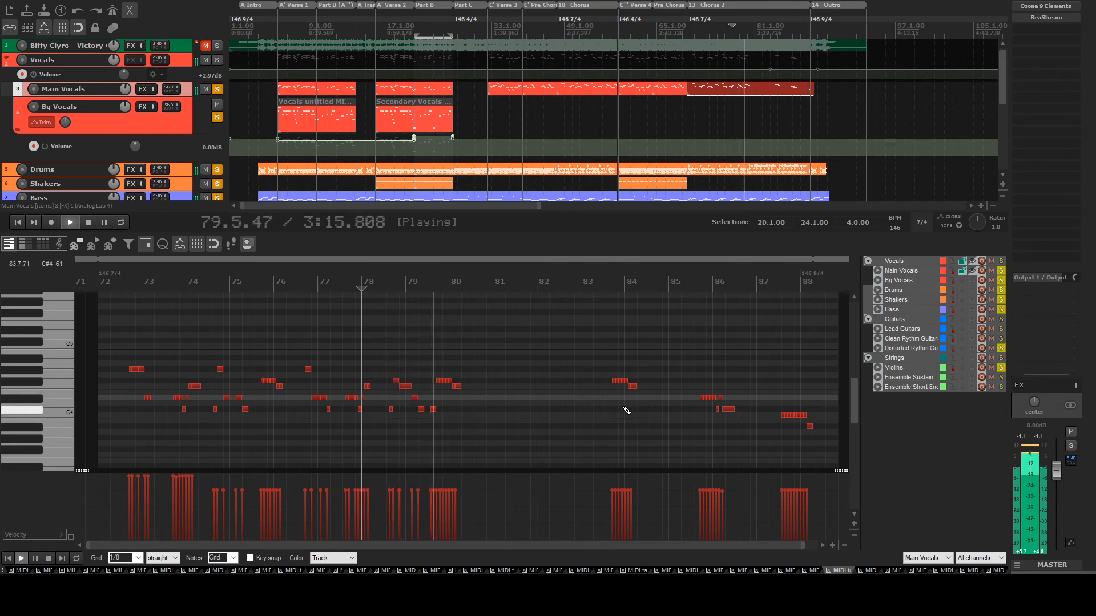
key(space)
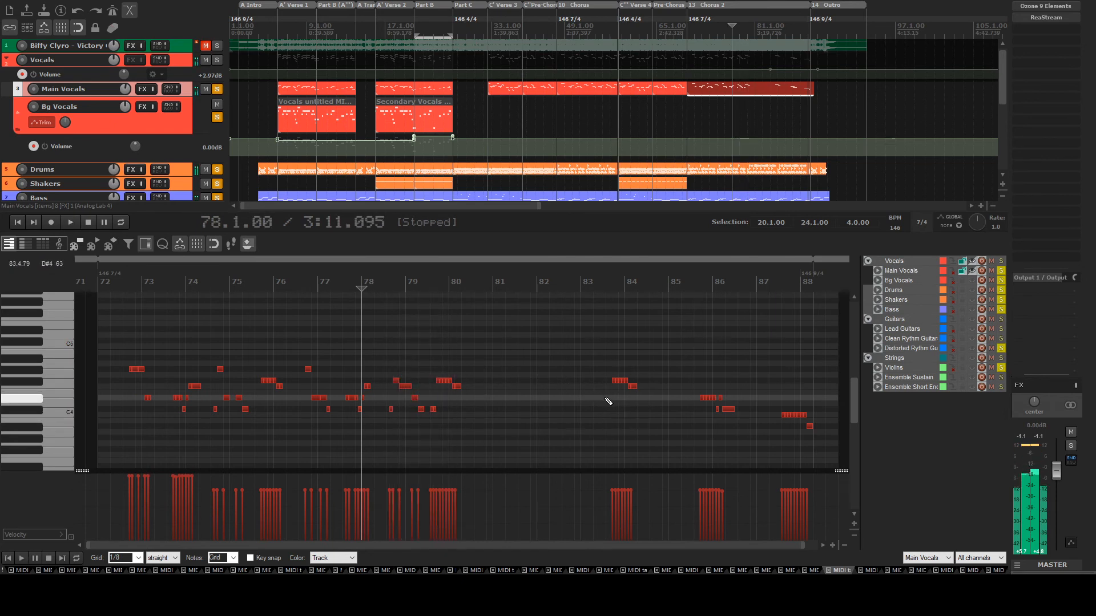
Play the remaining Chorus 2 main vocal notes from position 83.5.00
click(608, 401)
key(space)
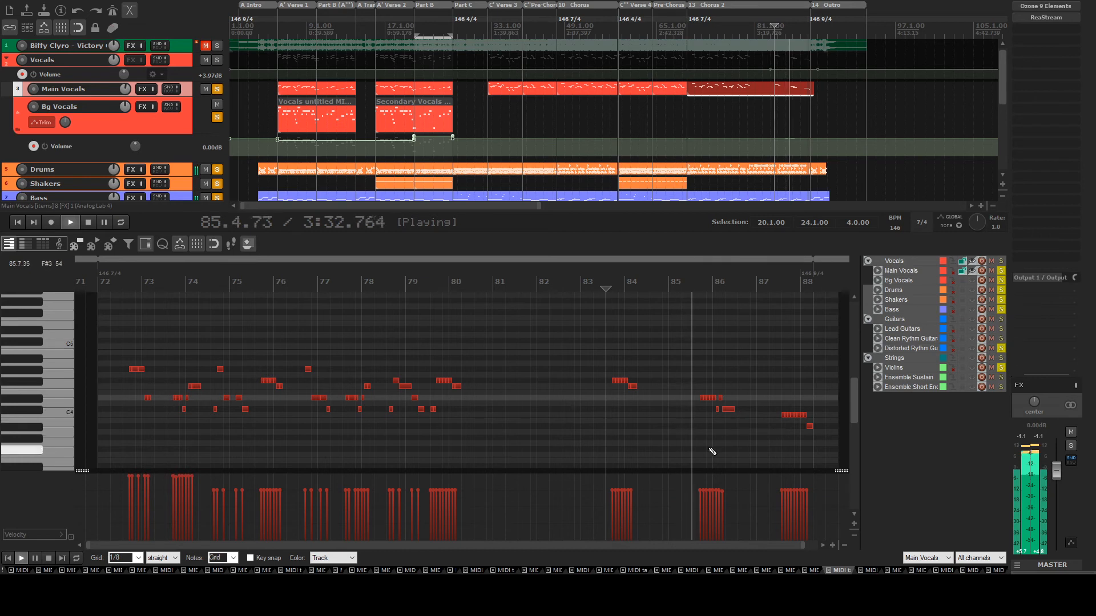
scroll(756, 418, down, 2)
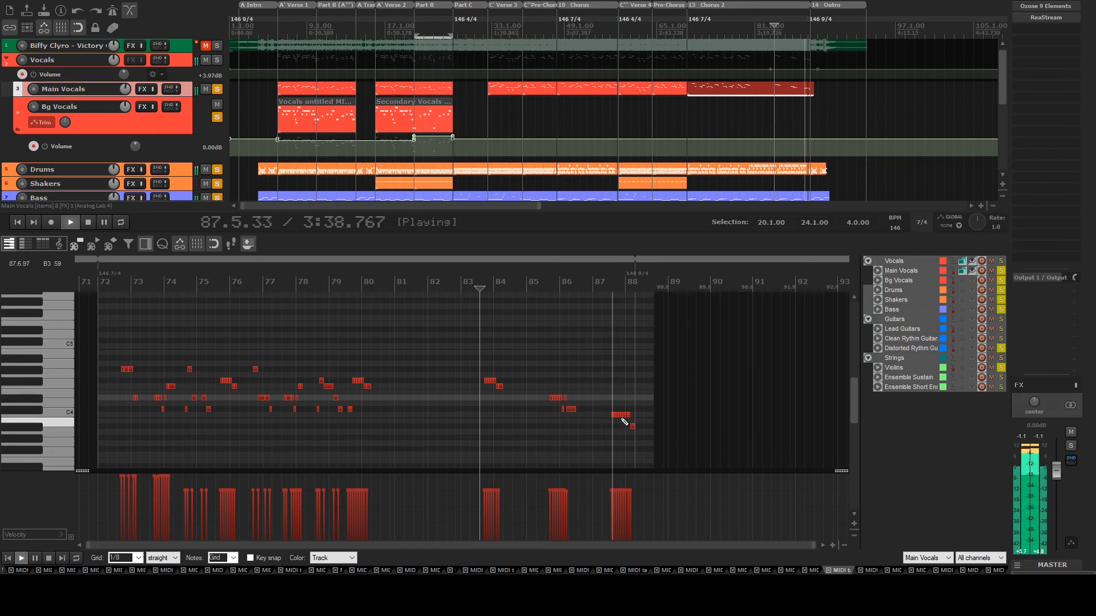
key(space)
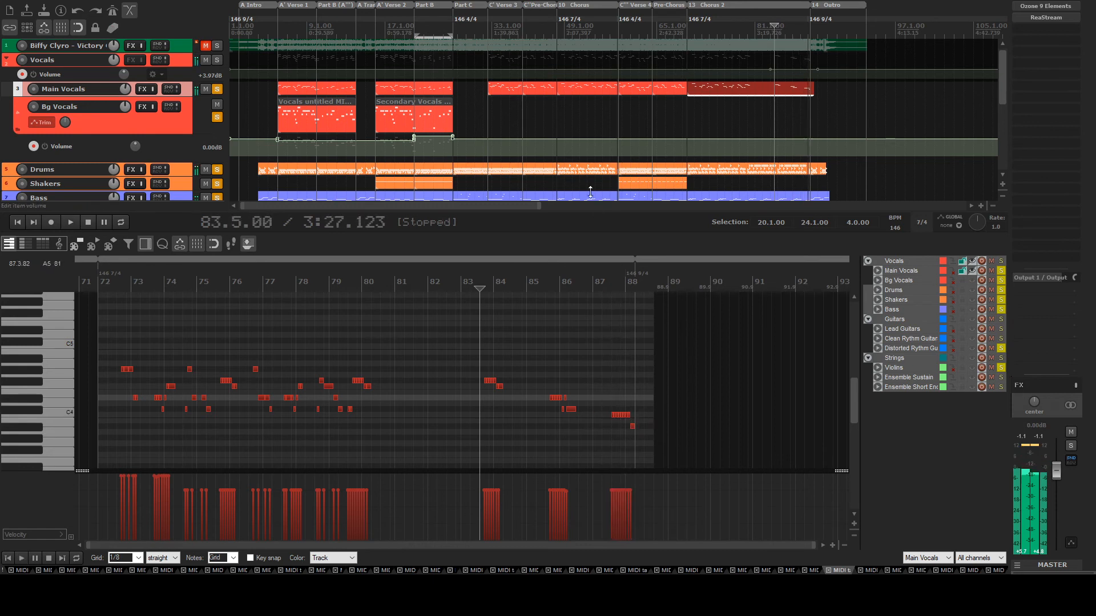
Solo the Ensemble Sustain and Ensemble Short End tracks
scroll(153, 99, down, 5)
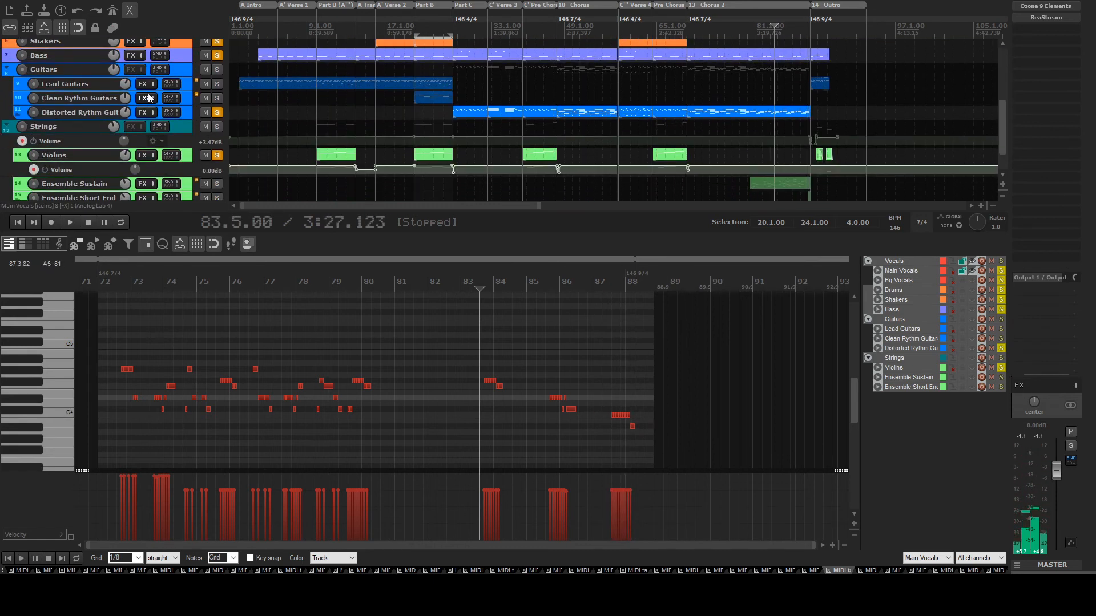
scroll(275, 127, down, 2)
scroll(275, 127, down, 3)
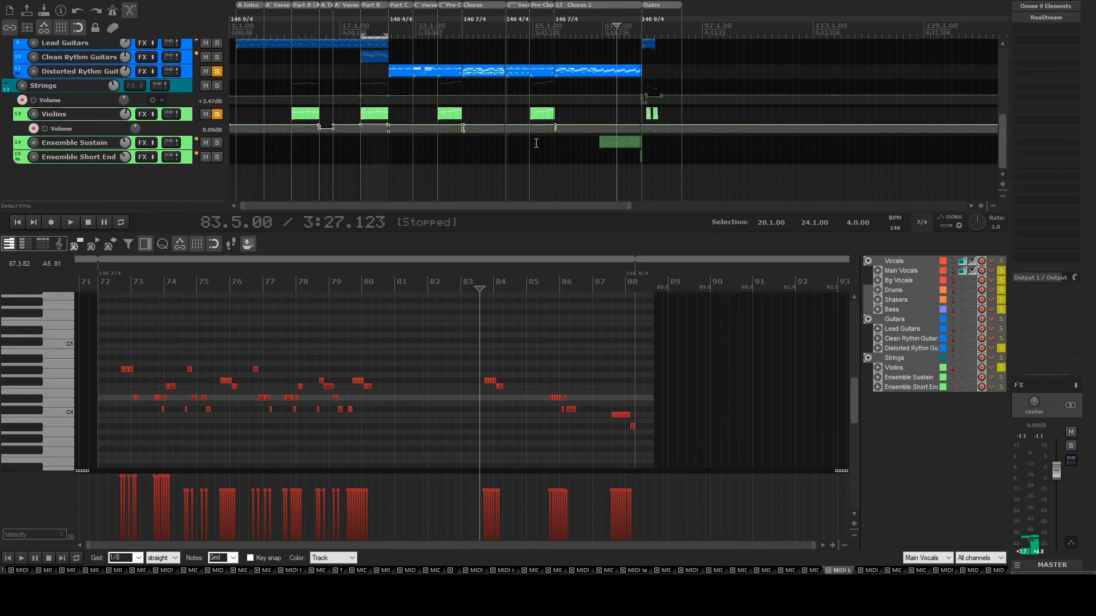
click(216, 144)
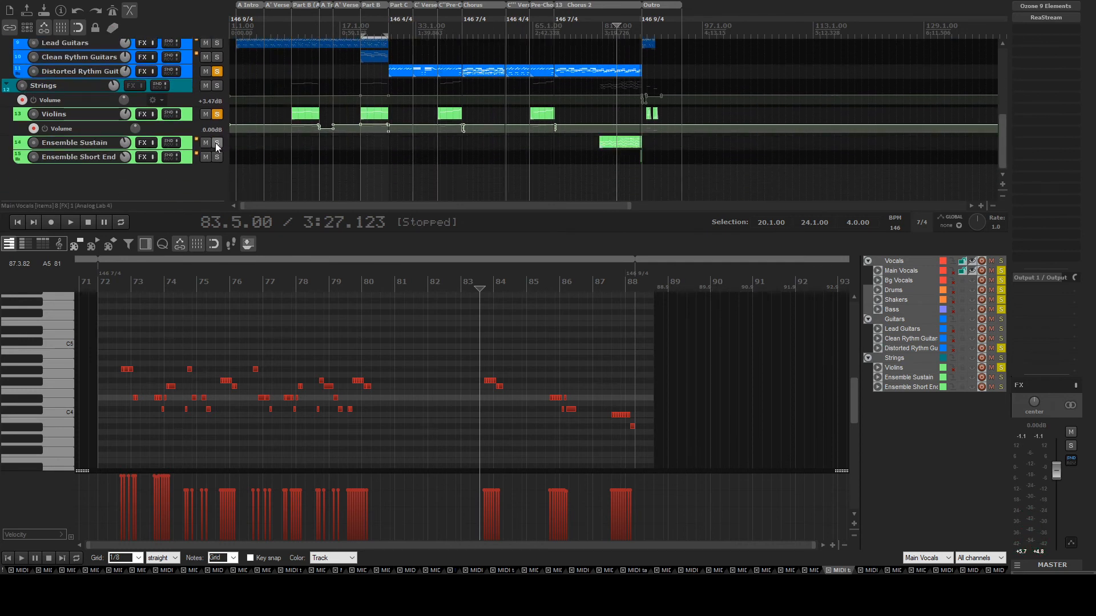
click(216, 158)
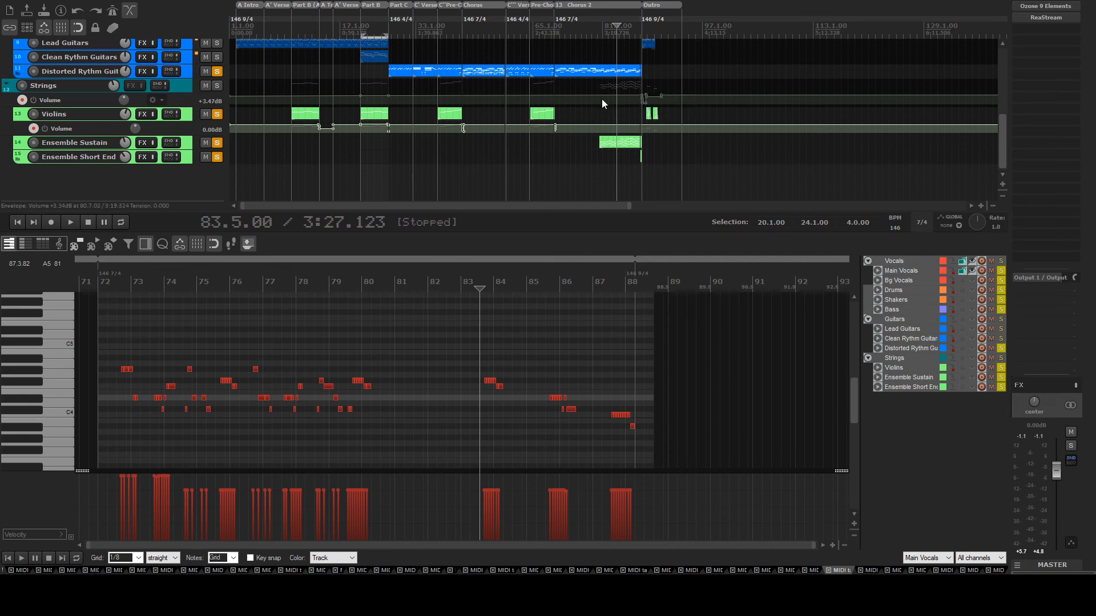
Play Chorus 2 from measure 79 and examine the Ensemble Sustain item's notes in the MIDI editor
click(594, 81)
scroll(629, 96, up, 2)
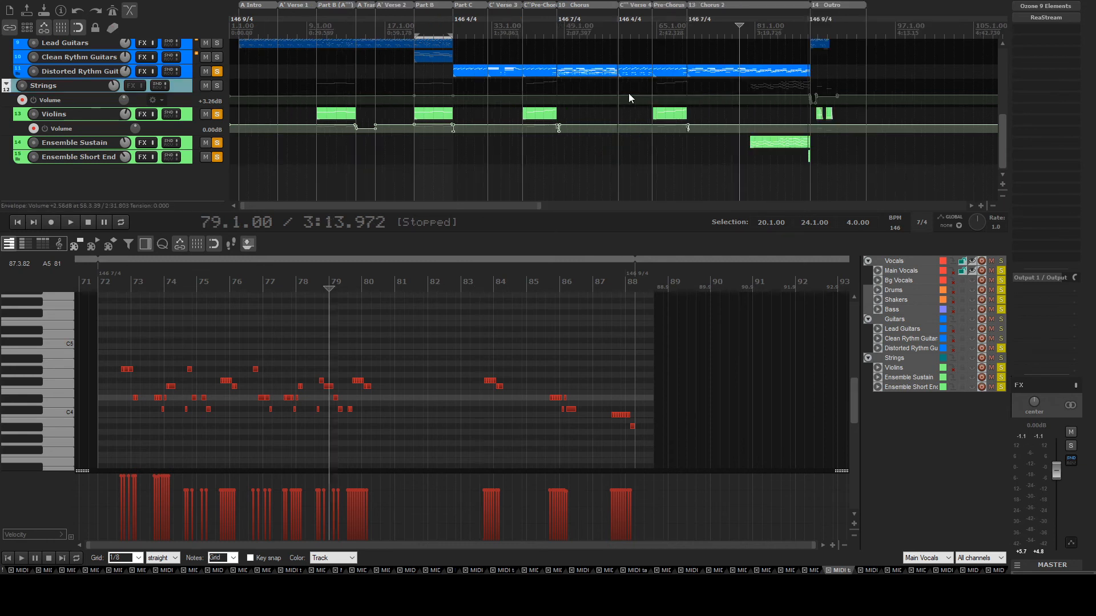
key(space)
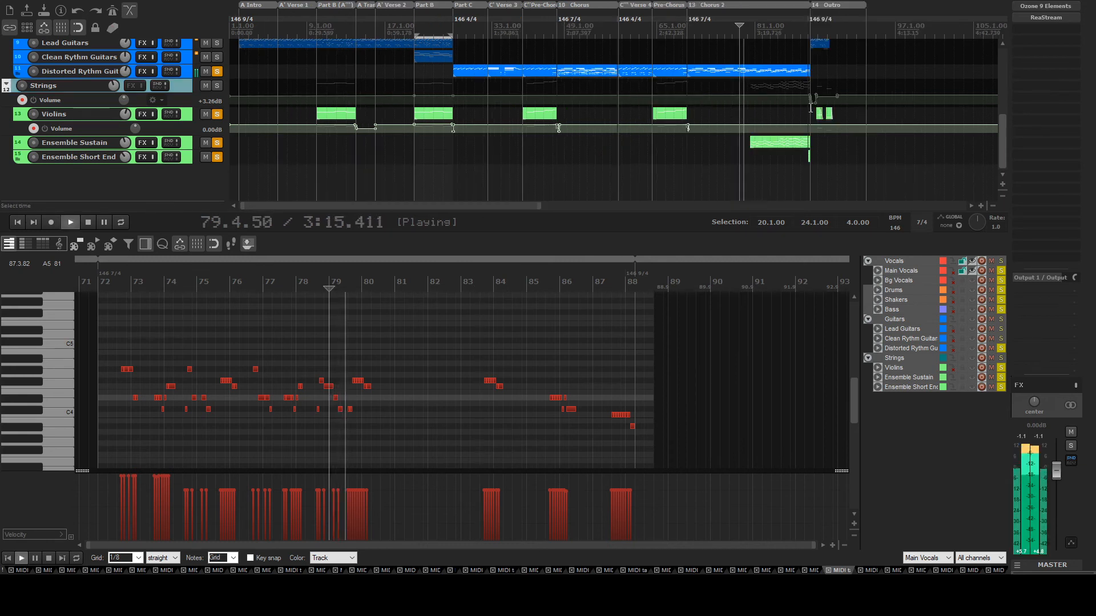
double_click(766, 147)
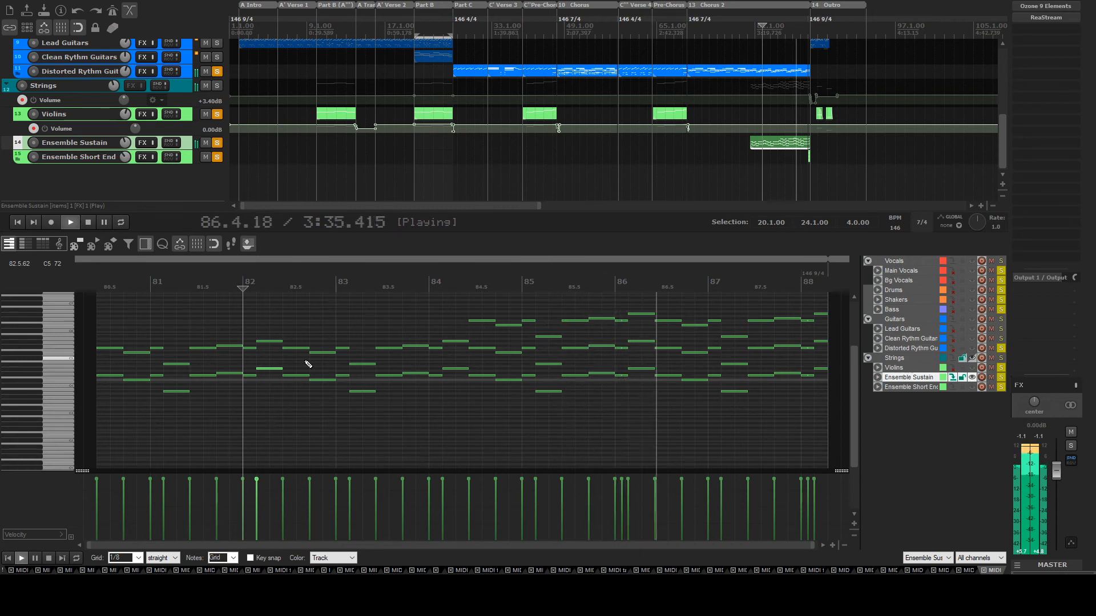
scroll(379, 310, down, 3)
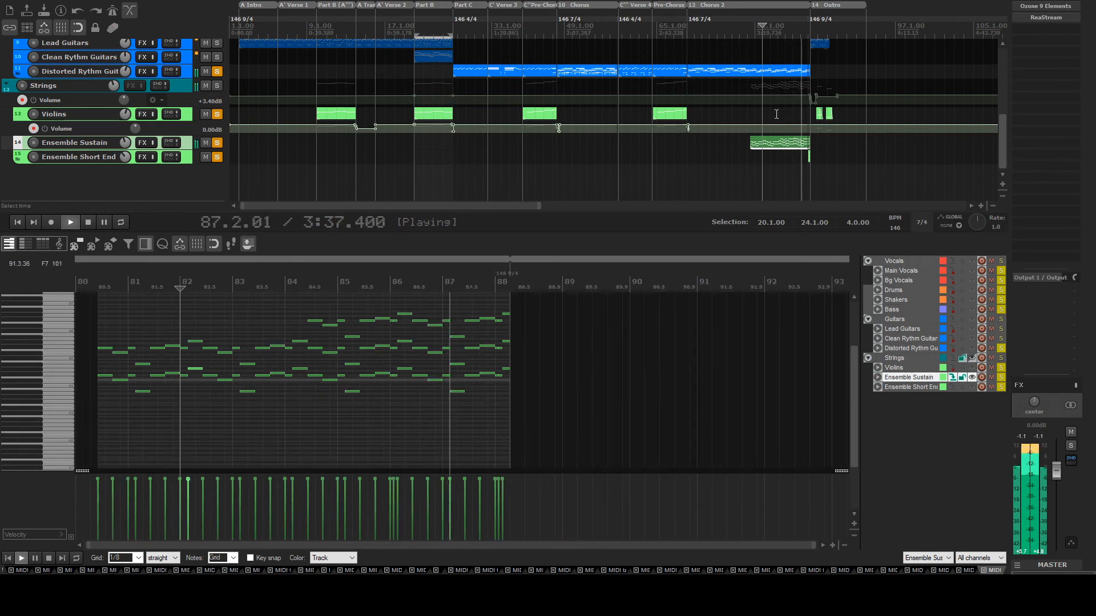
scroll(555, 354, up, 2)
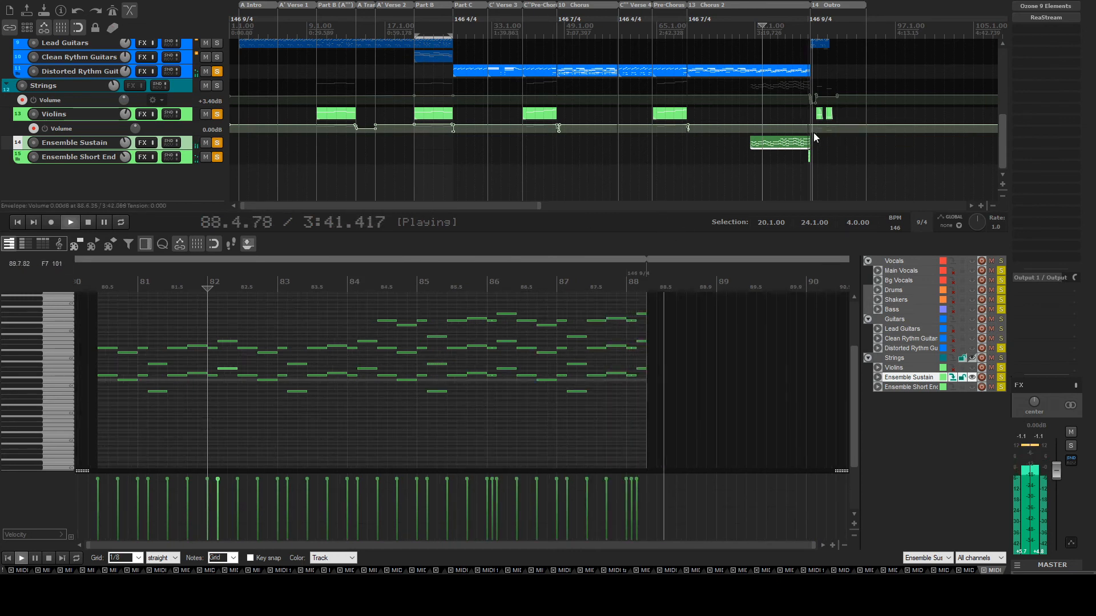
key(space)
Open the Main Vocals item where Chorus 2 meets the Outro, setting the play position to 88.3.00
scroll(186, 187, up, 4)
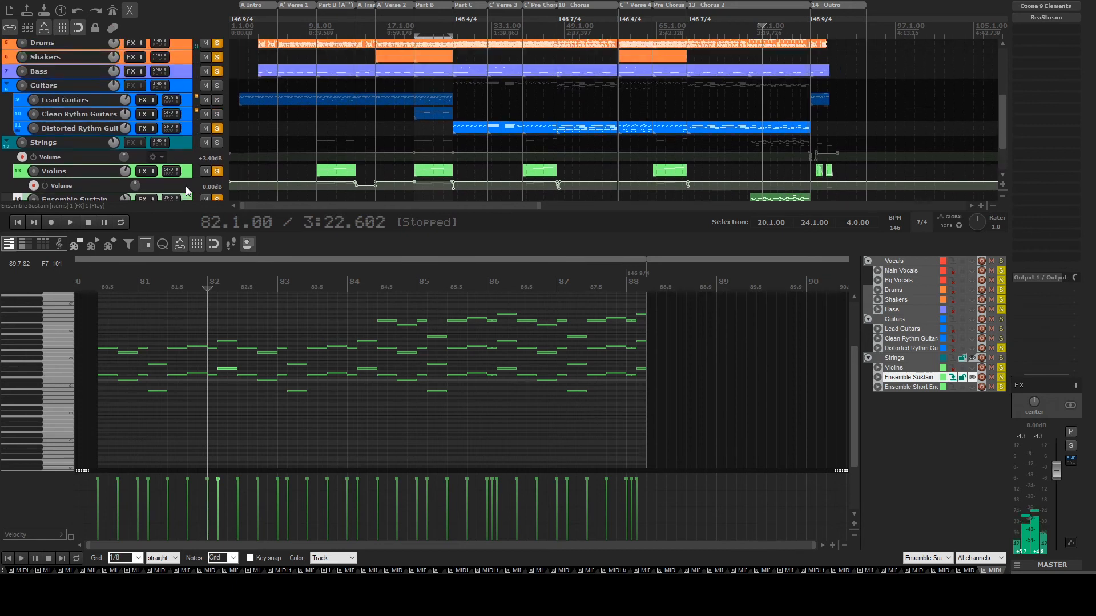
scroll(810, 95, up, 4)
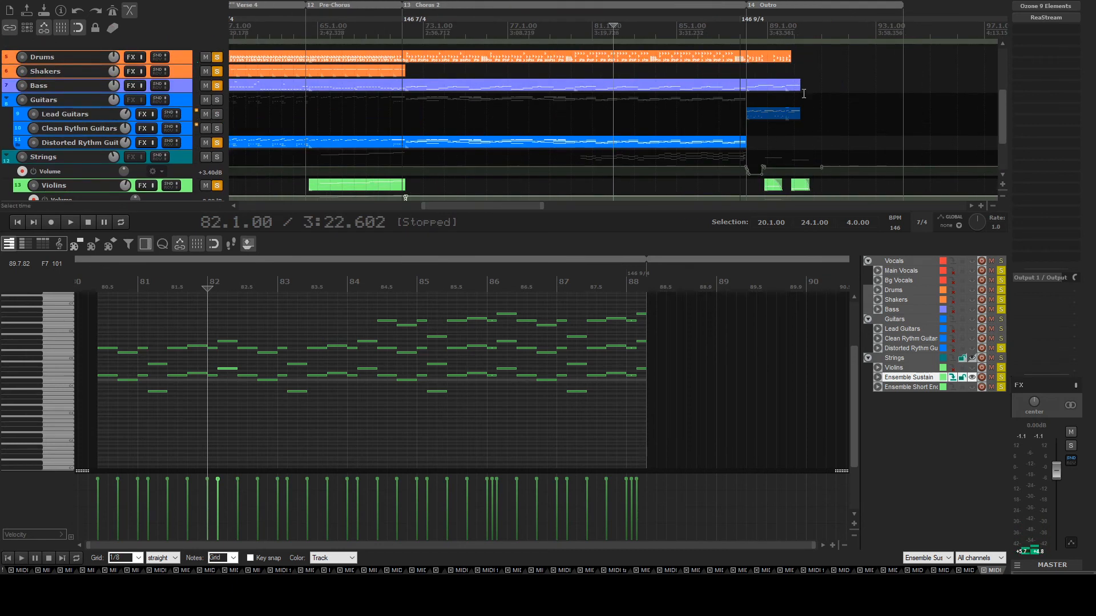
scroll(158, 146, up, 4)
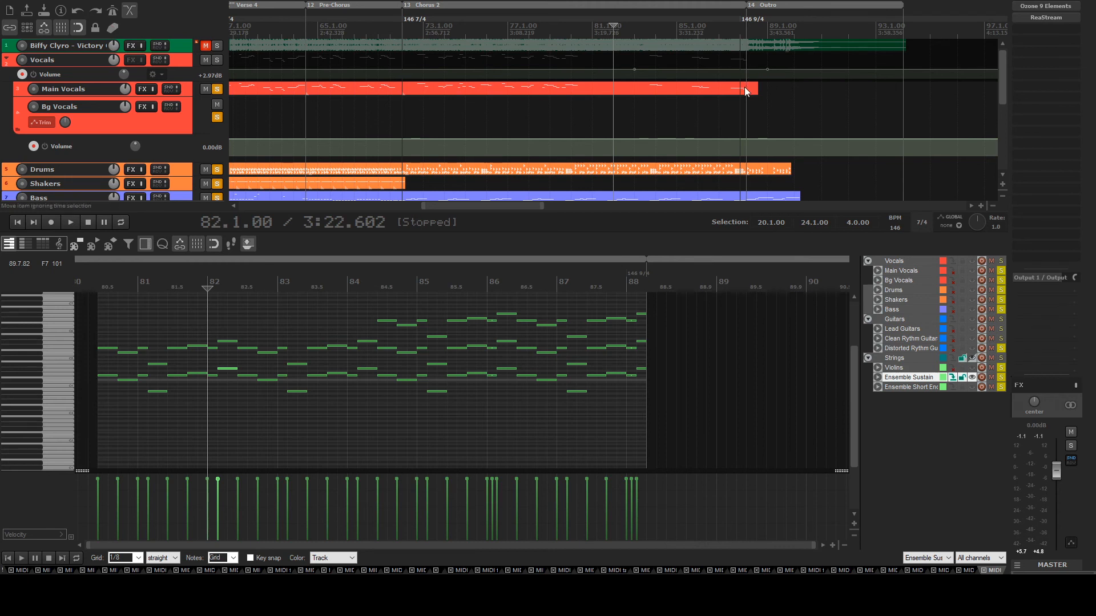
click(746, 91)
scroll(601, 118, up, 5)
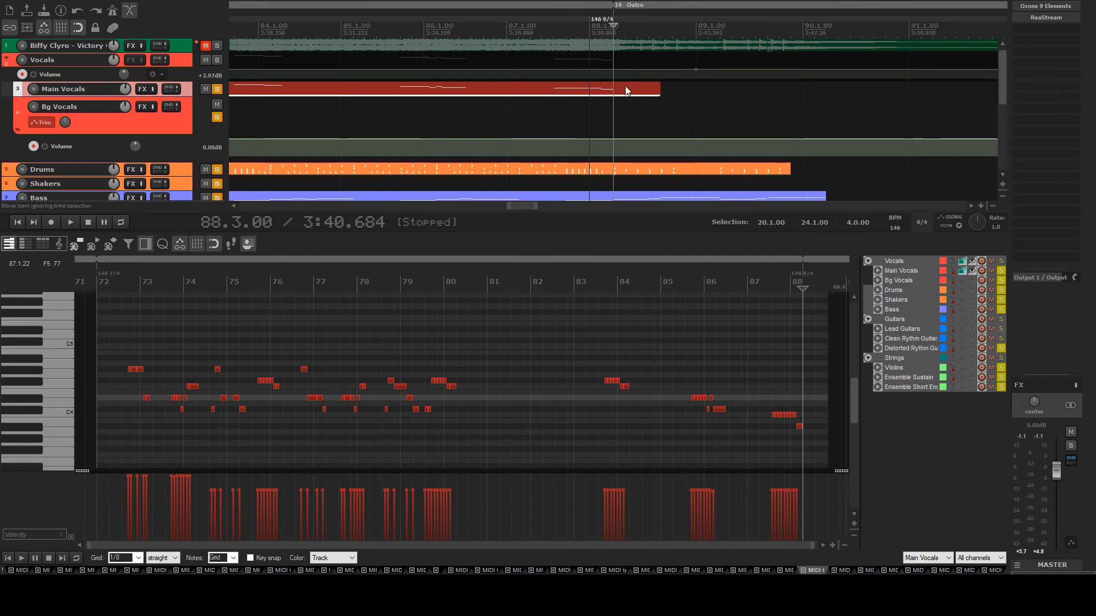
Solo the Lead Guitars track and play the Outro from position 88.3.00
scroll(665, 82, down, 3)
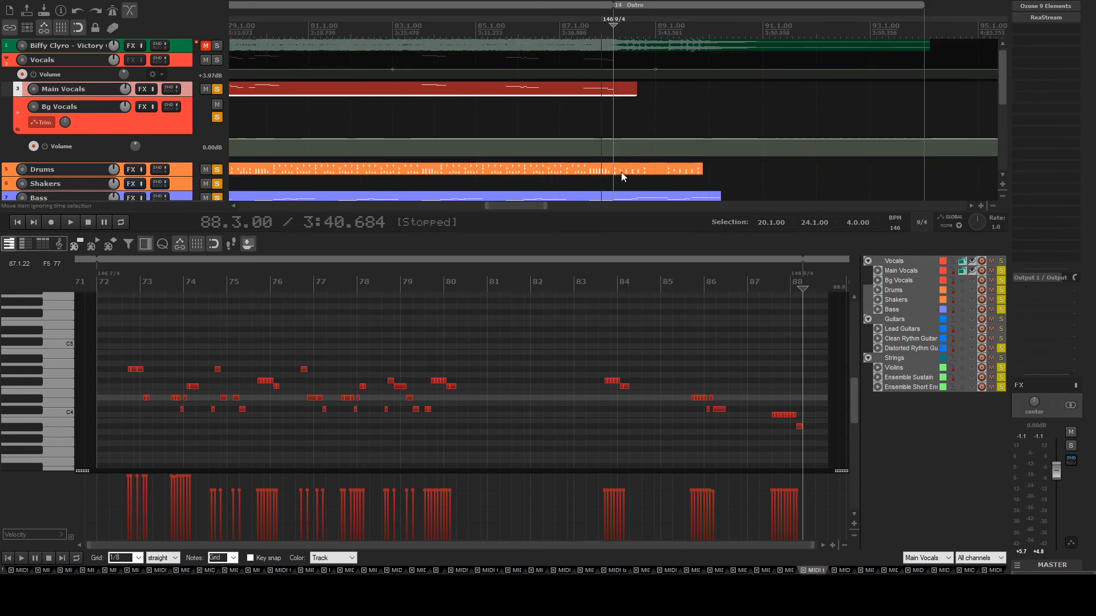
scroll(155, 116, down, 2)
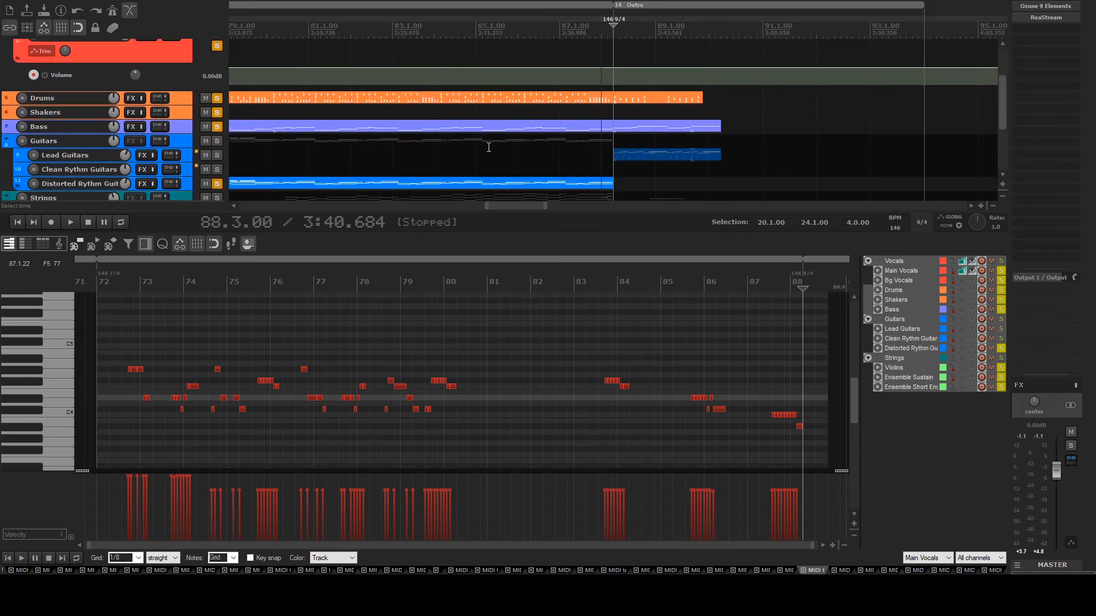
click(685, 156)
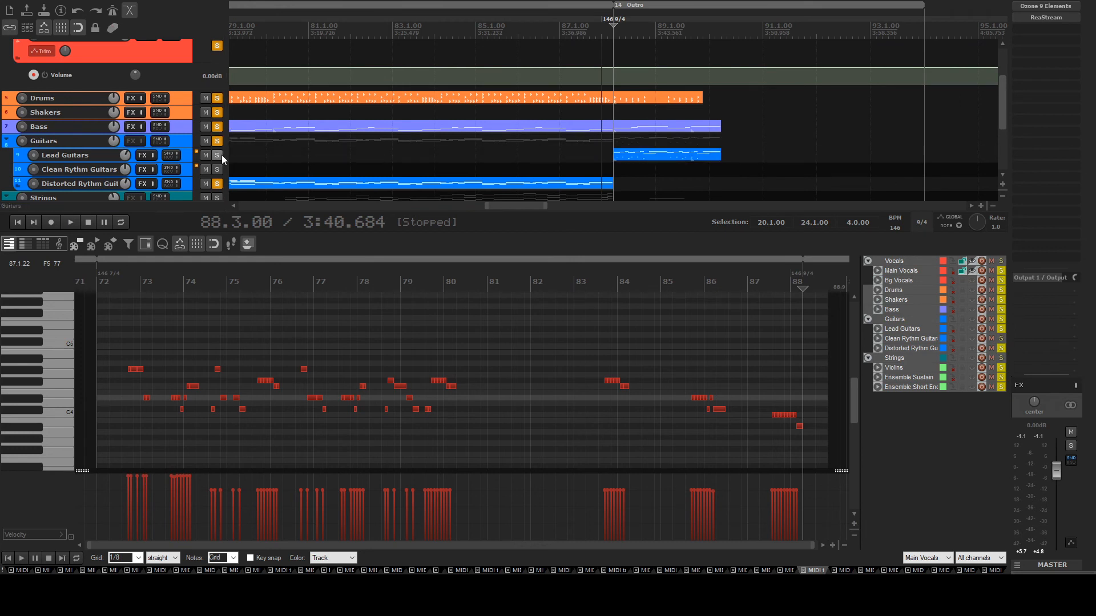
key(space)
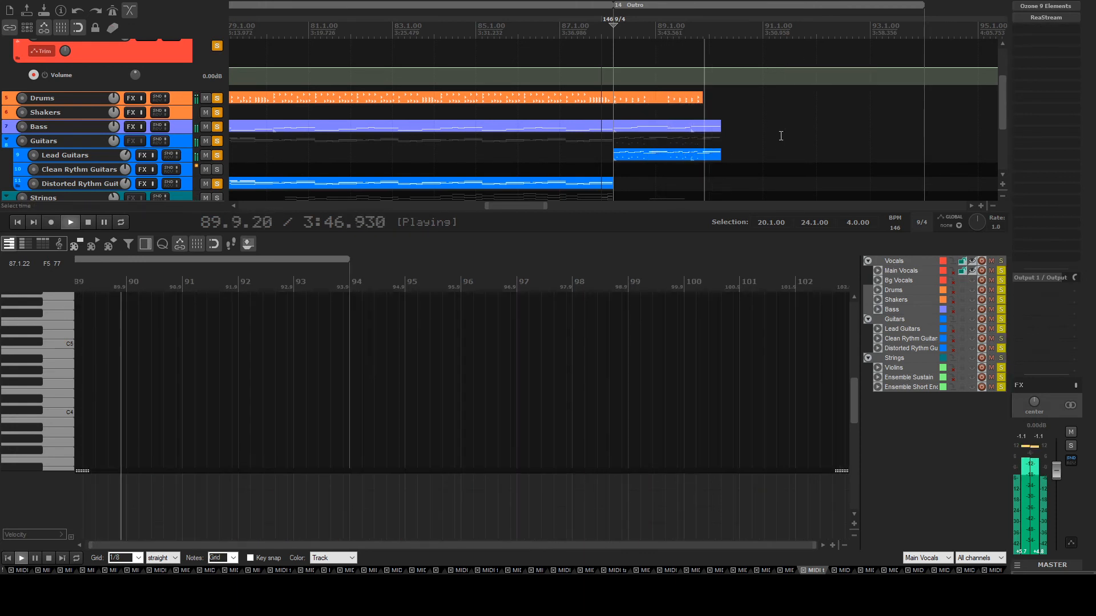
key(space)
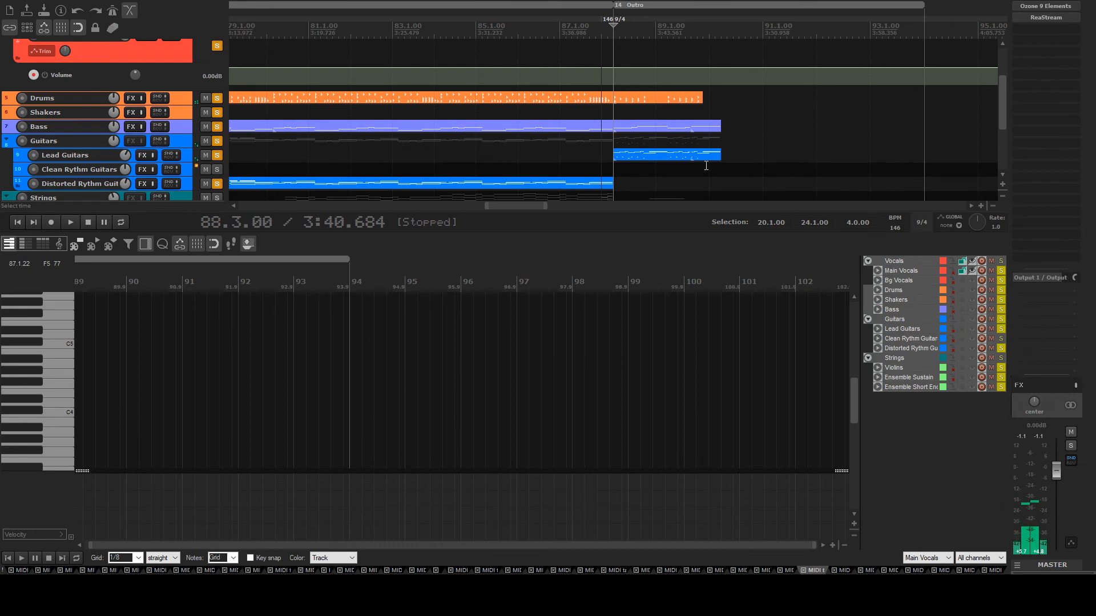
Play the Outro from position 88.8.00
click(702, 169)
click(645, 170)
key(space)
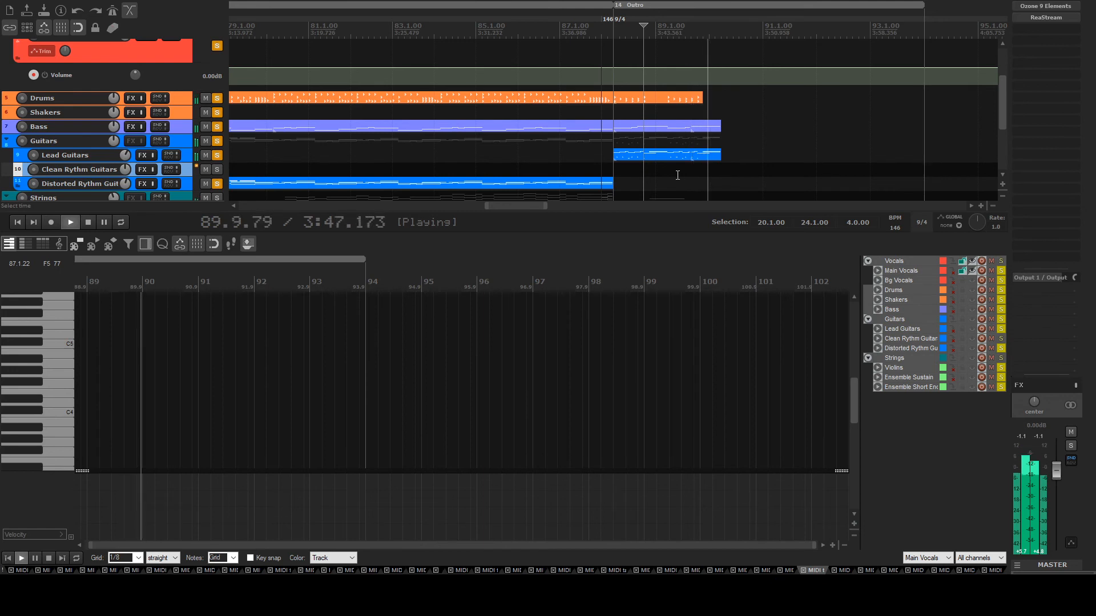
key(space)
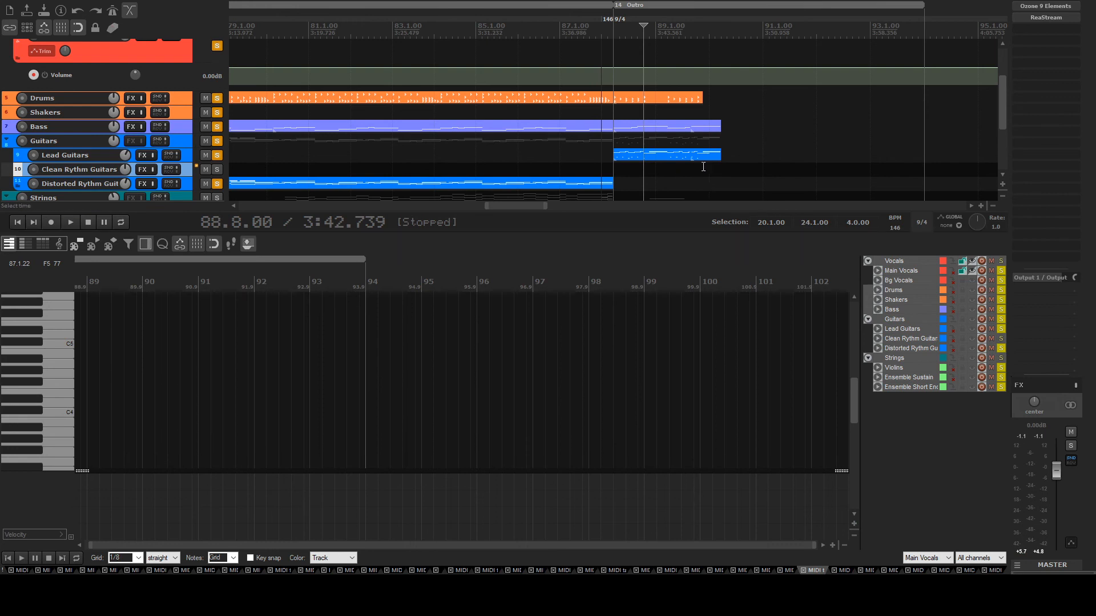
Open the final Lead Guitars item starting at 89.7.00 in the MIDI editor and examine its notes
click(703, 167)
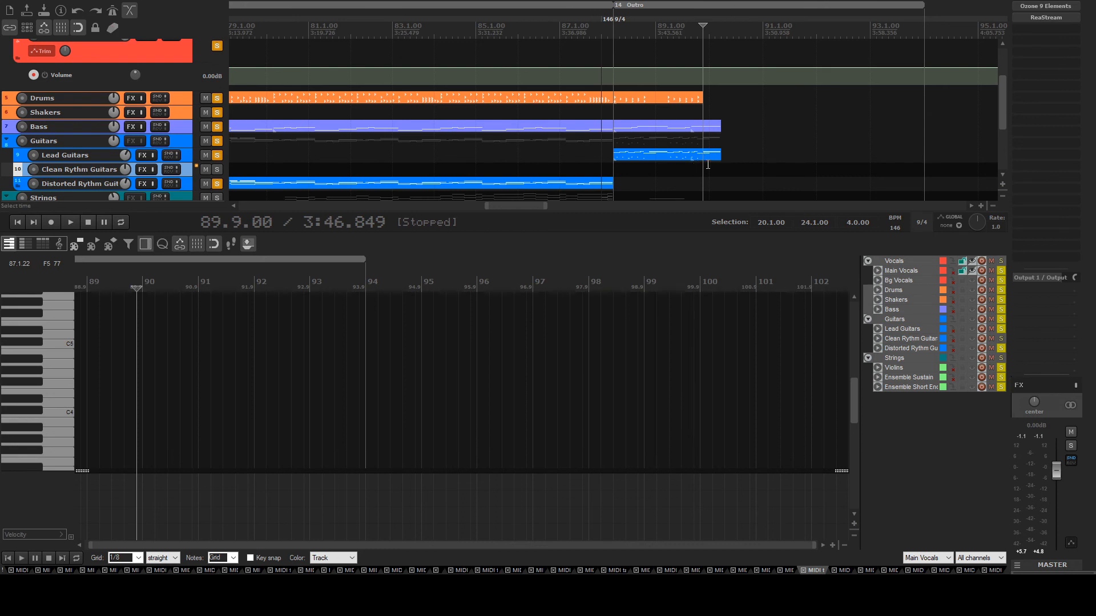
click(704, 155)
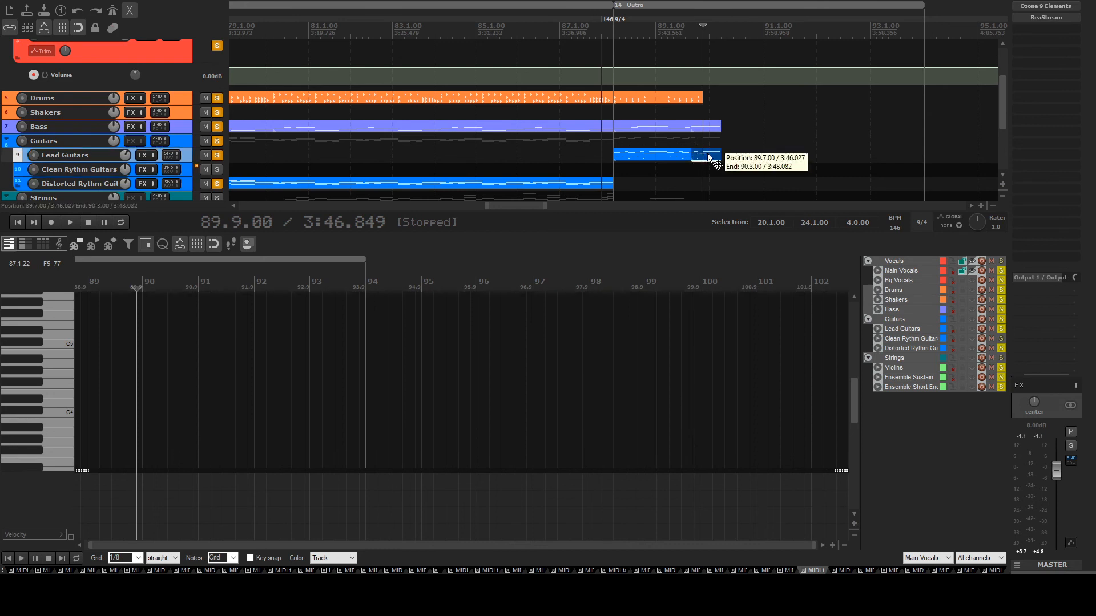
scroll(386, 363, down, 4)
scroll(386, 363, down, 4)
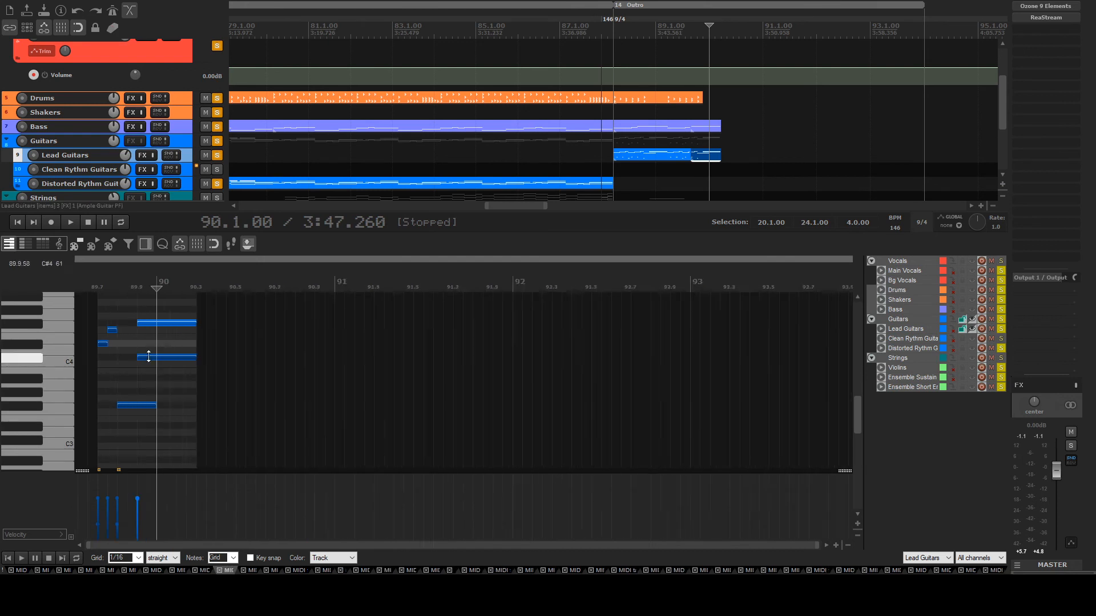
scroll(247, 365, up, 4)
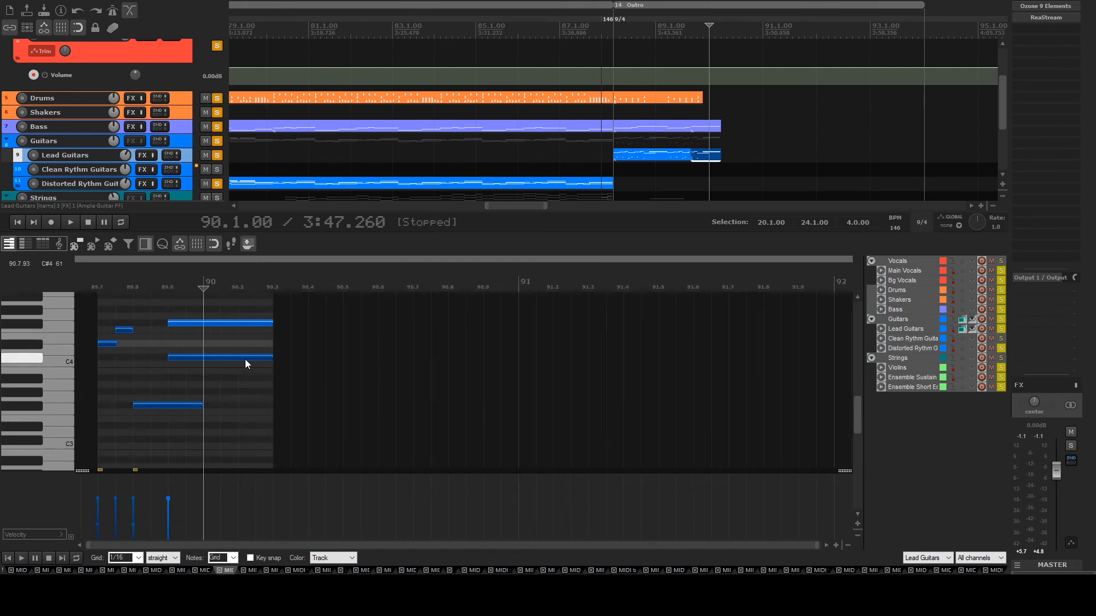
Open the first Outro Lead Guitars item in the MIDI editor and play it from position 88.9.00
click(656, 154)
scroll(526, 421, up, 6)
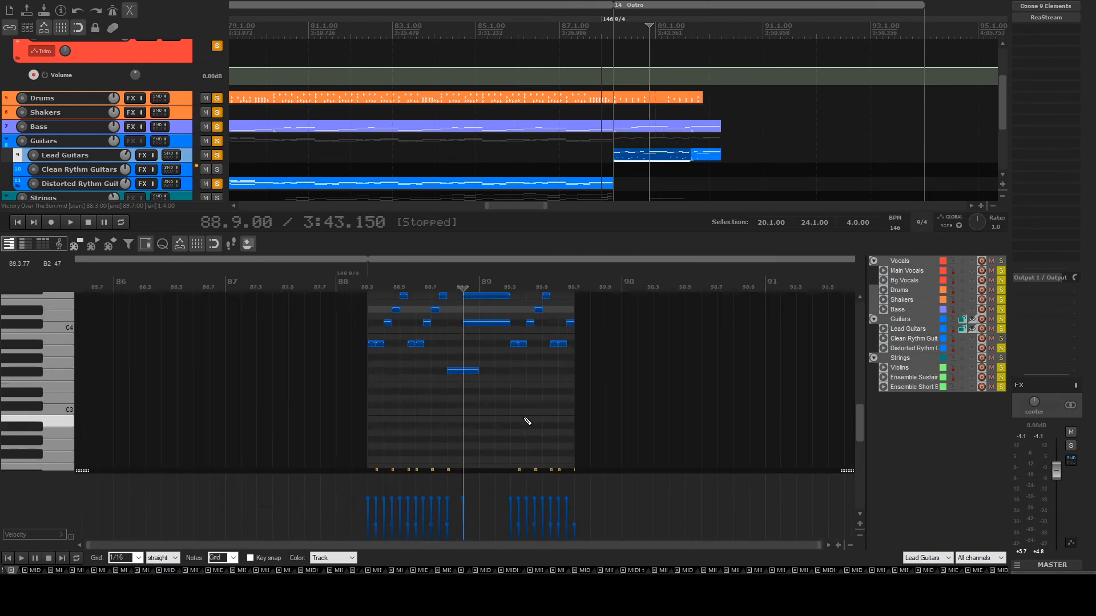
key(space)
key(space)
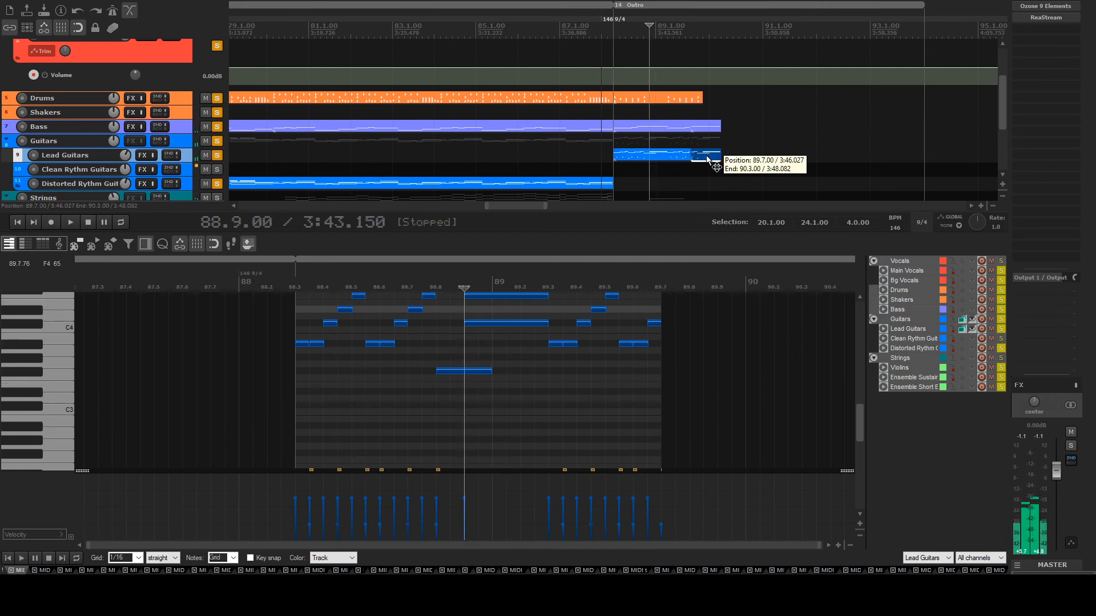
Reopen the final Lead Guitars item in the MIDI editor and play its notes
click(708, 155)
scroll(478, 412, down, 2)
key(space)
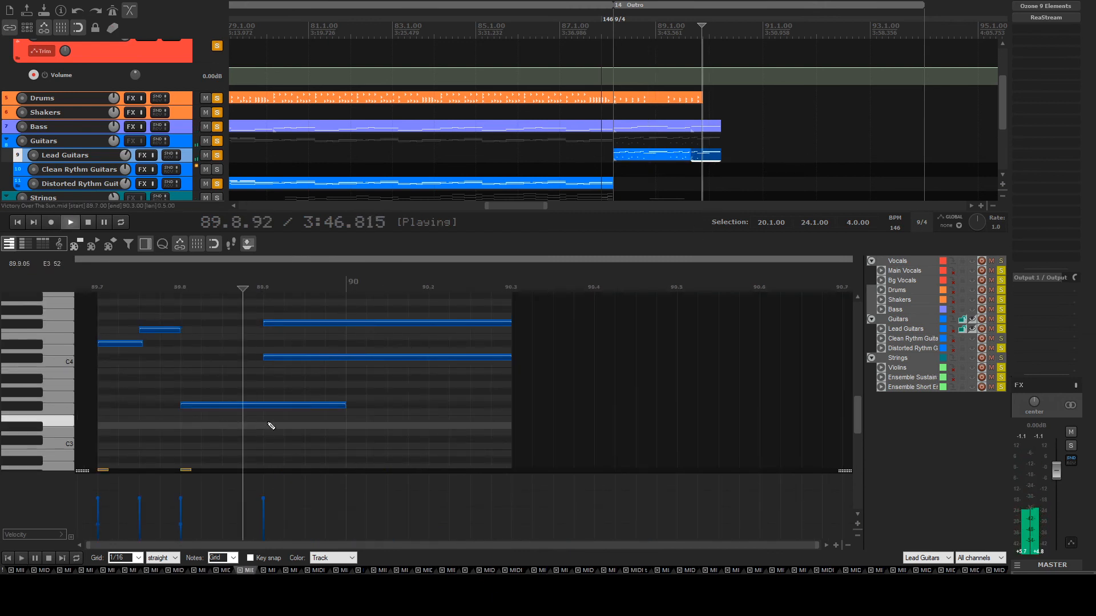
key(space)
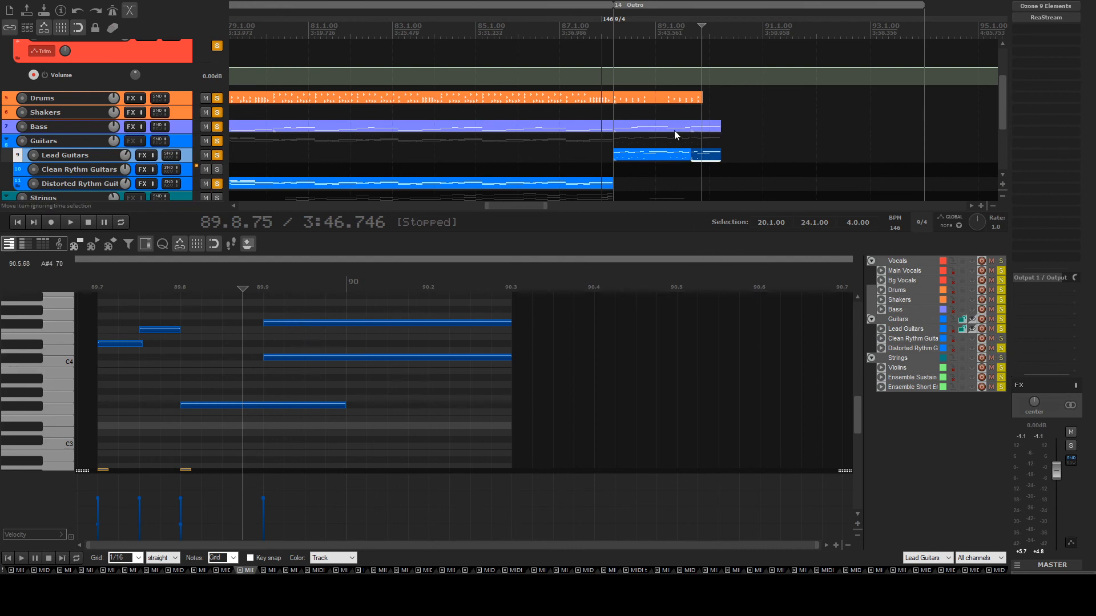
Open the first Outro item on the Violins track in the MIDI editor and play it from position 89.1.00
scroll(675, 135, down, 2)
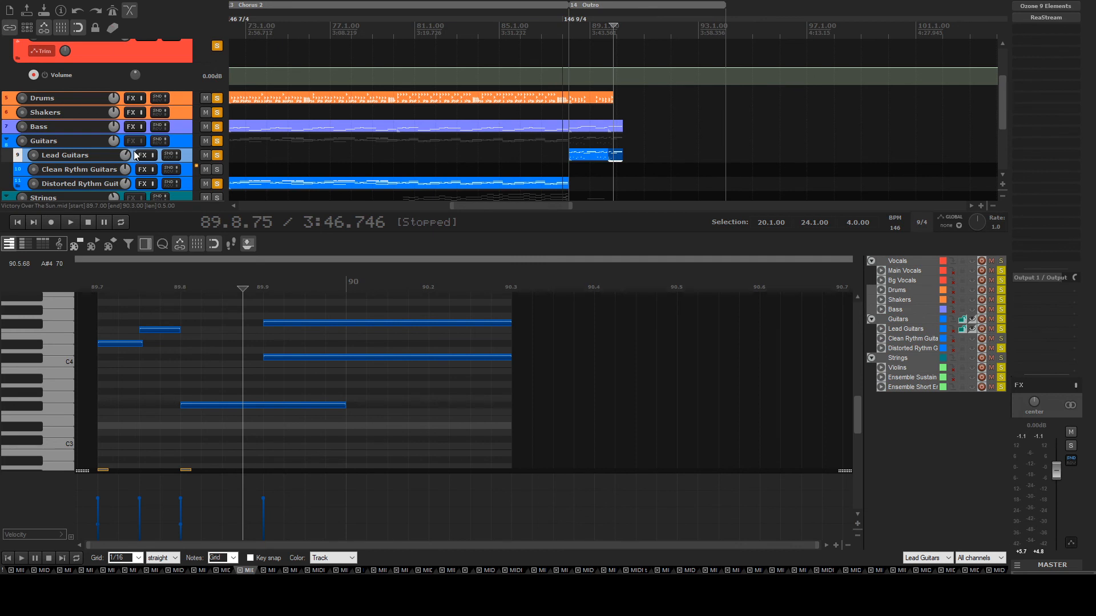
scroll(176, 114, down, 4)
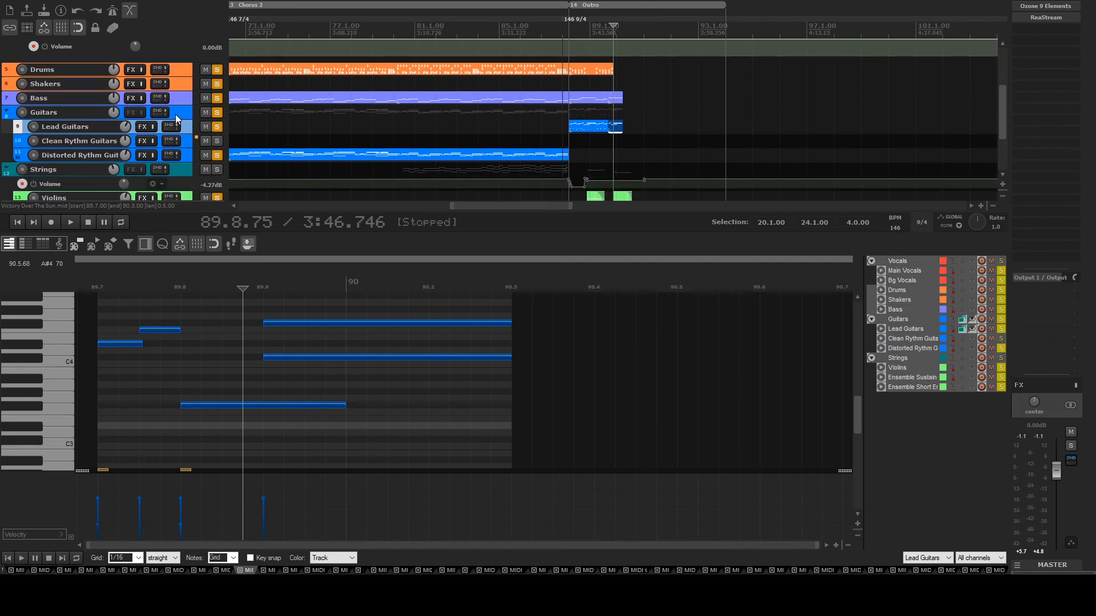
click(595, 168)
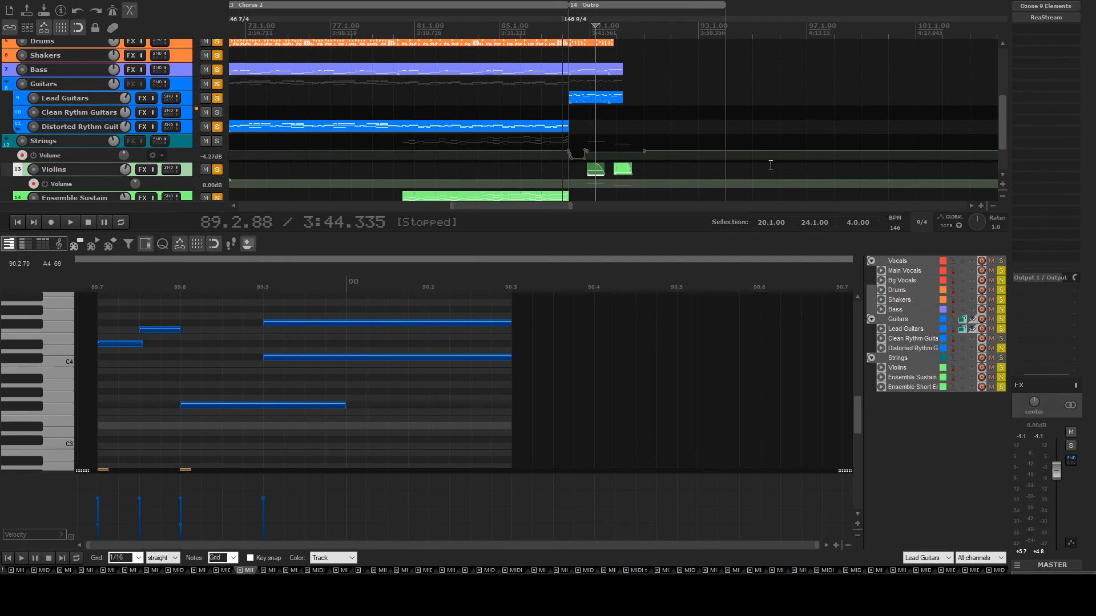
double_click(593, 169)
scroll(354, 344, down, 3)
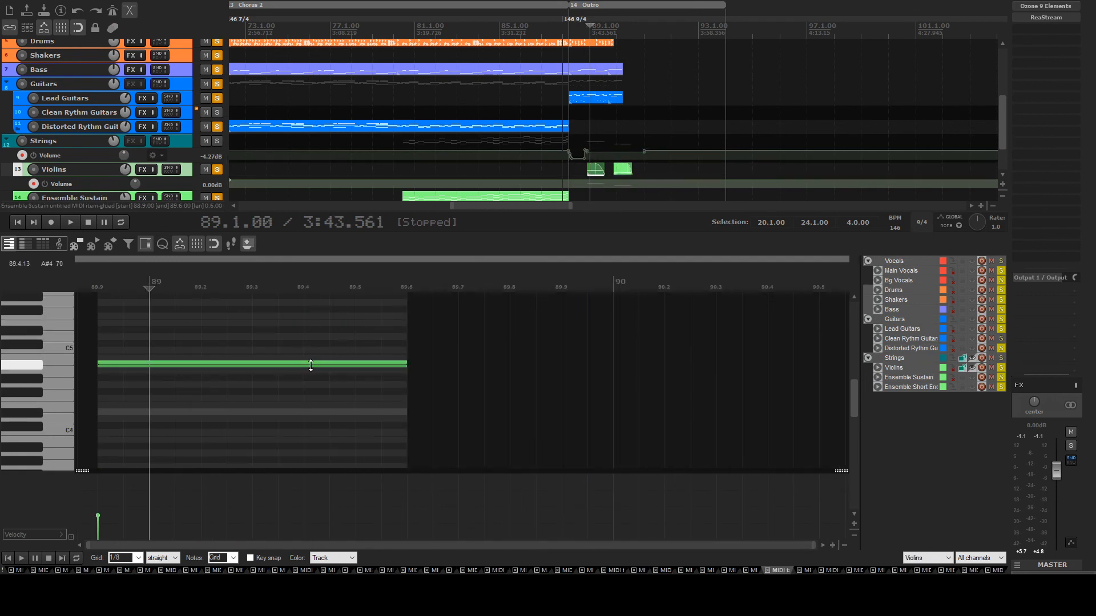
key(space)
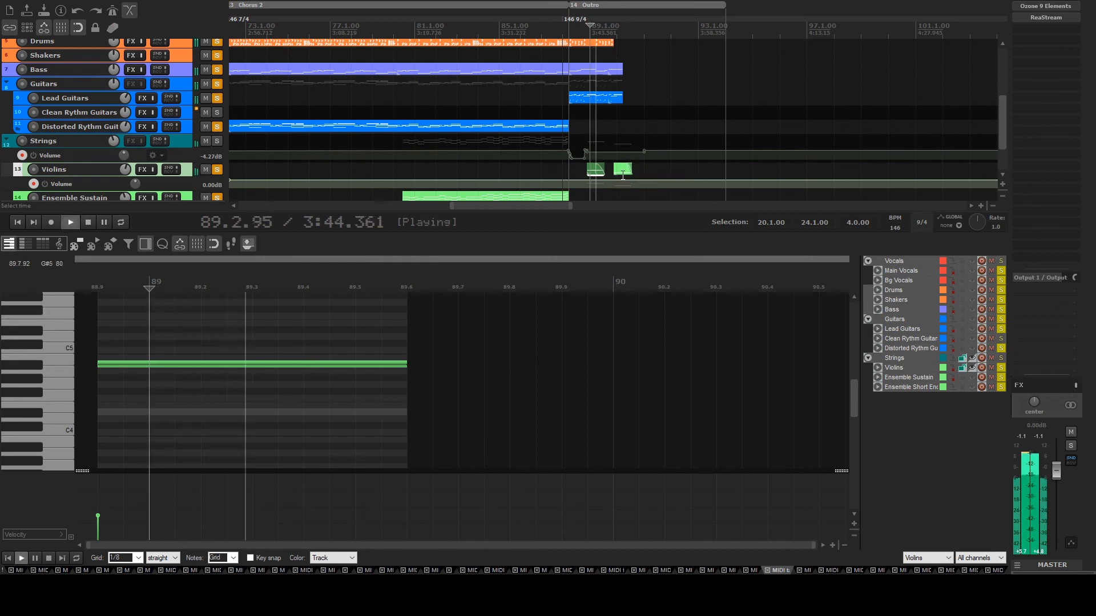
Open the second Outro Violins item in the MIDI editor during playback, listen to the ending and stop
double_click(622, 170)
scroll(611, 176, down, 3)
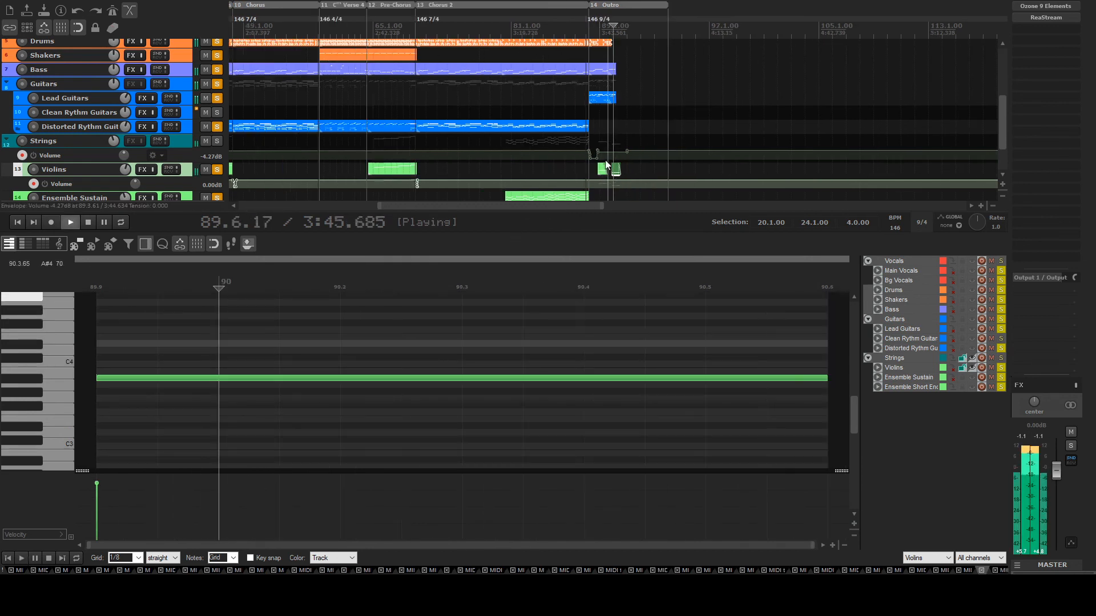
scroll(605, 197, down, 3)
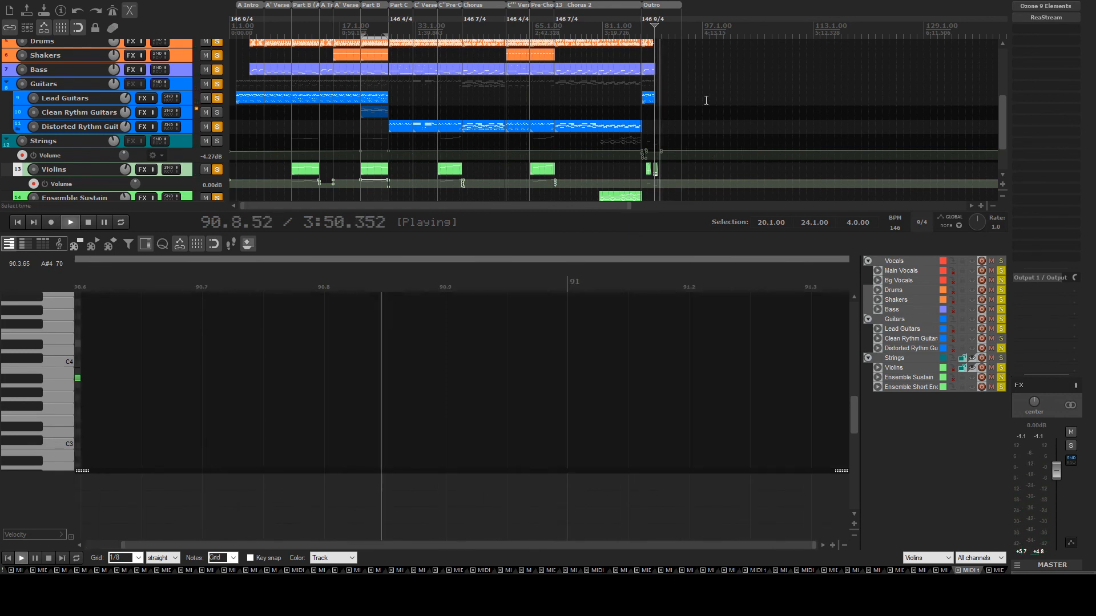
key(space)
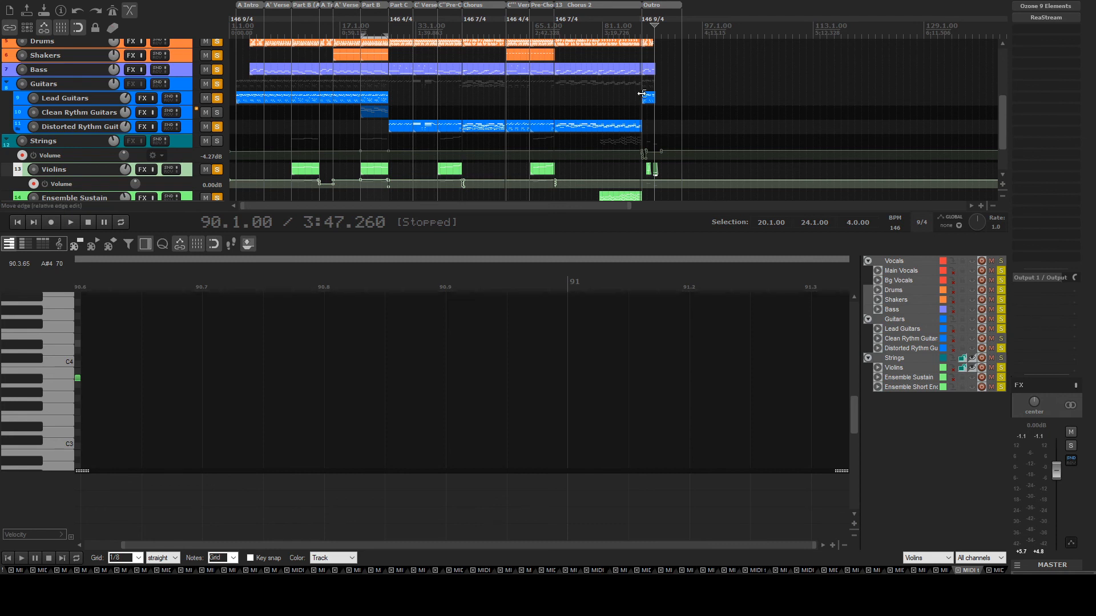
Clear the solo on all vocal, drum, shaker, bass, guitar and string tracks
scroll(645, 113, up, 3)
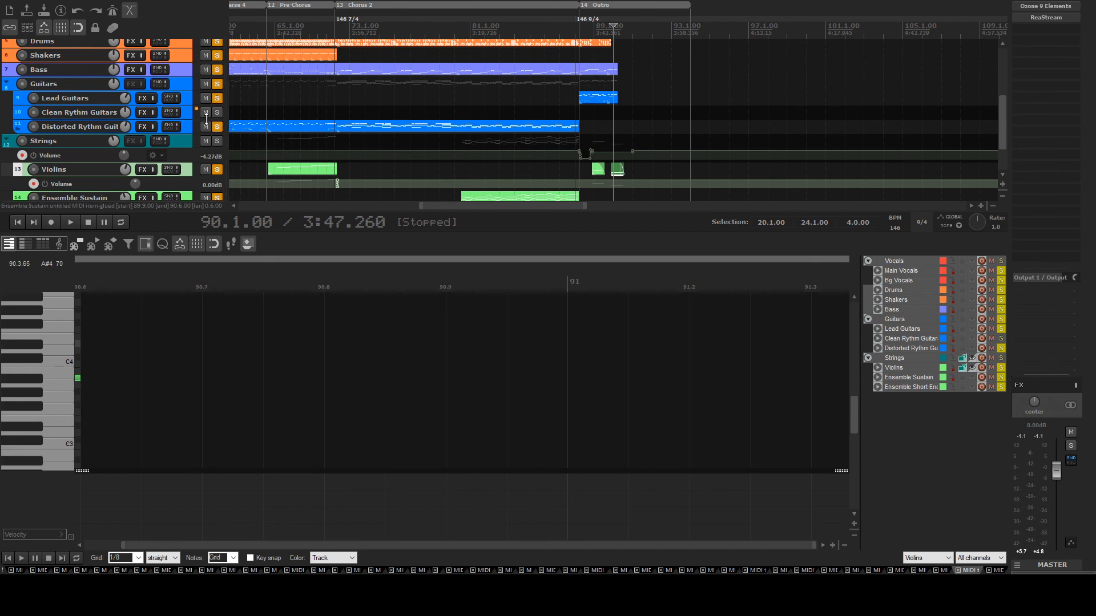
scroll(190, 121, up, 3)
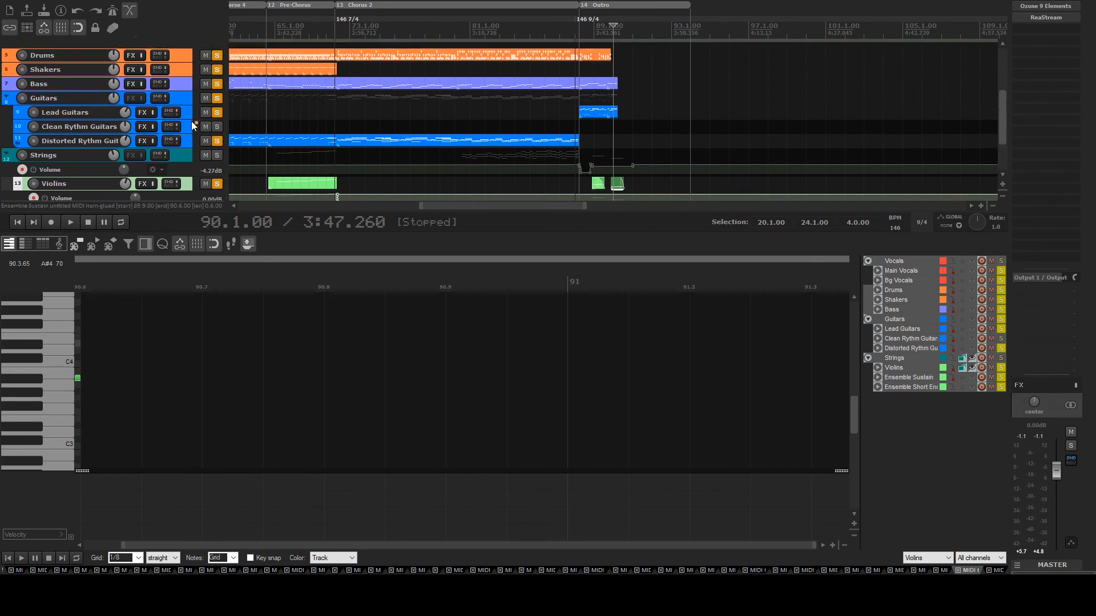
scroll(195, 114, up, 1)
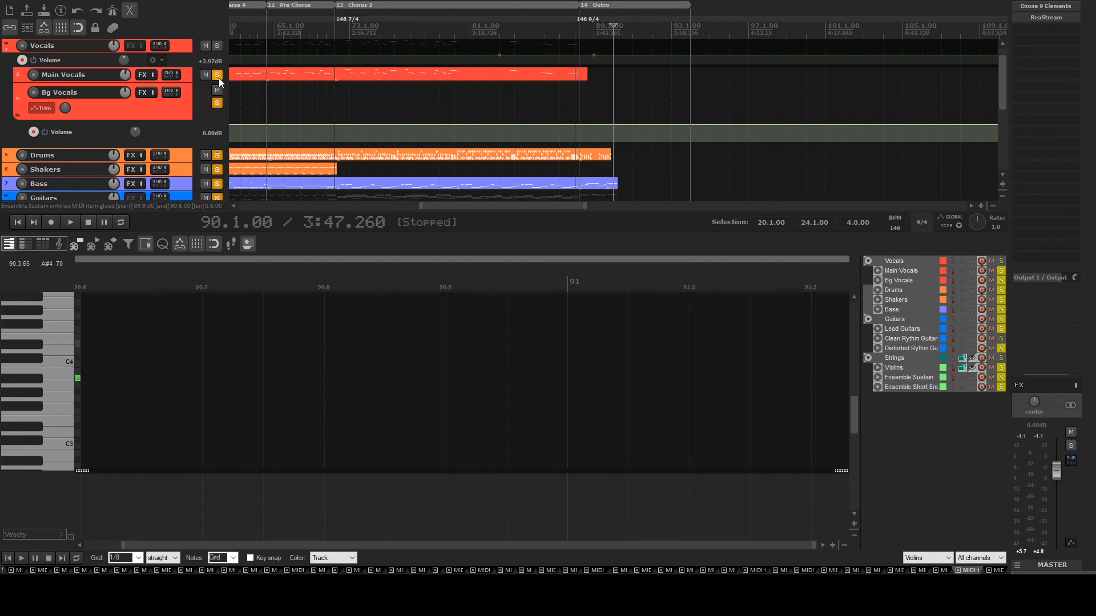
click(217, 76)
click(217, 155)
click(217, 169)
click(217, 183)
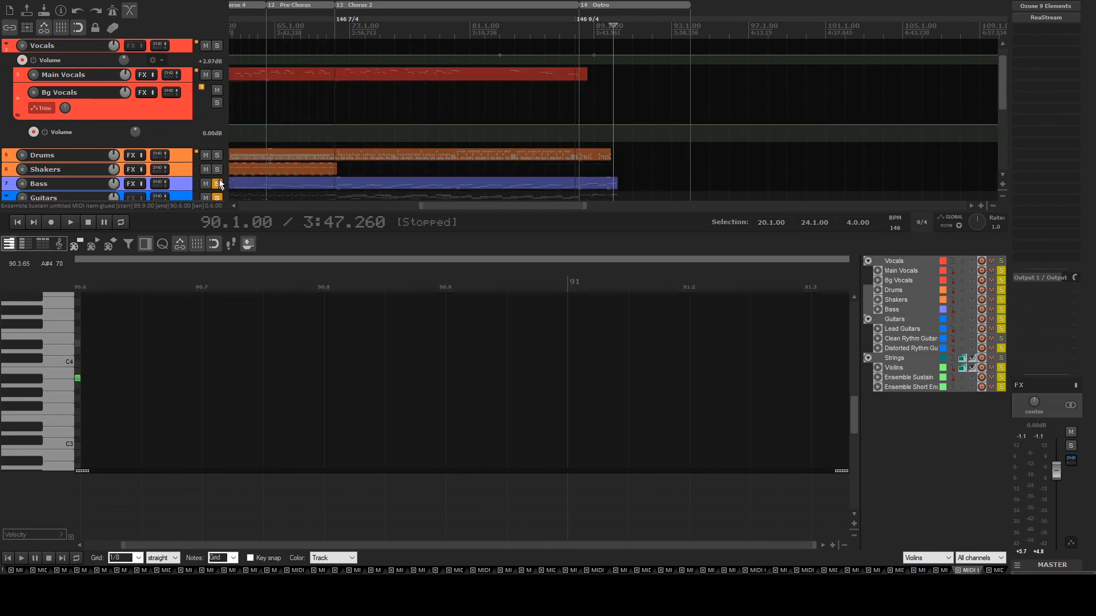
click(217, 184)
scroll(238, 171, down, 4)
click(217, 184)
scroll(191, 184, down, 1)
scroll(191, 184, down, 8)
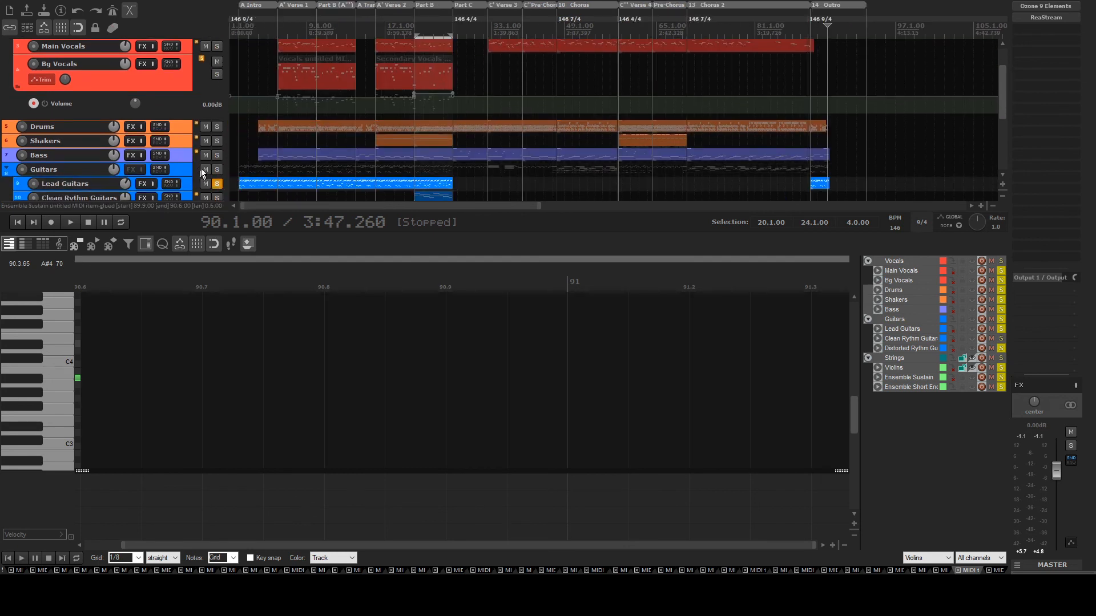
click(217, 115)
click(217, 143)
click(214, 157)
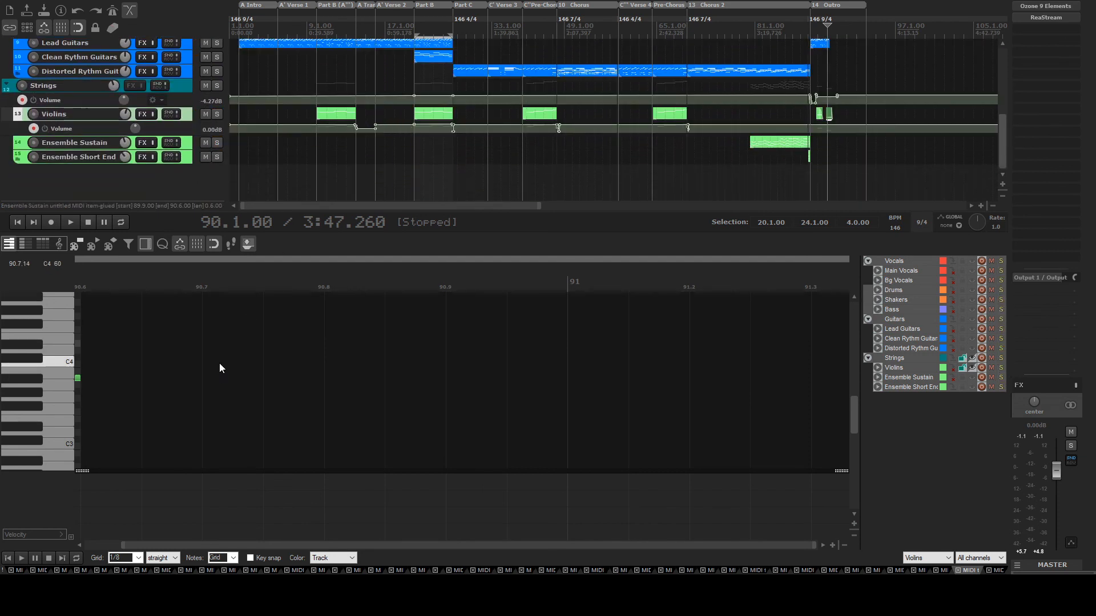
Show the mixer and play the full arrangement from position 1.1.00, looking over the tracks during playback
key(ctrl+m)
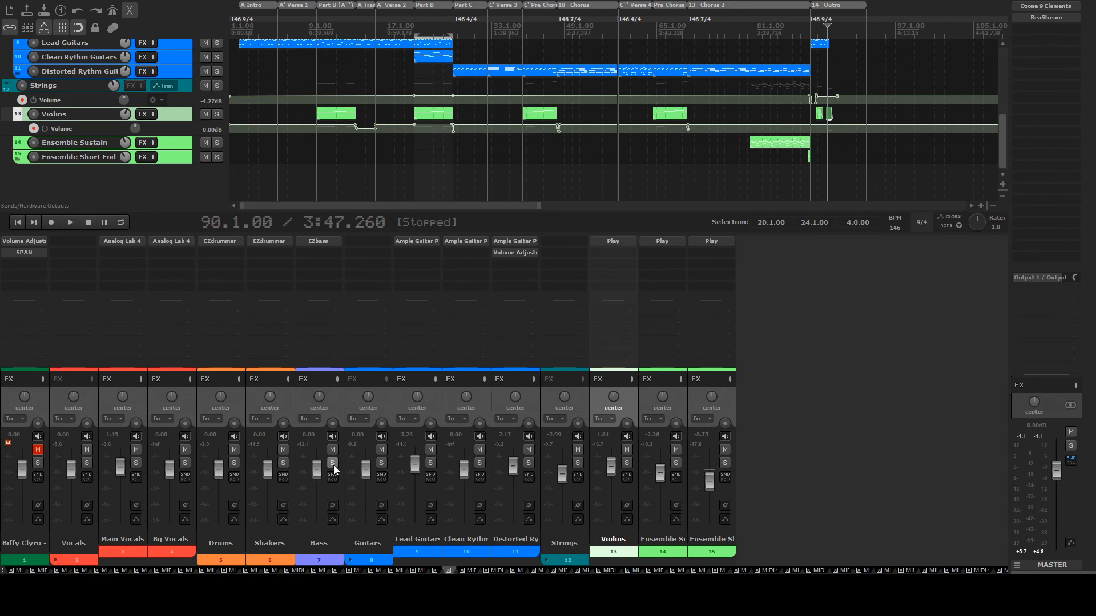
scroll(382, 119, down, 3)
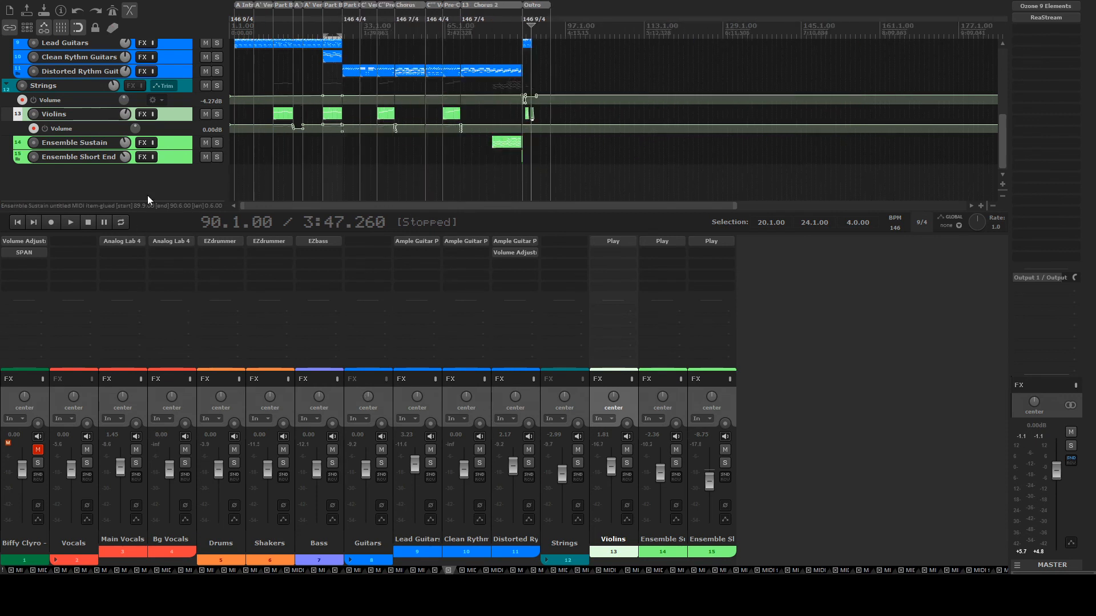
click(234, 146)
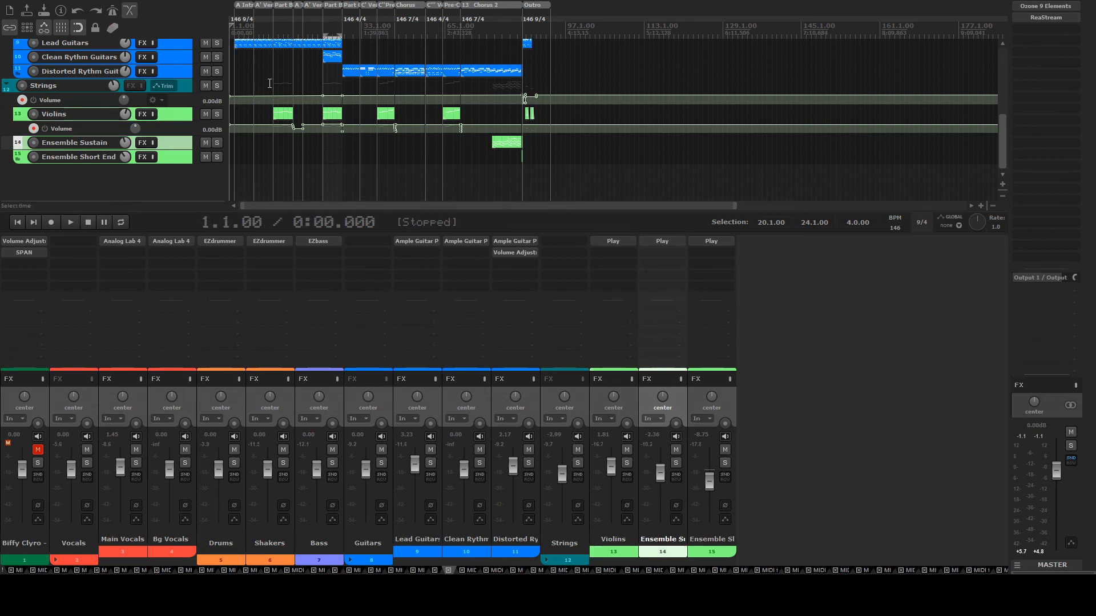
key(space)
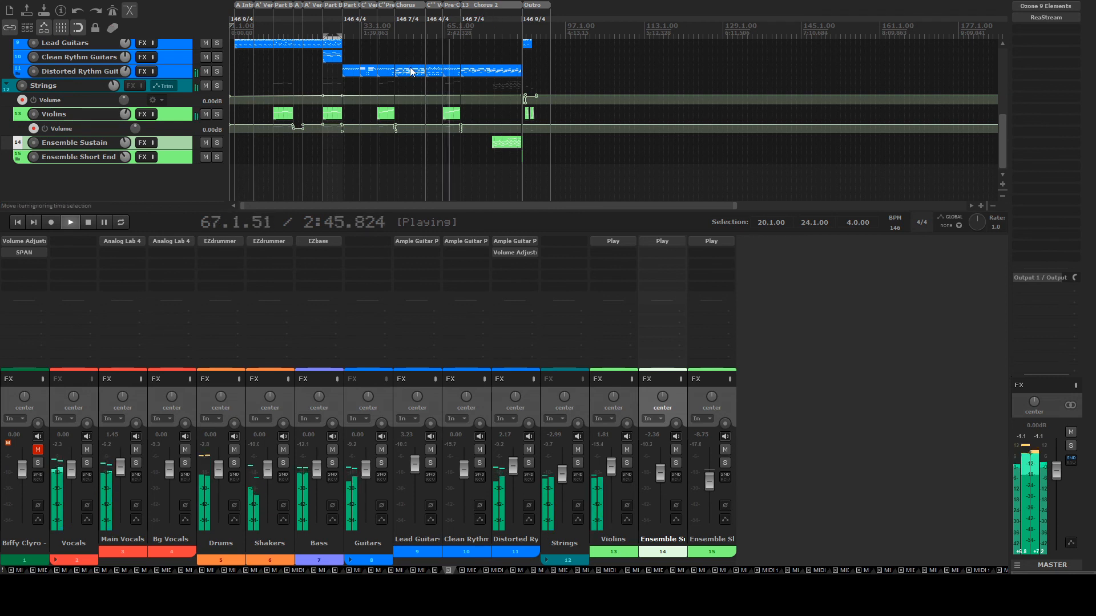
scroll(170, 142, up, 2)
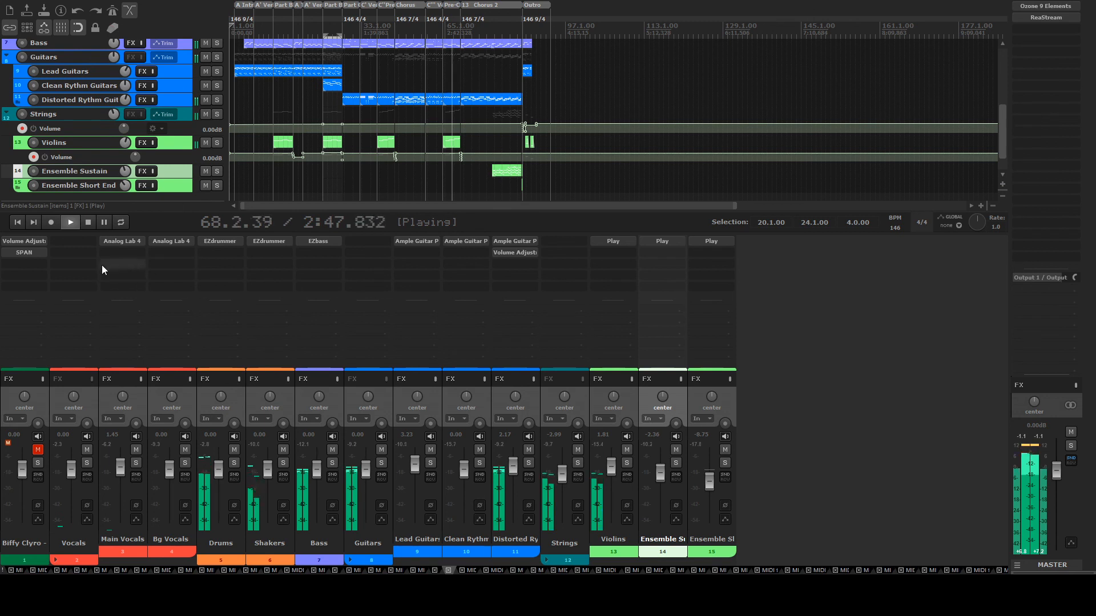
scroll(154, 116, up, 1)
scroll(152, 113, up, 1)
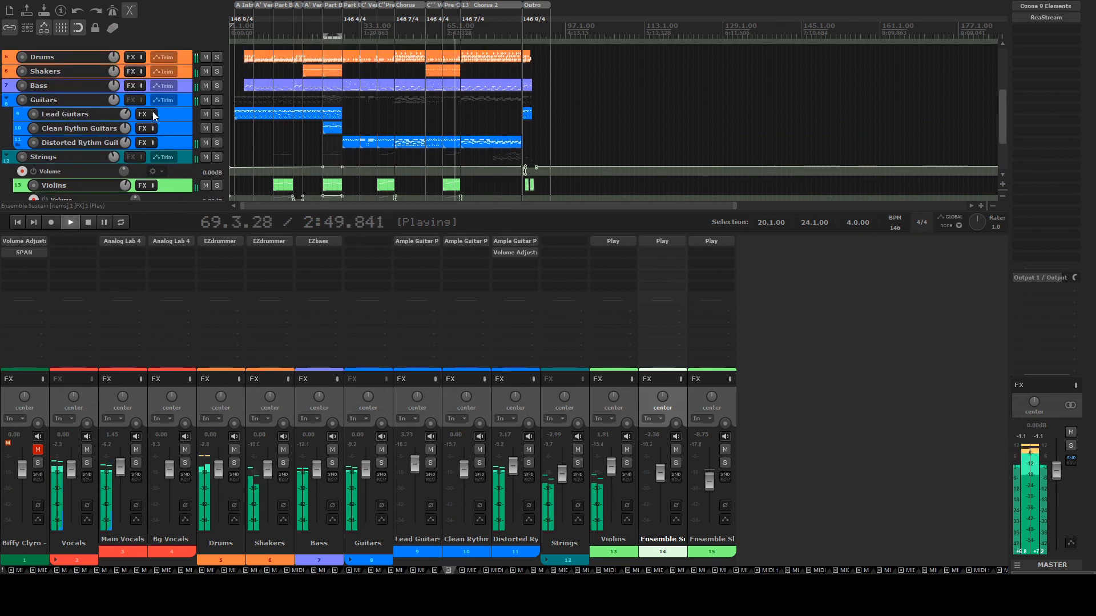